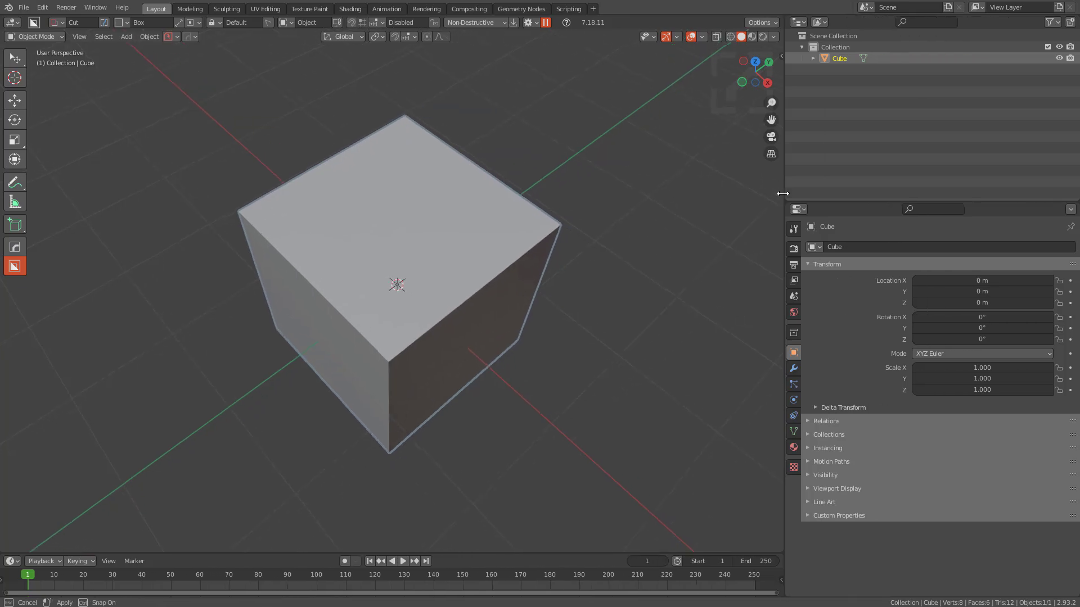
Split the properties area in two and switch its upper part to the UV Editor.
{"action": "left_click_drag", "start_coordinate": [1074, 203], "coordinate": [1046, 371]}
{"action": "left_click", "coordinate": [795, 209]}
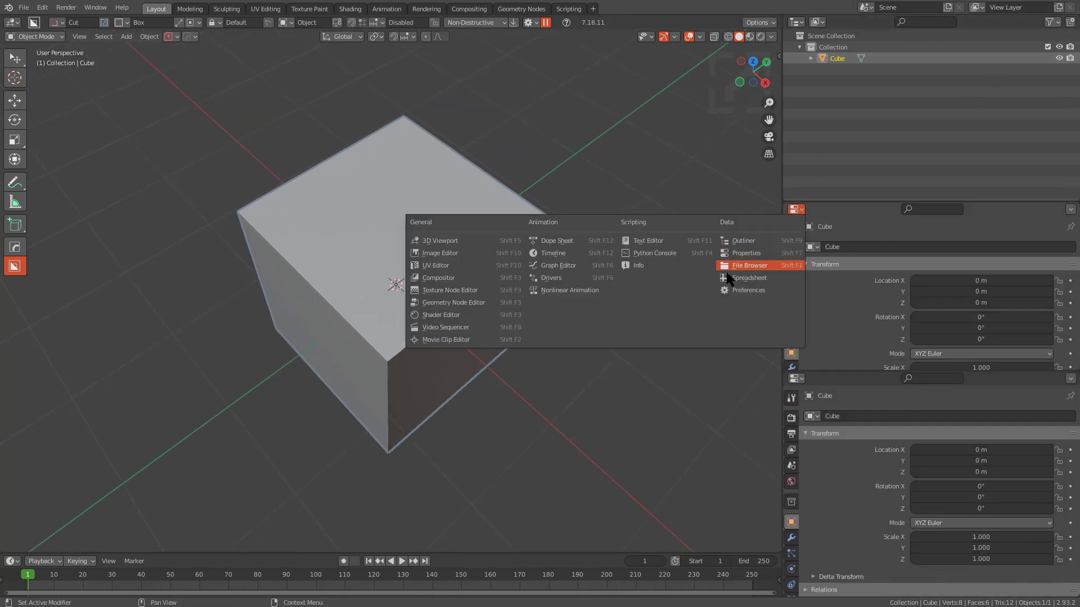
{"action": "left_click", "coordinate": [473, 267]}
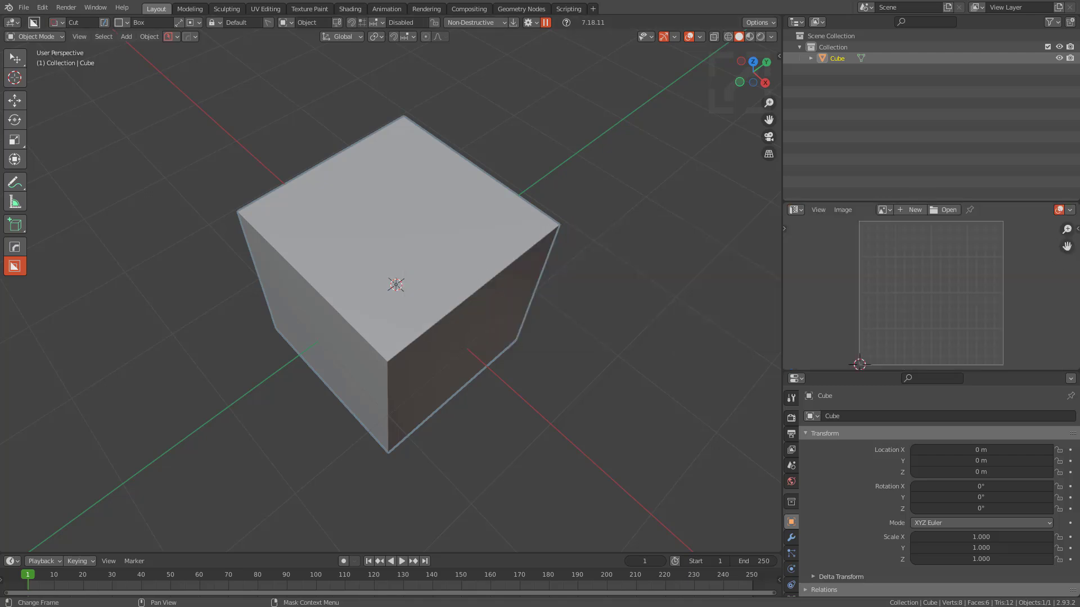
Load the reference image maxresdefault.jpg into the new editor and frame the pressure washer's body and red handle.
{"action": "left_click_drag", "start_coordinate": [873, 265], "coordinate": [919, 287]}
{"action": "scroll", "coordinate": [903, 276], "scroll_direction": "down", "scroll_amount": 2}
{"action": "scroll", "coordinate": [876, 282], "scroll_direction": "up", "scroll_amount": 2}
{"action": "scroll", "coordinate": [915, 291], "scroll_direction": "down", "scroll_amount": 4}
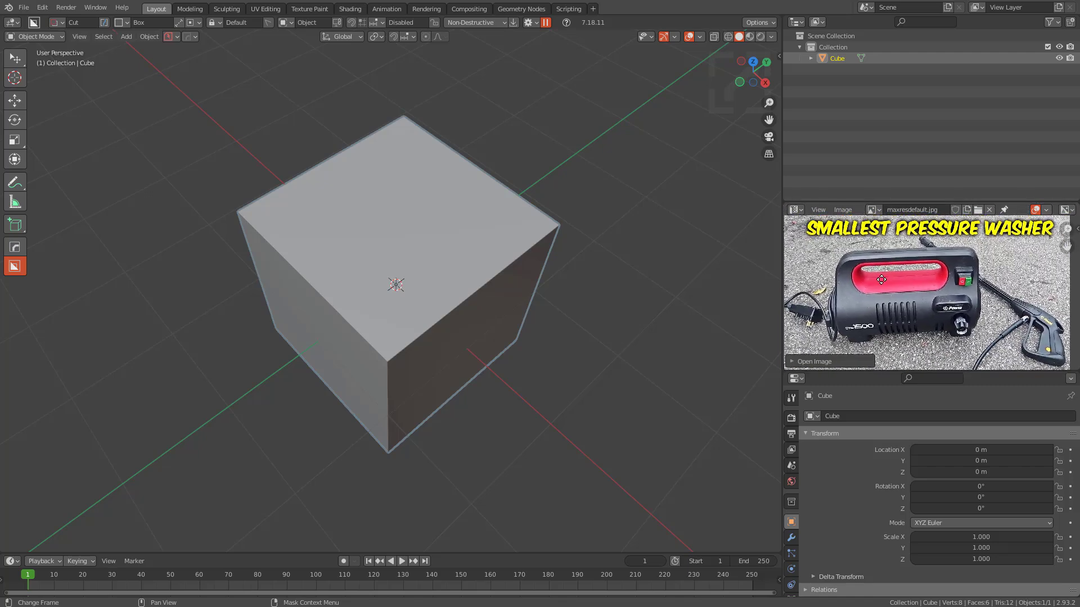
{"action": "scroll", "coordinate": [878, 275], "scroll_direction": "up", "scroll_amount": 5}
{"action": "scroll", "coordinate": [919, 289], "scroll_direction": "down", "scroll_amount": 3}
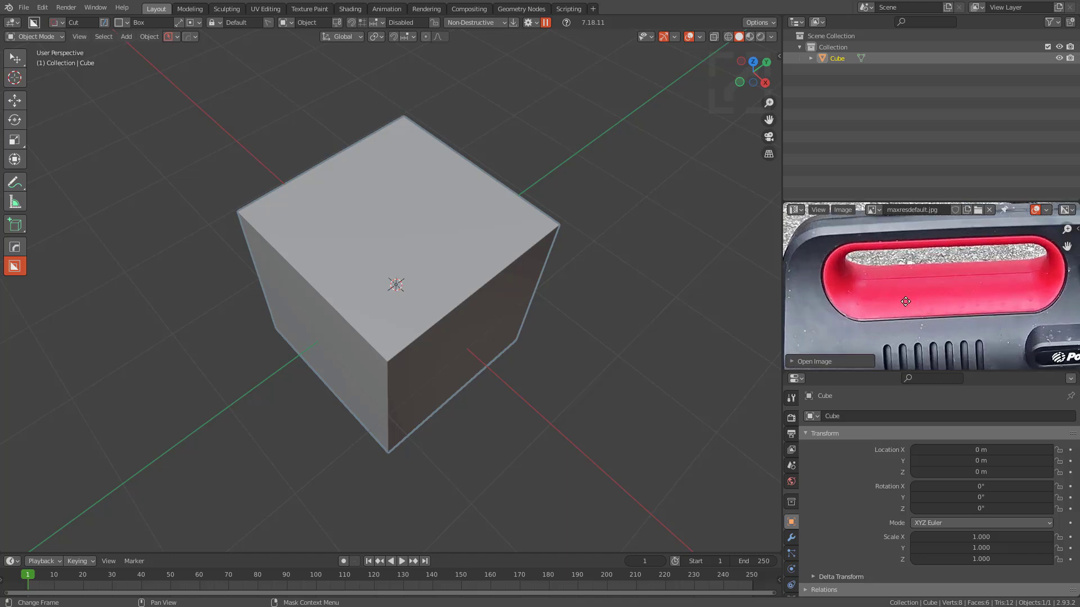
{"action": "scroll", "coordinate": [911, 285], "scroll_direction": "up", "scroll_amount": 1}
{"action": "scroll", "coordinate": [900, 284], "scroll_direction": "down", "scroll_amount": 2}
{"action": "middle_click_drag", "start_coordinate": [900, 283], "coordinate": [907, 276]}
{"action": "scroll", "coordinate": [895, 283], "scroll_direction": "down", "scroll_amount": 3}
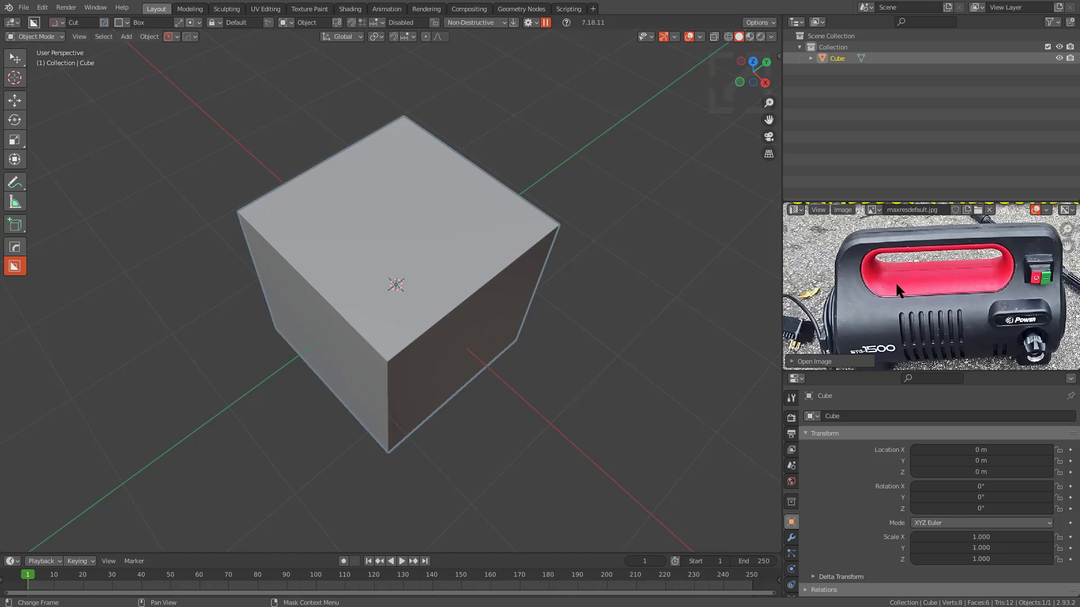
Delete the default cube and add a mesh cylinder in its place.
{"action": "mouse_move", "coordinate": [441, 305]}
{"action": "middle_mouse_down"}
{"action": "mouse_move", "coordinate": [438, 262]}
{"action": "mouse_move", "coordinate": [432, 286]}
{"action": "middle_mouse_up"}
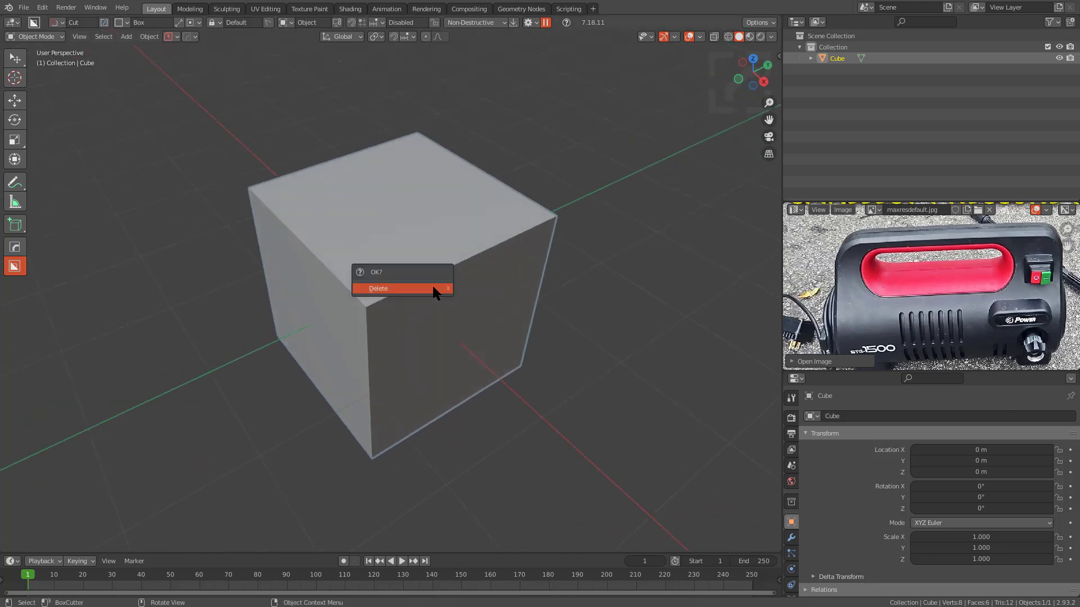
{"action": "left_click", "coordinate": [433, 288]}
{"action": "key", "text": "shift+a"}
{"action": "mouse_move", "coordinate": [433, 288]}
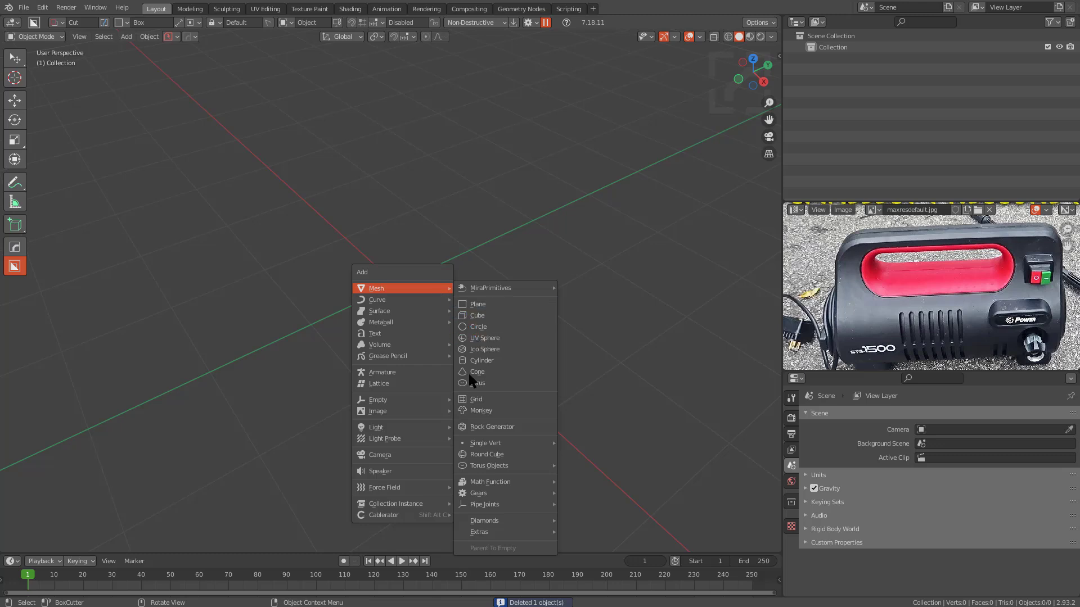
{"action": "left_click", "coordinate": [478, 360]}
Rotate the cylinder 90° about the X axis and look at it from the front.
{"action": "middle_click_drag", "start_coordinate": [459, 302], "coordinate": [475, 309]}
{"action": "type", "text": "rx90"}
{"action": "key", "text": "Return"}
{"action": "key", "text": "KP_1"}
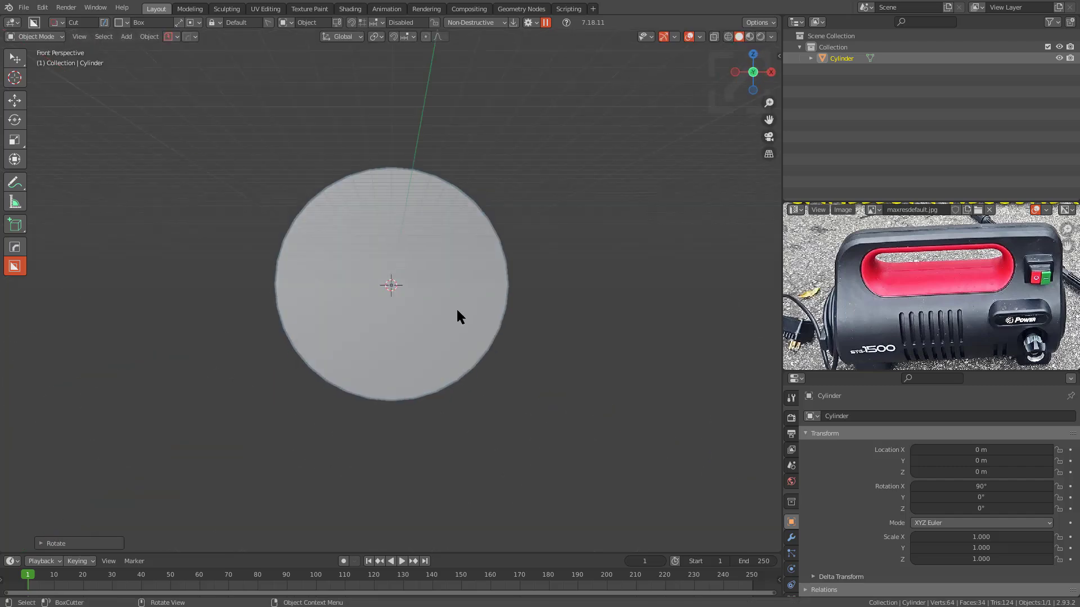
Extrude the cylinder's uppermost vertices, five across with see-through selection, straight up along Z to form a block.
{"action": "scroll", "coordinate": [456, 307], "scroll_direction": "up", "scroll_amount": 4}
{"action": "key", "text": "Tab"}
{"action": "key", "text": "alt+a"}
{"action": "scroll", "coordinate": [462, 306], "scroll_direction": "up", "scroll_amount": 4, "text": "shift"}
{"action": "left_click_drag", "start_coordinate": [309, 157], "coordinate": [496, 279]}
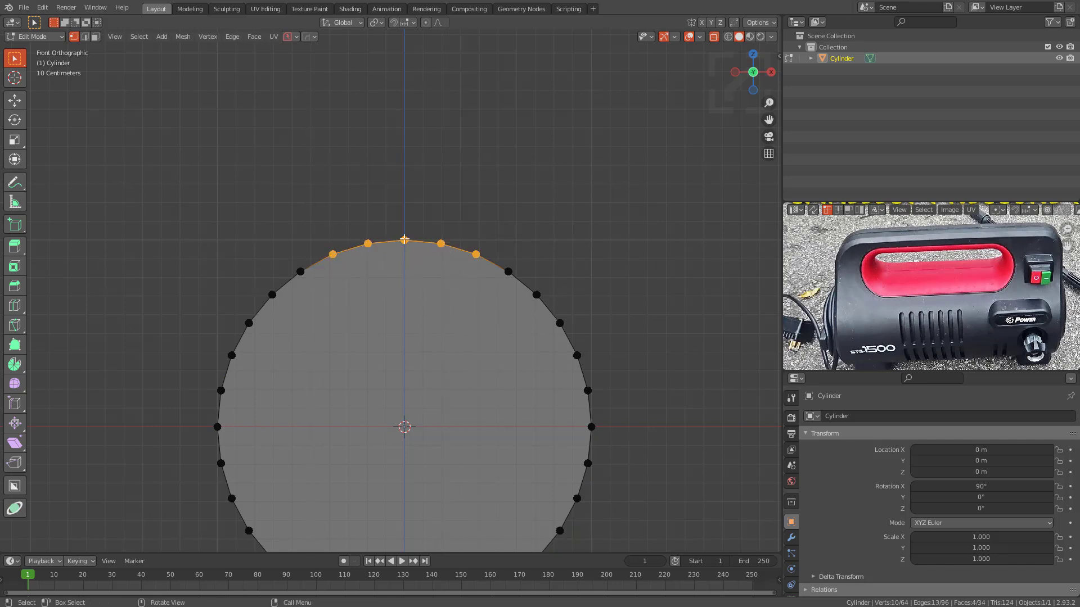
{"action": "scroll", "coordinate": [435, 250], "scroll_direction": "down", "scroll_amount": 1}
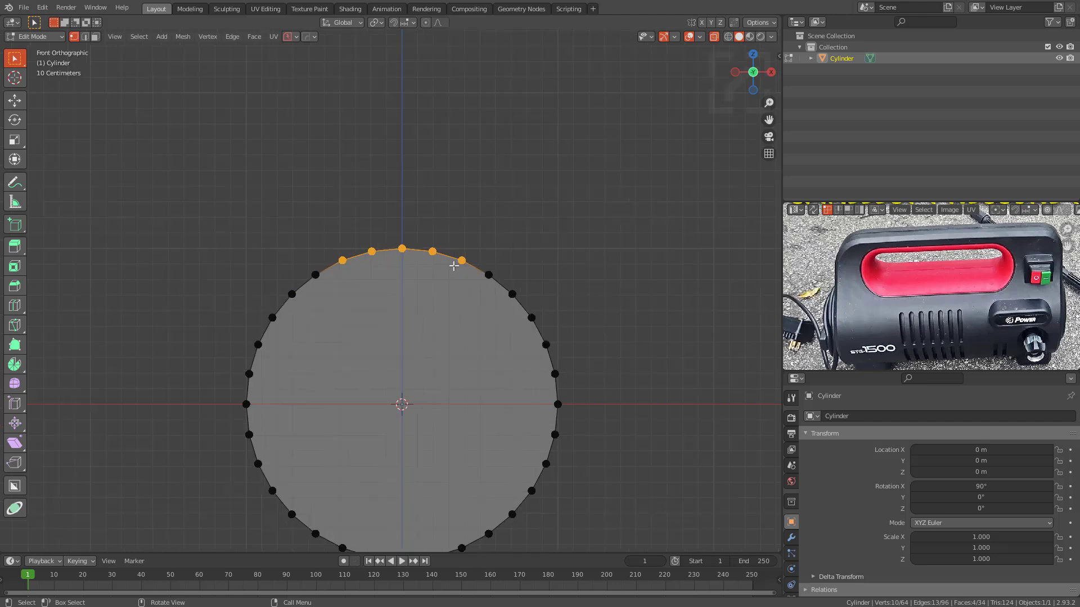
{"action": "middle_click_drag", "start_coordinate": [450, 266], "coordinate": [489, 346], "text": "shift"}
{"action": "key", "text": "e"}
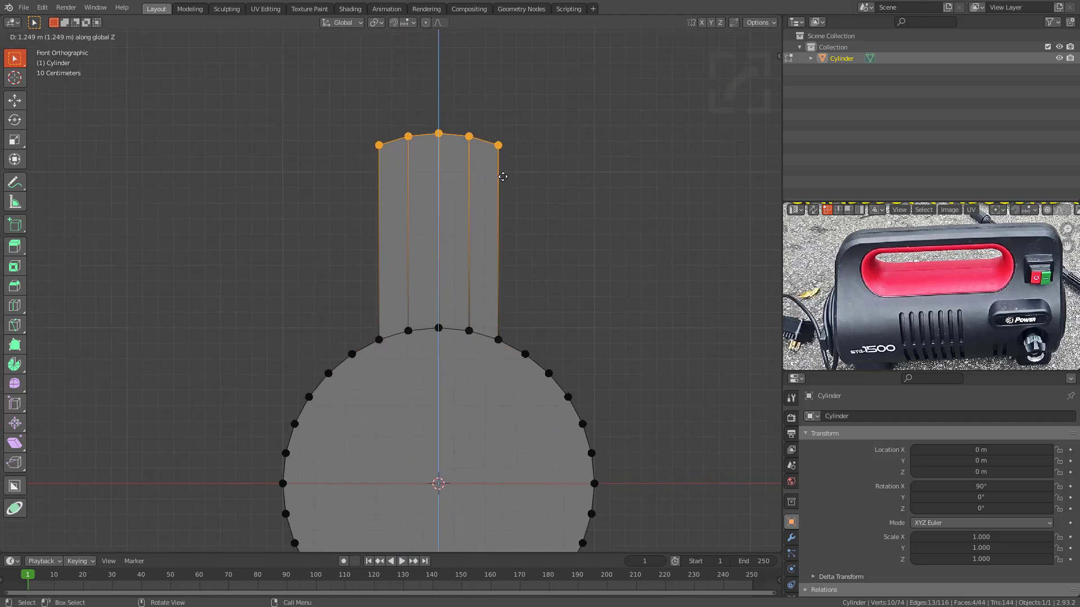
{"action": "left_click", "coordinate": [507, 201]}
Flatten the extruded top by scaling it to 0 along Z and adjust its height along Z.
{"action": "key", "text": "s"}
{"action": "key", "text": "z"}
{"action": "key", "text": "0"}
{"action": "key", "text": "Return"}
{"action": "key", "text": "g"}
{"action": "key", "text": "z"}
{"action": "left_click", "coordinate": [509, 228]}
Lengthen the body by scaling the whole mesh along the global Y axis.
{"action": "key", "text": "Tab"}
{"action": "key", "text": "KP_7"}
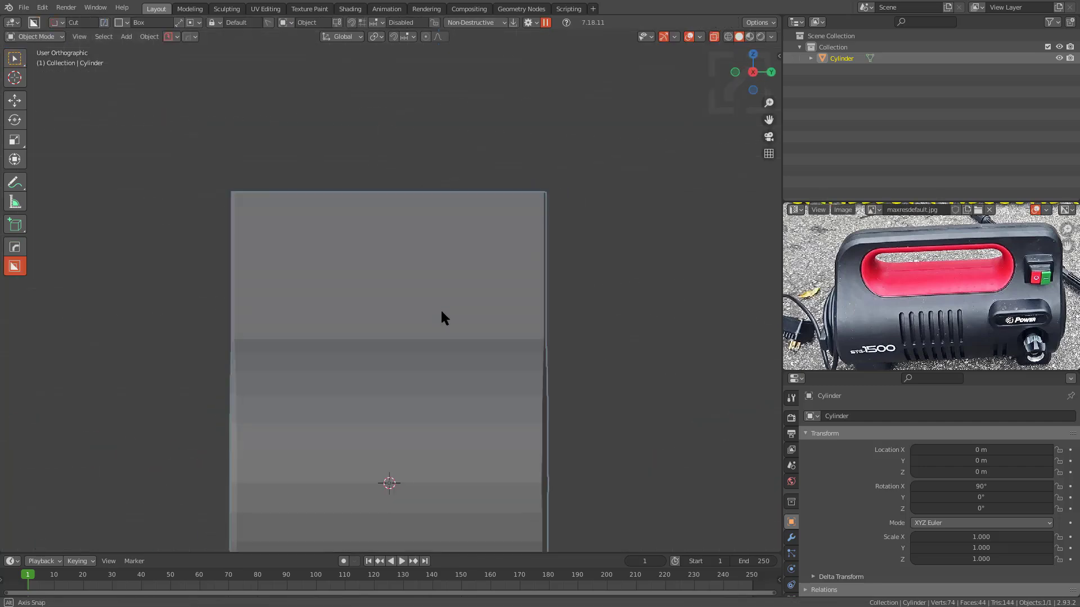
{"action": "middle_click_drag", "start_coordinate": [440, 315], "coordinate": [455, 361]}
{"action": "key", "text": "Tab"}
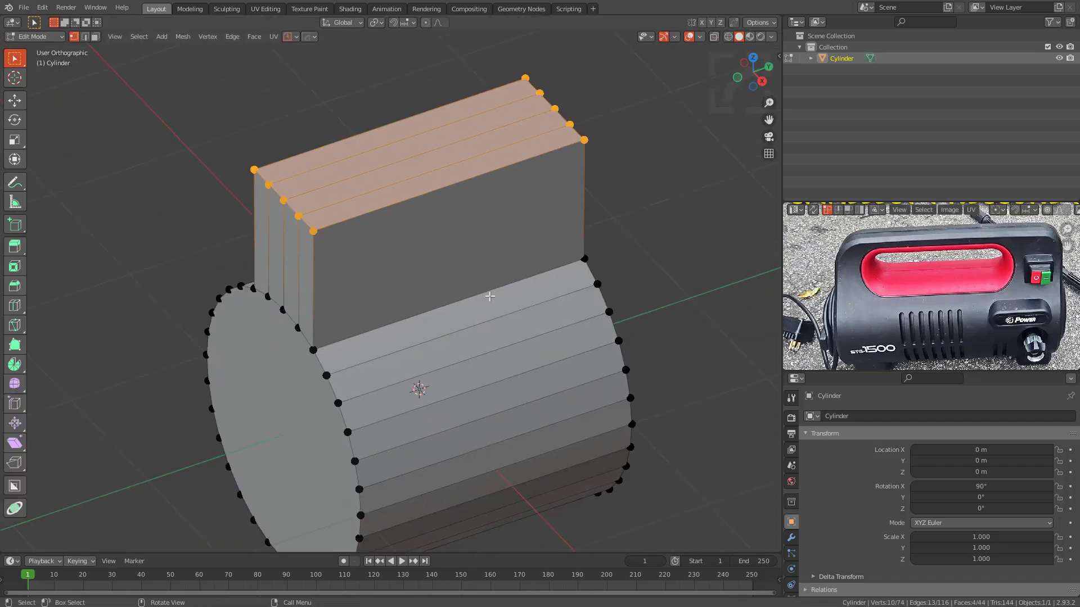
{"action": "key", "text": "a"}
{"action": "key", "text": "s"}
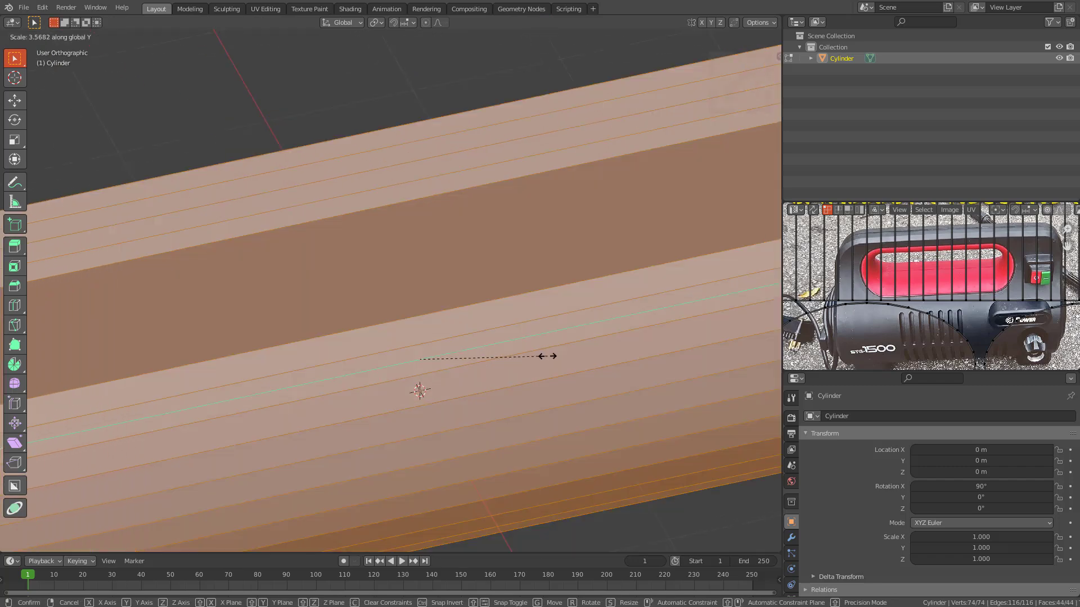
{"action": "left_click", "coordinate": [492, 350]}
{"action": "key", "text": "Tab"}
Sharpen the body with the HOps Sharpen operation.
{"action": "scroll", "coordinate": [484, 349], "scroll_direction": "down", "scroll_amount": 1}
{"action": "key", "text": "q"}
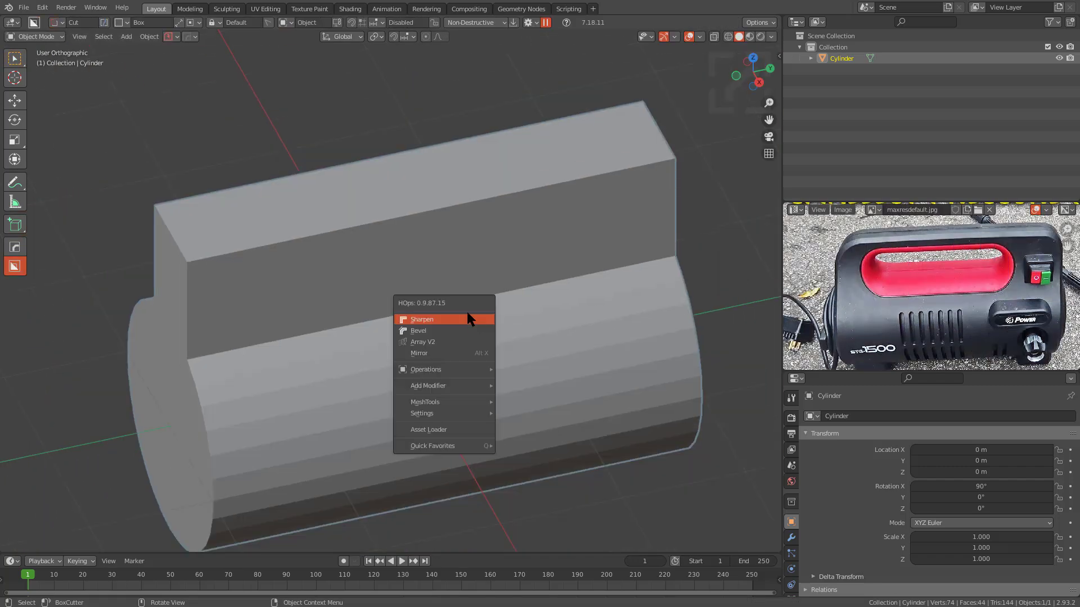
{"action": "left_click", "coordinate": [460, 319]}
Examine the leftover edges where the extruded block meets the cylinder's end cap.
{"action": "middle_click_drag", "start_coordinate": [461, 319], "coordinate": [429, 276]}
{"action": "key", "text": "Tab"}
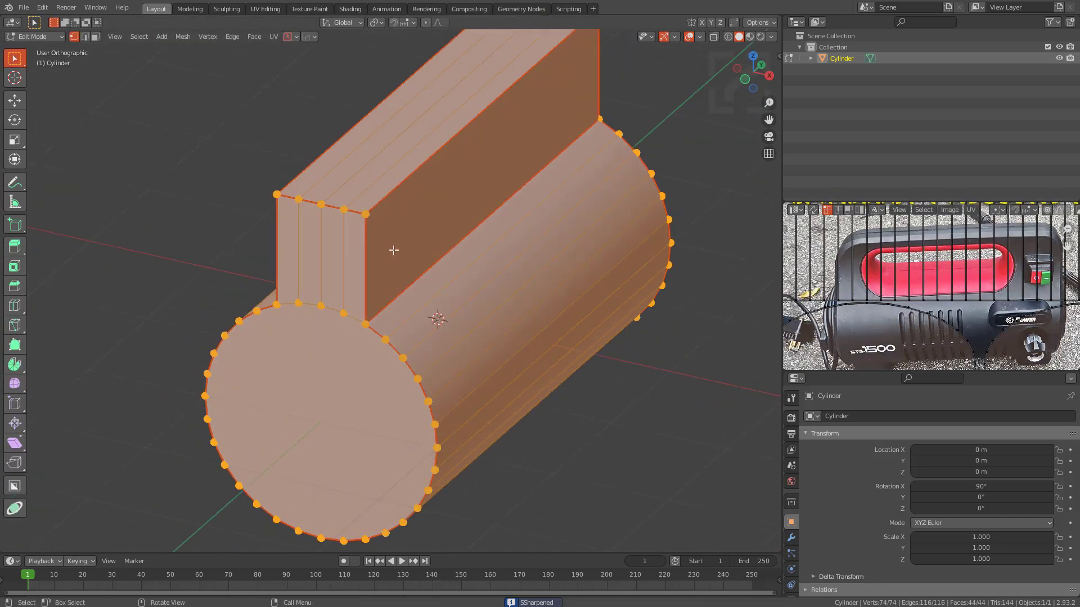
{"action": "scroll", "coordinate": [373, 320], "scroll_direction": "up", "scroll_amount": 3}
{"action": "key", "text": "2"}
{"action": "left_click", "coordinate": [306, 329]}
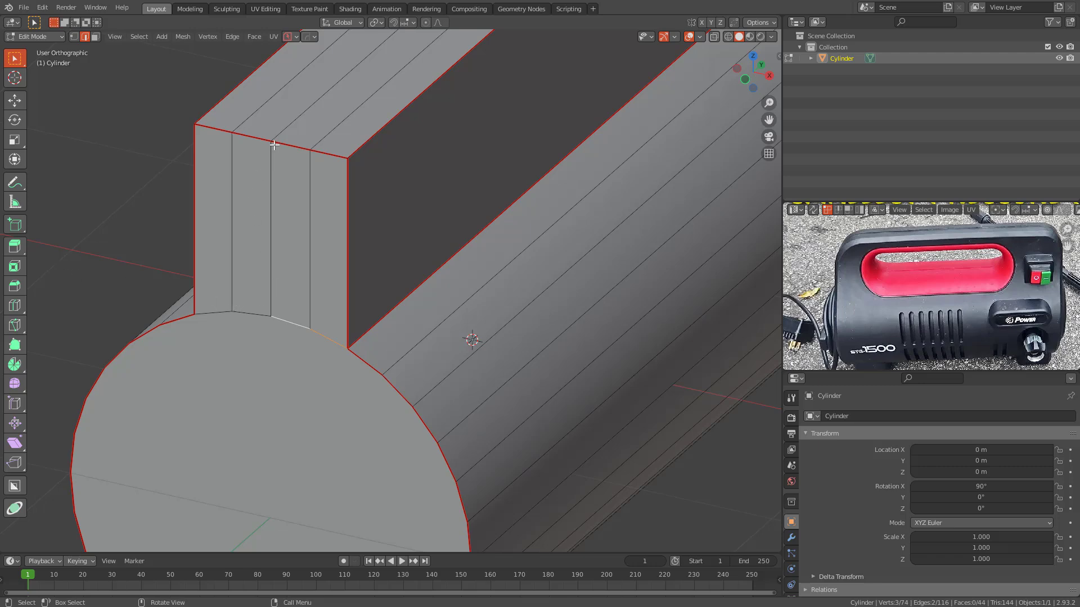
{"action": "scroll", "coordinate": [451, 258], "scroll_direction": "down", "scroll_amount": 2}
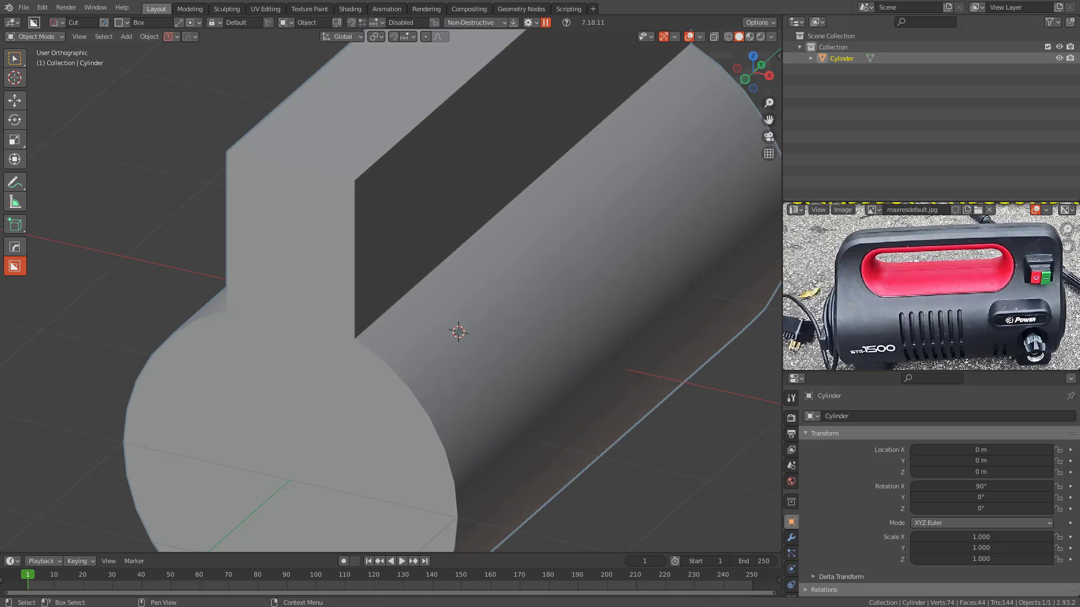
{"action": "middle_click_drag", "start_coordinate": [349, 243], "coordinate": [379, 255]}
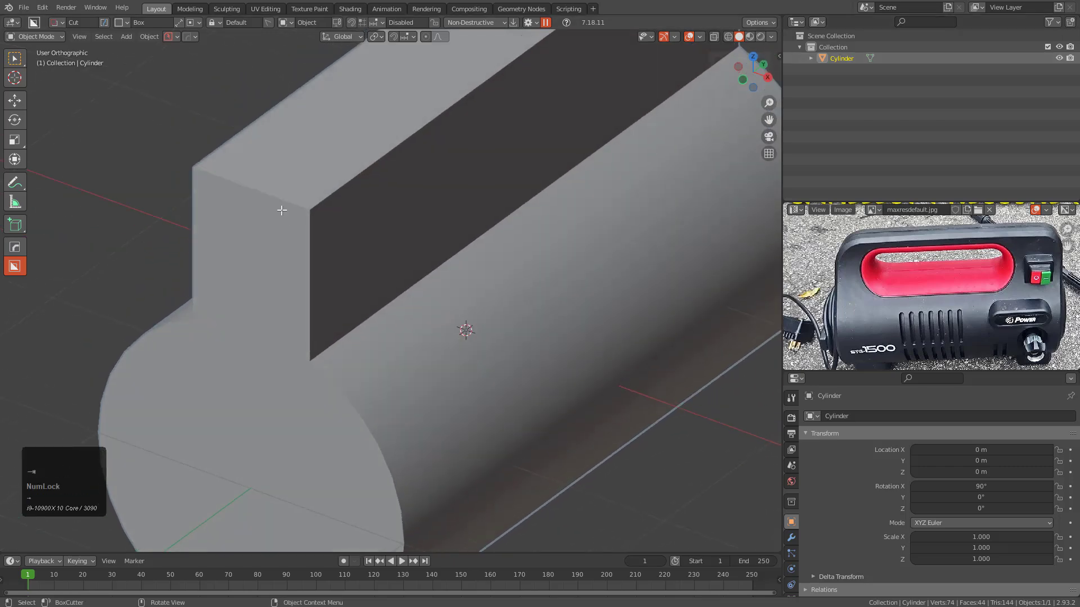
{"action": "key", "text": "Tab"}
{"action": "key", "text": "Tab"}
Run the HOps Clean Mesh operation on the body and enter Edit Mode with nothing selected.
{"action": "key", "text": "q"}
{"action": "mouse_move", "coordinate": [348, 268]}
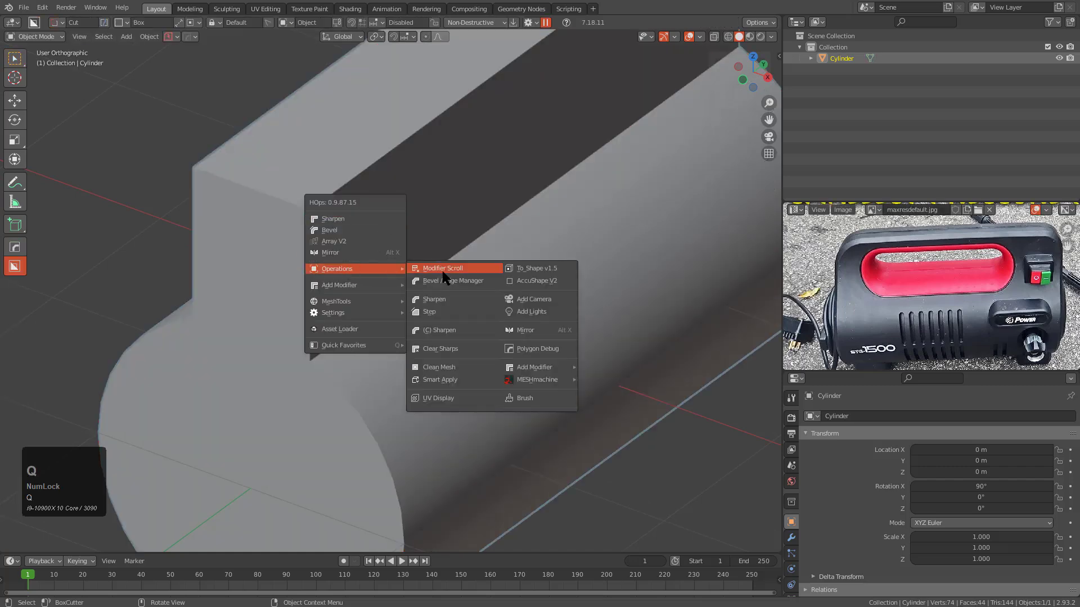
{"action": "left_click", "coordinate": [439, 367]}
{"action": "middle_click_drag", "start_coordinate": [257, 266], "coordinate": [182, 157]}
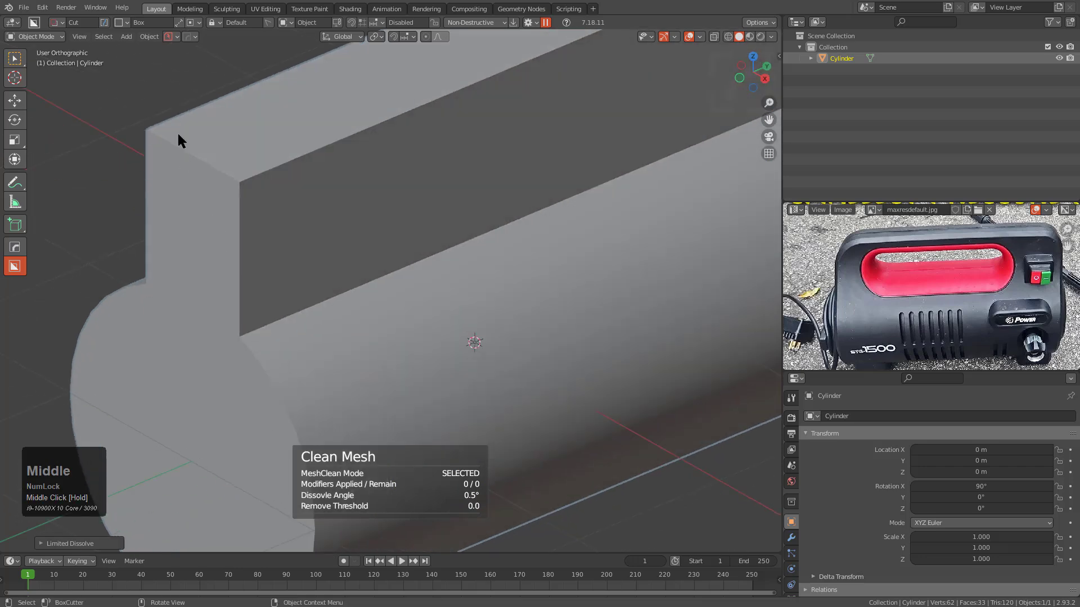
{"action": "middle_click_drag", "start_coordinate": [194, 304], "coordinate": [217, 299]}
{"action": "scroll", "coordinate": [357, 277], "scroll_direction": "down", "scroll_amount": 2}
{"action": "middle_click_drag", "start_coordinate": [357, 276], "coordinate": [381, 294]}
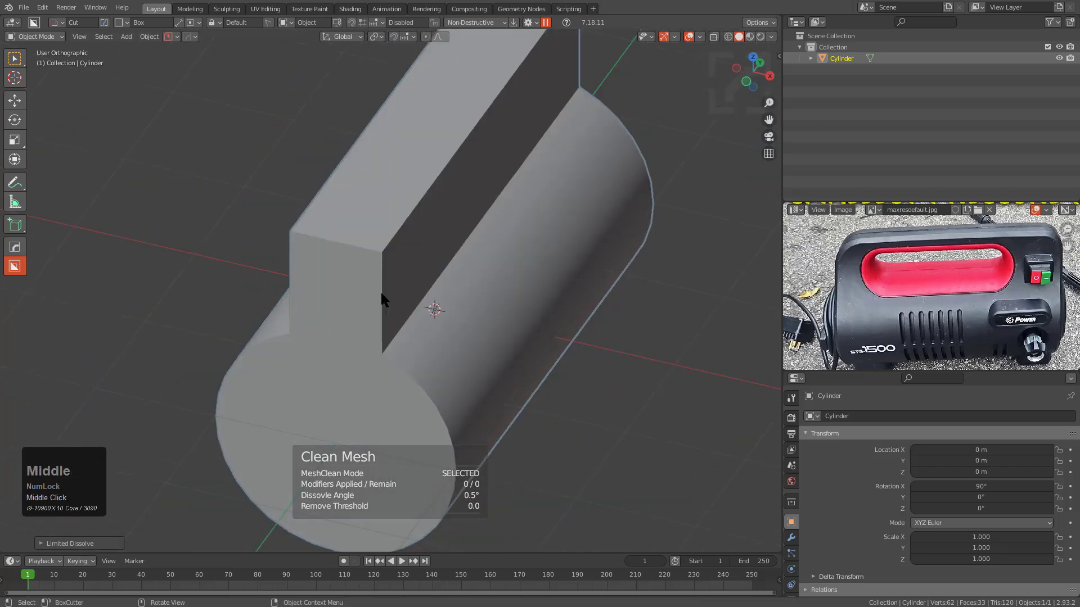
{"action": "key", "text": "Tab"}
{"action": "scroll", "coordinate": [383, 294], "scroll_direction": "up", "scroll_amount": 1}
{"action": "scroll", "coordinate": [411, 320], "scroll_direction": "up", "scroll_amount": 1}
{"action": "key", "text": "alt+a"}
{"action": "left_click", "coordinate": [415, 321]}
{"action": "key", "text": "ctrl+b"}
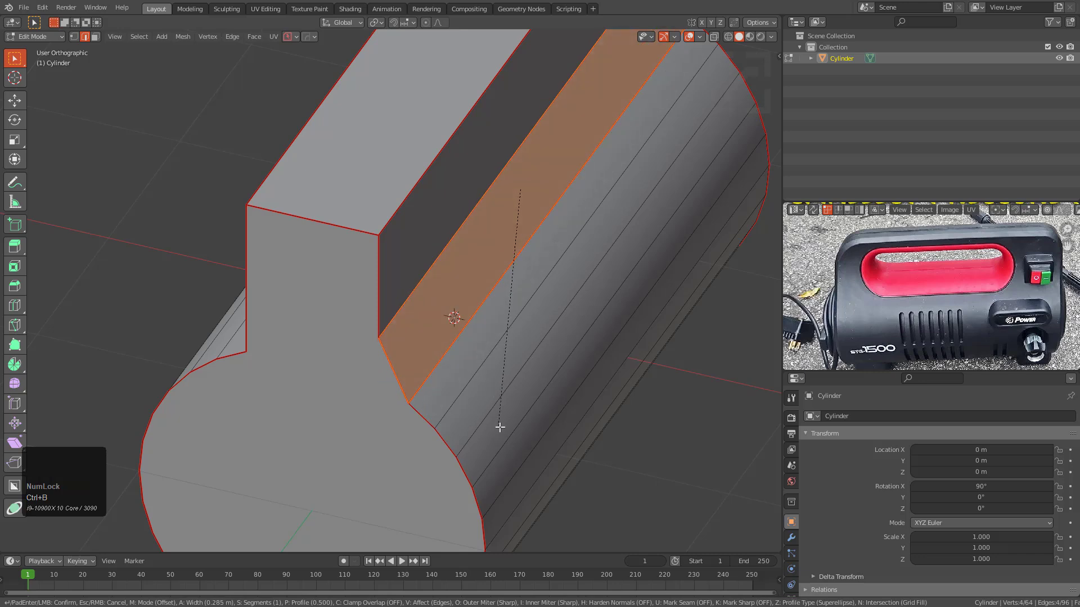
{"action": "right_click", "coordinate": [463, 382]}
Dissolve the lengthwise cylinder edge nearest the seam on the block's +X side.
{"action": "left_click", "coordinate": [445, 349]}
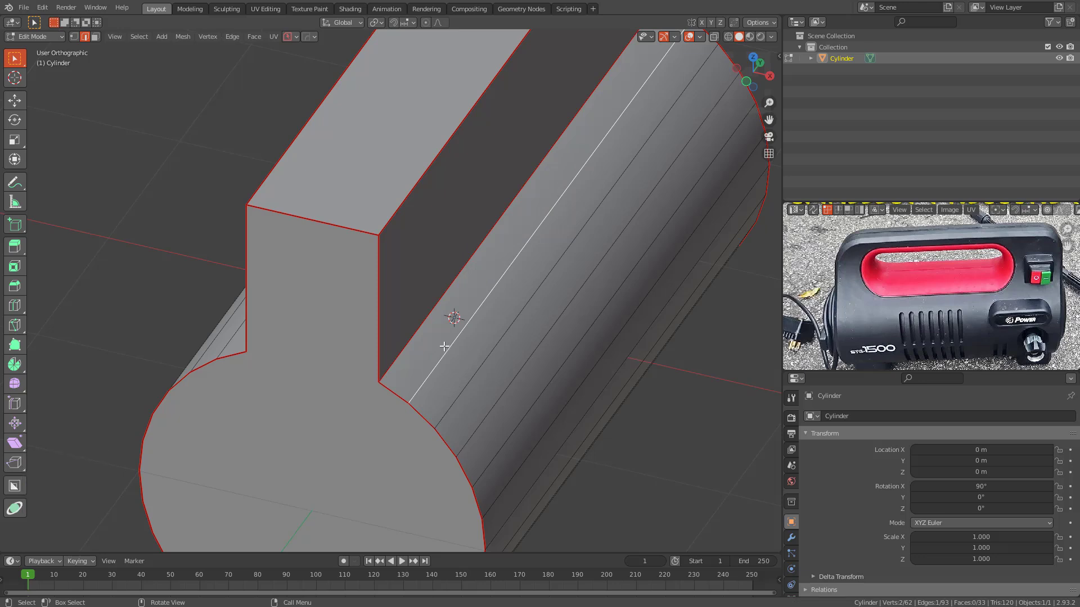
{"action": "scroll", "coordinate": [445, 346], "scroll_direction": "up", "scroll_amount": 2}
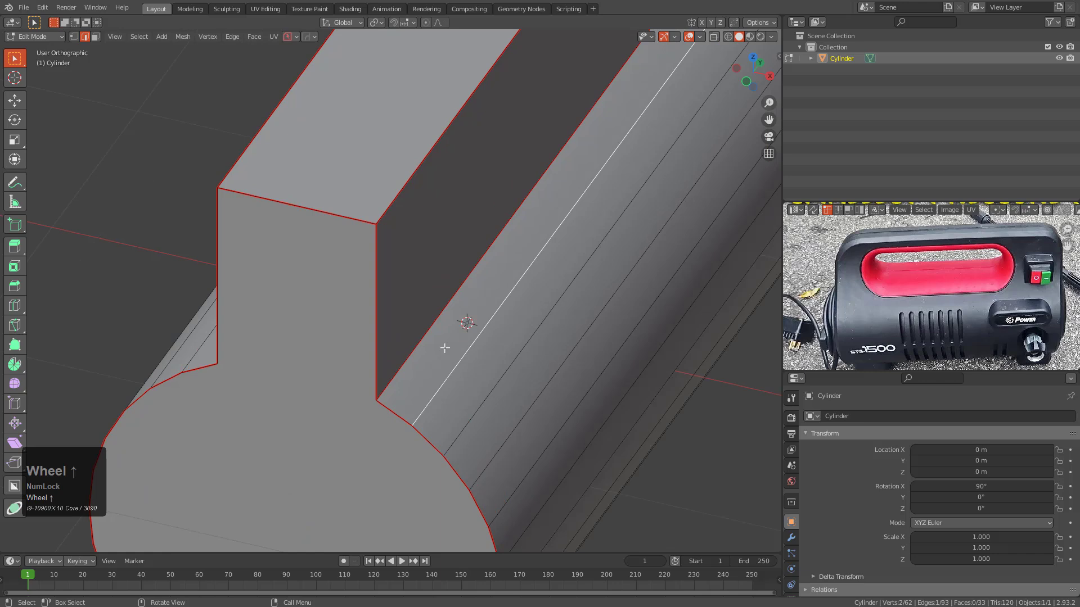
{"action": "key", "text": "ctrl+x"}
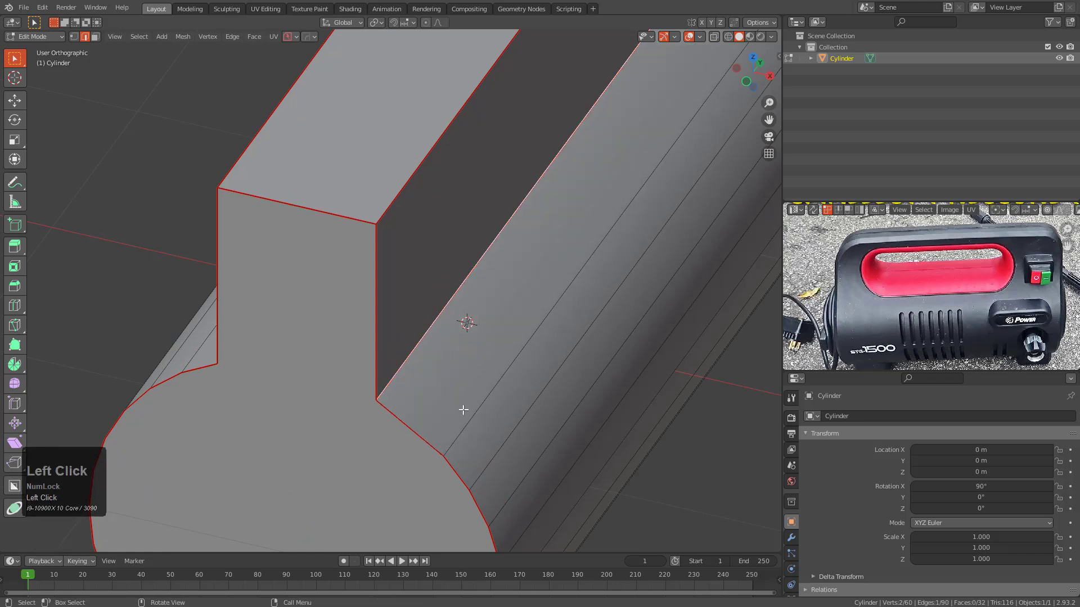
Bevel the seam between block and cylinder with 5 segments and dissolve the surplus lengthwise edge where the bevel meets the cylinder.
{"action": "key", "text": "ctrl+b"}
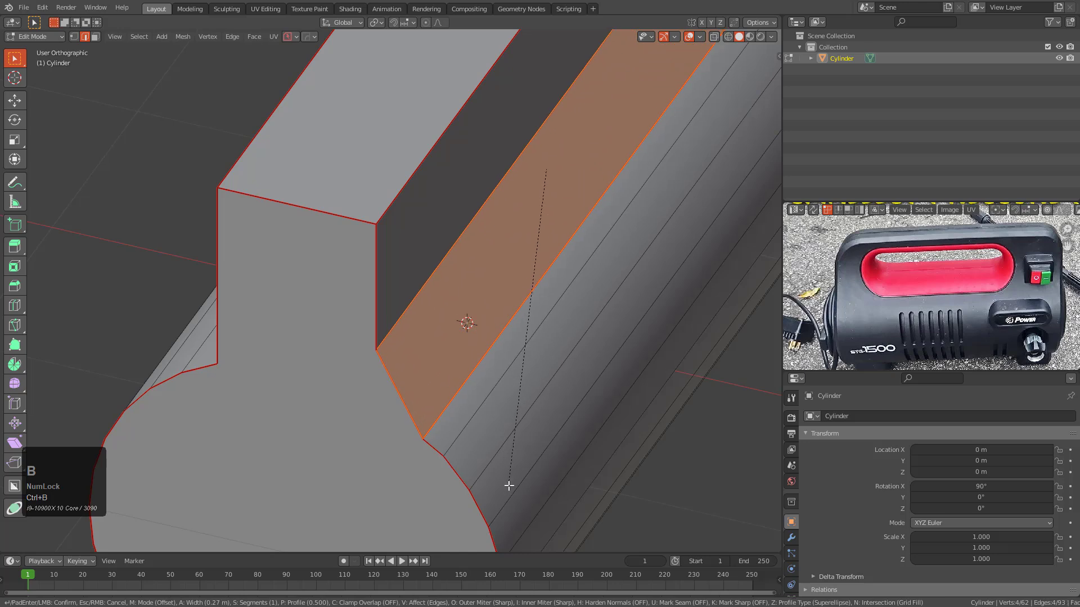
{"action": "scroll", "coordinate": [529, 500], "scroll_direction": "up", "scroll_amount": 2}
{"action": "scroll", "coordinate": [537, 501], "scroll_direction": "up", "scroll_amount": 2}
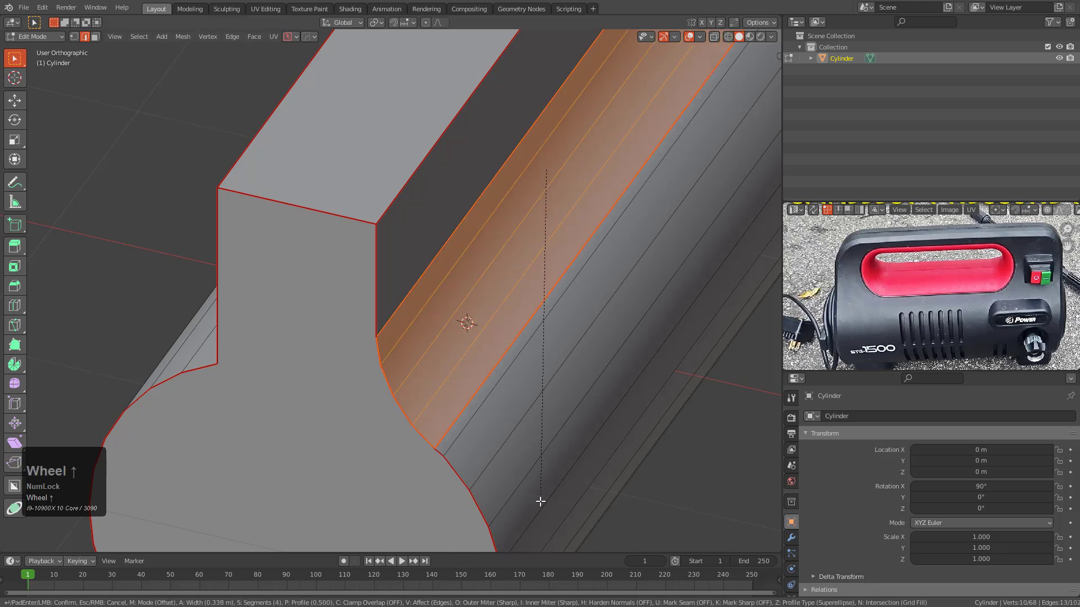
{"action": "left_click", "coordinate": [569, 507]}
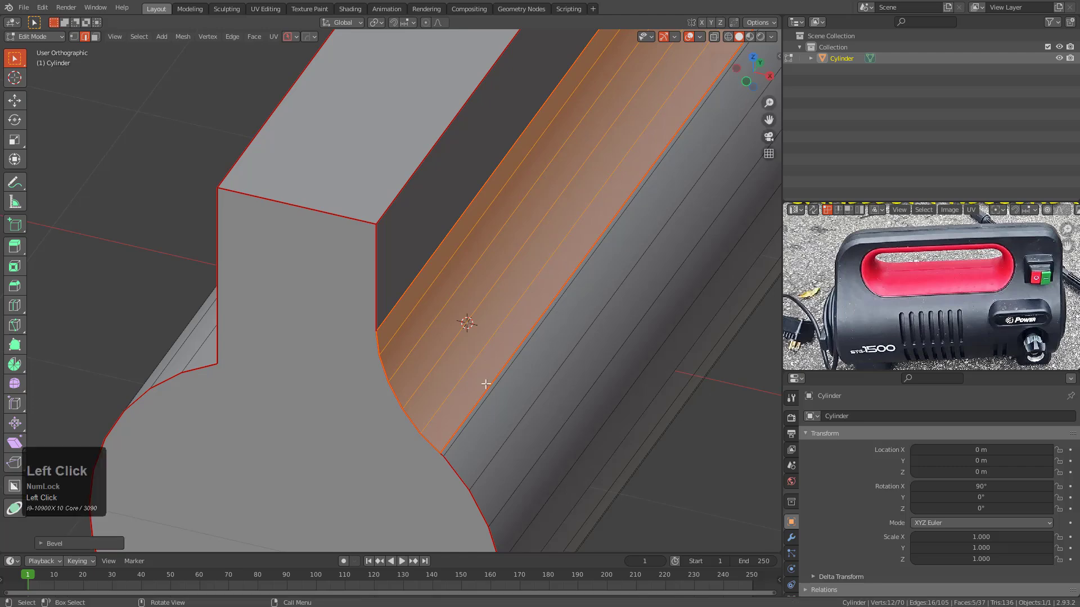
{"action": "key", "text": "ctrl+x"}
{"action": "scroll", "coordinate": [486, 384], "scroll_direction": "down", "scroll_amount": 2}
{"action": "middle_click_drag", "start_coordinate": [485, 364], "coordinate": [510, 323]}
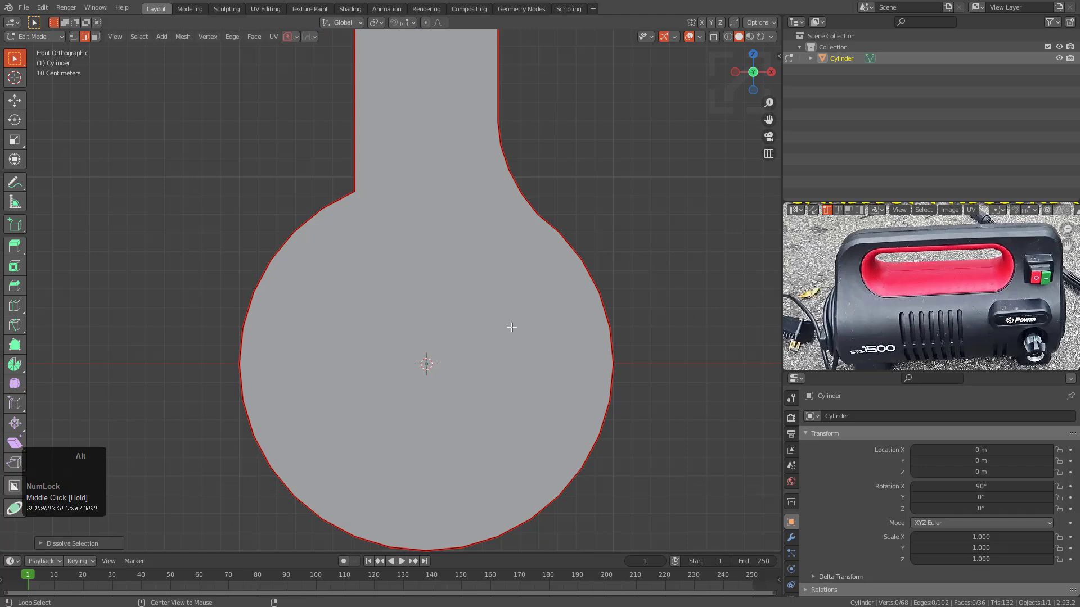
Mirror the beveled side across the X axis so both sides share the profile, and return to Object Mode.
{"action": "key", "text": "alt+x"}
{"action": "scroll", "coordinate": [453, 251], "scroll_direction": "down", "scroll_amount": 2}
{"action": "mouse_move", "coordinate": [453, 251]}
{"action": "middle_mouse_down"}
{"action": "mouse_move", "coordinate": [506, 279]}
{"action": "mouse_move", "coordinate": [475, 308]}
{"action": "mouse_move", "coordinate": [458, 289]}
{"action": "mouse_move", "coordinate": [396, 279]}
{"action": "mouse_move", "coordinate": [440, 264]}
{"action": "middle_mouse_up"}
{"action": "key", "text": "Tab"}
{"action": "scroll", "coordinate": [454, 272], "scroll_direction": "up", "scroll_amount": 2}
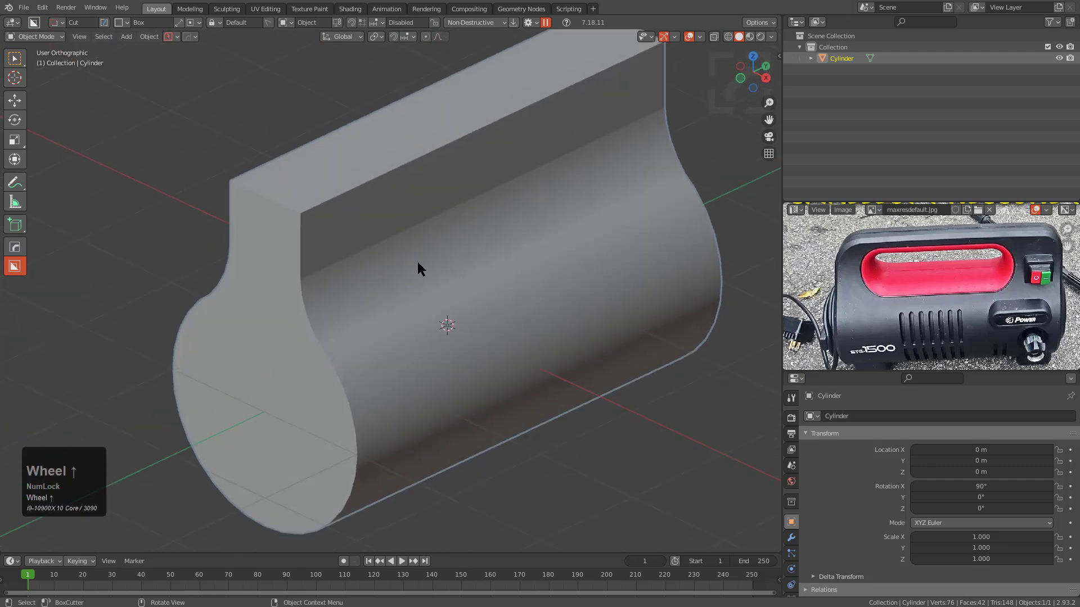
Sharpen the mirrored body again with the HOps Sharpen operation and inspect its shading.
{"action": "key", "text": "q"}
{"action": "mouse_move", "coordinate": [417, 263]}
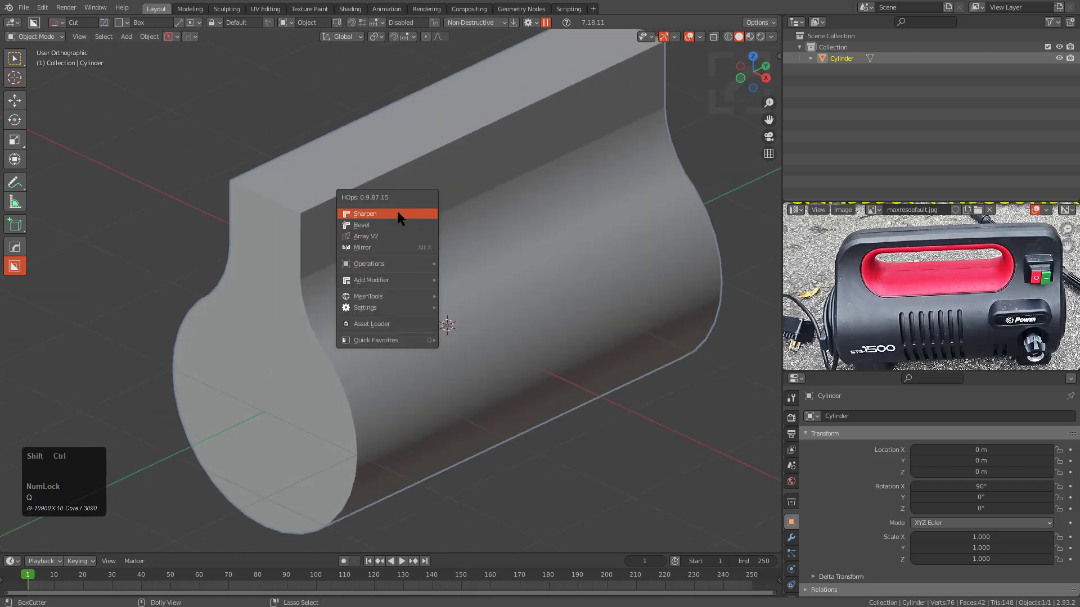
{"action": "left_click", "coordinate": [397, 213]}
{"action": "middle_click_drag", "start_coordinate": [398, 212], "coordinate": [420, 243]}
{"action": "middle_click_drag", "start_coordinate": [381, 198], "coordinate": [373, 274]}
{"action": "scroll", "coordinate": [405, 284], "scroll_direction": "down", "scroll_amount": 1}
{"action": "scroll", "coordinate": [432, 246], "scroll_direction": "up", "scroll_amount": 1}
Set BoxCutter to View alignment with snapping enabled, and frame the red handle opening in the reference image.
{"action": "key", "text": "d"}
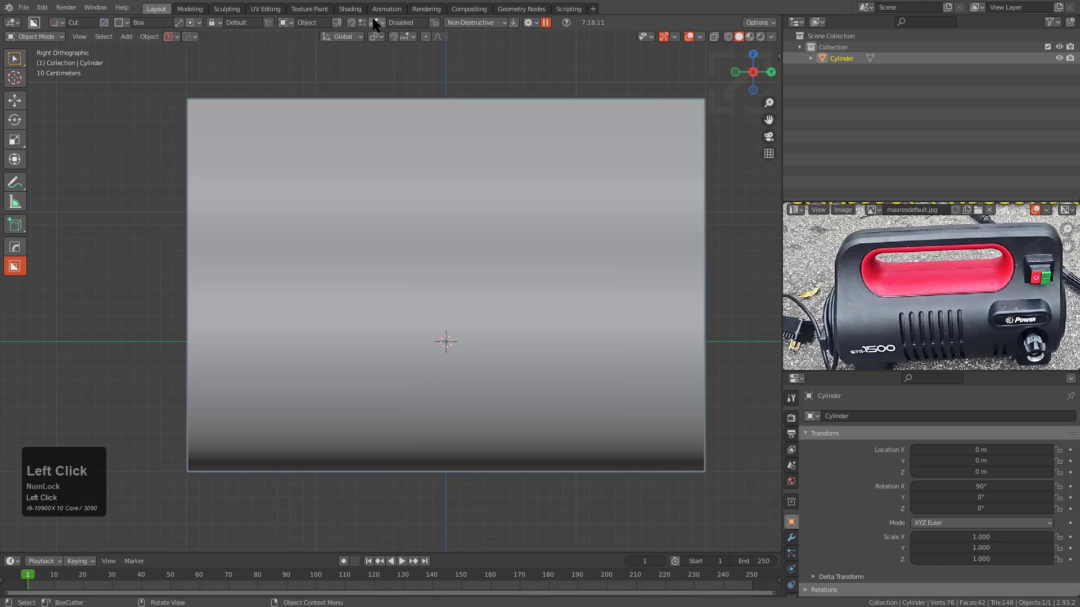
{"action": "left_click", "coordinate": [335, 22]}
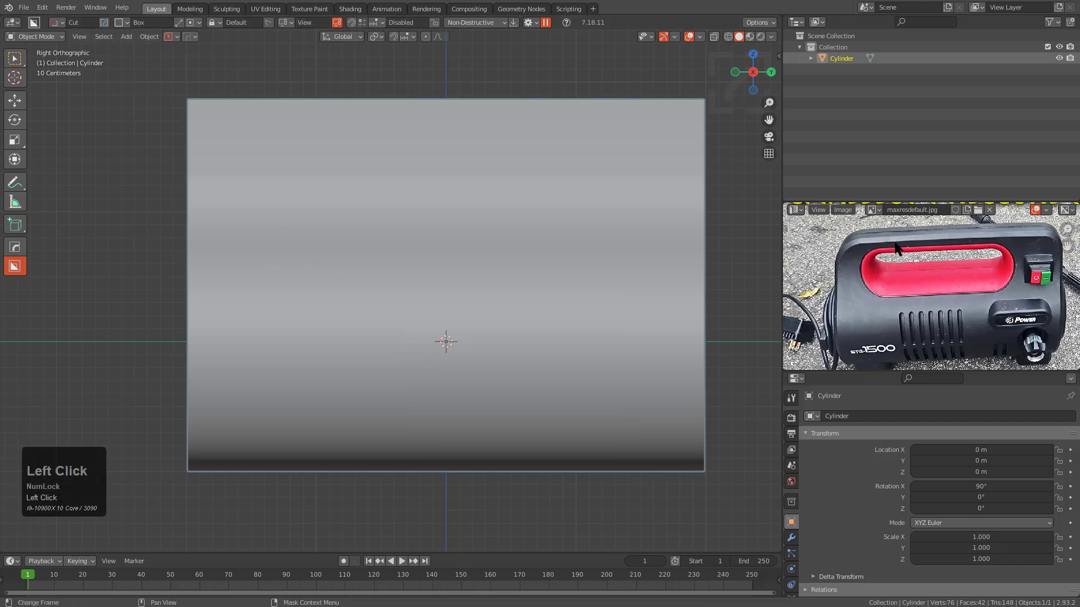
{"action": "scroll", "coordinate": [907, 255], "scroll_direction": "up", "scroll_amount": 4}
{"action": "middle_click_drag", "start_coordinate": [902, 356], "coordinate": [927, 276]}
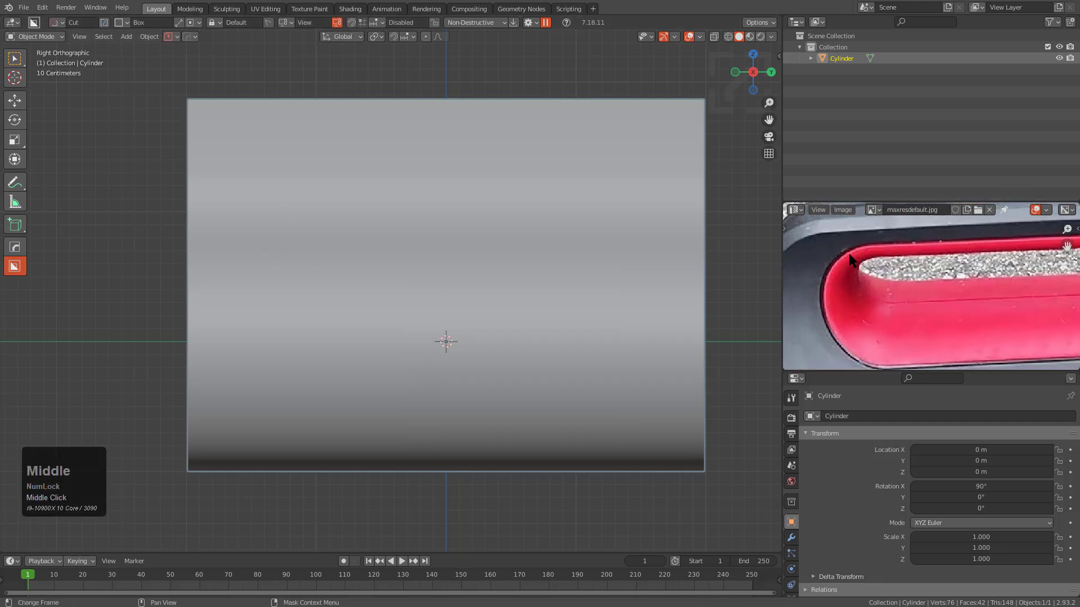
Draw a rectangular BoxCutter shape across the upper side of the body for the handle opening and lock the shape.
{"action": "scroll", "coordinate": [836, 286], "scroll_direction": "down", "scroll_amount": 2}
{"action": "middle_click_drag", "start_coordinate": [866, 319], "coordinate": [890, 287]}
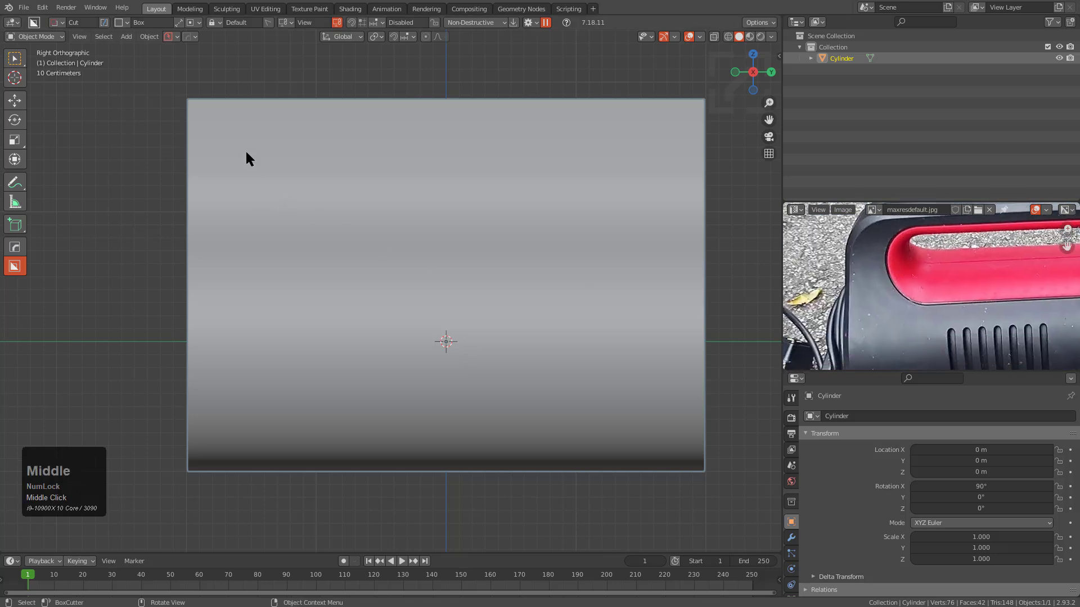
{"action": "mouse_move", "coordinate": [250, 145]}
{"action": "left_mouse_down"}
{"action": "mouse_move", "coordinate": [535, 264]}
{"action": "mouse_move", "coordinate": [588, 282]}
{"action": "mouse_move", "coordinate": [596, 271]}
{"action": "left_mouse_up"}
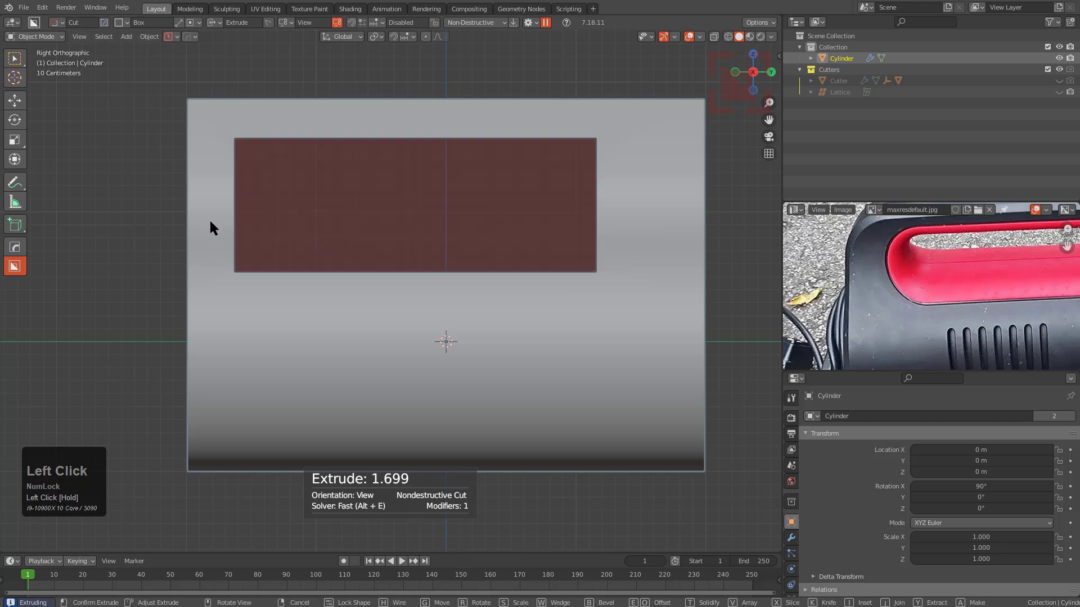
{"action": "key", "text": "Tab"}
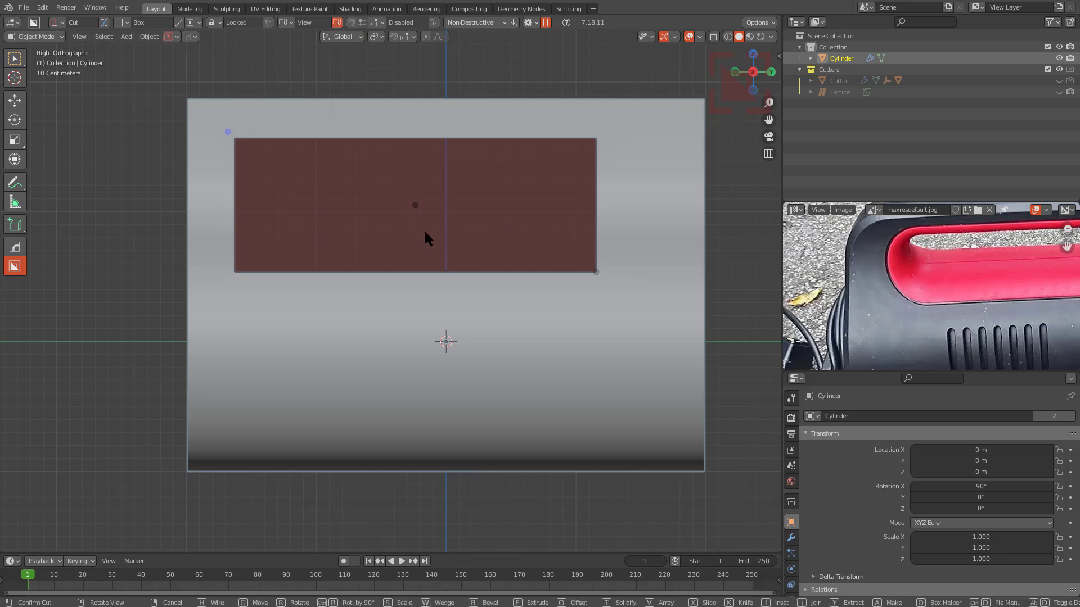
Bevel the cutter's corners with 8 segments so both ends become rounded.
{"action": "key", "text": "b"}
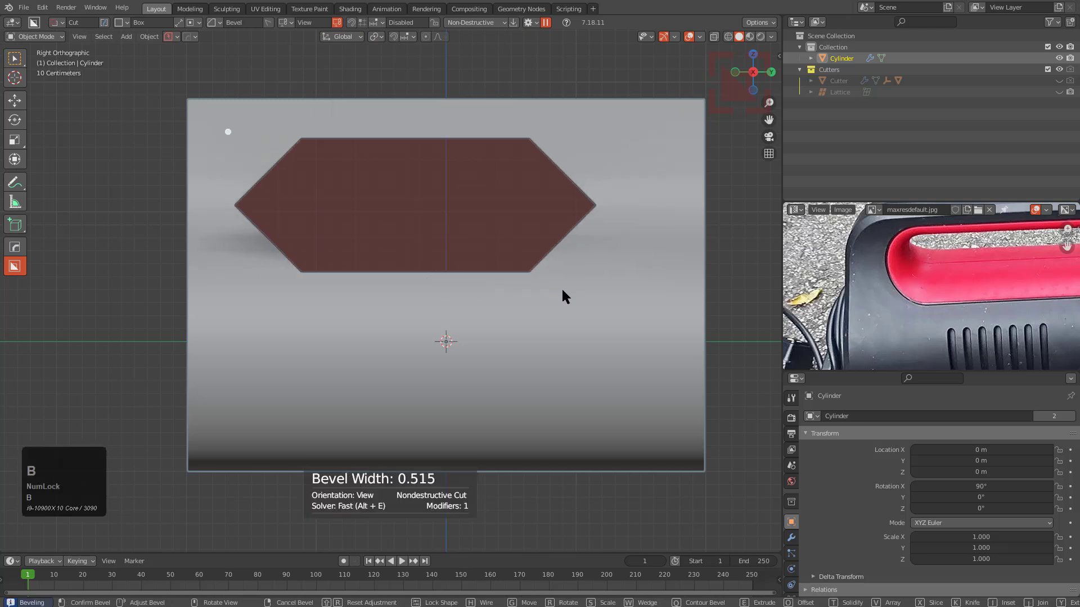
{"action": "scroll", "coordinate": [563, 293], "scroll_direction": "up", "scroll_amount": 5}
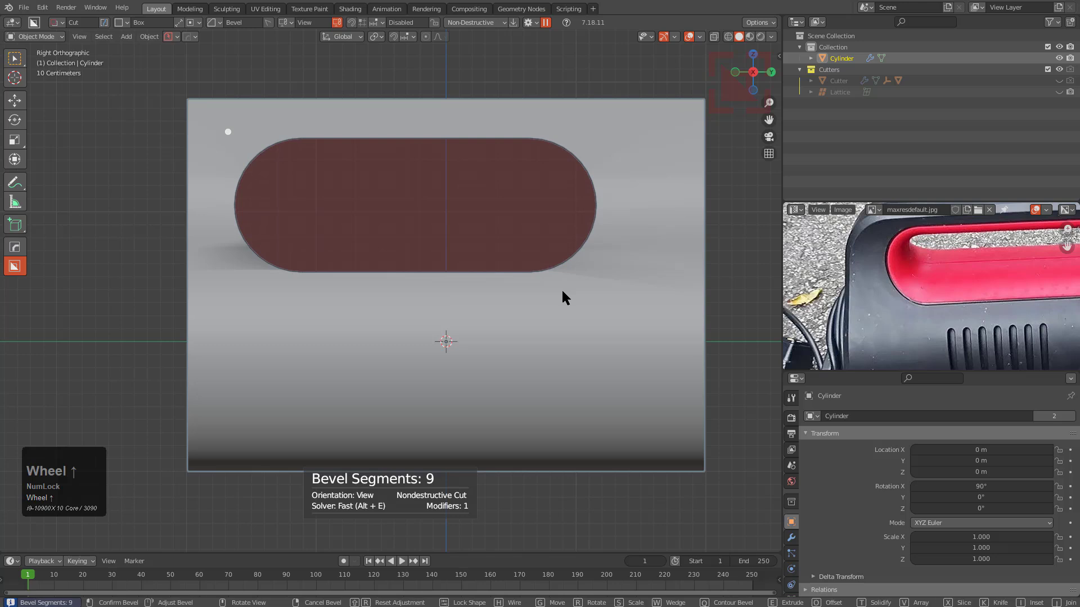
{"action": "left_click", "coordinate": [563, 293]}
{"action": "key", "text": "b"}
{"action": "scroll", "coordinate": [563, 291], "scroll_direction": "down", "scroll_amount": 1}
{"action": "left_click", "coordinate": [562, 292]}
Enlarge the rounded cutter slightly and nudge it into position on the upper side of the body.
{"action": "key", "text": "s"}
{"action": "left_click", "coordinate": [573, 293]}
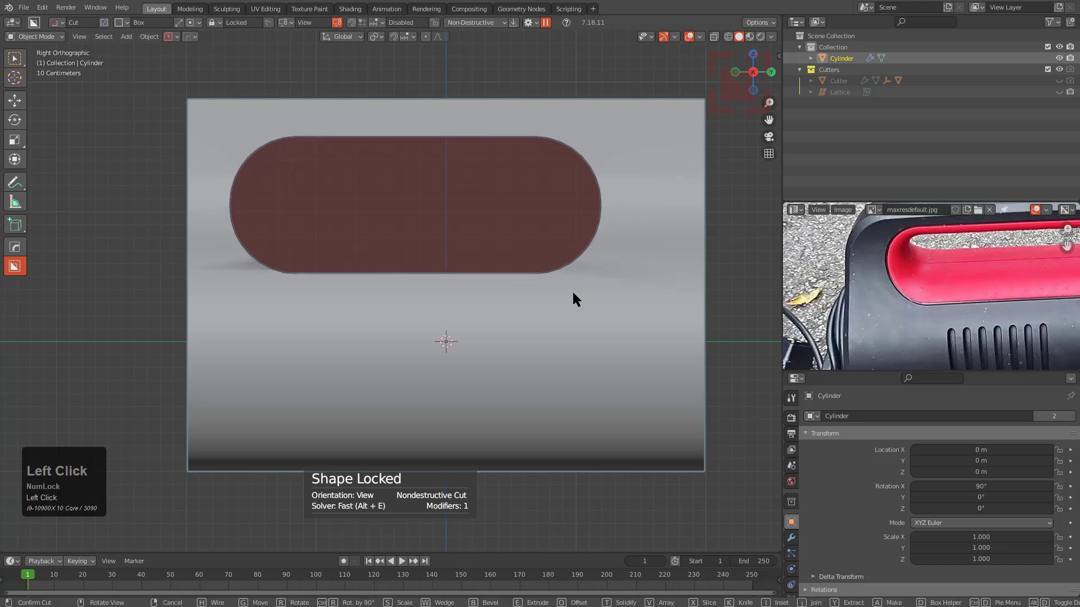
{"action": "key", "text": "g"}
{"action": "left_click", "coordinate": [569, 302]}
{"action": "key", "text": "s"}
{"action": "left_click", "coordinate": [577, 304]}
{"action": "key", "text": "g"}
{"action": "left_click", "coordinate": [565, 307]}
Move the rounded cutter lengthwise toward the middle of the body.
{"action": "middle_click_drag", "start_coordinate": [564, 307], "coordinate": [473, 312]}
{"action": "left_click_drag", "start_coordinate": [473, 318], "coordinate": [524, 383]}
{"action": "middle_click_drag", "start_coordinate": [405, 248], "coordinate": [365, 250]}
{"action": "left_click_drag", "start_coordinate": [327, 200], "coordinate": [254, 151]}
{"action": "middle_click_drag", "start_coordinate": [468, 279], "coordinate": [412, 197]}
{"action": "scroll", "coordinate": [415, 253], "scroll_direction": "up", "scroll_amount": 1}
{"action": "scroll", "coordinate": [417, 259], "scroll_direction": "up", "scroll_amount": 2}
{"action": "key", "text": "g"}
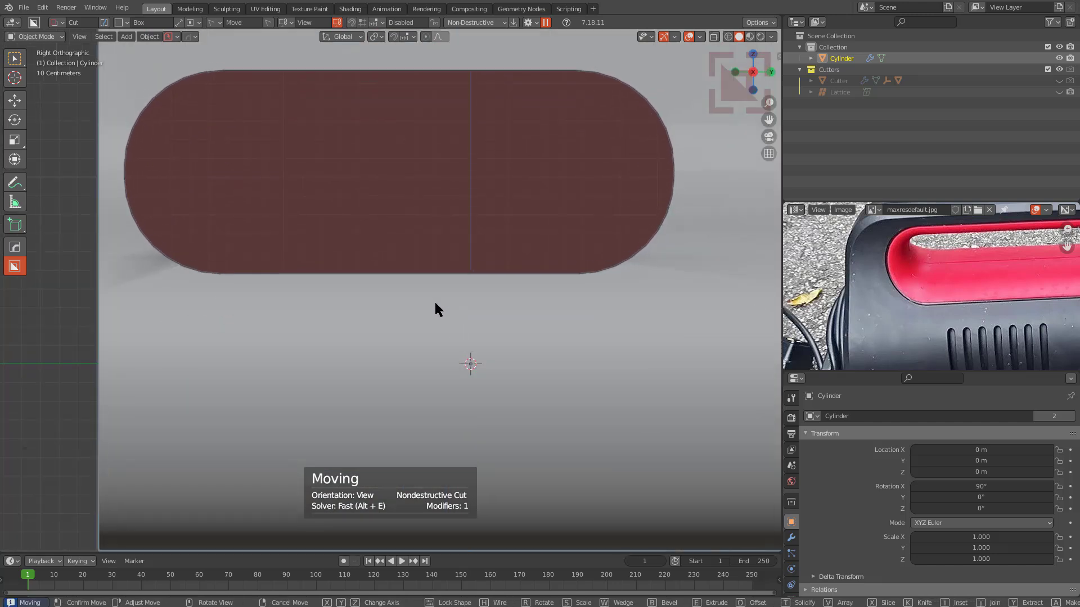
{"action": "left_click", "coordinate": [473, 305]}
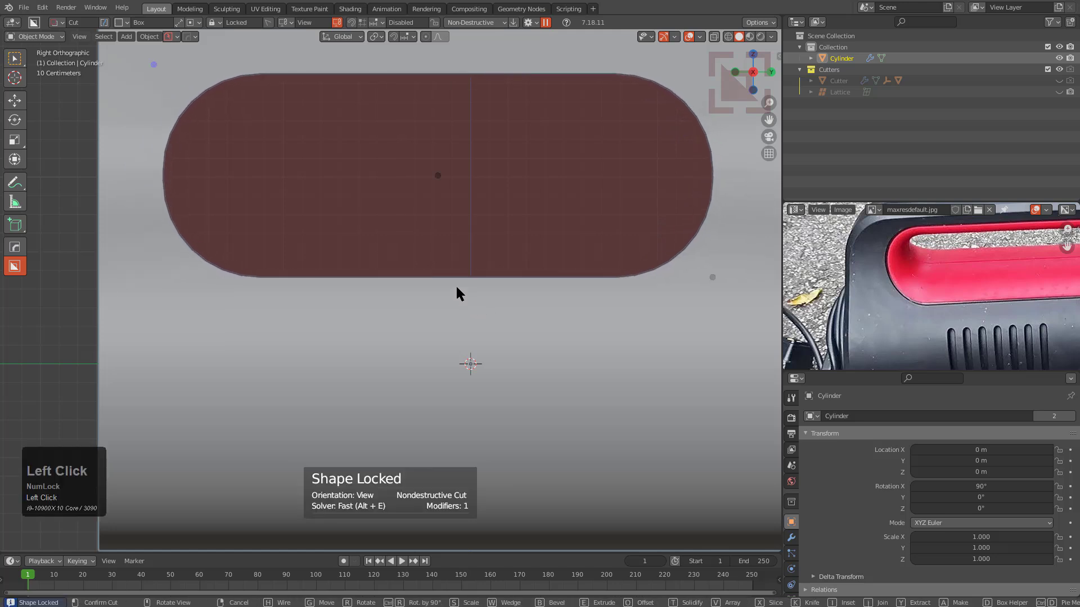
Increase the cutter's bevel width until both ends are full semicircles, and inspect the smoothness of the curve.
{"action": "key", "text": "b"}
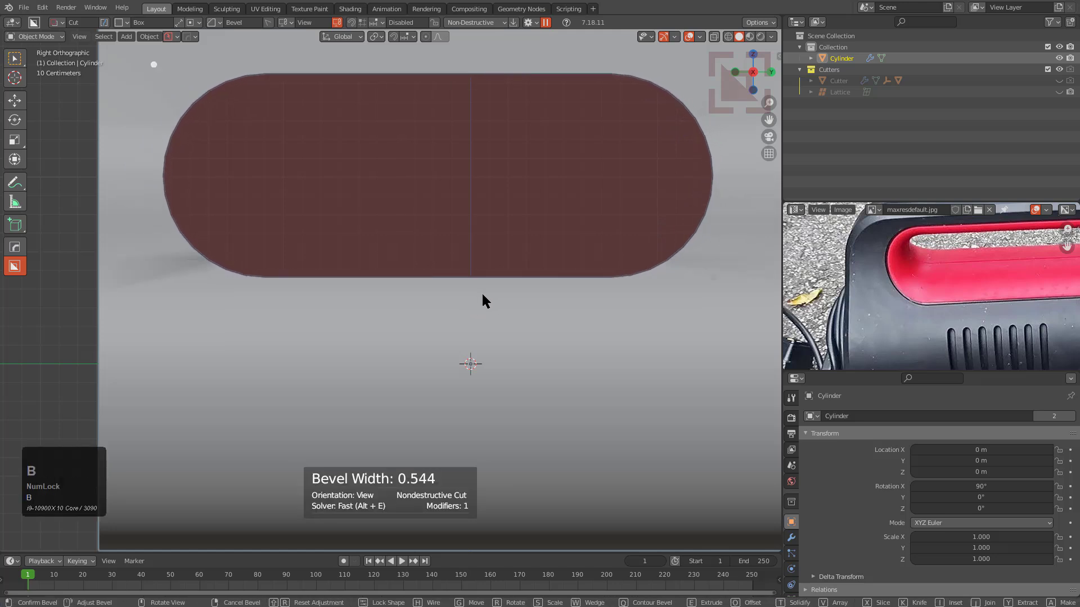
{"action": "left_click", "coordinate": [541, 302]}
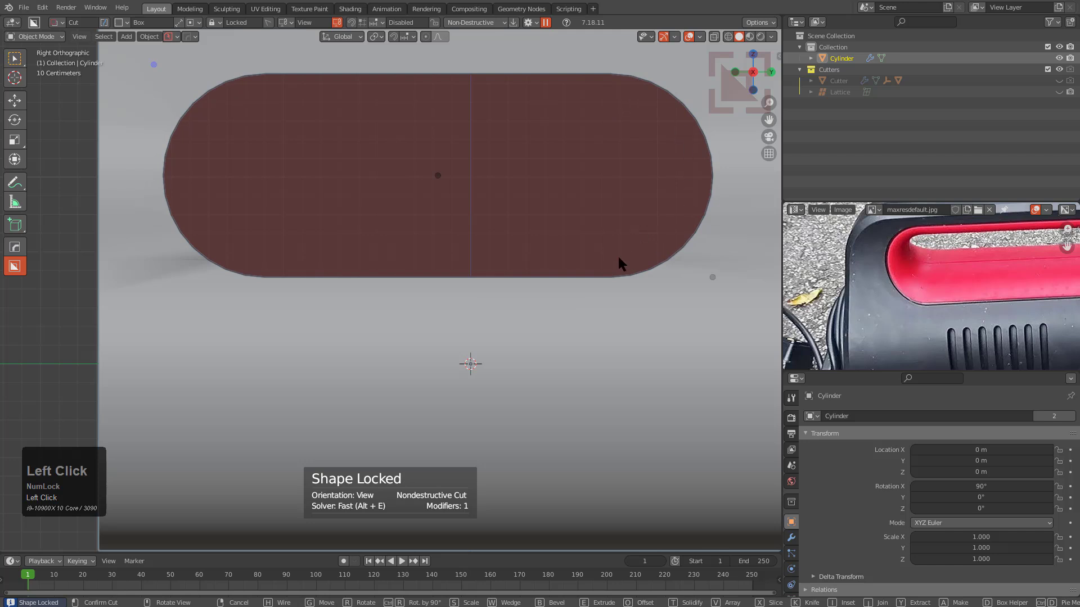
{"action": "middle_click_drag", "start_coordinate": [489, 217], "coordinate": [260, 279], "text": "shift"}
{"action": "scroll", "coordinate": [556, 201], "scroll_direction": "up", "scroll_amount": 4}
{"action": "middle_click_drag", "start_coordinate": [553, 194], "coordinate": [507, 322], "text": "shift"}
{"action": "scroll", "coordinate": [510, 322], "scroll_direction": "up", "scroll_amount": 1}
{"action": "scroll", "coordinate": [472, 226], "scroll_direction": "up", "scroll_amount": 1}
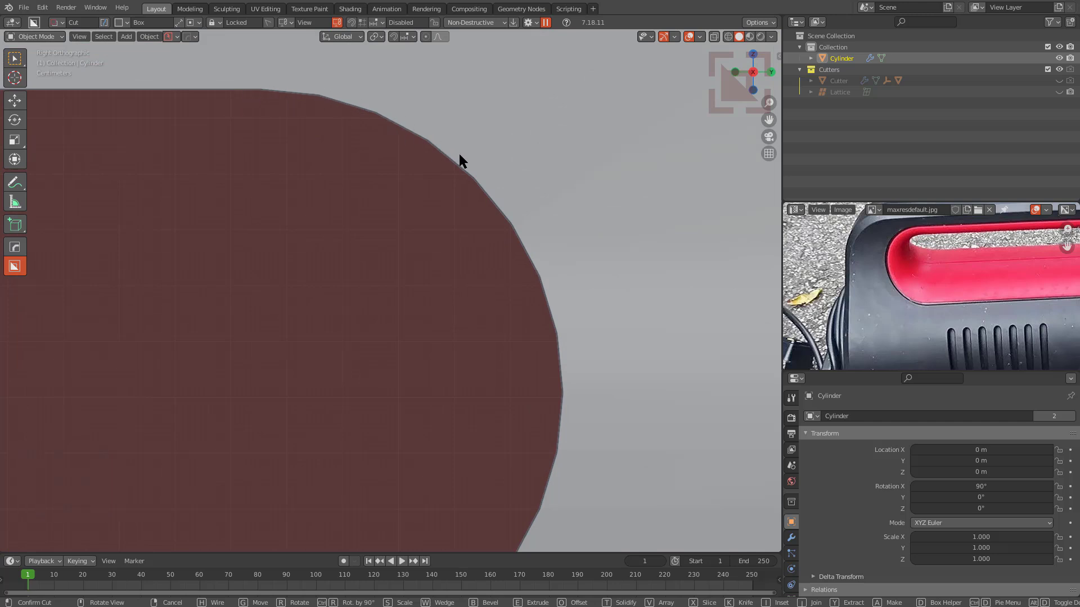
{"action": "scroll", "coordinate": [535, 292], "scroll_direction": "down", "scroll_amount": 5}
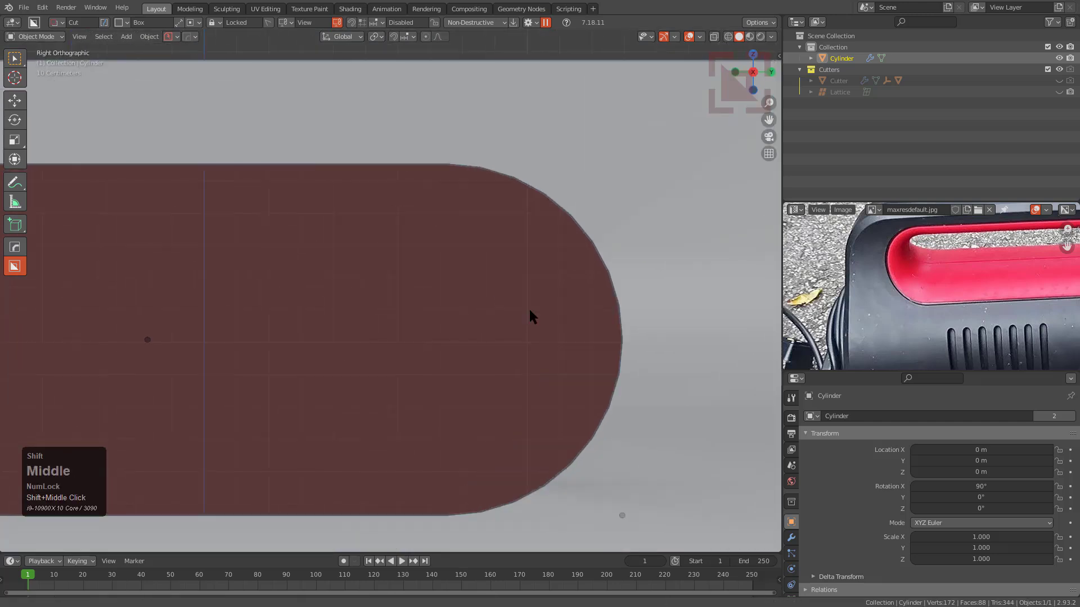
{"action": "middle_click_drag", "start_coordinate": [349, 312], "coordinate": [416, 228], "text": "shift"}
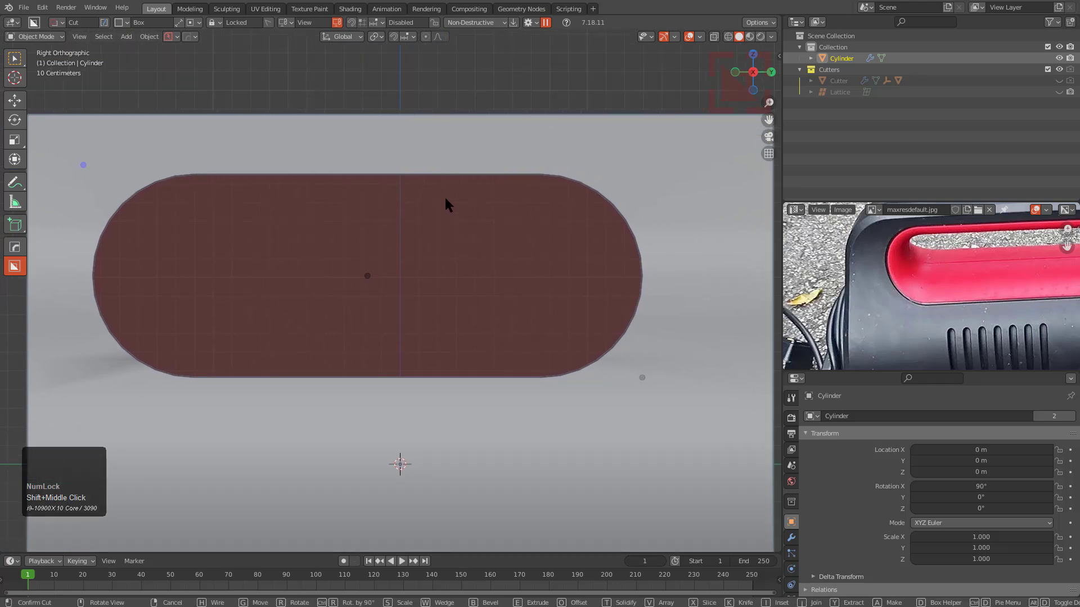
Switch the rounded cutter to Slice and apply it to the body, keeping the cutter available for reuse.
{"action": "key", "text": "x"}
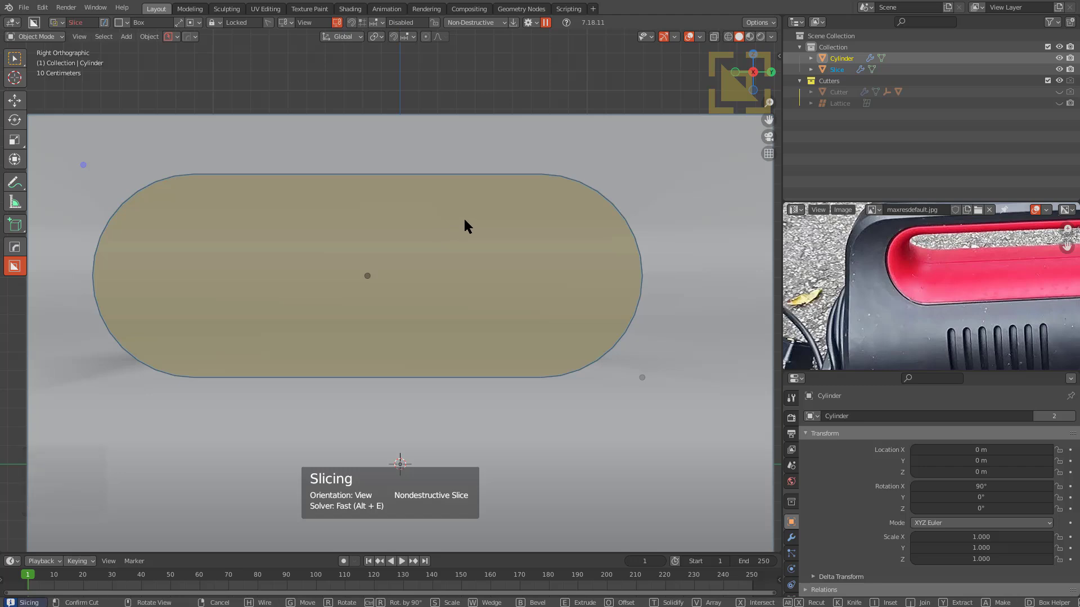
{"action": "left_click", "coordinate": [463, 218], "text": "shift"}
{"action": "middle_click_drag", "start_coordinate": [370, 198], "coordinate": [422, 270]}
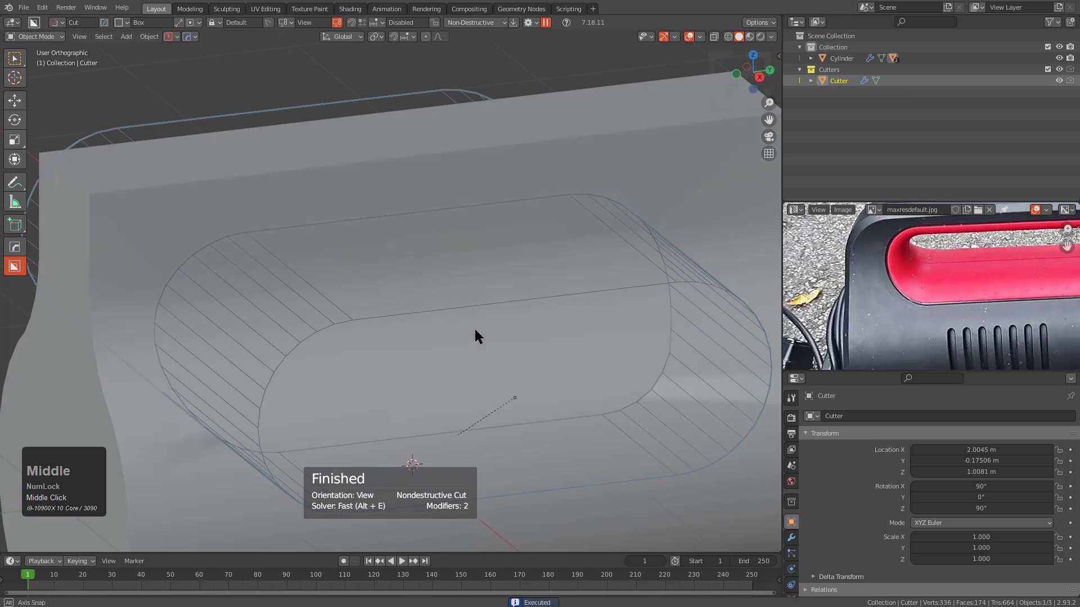
Duplicate the cutter in place and shrink its mesh along Z and to about 0.88 along Y.
{"action": "middle_click_drag", "start_coordinate": [475, 329], "coordinate": [444, 301], "text": "alt"}
{"action": "key", "text": "shift+d"}
{"action": "right_click", "coordinate": [482, 315]}
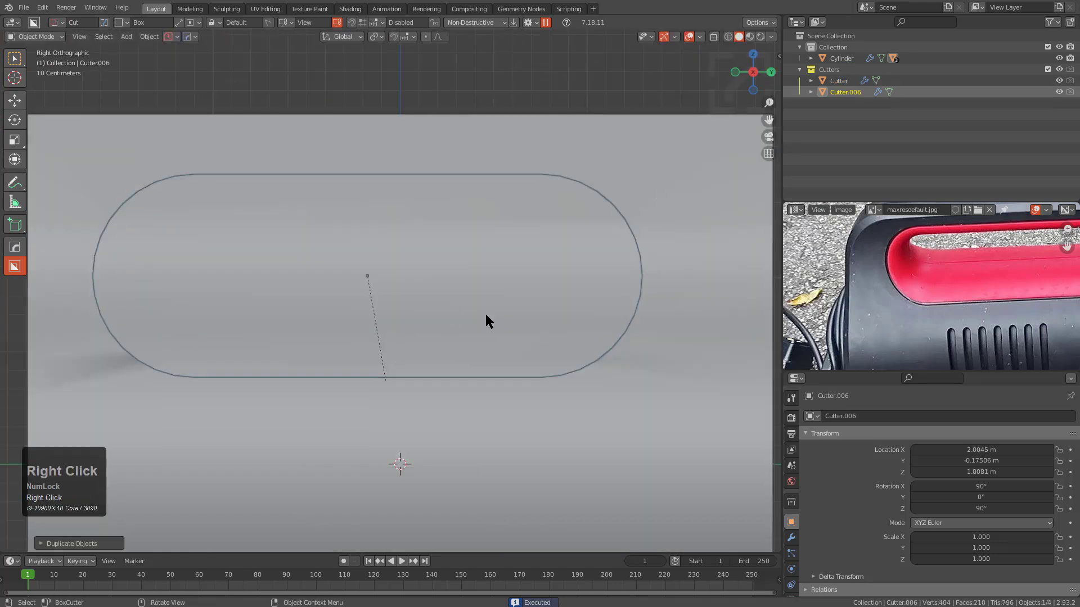
{"action": "key", "text": "Tab"}
{"action": "key", "text": "s"}
{"action": "key", "text": "z"}
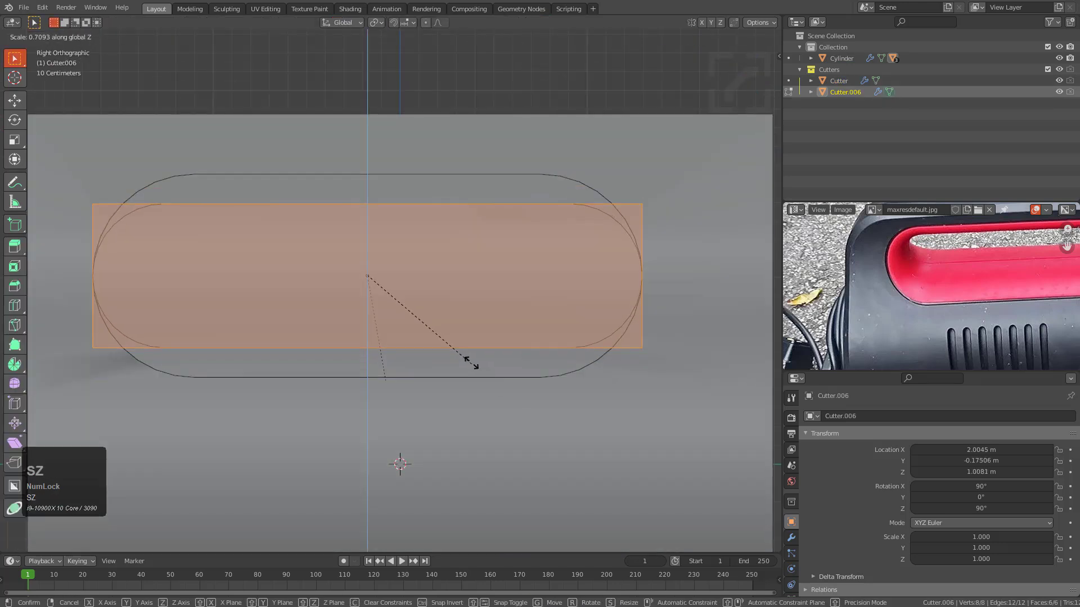
{"action": "left_click", "coordinate": [478, 378]}
{"action": "key", "text": "s"}
{"action": "key", "text": "x"}
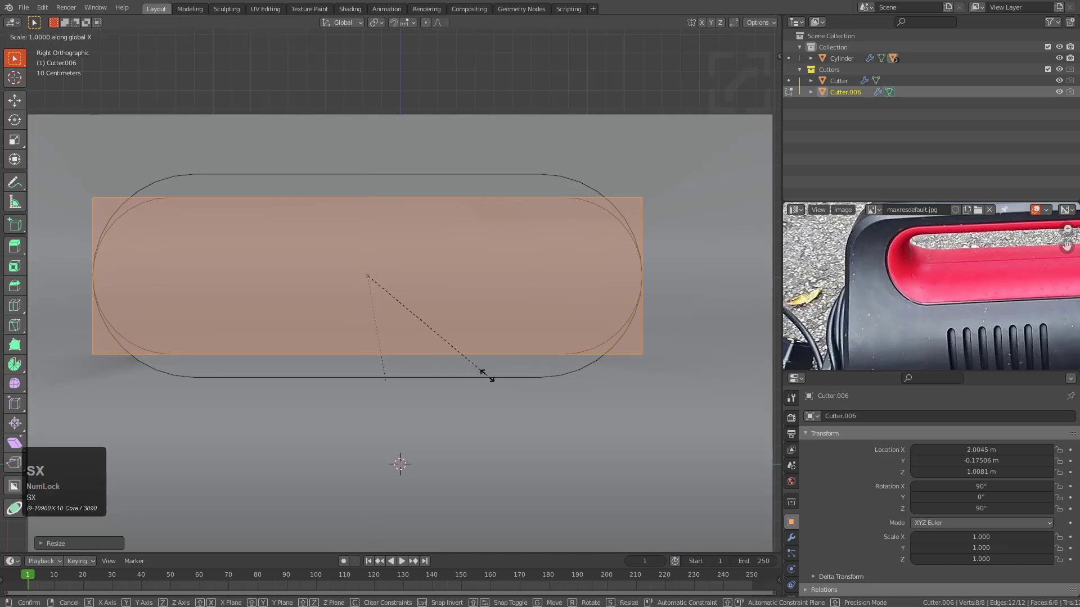
{"action": "key", "text": "y"}
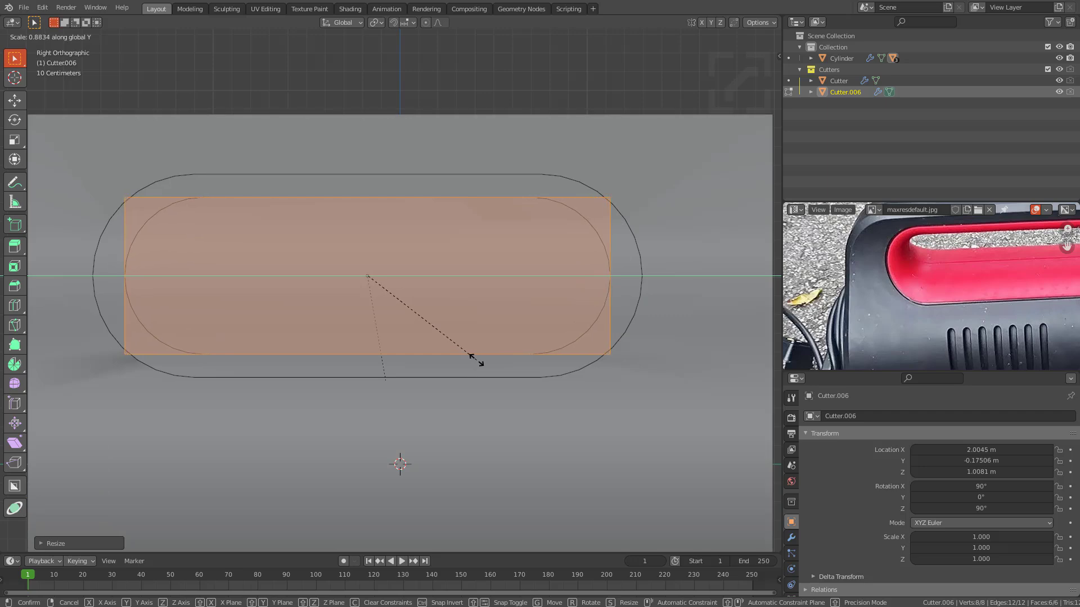
{"action": "left_click", "coordinate": [474, 361]}
{"action": "key", "text": "Tab"}
Cut the smaller cutter's shape out of the sliced insert with a HOps Difference boolean.
{"action": "key", "text": "g"}
{"action": "right_click", "coordinate": [435, 366]}
{"action": "middle_click_drag", "start_coordinate": [434, 364], "coordinate": [430, 409]}
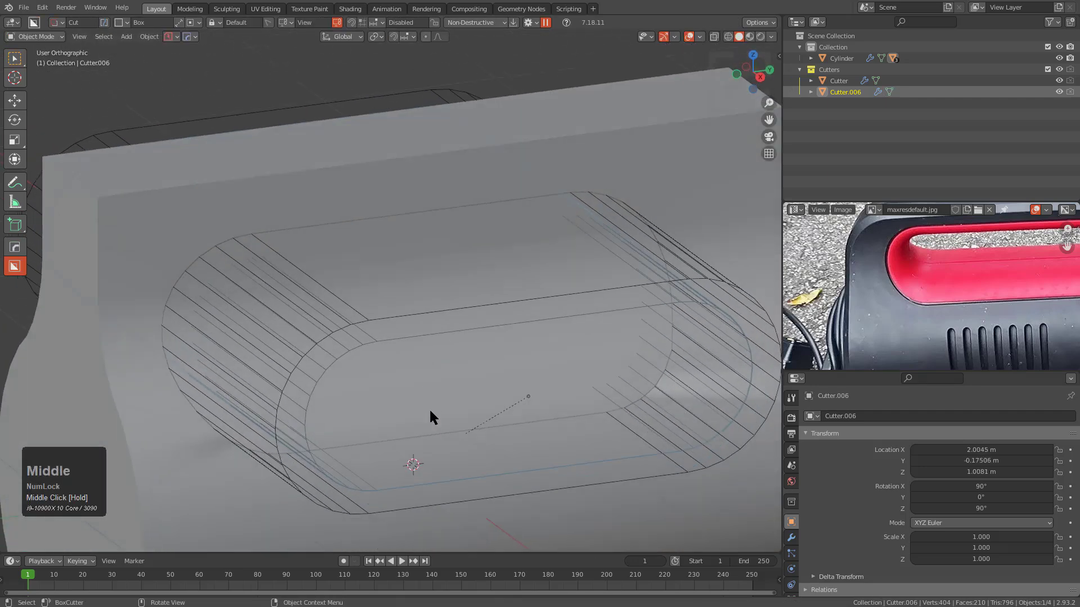
{"action": "left_click", "coordinate": [450, 373]}
{"action": "key", "text": "q"}
{"action": "left_click", "coordinate": [498, 359]}
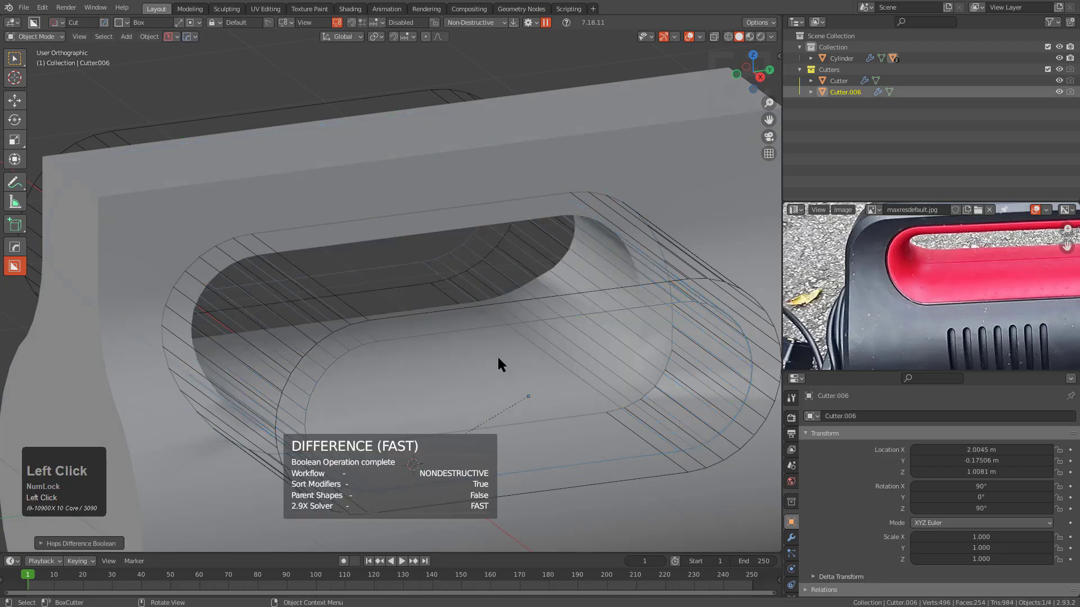
{"action": "middle_click_drag", "start_coordinate": [498, 359], "coordinate": [470, 348]}
Compare with the reference handle, reduce the inner cutter's height, and scale its length to about 0.97 along Y.
{"action": "scroll", "coordinate": [503, 396], "scroll_direction": "up", "scroll_amount": 1}
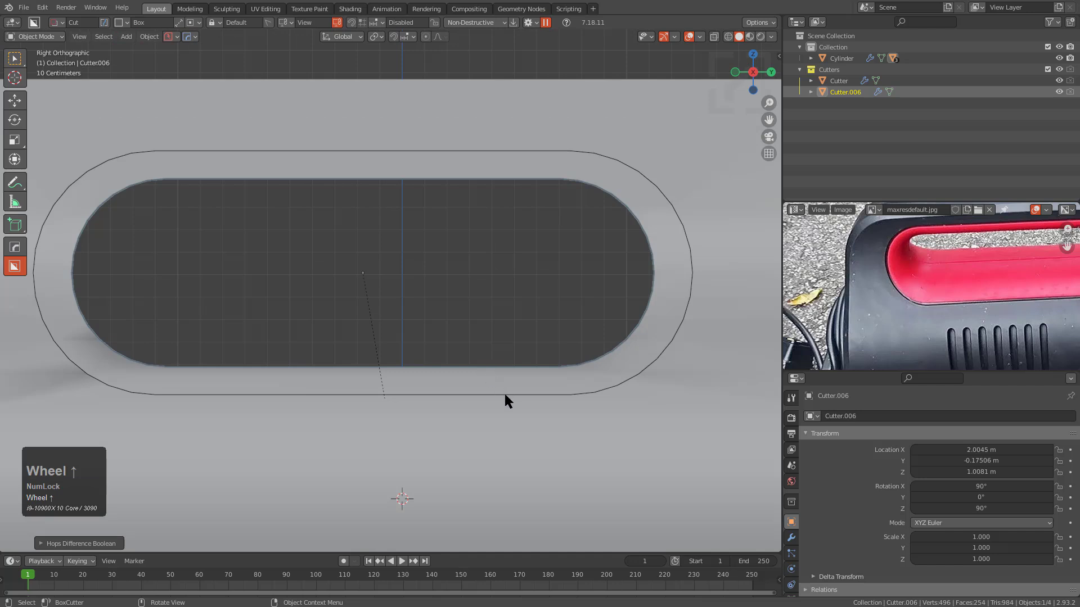
{"action": "scroll", "coordinate": [888, 286], "scroll_direction": "down", "scroll_amount": 2}
{"action": "middle_click_drag", "start_coordinate": [908, 286], "coordinate": [860, 290]}
{"action": "key", "text": "Tab"}
{"action": "key", "text": "s"}
{"action": "key", "text": "z"}
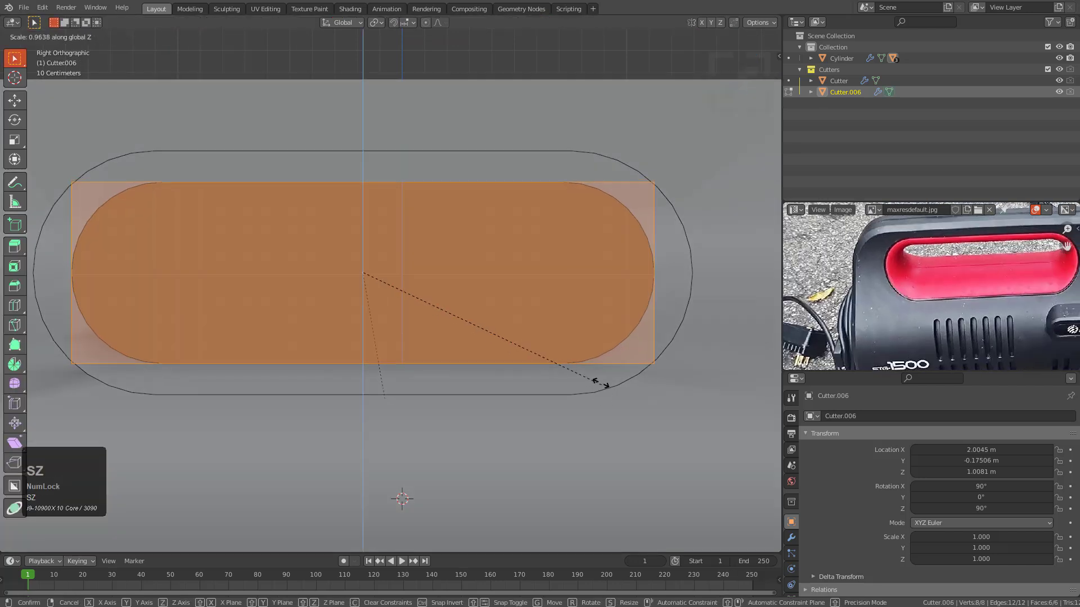
{"action": "left_click", "coordinate": [644, 372]}
{"action": "key", "text": "s"}
{"action": "key", "text": "x"}
{"action": "key", "text": "y"}
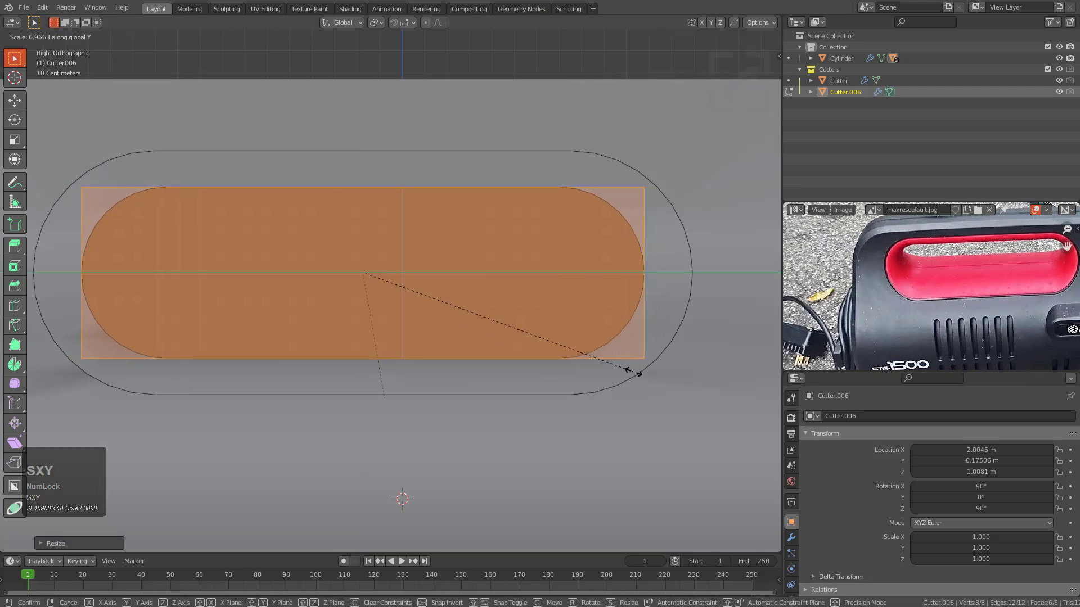
{"action": "left_click", "coordinate": [633, 371]}
Hide the cutters and sharpen the sliced handle insert with the HOps Sharpen operation.
{"action": "middle_click_drag", "start_coordinate": [416, 338], "coordinate": [405, 370]}
{"action": "key", "text": "1"}
{"action": "left_click", "coordinate": [417, 365]}
{"action": "key", "text": "q"}
{"action": "left_click", "coordinate": [415, 363], "text": "shift"}
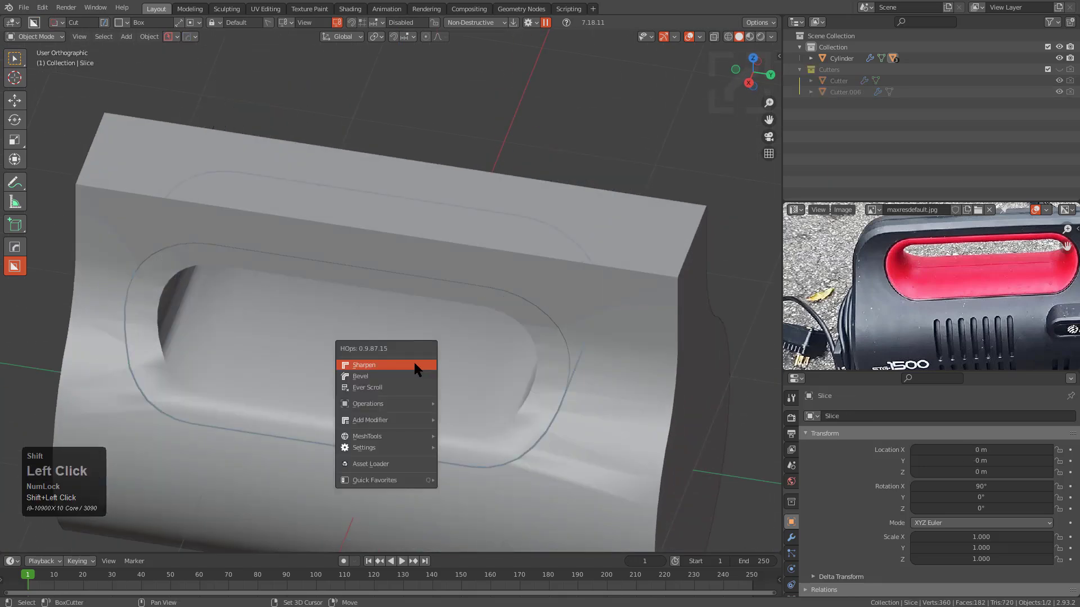
{"action": "left_click", "coordinate": [414, 364]}
Sharpen the main cylinder body with HOps as well, and deselect everything.
{"action": "middle_click_drag", "start_coordinate": [414, 361], "coordinate": [564, 304]}
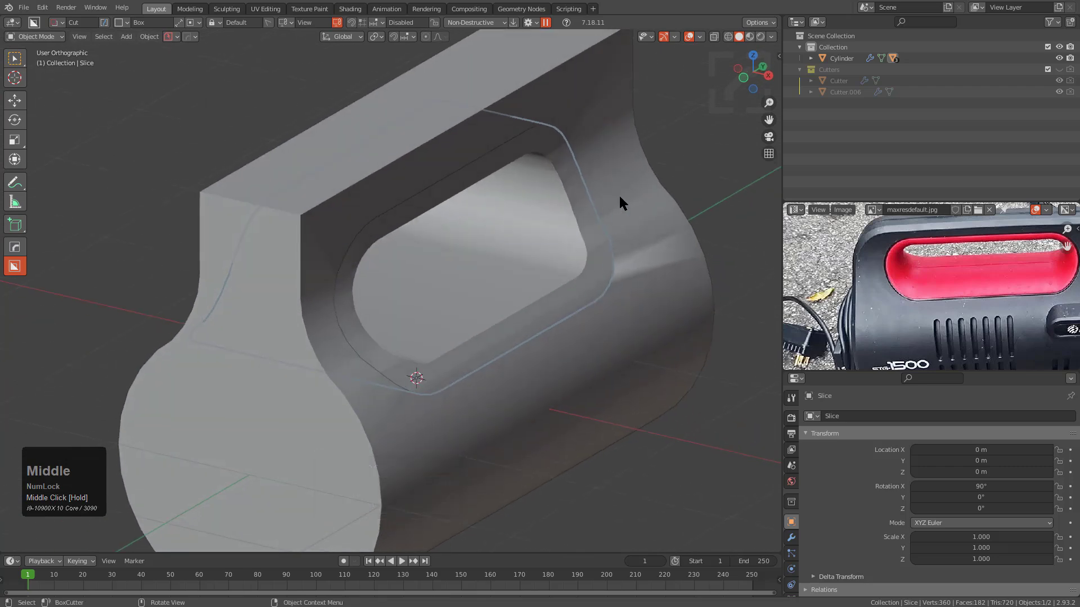
{"action": "left_click", "coordinate": [610, 208]}
{"action": "key", "text": "q"}
{"action": "left_click", "coordinate": [609, 209]}
{"action": "middle_click_drag", "start_coordinate": [595, 242], "coordinate": [314, 296]}
{"action": "key", "text": "alt+a"}
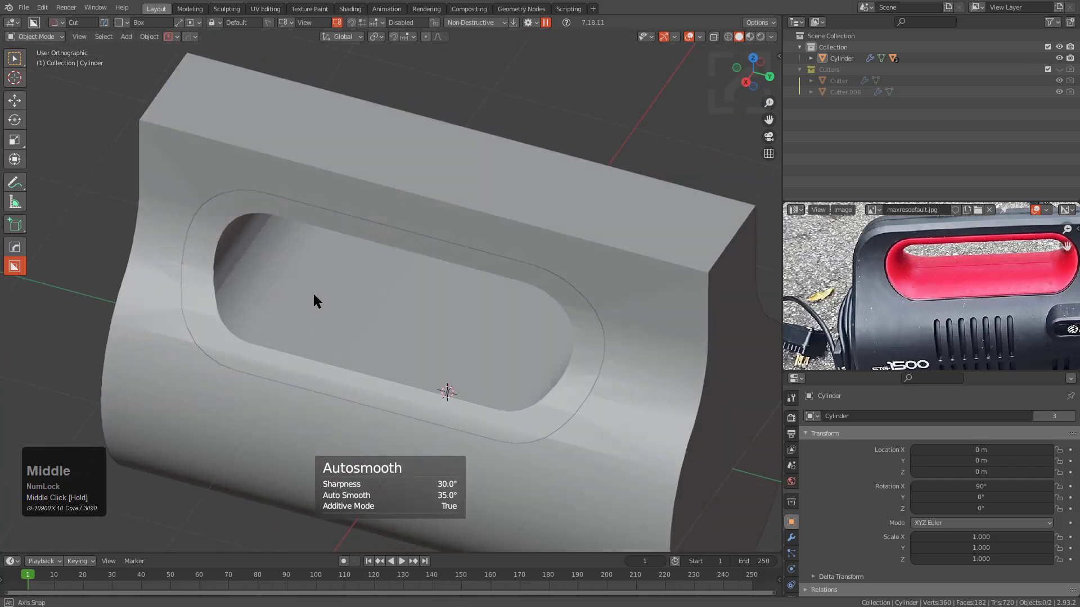
Show wireframe edges on the surfaces and isolate the handle insert in local view.
{"action": "key", "text": "alt+v"}
{"action": "left_click", "coordinate": [231, 322]}
{"action": "middle_click_drag", "start_coordinate": [231, 320], "coordinate": [286, 306]}
{"action": "left_click", "coordinate": [289, 303]}
{"action": "middle_click_drag", "start_coordinate": [369, 299], "coordinate": [370, 293]}
{"action": "key", "text": "KP_Divide"}
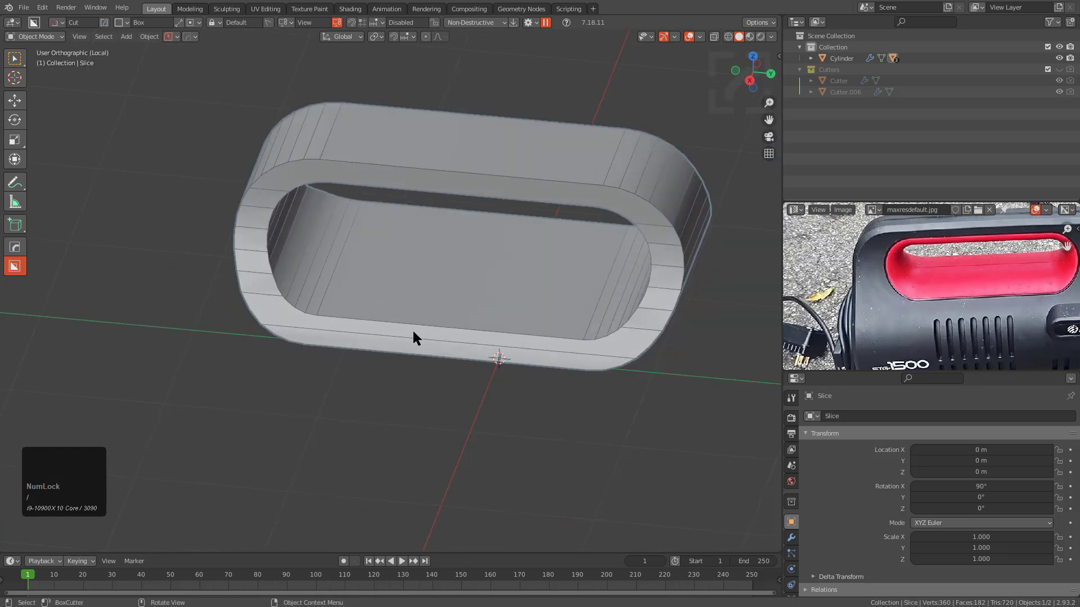
{"action": "scroll", "coordinate": [486, 306], "scroll_direction": "up", "scroll_amount": 3}
{"action": "middle_click_drag", "start_coordinate": [487, 306], "coordinate": [453, 349]}
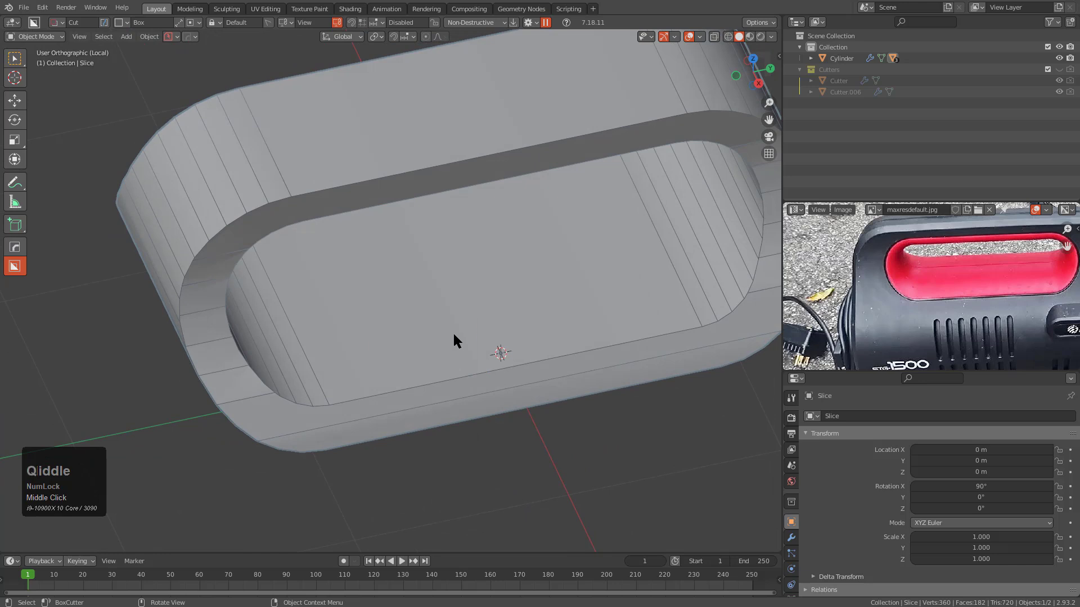
Set the insert's origin to its base centre with a Z rotation of -180° using HOps, and try a mirror bisect.
{"action": "key", "text": "q"}
{"action": "mouse_move", "coordinate": [429, 407]}
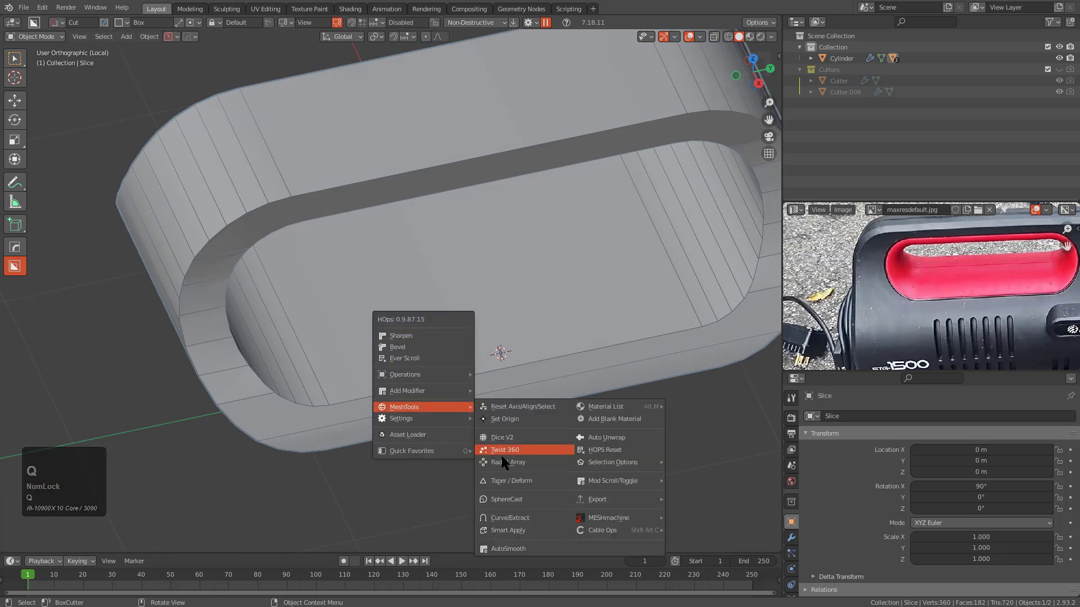
{"action": "left_click", "coordinate": [506, 419]}
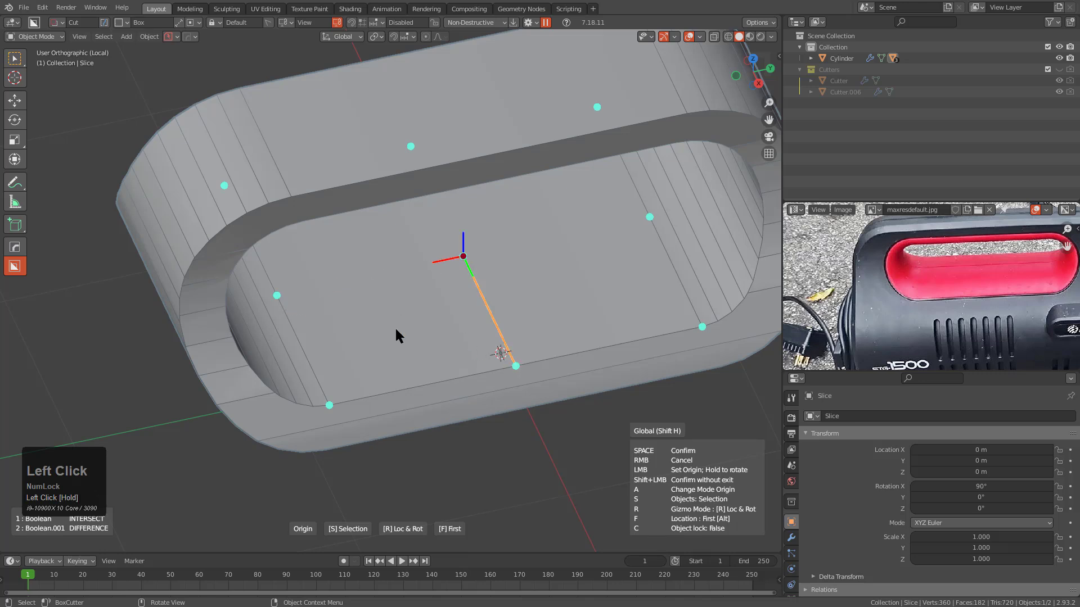
{"action": "left_click", "coordinate": [276, 300]}
{"action": "key", "text": "alt+x"}
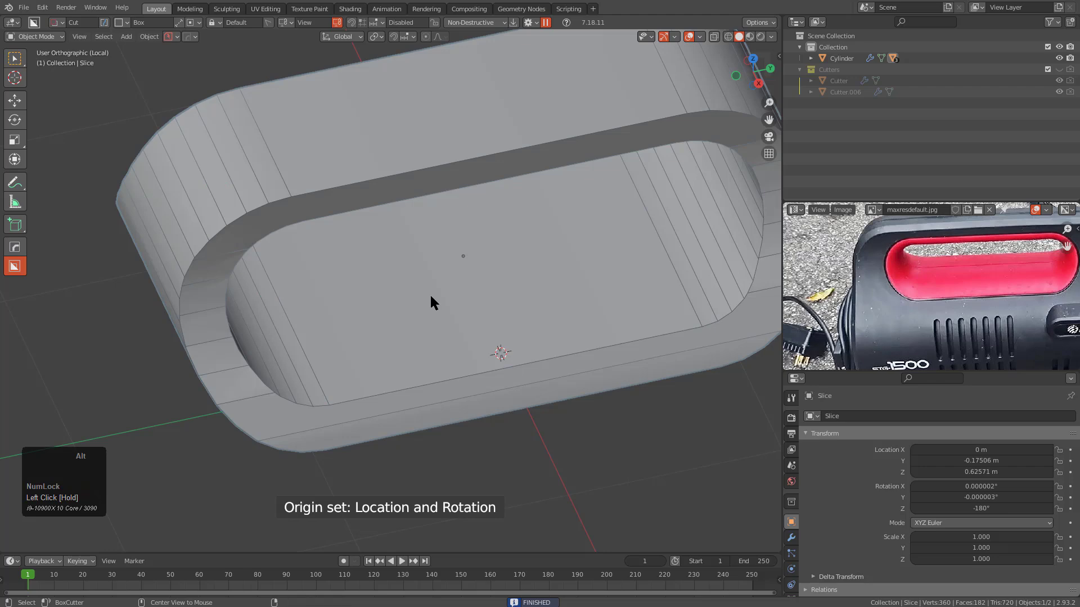
{"action": "key", "text": "alt+x"}
Use HOps Set Origin to place the insert's origin at its base centre with a Z rotation of -90°.
{"action": "key", "text": "q"}
{"action": "left_click", "coordinate": [444, 276]}
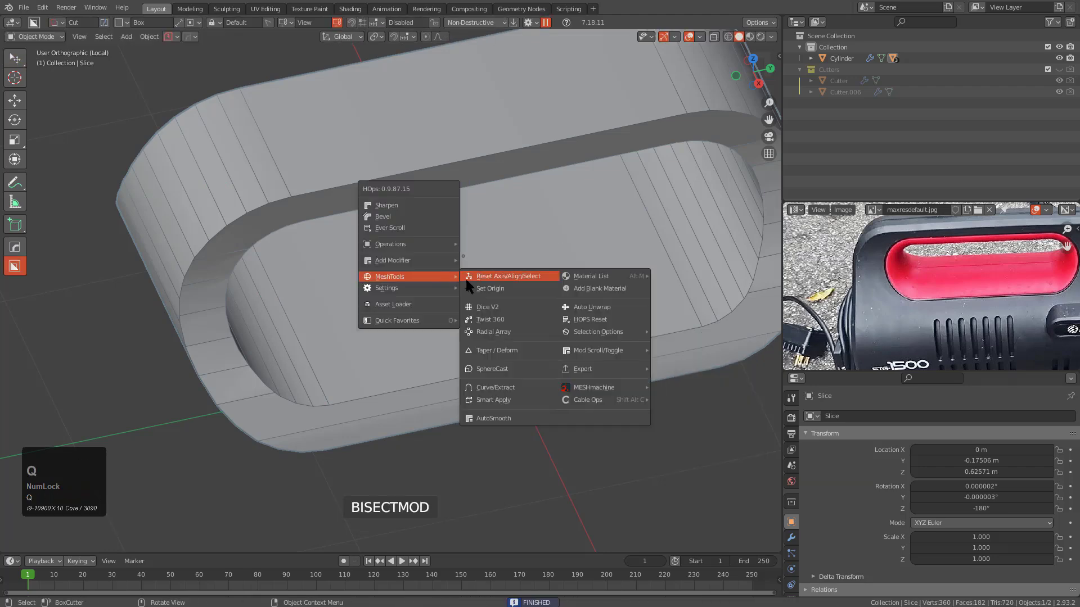
{"action": "left_click", "coordinate": [491, 288]}
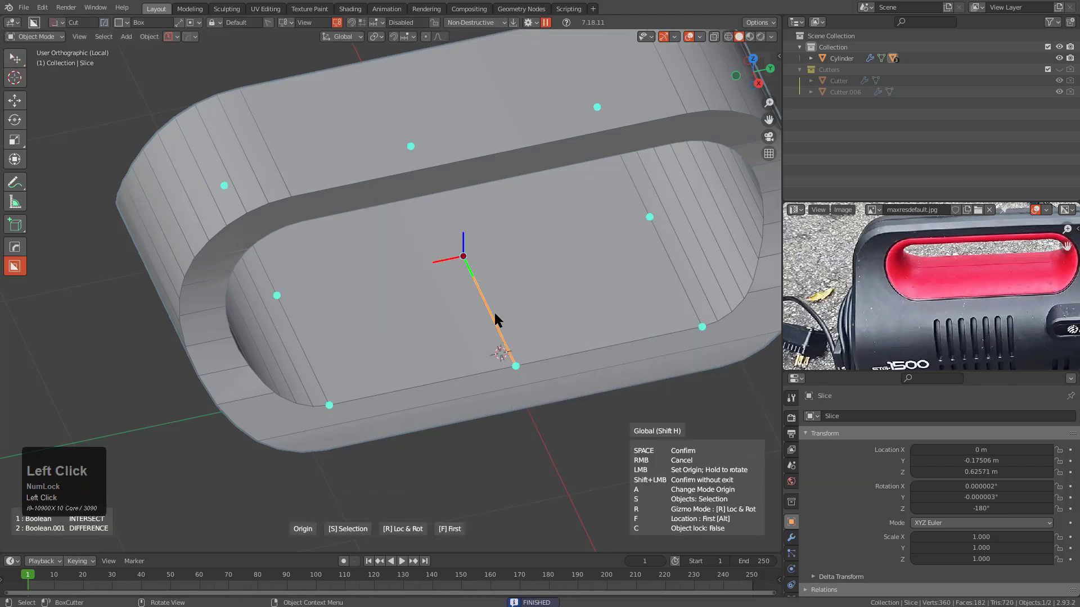
{"action": "left_click_drag", "start_coordinate": [513, 361], "coordinate": [511, 360]}
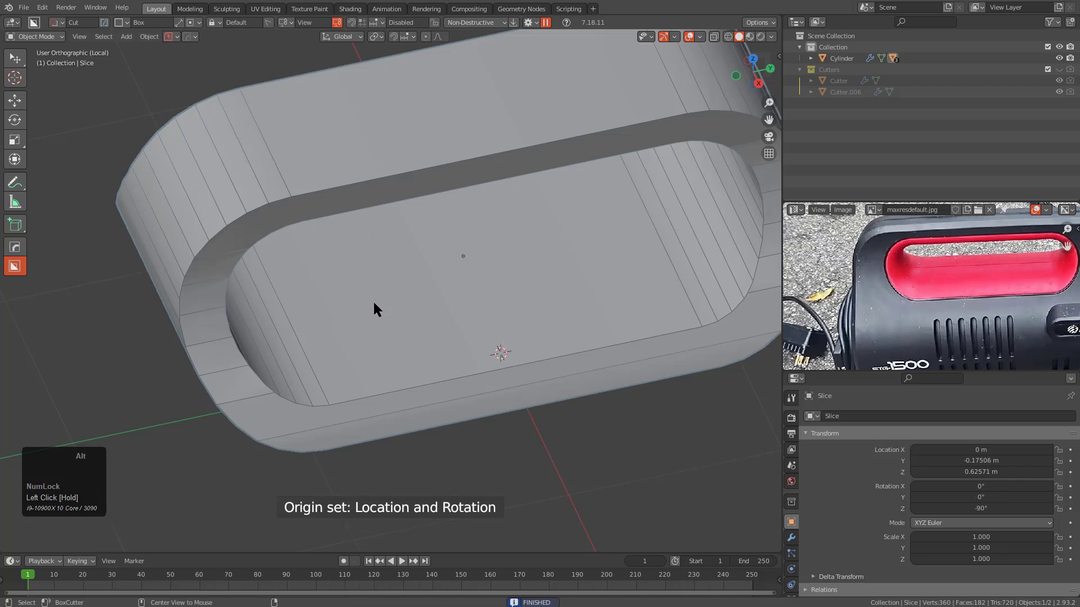
Try a HOps mirror bisect along X on the handle insert.
{"action": "key", "text": "alt+x"}
{"action": "middle_click_drag", "start_coordinate": [307, 249], "coordinate": [375, 279]}
{"action": "key", "text": "x"}
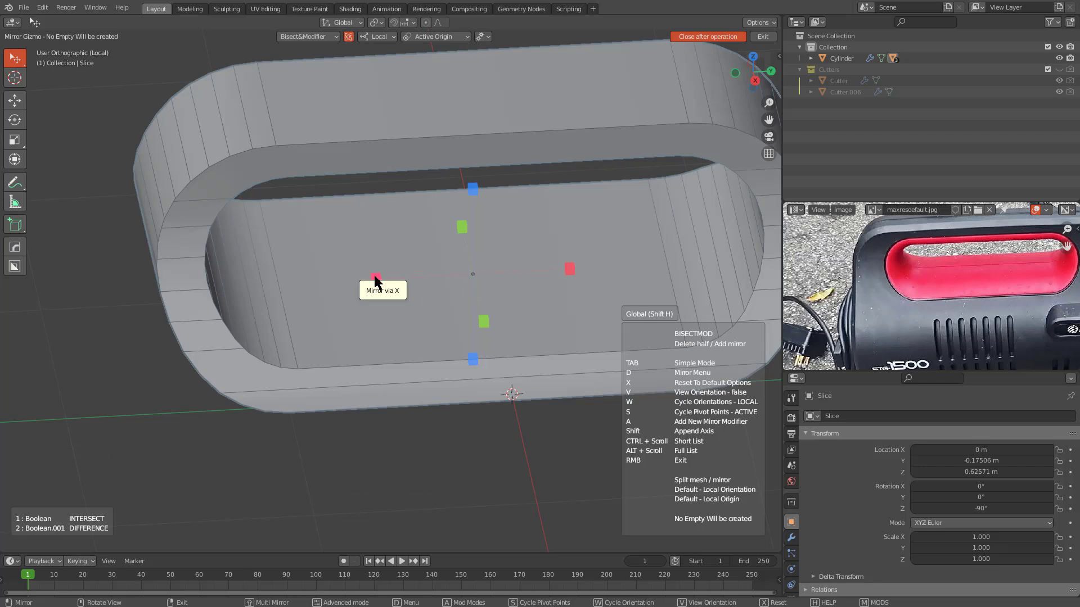
{"action": "left_click", "coordinate": [375, 278]}
{"action": "middle_click_drag", "start_coordinate": [367, 274], "coordinate": [726, 362]}
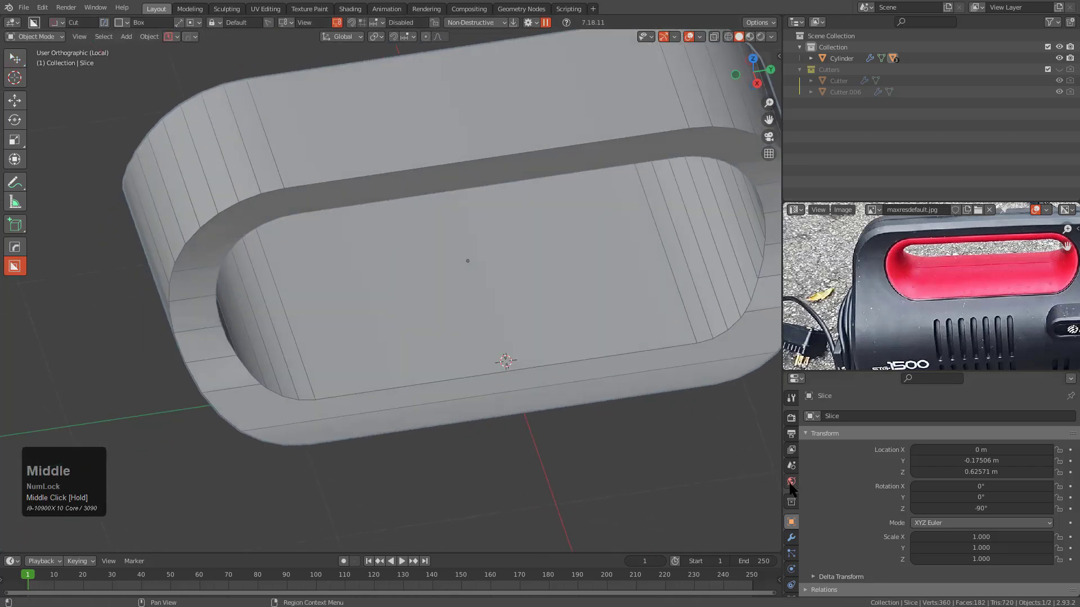
Apply Visual Geometry to Mesh on the insert to bake its two Boolean modifiers.
{"action": "left_click", "coordinate": [791, 537]}
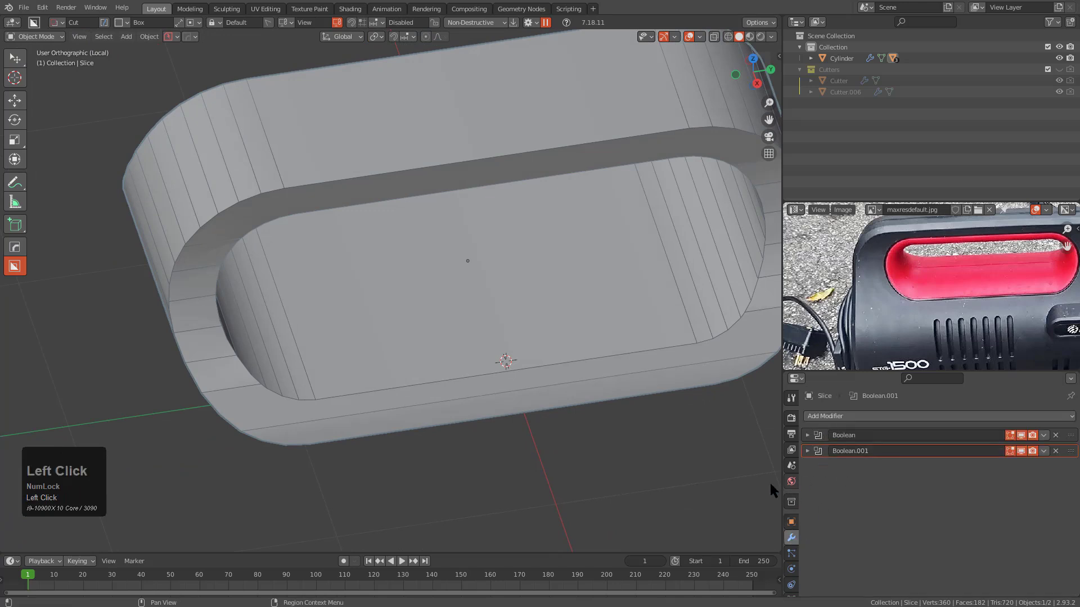
{"action": "key", "text": "ctrl+a"}
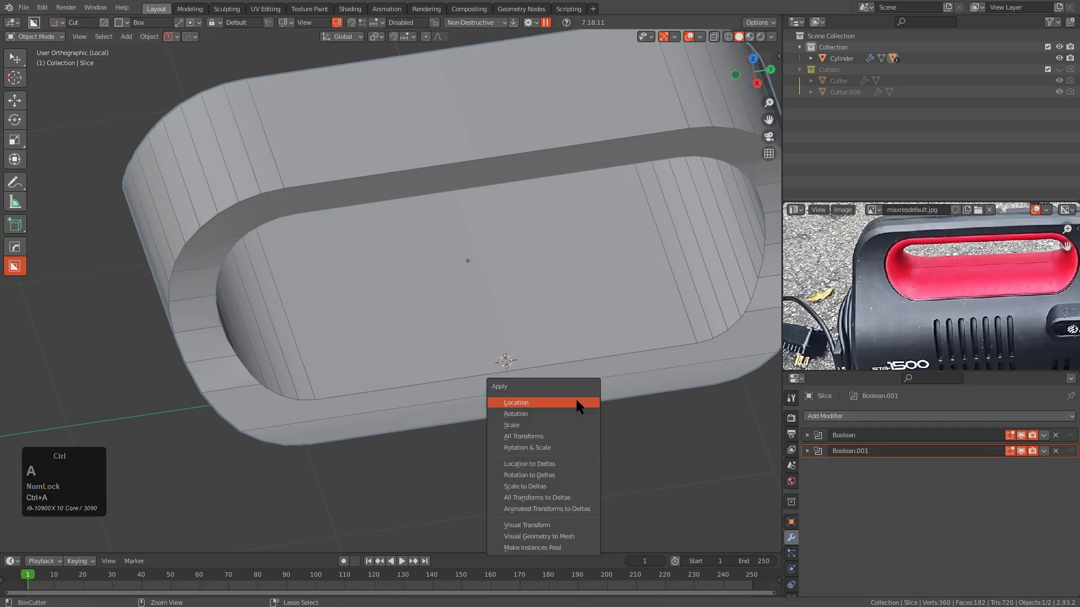
{"action": "left_click", "coordinate": [547, 537]}
Mirror-bisect the insert with HOps across its local X and Y axes.
{"action": "key", "text": "alt+x"}
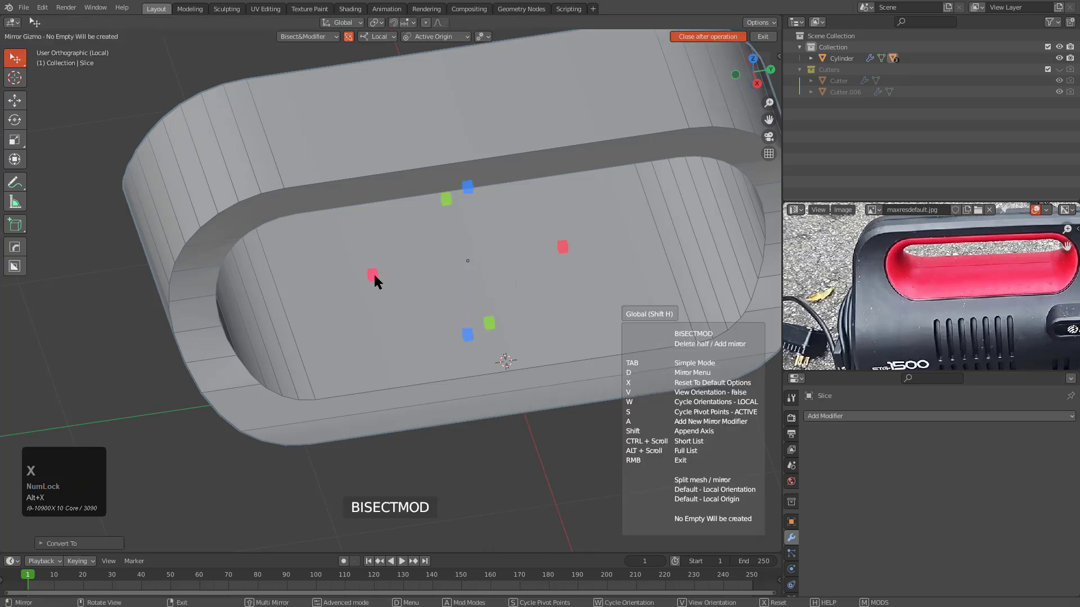
{"action": "left_click", "coordinate": [374, 275]}
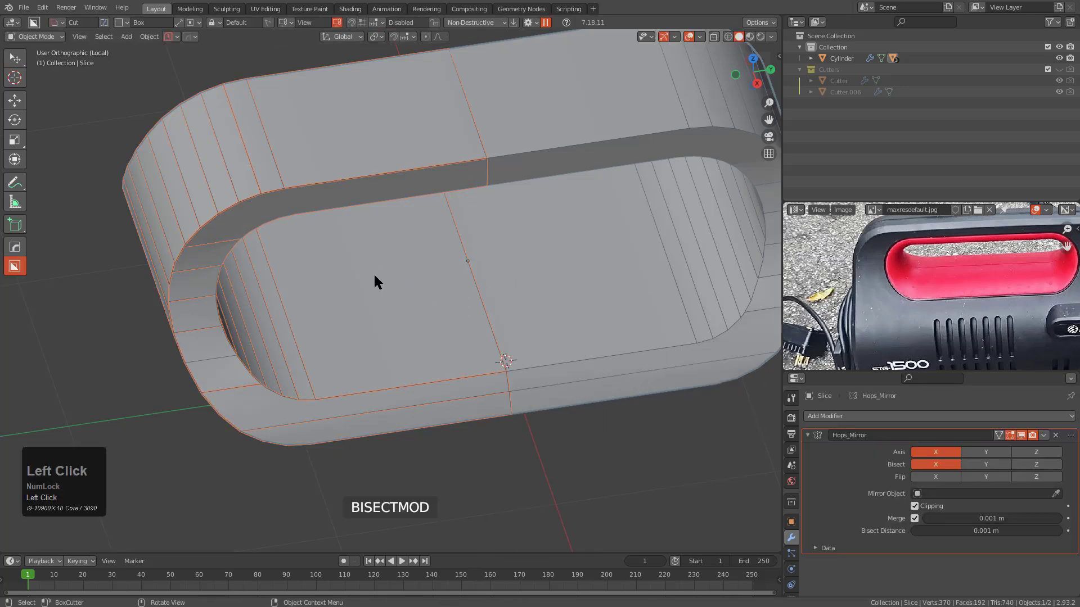
{"action": "left_click", "coordinate": [489, 324]}
{"action": "middle_click_drag", "start_coordinate": [491, 320], "coordinate": [436, 270]}
Dissolve the irregular cross edges on the front rim around the insert's curved end in Edit Mode.
{"action": "key", "text": "Tab"}
{"action": "middle_click_drag", "start_coordinate": [435, 270], "coordinate": [366, 264]}
{"action": "scroll", "coordinate": [360, 257], "scroll_direction": "up", "scroll_amount": 1}
{"action": "key", "text": "2"}
{"action": "left_click", "coordinate": [312, 214]}
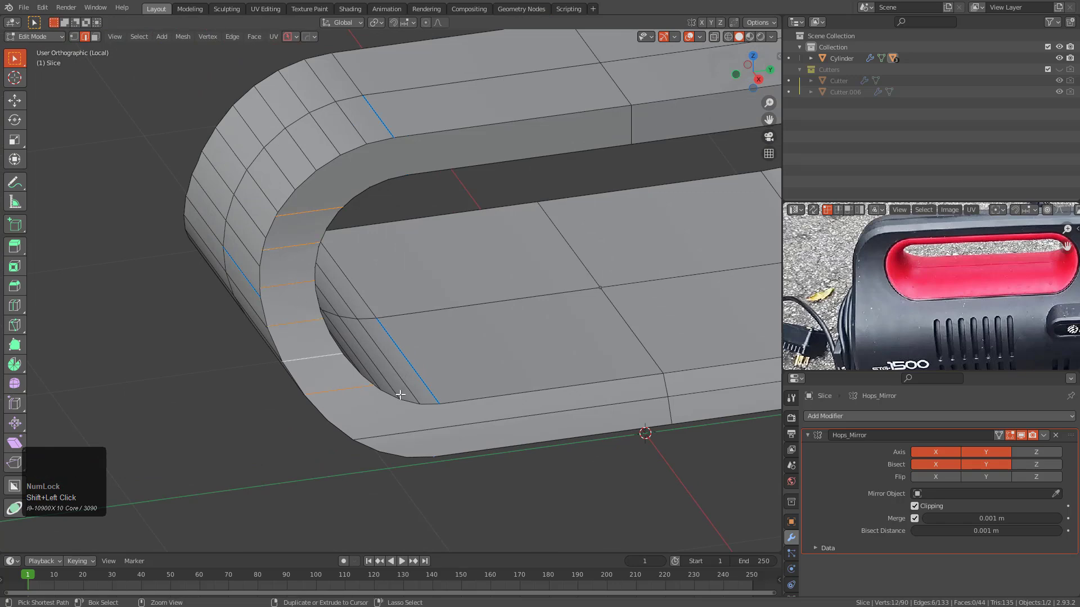
{"action": "key", "text": "ctrl+x"}
Connect the inner and outer rim vertices where the lower curve begins, and dissolve the leftover edge on the rim face.
{"action": "middle_click_drag", "start_coordinate": [427, 404], "coordinate": [420, 368]}
{"action": "key", "text": "1"}
{"action": "scroll", "coordinate": [376, 368], "scroll_direction": "up", "scroll_amount": 2}
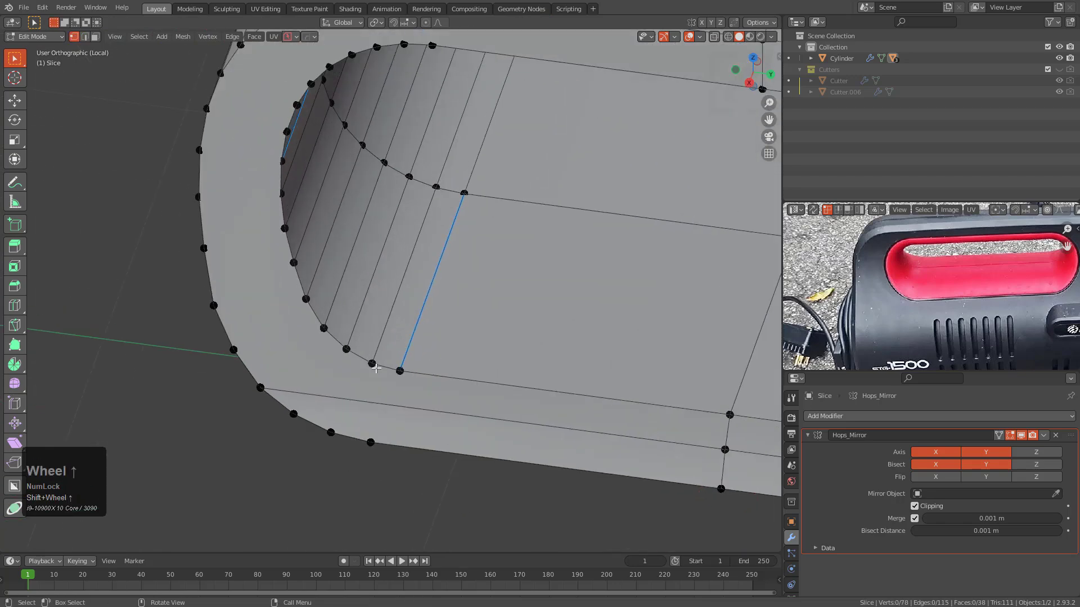
{"action": "left_click", "coordinate": [397, 370], "text": "shift"}
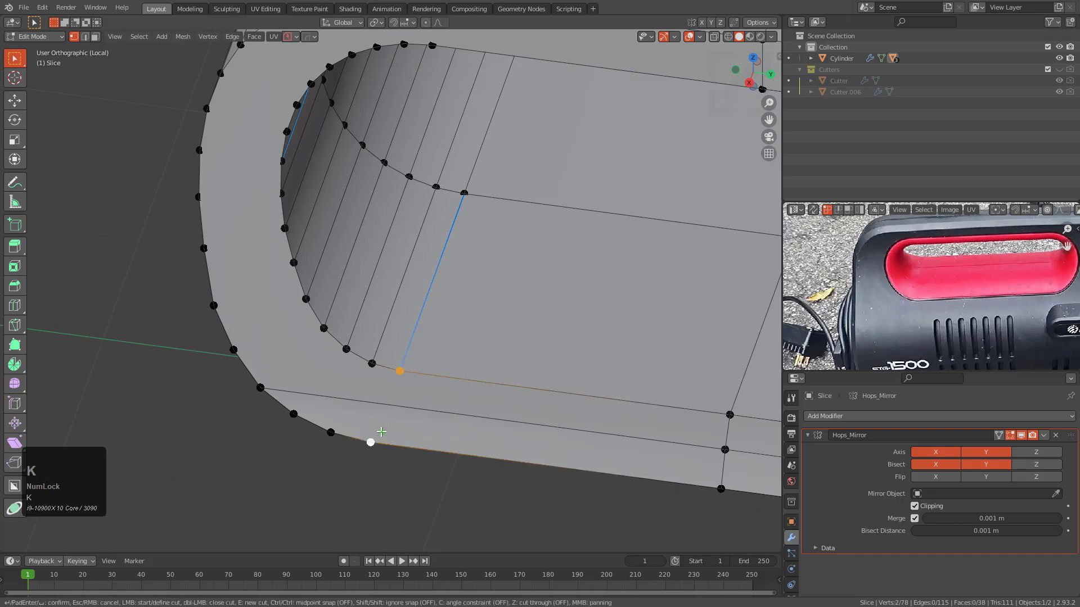
{"action": "key", "text": "j"}
{"action": "key", "text": "2"}
{"action": "left_click", "coordinate": [344, 386]}
{"action": "key", "text": "ctrl+x"}
{"action": "middle_click_drag", "start_coordinate": [345, 385], "coordinate": [355, 345]}
{"action": "scroll", "coordinate": [368, 394], "scroll_direction": "down", "scroll_amount": 1}
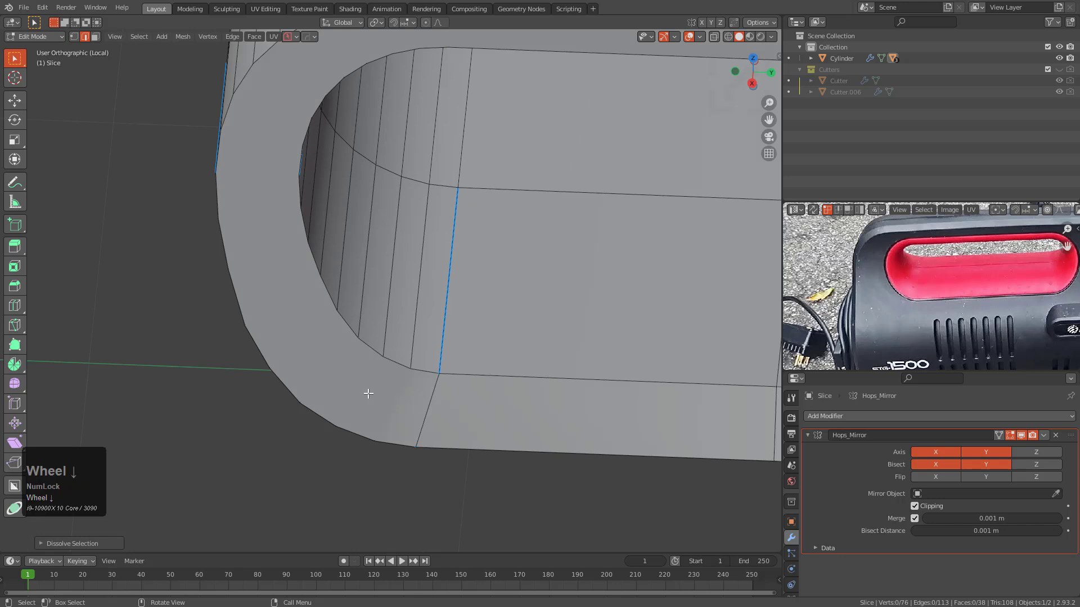
Connect the rim vertices where the upper curve begins, and try to turn the curved rim face into quads by triangulating it.
{"action": "key", "text": "1"}
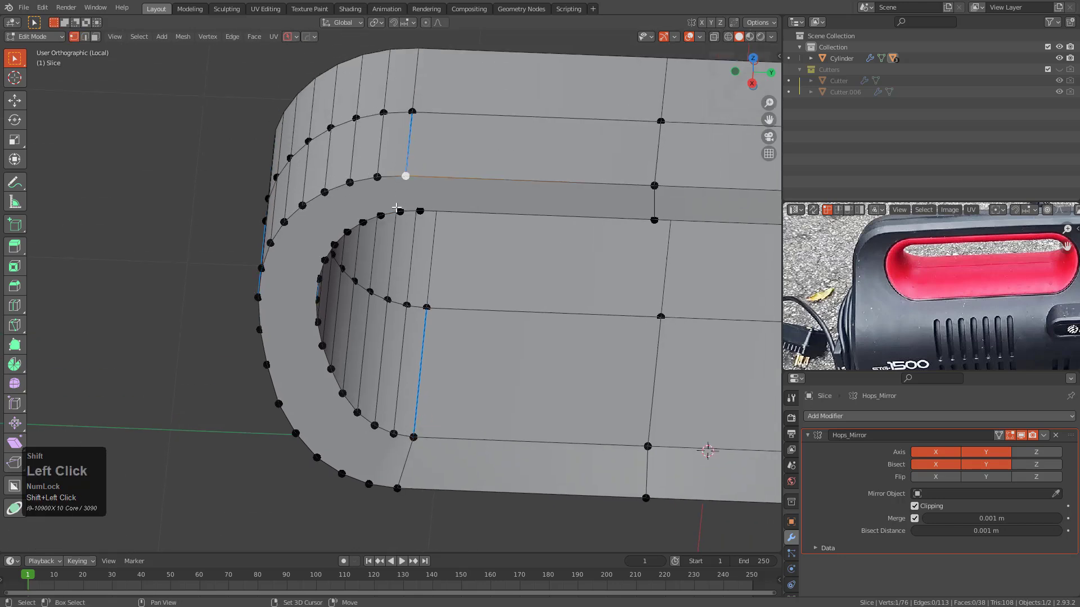
{"action": "key", "text": "f"}
{"action": "key", "text": "3"}
{"action": "left_click", "coordinate": [291, 327]}
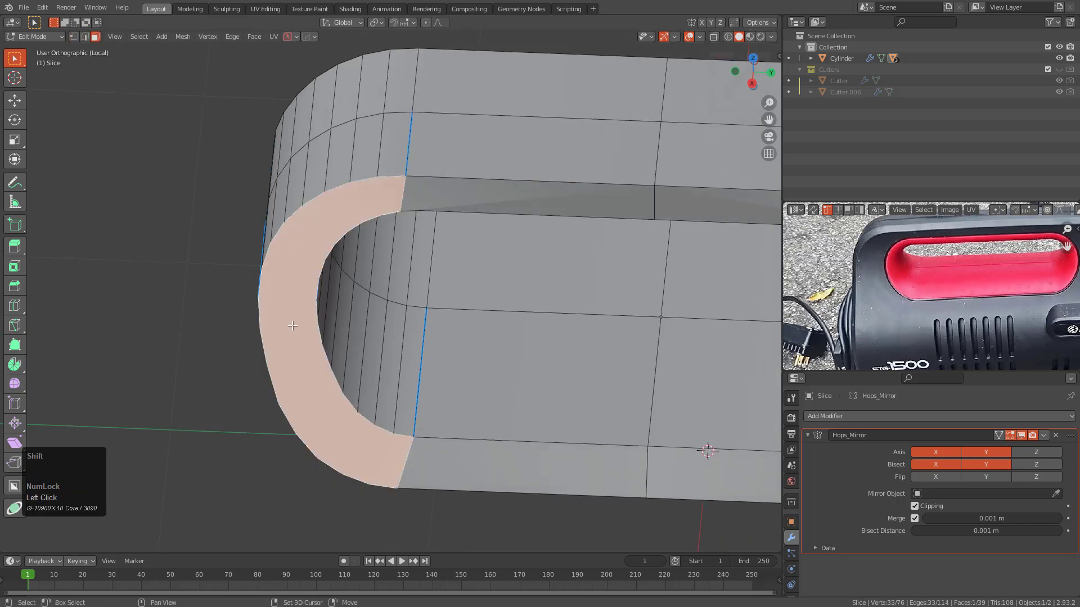
{"action": "key", "text": "ctrl+t"}
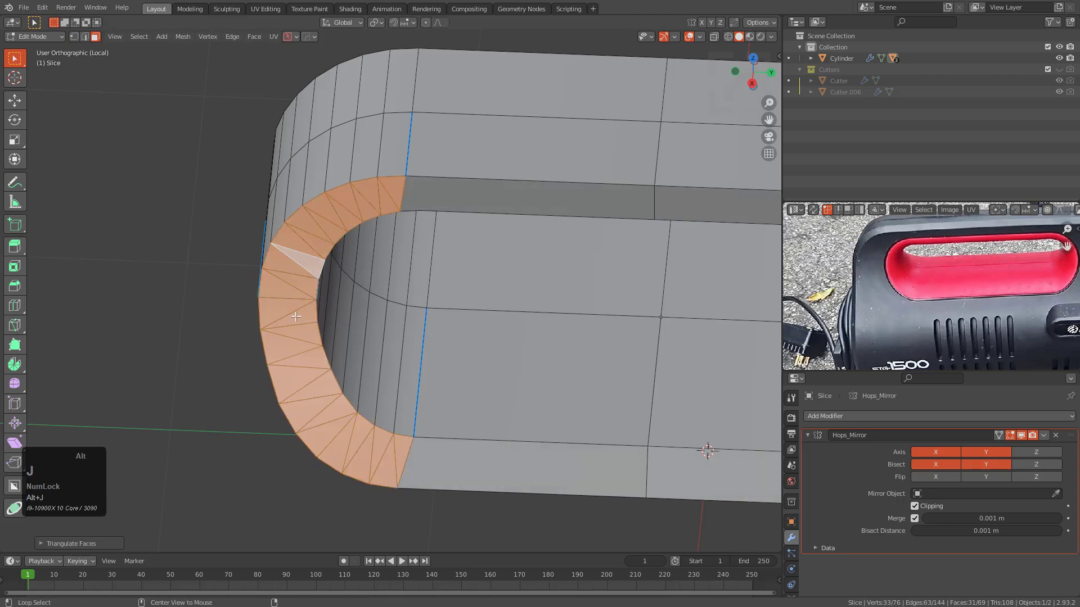
{"action": "key", "text": "alt+j"}
Try once more to triangulate the curved rim section and convert its triangles to quads.
{"action": "key", "text": "alt+a"}
{"action": "middle_click_drag", "start_coordinate": [301, 324], "coordinate": [331, 285]}
{"action": "scroll", "coordinate": [380, 267], "scroll_direction": "up", "scroll_amount": 2}
{"action": "middle_click_drag", "start_coordinate": [404, 279], "coordinate": [447, 261]}
{"action": "left_click", "coordinate": [451, 324], "text": "alt"}
{"action": "key", "text": "ctrl+t"}
{"action": "key", "text": "alt+j"}
Connect the matching inner and outer rim vertices at the upper curve's start, and dissolve the misplaced connecting edge.
{"action": "key", "text": "1"}
{"action": "left_click", "coordinate": [509, 262]}
{"action": "left_click", "coordinate": [491, 167], "text": "shift"}
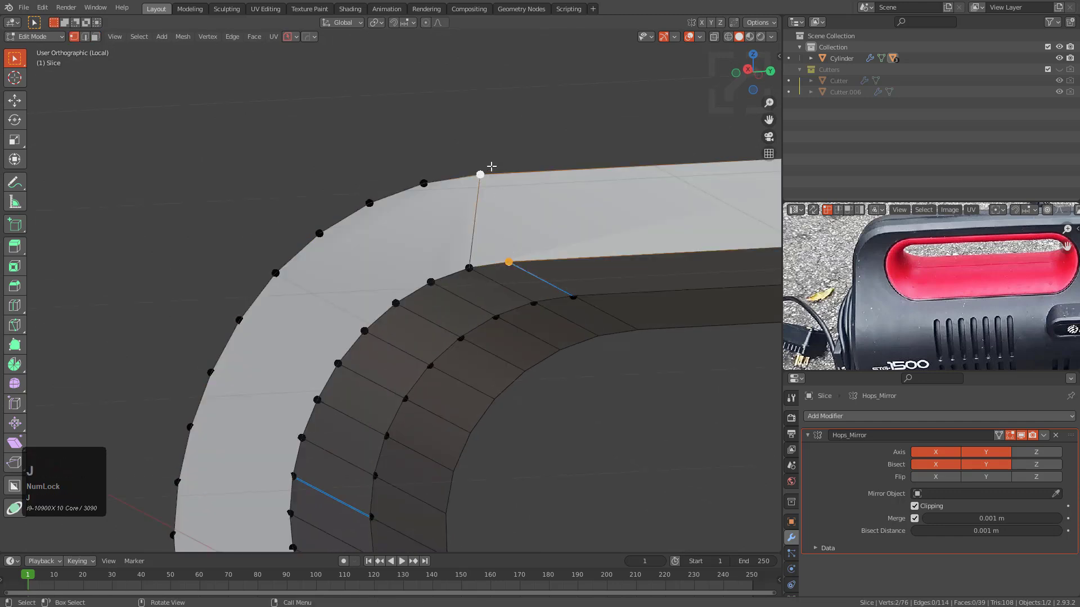
{"action": "key", "text": "2"}
{"action": "left_click", "coordinate": [476, 223]}
{"action": "key", "text": "ctrl+x"}
Triangulate the curved rim face between the upper and lower connecting edges.
{"action": "key", "text": "3"}
{"action": "left_click", "coordinate": [472, 230]}
{"action": "scroll", "coordinate": [453, 315], "scroll_direction": "down", "scroll_amount": 4}
{"action": "middle_click_drag", "start_coordinate": [454, 377], "coordinate": [407, 478], "text": "shift"}
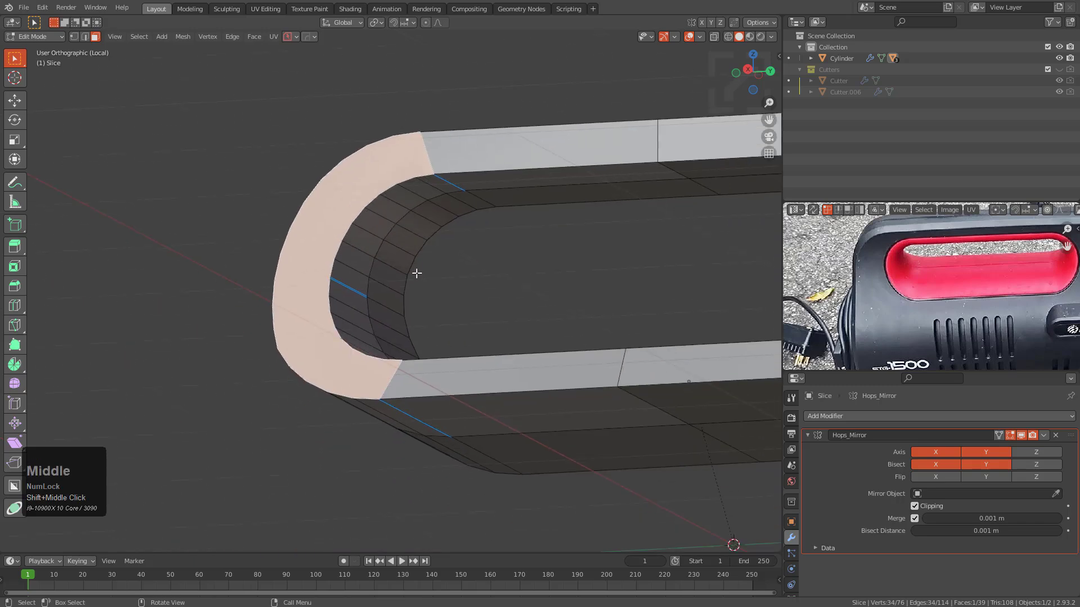
{"action": "key", "text": "ctrl+t"}
{"action": "key", "text": "alt+j"}
{"action": "key", "text": "alt+a"}
{"action": "key", "text": "ctrl+z"}
{"action": "key", "text": "ctrl+t"}
Dissolve every second diagonal along the lower part of the curved rim to form quads.
{"action": "key", "text": "2"}
{"action": "left_click", "coordinate": [427, 498]}
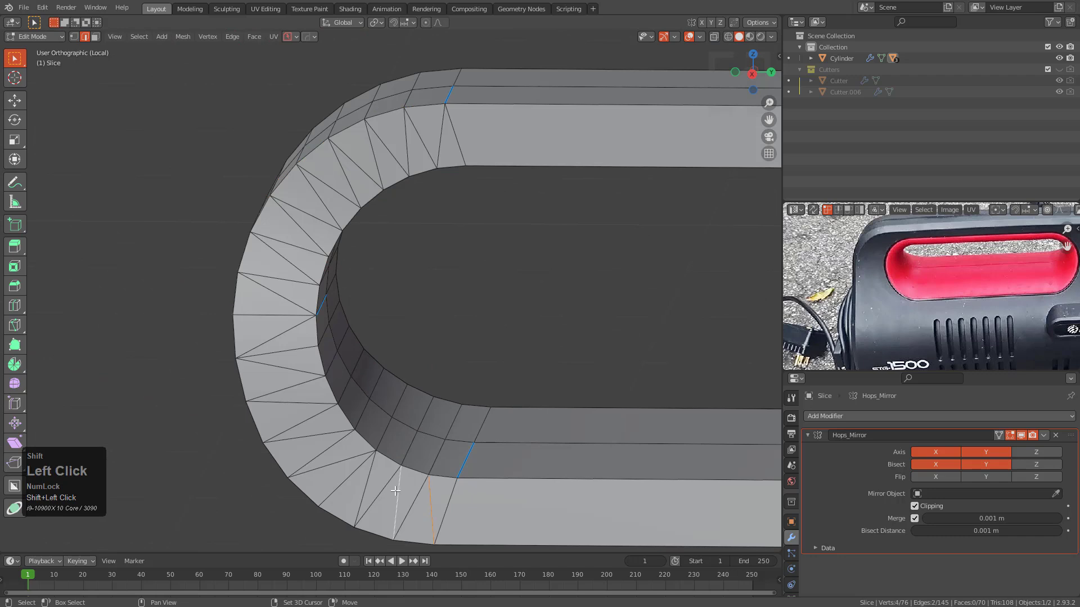
{"action": "left_click", "coordinate": [369, 480], "text": "shift"}
{"action": "left_click", "coordinate": [300, 370], "text": "ctrl+shift"}
{"action": "key", "text": "ctrl+x"}
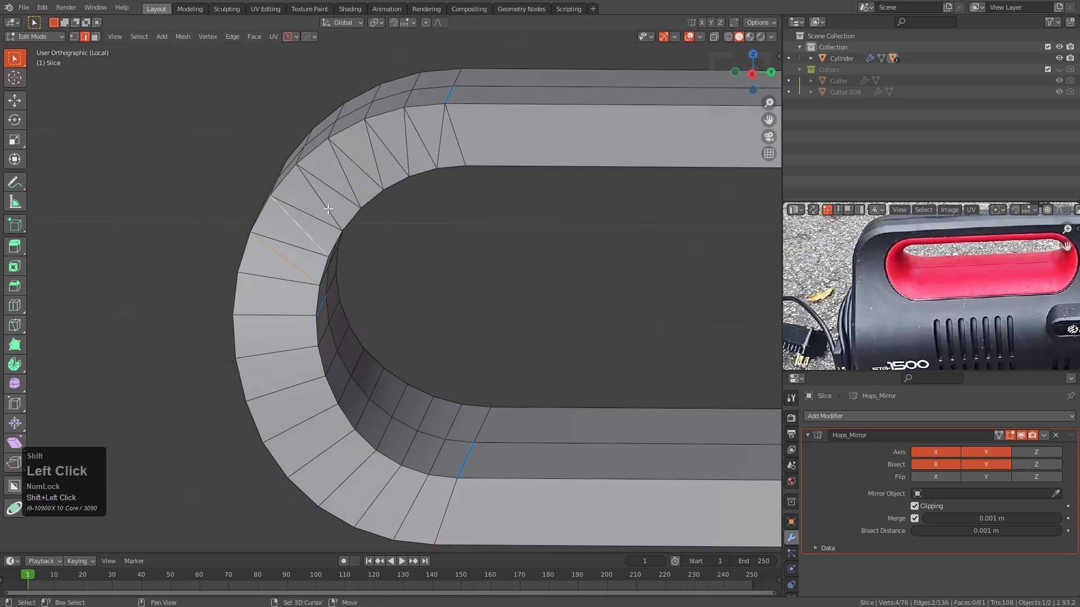
Dissolve the remaining surplus diagonals along the rim's upper curve so that it consists of quads.
{"action": "middle_click_drag", "start_coordinate": [335, 199], "coordinate": [337, 142]}
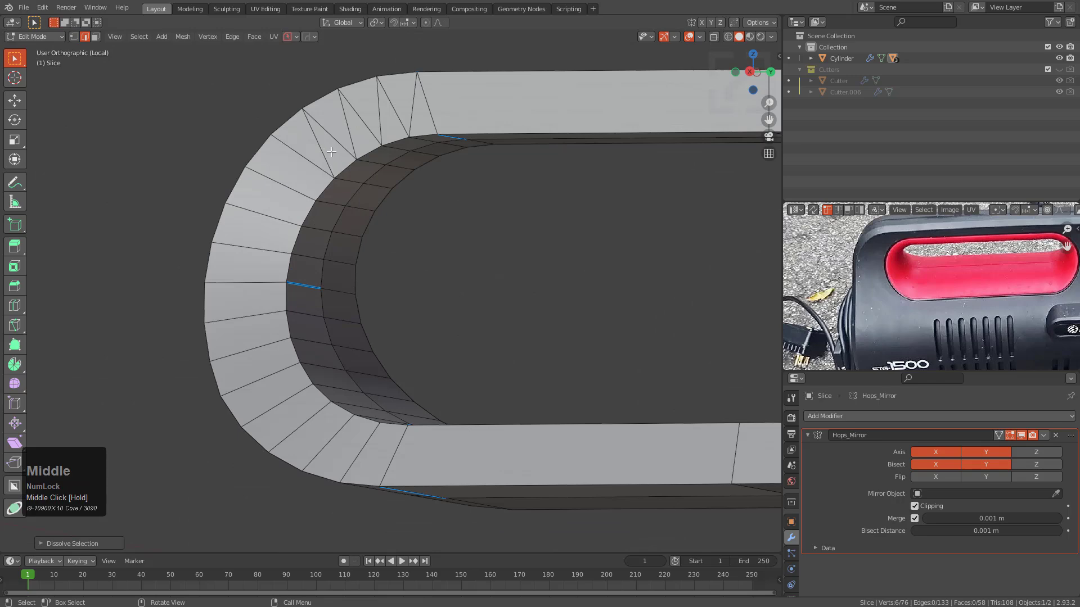
{"action": "key", "text": "ctrl+x"}
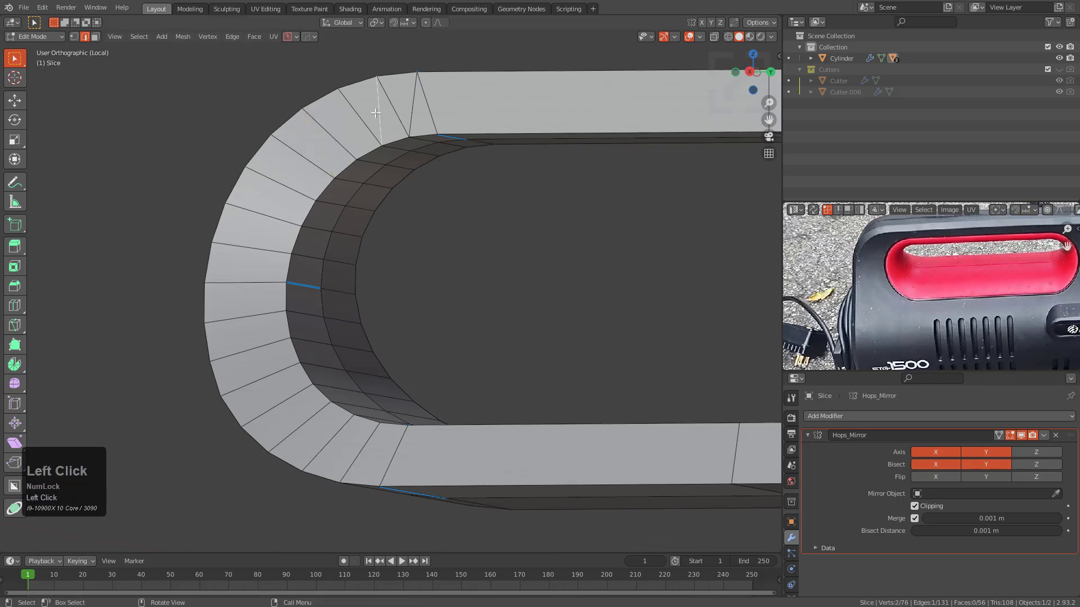
{"action": "key", "text": "ctrl+x"}
{"action": "middle_click_drag", "start_coordinate": [402, 193], "coordinate": [386, 406]}
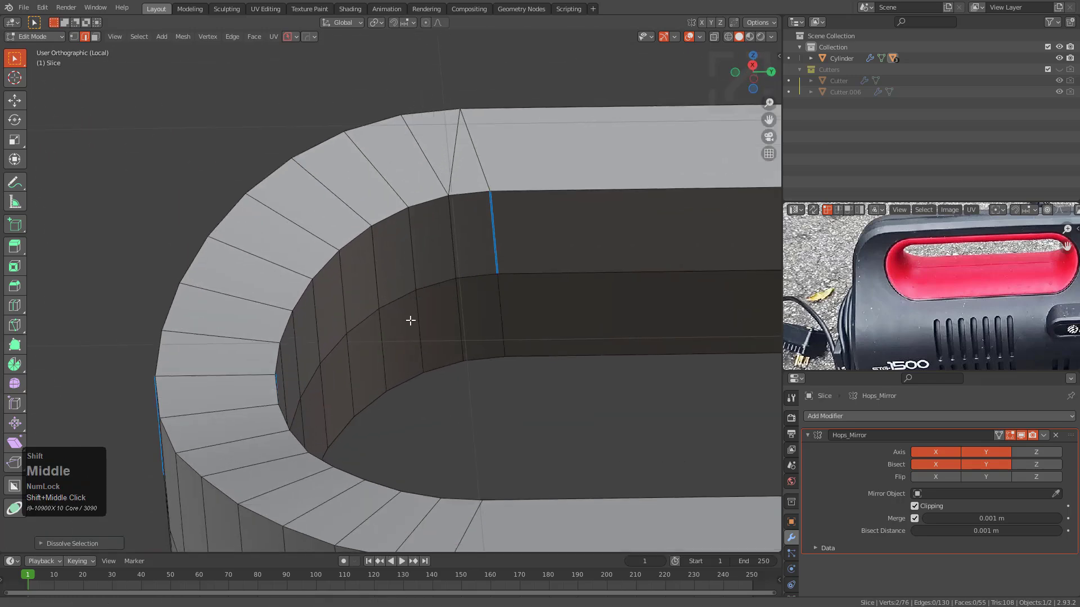
{"action": "left_click", "coordinate": [430, 231]}
{"action": "key", "text": "ctrl+x"}
{"action": "middle_click_drag", "start_coordinate": [423, 284], "coordinate": [361, 299]}
{"action": "scroll", "coordinate": [350, 270], "scroll_direction": "down", "scroll_amount": 2}
{"action": "key", "text": "ctrl+r"}
{"action": "right_click", "coordinate": [331, 250]}
{"action": "middle_click_drag", "start_coordinate": [332, 254], "coordinate": [347, 256]}
{"action": "scroll", "coordinate": [320, 287], "scroll_direction": "down", "scroll_amount": 1}
{"action": "middle_click_drag", "start_coordinate": [417, 257], "coordinate": [381, 332], "text": "shift"}
Compare the insert in Object Mode with the mirror modifier's viewport display off and on, and examine the curved end's topology.
{"action": "key", "text": "Tab"}
{"action": "left_click", "coordinate": [1019, 436]}
{"action": "left_click", "coordinate": [1019, 436]}
{"action": "middle_click_drag", "start_coordinate": [378, 330], "coordinate": [352, 354]}
{"action": "scroll", "coordinate": [362, 332], "scroll_direction": "up", "scroll_amount": 4}
{"action": "key", "text": "Tab"}
{"action": "middle_click_drag", "start_coordinate": [217, 284], "coordinate": [337, 214]}
Sharpen the insert with HOps and inspect the marked rim edges in Edit Mode.
{"action": "key", "text": "Tab"}
{"action": "key", "text": "q"}
{"action": "left_click", "coordinate": [363, 228]}
{"action": "key", "text": "Tab"}
{"action": "scroll", "coordinate": [356, 302], "scroll_direction": "down", "scroll_amount": 1}
{"action": "middle_click_drag", "start_coordinate": [318, 352], "coordinate": [273, 280]}
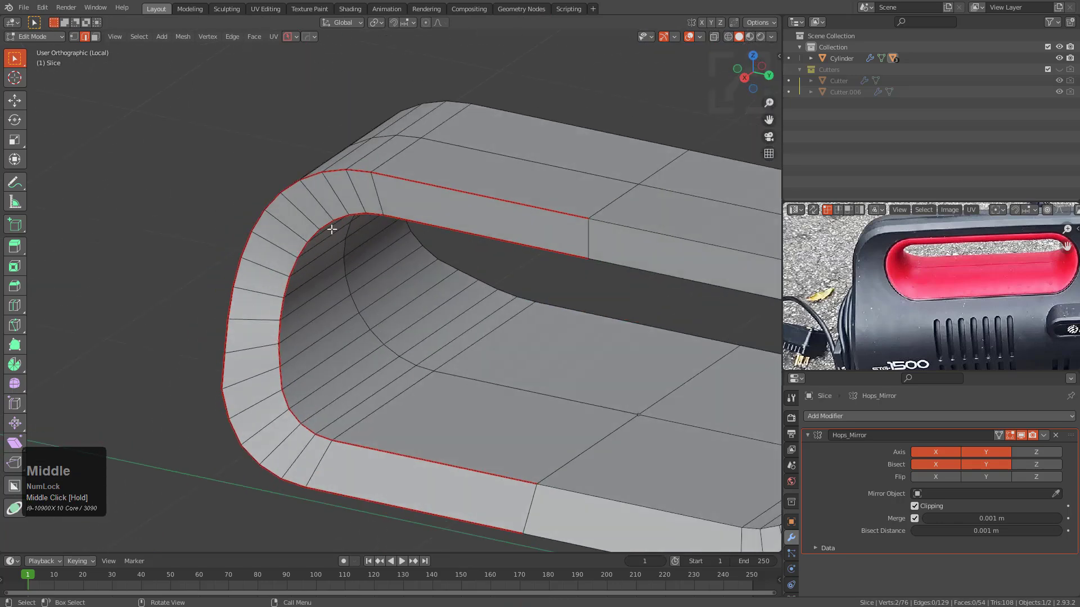
Clear the sharp edge markings from the insert's entire mesh with HOps Mark.
{"action": "middle_click_drag", "start_coordinate": [312, 394], "coordinate": [360, 365]}
{"action": "key", "text": "a"}
{"action": "key", "text": "q"}
{"action": "left_click", "coordinate": [286, 352]}
{"action": "scroll", "coordinate": [360, 365], "scroll_direction": "up", "scroll_amount": 5}
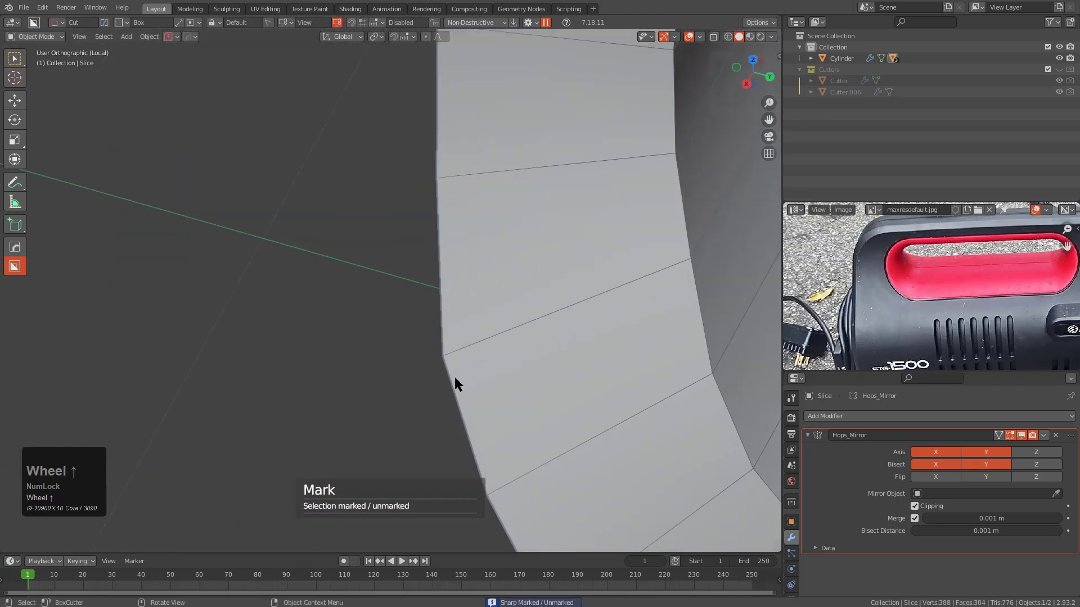
{"action": "scroll", "coordinate": [447, 371], "scroll_direction": "down", "scroll_amount": 1}
{"action": "scroll", "coordinate": [413, 344], "scroll_direction": "down", "scroll_amount": 3}
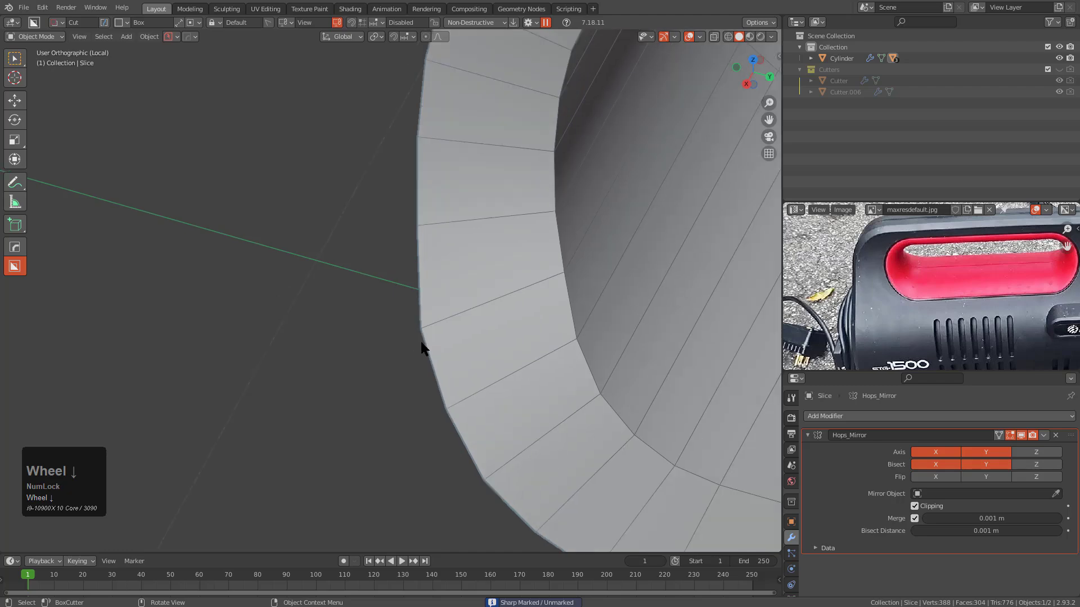
{"action": "middle_click_drag", "start_coordinate": [446, 332], "coordinate": [295, 305]}
Bevel the rim's inner edge path around the opening about 0.09 m wide, with 2 segments and a profile of 1.000.
{"action": "key", "text": "Tab"}
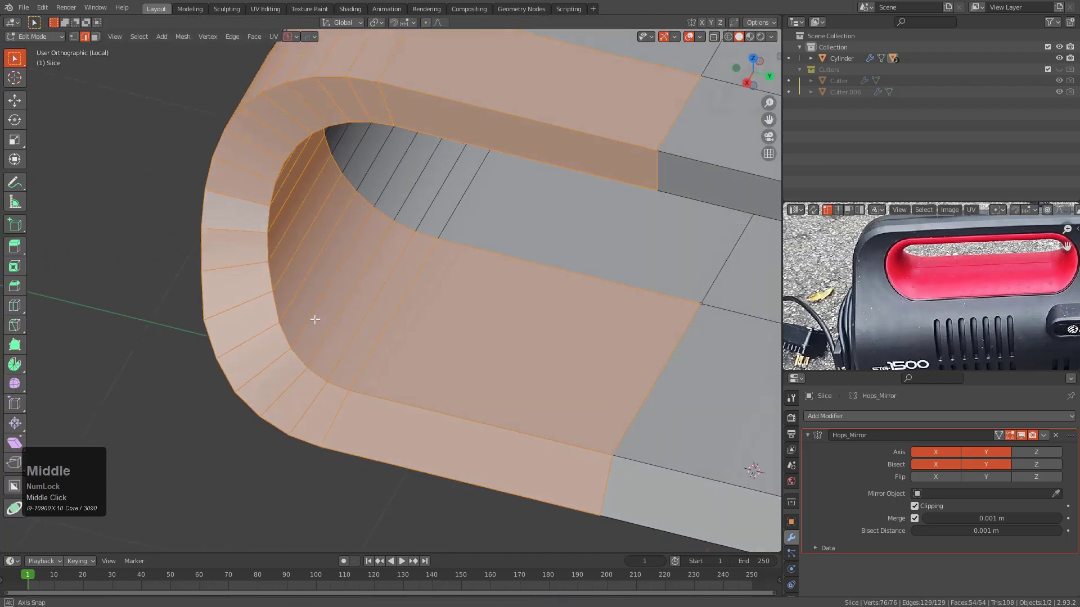
{"action": "left_click", "coordinate": [403, 398]}
{"action": "middle_click_drag", "start_coordinate": [402, 398], "coordinate": [365, 289]}
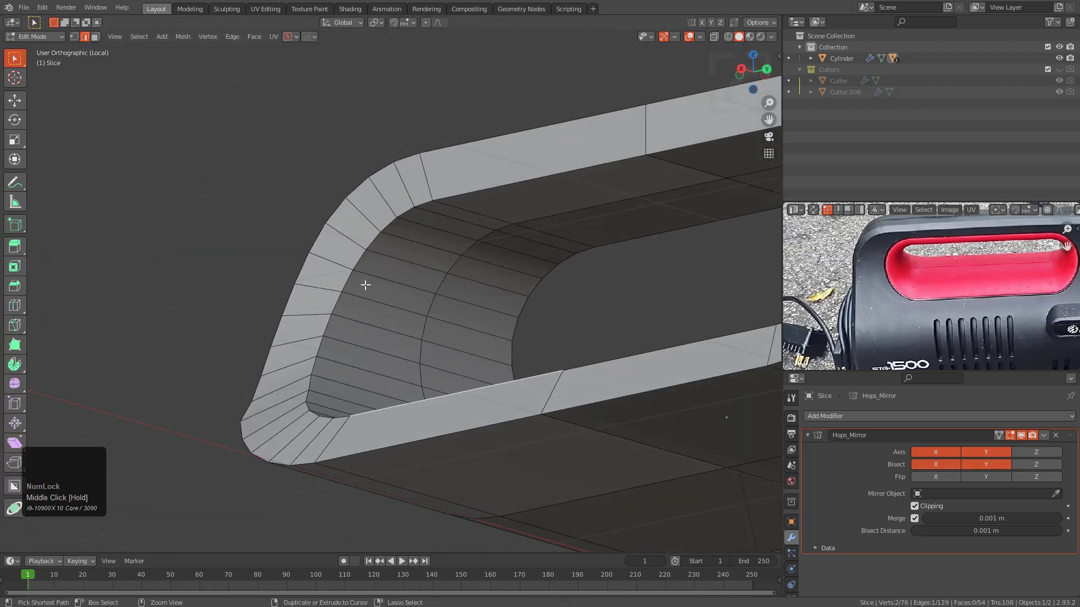
{"action": "left_click", "coordinate": [365, 260], "text": "ctrl"}
{"action": "middle_click_drag", "start_coordinate": [448, 195], "coordinate": [444, 293]}
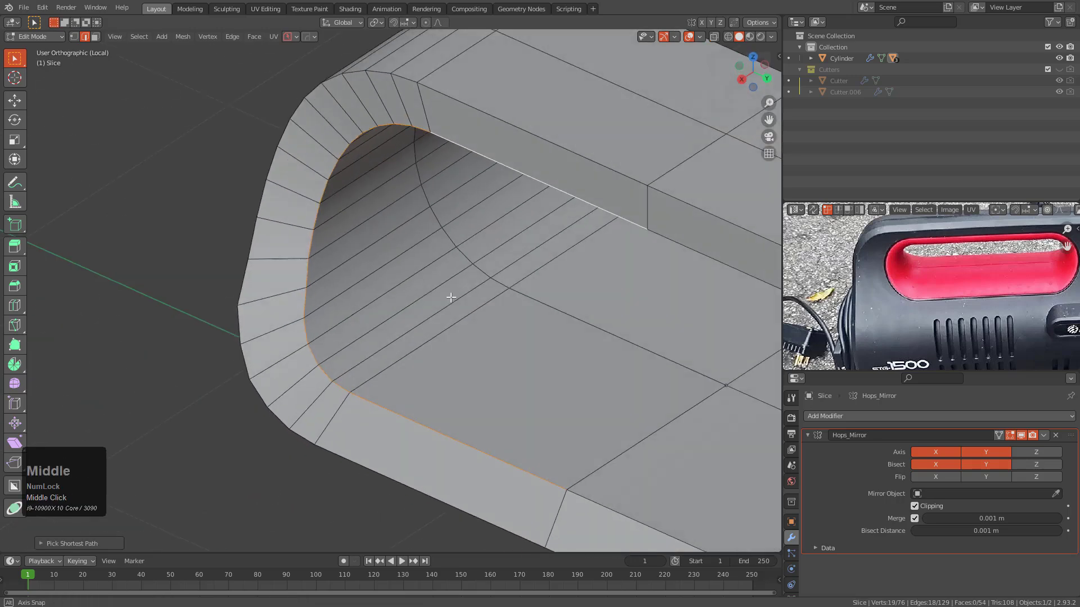
{"action": "scroll", "coordinate": [410, 277], "scroll_direction": "up", "scroll_amount": 4}
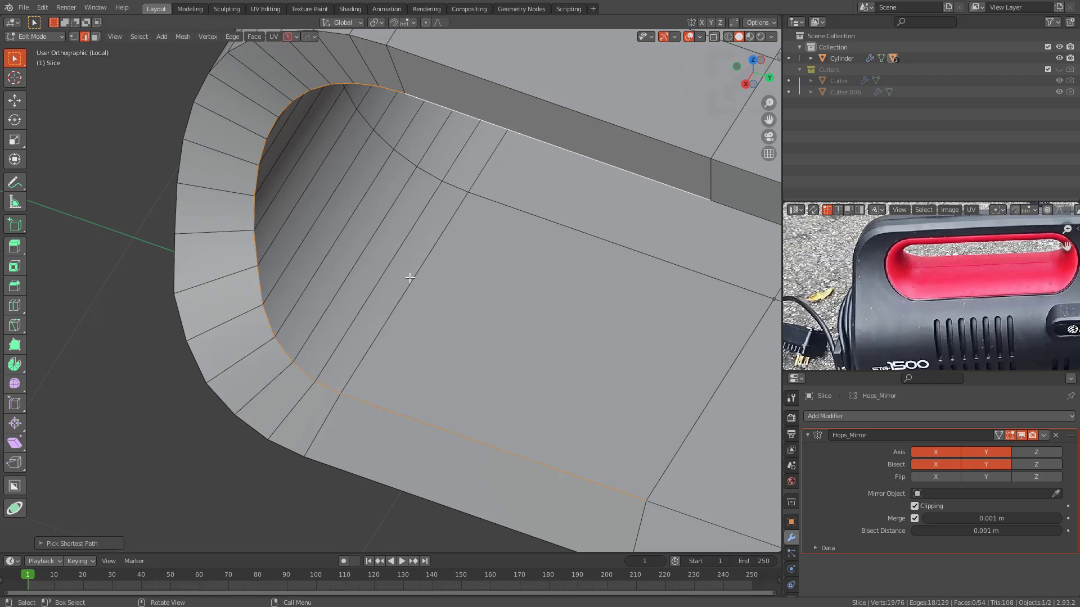
{"action": "scroll", "coordinate": [410, 277], "scroll_direction": "down", "scroll_amount": 2}
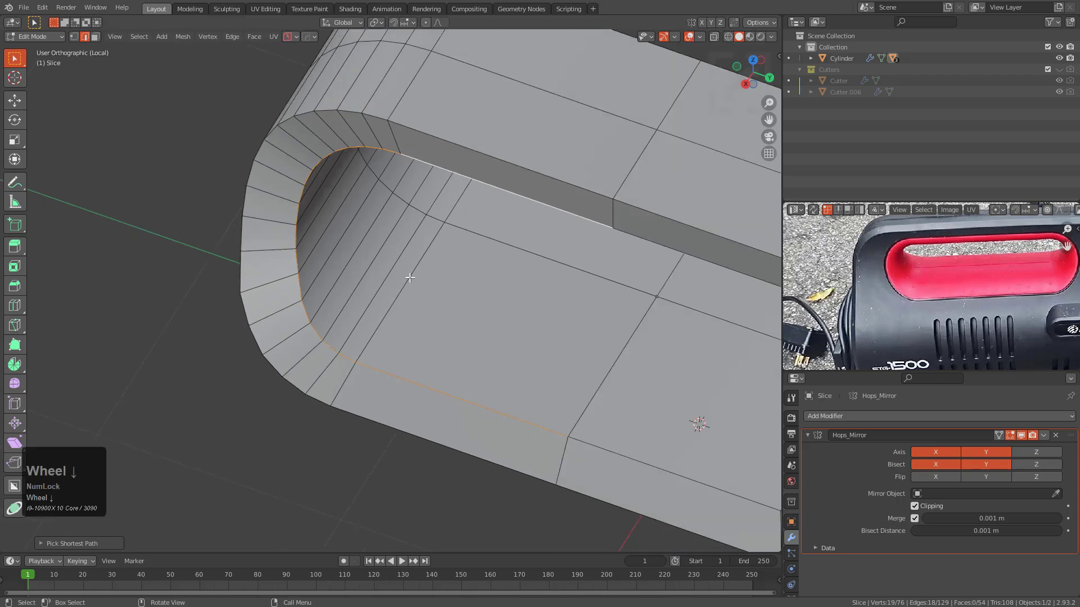
{"action": "scroll", "coordinate": [435, 246], "scroll_direction": "up", "scroll_amount": 1}
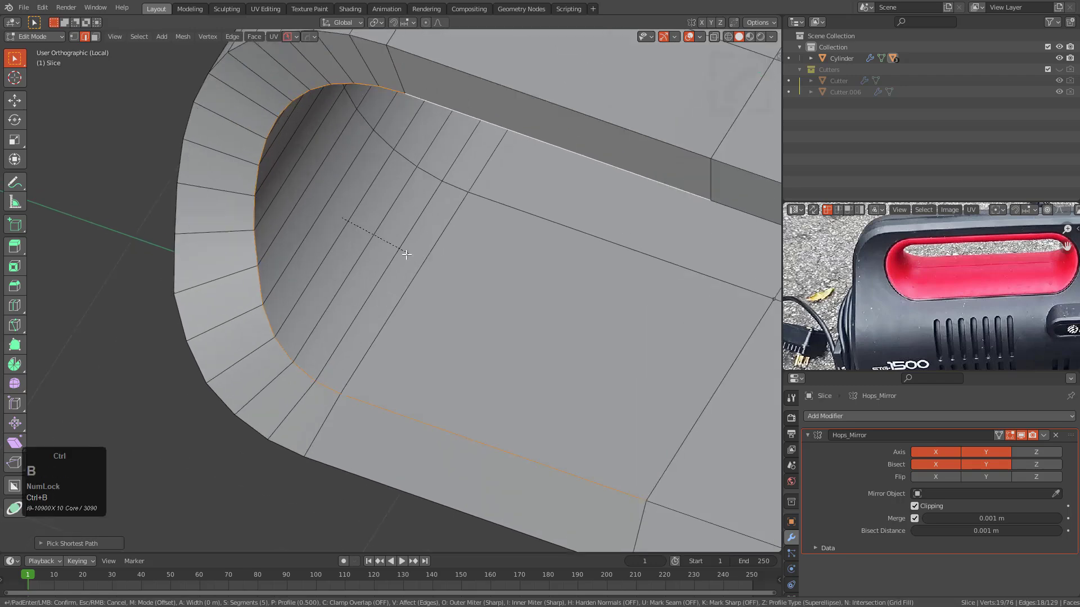
{"action": "scroll", "coordinate": [419, 298], "scroll_direction": "down", "scroll_amount": 1}
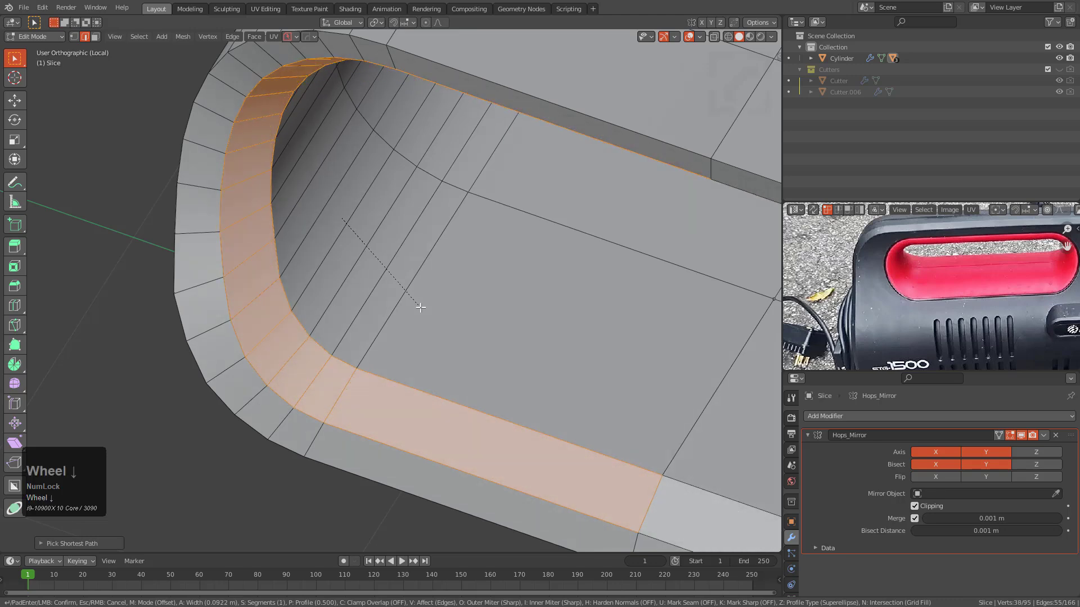
{"action": "scroll", "coordinate": [420, 308], "scroll_direction": "up", "scroll_amount": 3}
{"action": "scroll", "coordinate": [420, 307], "scroll_direction": "down", "scroll_amount": 3}
{"action": "scroll", "coordinate": [421, 308], "scroll_direction": "up", "scroll_amount": 4}
{"action": "scroll", "coordinate": [420, 308], "scroll_direction": "down", "scroll_amount": 1}
{"action": "scroll", "coordinate": [420, 308], "scroll_direction": "down", "scroll_amount": 3}
{"action": "scroll", "coordinate": [420, 308], "scroll_direction": "up", "scroll_amount": 1}
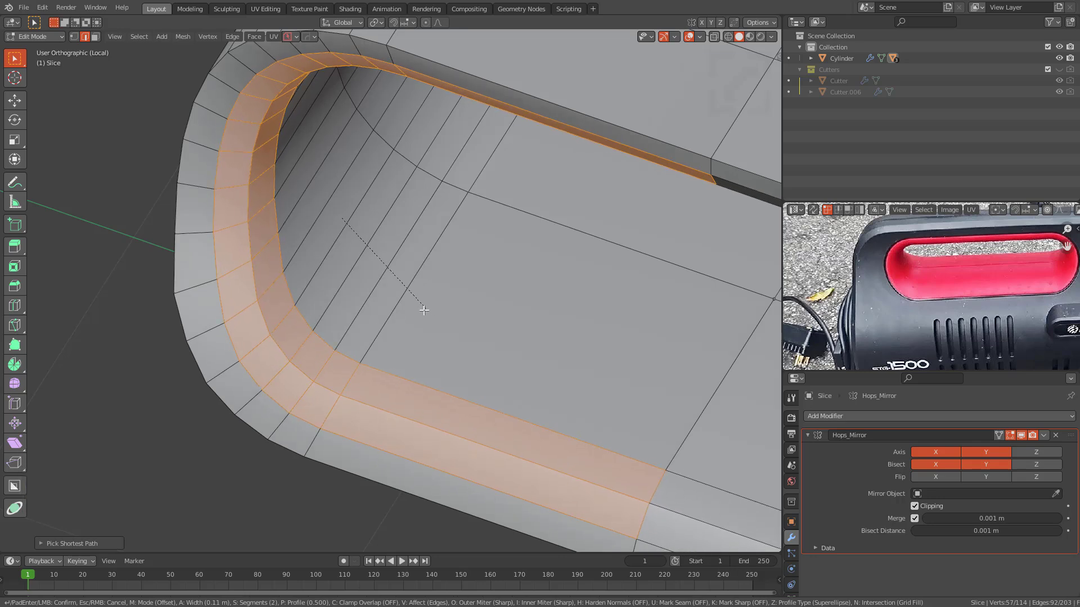
{"action": "key", "text": "p"}
{"action": "key", "text": "a"}
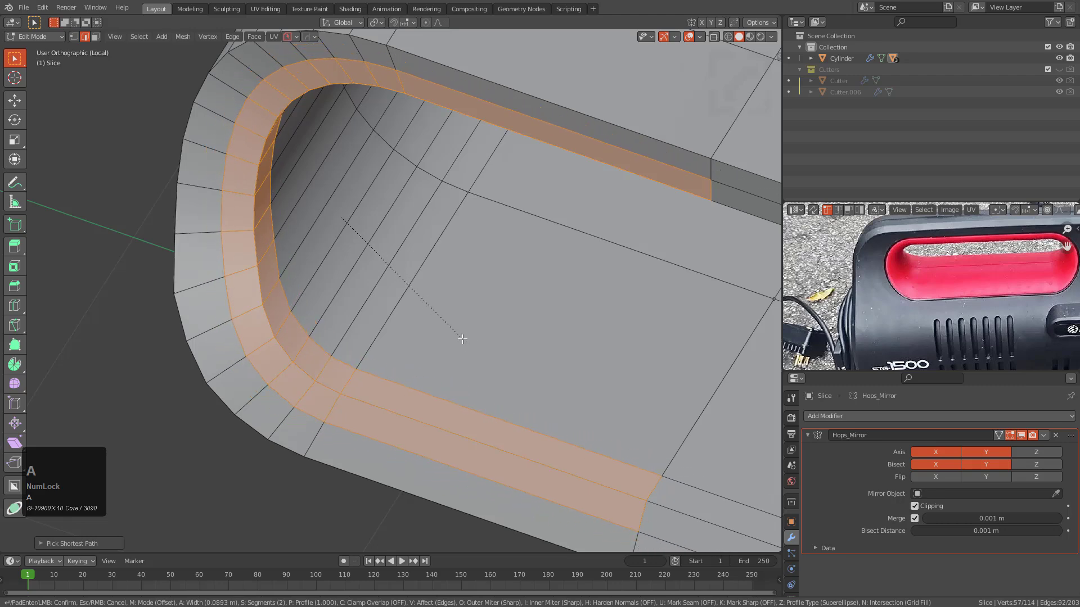
{"action": "left_click", "coordinate": [474, 341]}
Bevel the rim's outer edge path about 0.04 m wide, with 2 segments and a profile of 1.000.
{"action": "scroll", "coordinate": [330, 322], "scroll_direction": "down", "scroll_amount": 2}
{"action": "middle_click_drag", "start_coordinate": [329, 321], "coordinate": [387, 239]}
{"action": "scroll", "coordinate": [346, 228], "scroll_direction": "up", "scroll_amount": 1}
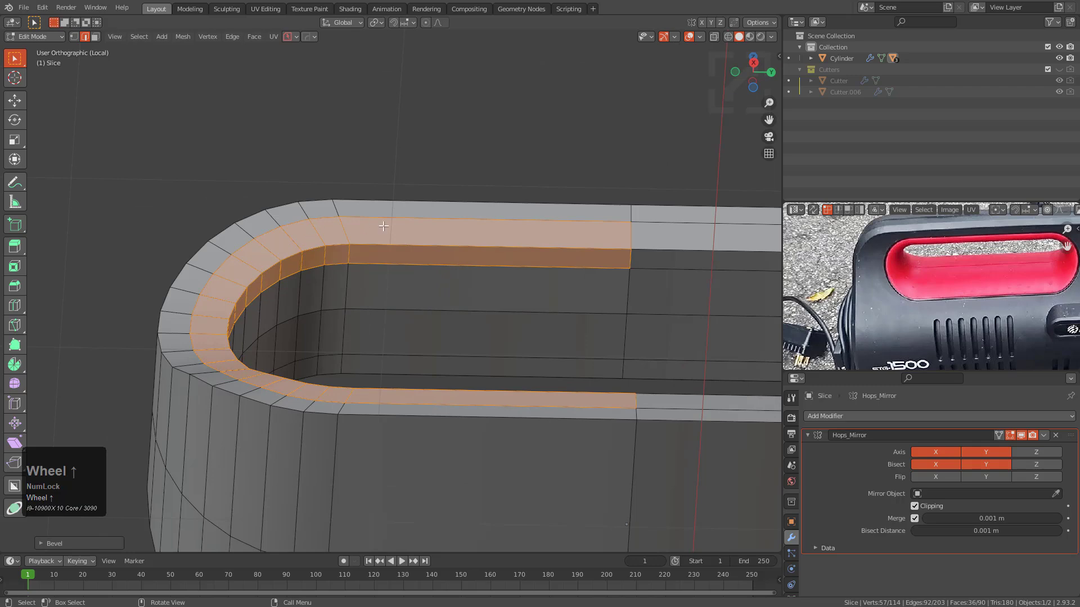
{"action": "mouse_move", "coordinate": [373, 256]}
{"action": "middle_mouse_down"}
{"action": "mouse_move", "coordinate": [294, 272]}
{"action": "mouse_move", "coordinate": [525, 257]}
{"action": "mouse_move", "coordinate": [246, 196]}
{"action": "mouse_move", "coordinate": [386, 243]}
{"action": "middle_mouse_up"}
{"action": "left_click", "coordinate": [525, 257]}
{"action": "key", "text": "ctrl+b"}
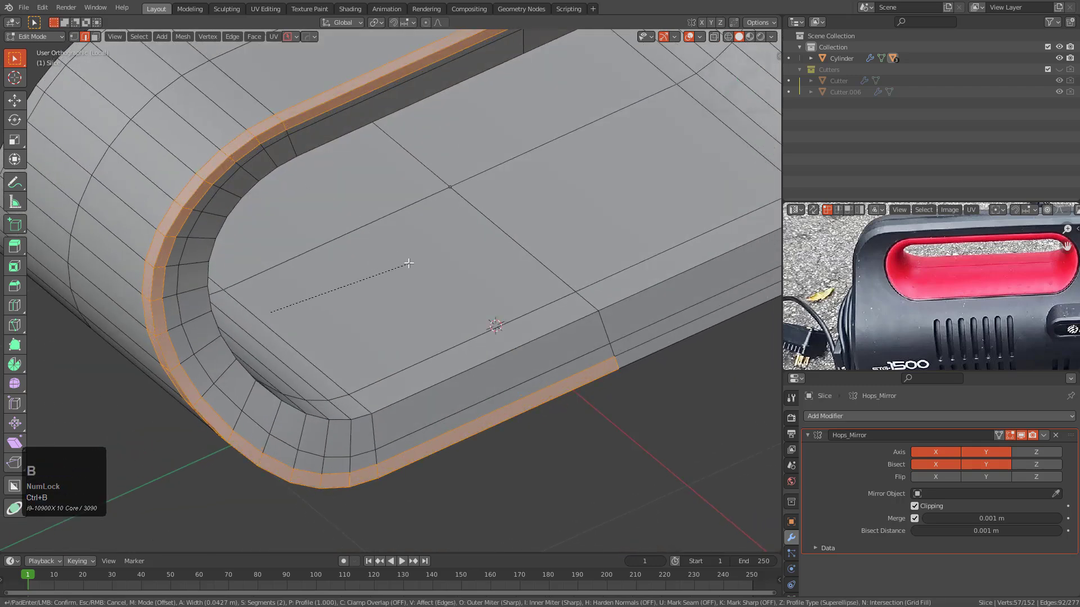
{"action": "left_click", "coordinate": [410, 262]}
Add a Catmull-Clark Subdivision modifier with 2 viewport levels to the insert, and open the HOps Helper.
{"action": "scroll", "coordinate": [405, 264], "scroll_direction": "up", "scroll_amount": 1}
{"action": "middle_click_drag", "start_coordinate": [405, 265], "coordinate": [466, 306]}
{"action": "key", "text": "Tab"}
{"action": "key", "text": "ctrl+1"}
{"action": "key", "text": "ctrl+grave"}
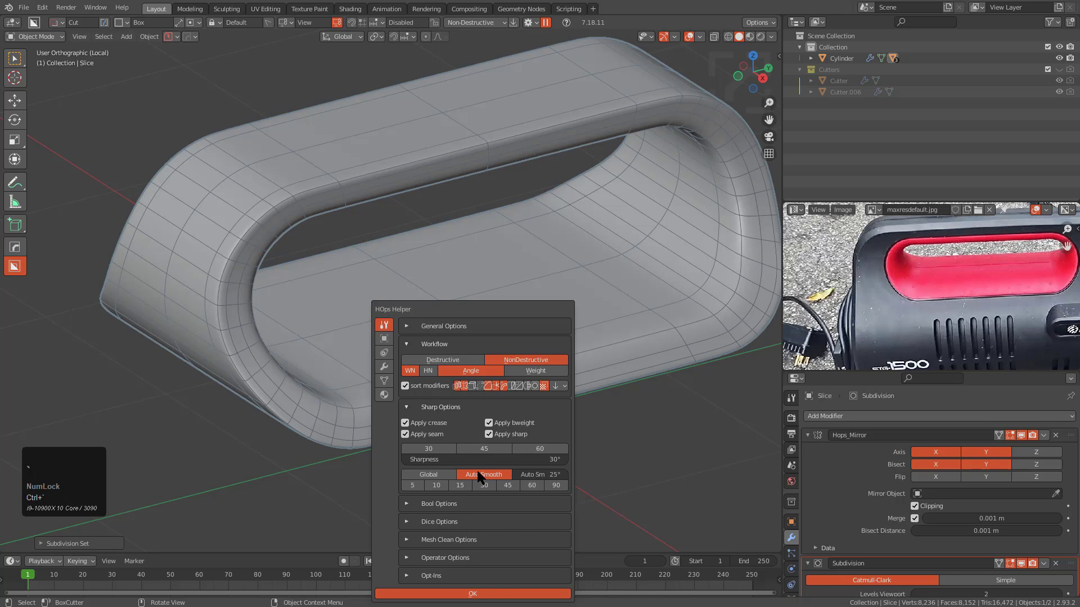
Raise the insert's Subdivision modifier to 3 viewport levels.
{"action": "middle_click_drag", "start_coordinate": [479, 475], "coordinate": [412, 314]}
{"action": "key", "text": "v"}
{"action": "left_click", "coordinate": [579, 348]}
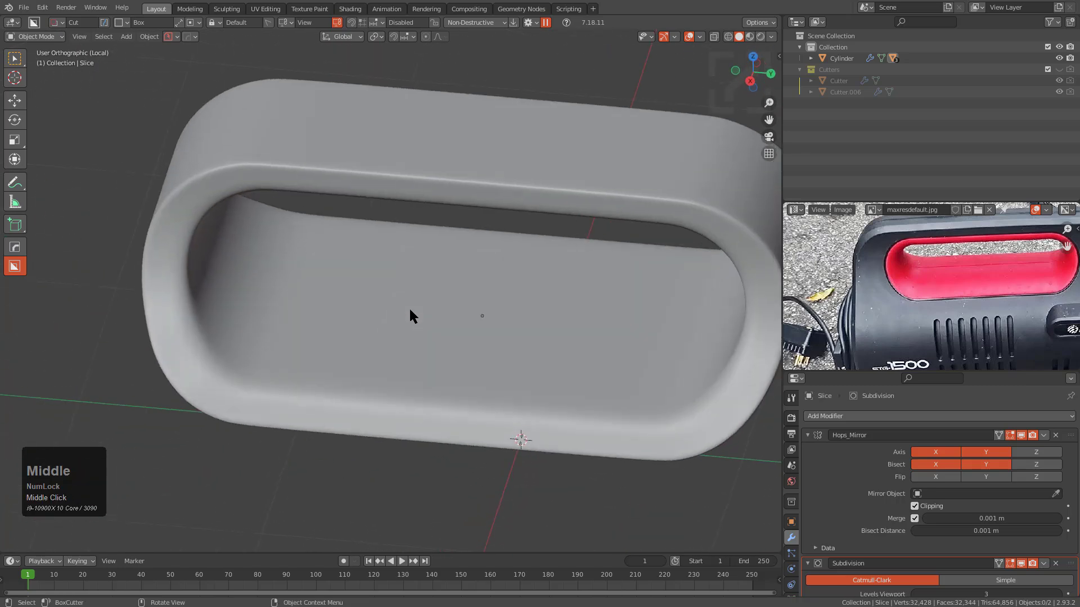
Leave the insert's local view and isolate the main cylinder body for mesh editing.
{"action": "key", "text": "KP_Divide"}
{"action": "scroll", "coordinate": [391, 302], "scroll_direction": "down", "scroll_amount": 3}
{"action": "left_click", "coordinate": [460, 216]}
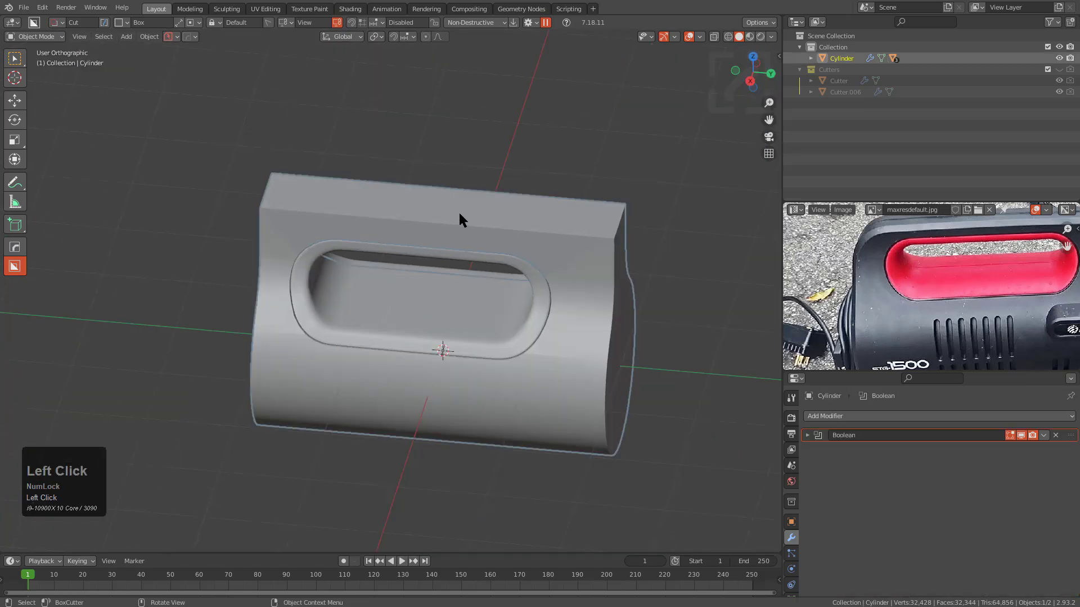
{"action": "key", "text": "KP_Divide"}
{"action": "scroll", "coordinate": [176, 270], "scroll_direction": "up", "scroll_amount": 3}
{"action": "key", "text": "Tab"}
{"action": "scroll", "coordinate": [171, 295], "scroll_direction": "up", "scroll_amount": 2}
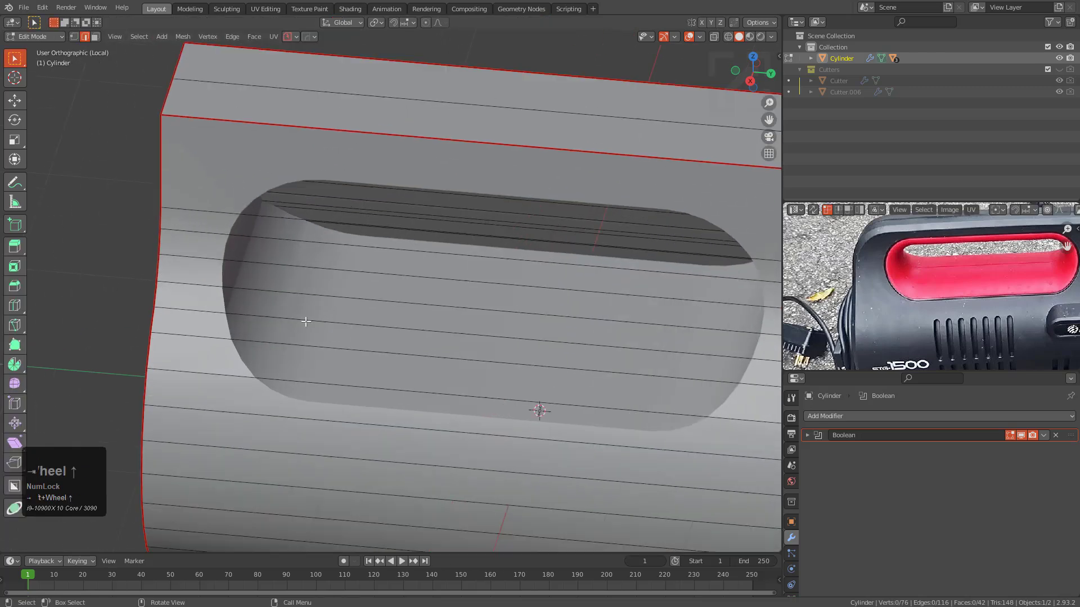
Apply the body's Boolean modifier so the handle opening becomes part of its editable mesh.
{"action": "key", "text": "Tab"}
{"action": "key", "text": "ctrl+a"}
{"action": "left_click", "coordinate": [305, 321]}
{"action": "key", "text": "Tab"}
{"action": "mouse_move", "coordinate": [382, 376]}
{"action": "middle_mouse_down"}
{"action": "mouse_move", "coordinate": [378, 410]}
{"action": "mouse_move", "coordinate": [388, 414]}
{"action": "mouse_move", "coordinate": [374, 362]}
{"action": "middle_mouse_up"}
{"action": "scroll", "coordinate": [444, 298], "scroll_direction": "down", "scroll_amount": 2}
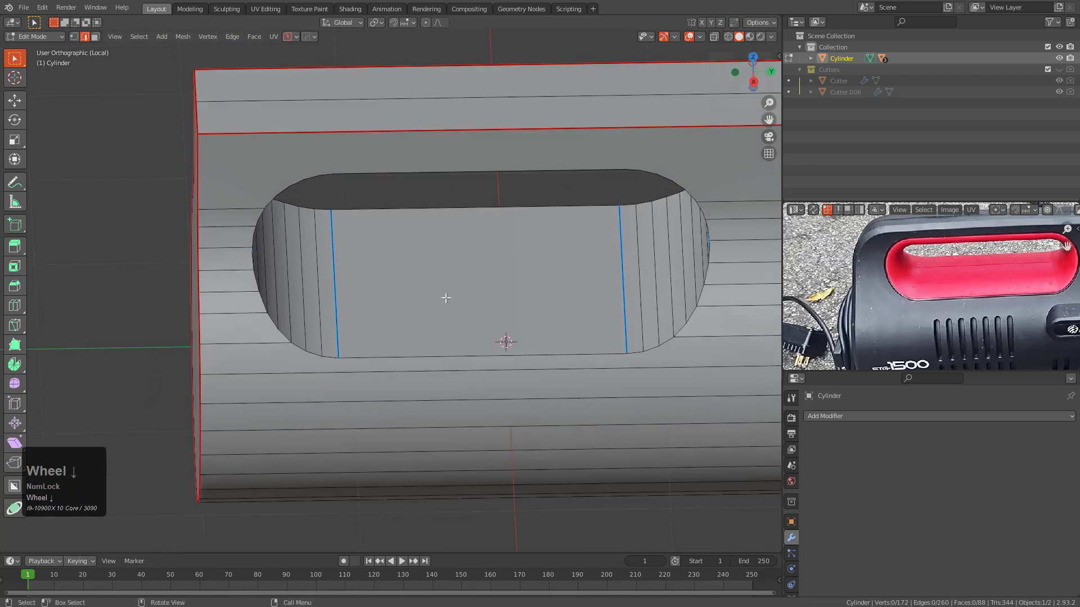
Sharpen the body with HOps at 30° sharpness to mark its outer and opening edges.
{"action": "key", "text": "Tab"}
{"action": "key", "text": "q"}
{"action": "left_click", "coordinate": [439, 302]}
{"action": "key", "text": "Tab"}
{"action": "middle_click_drag", "start_coordinate": [440, 303], "coordinate": [396, 393]}
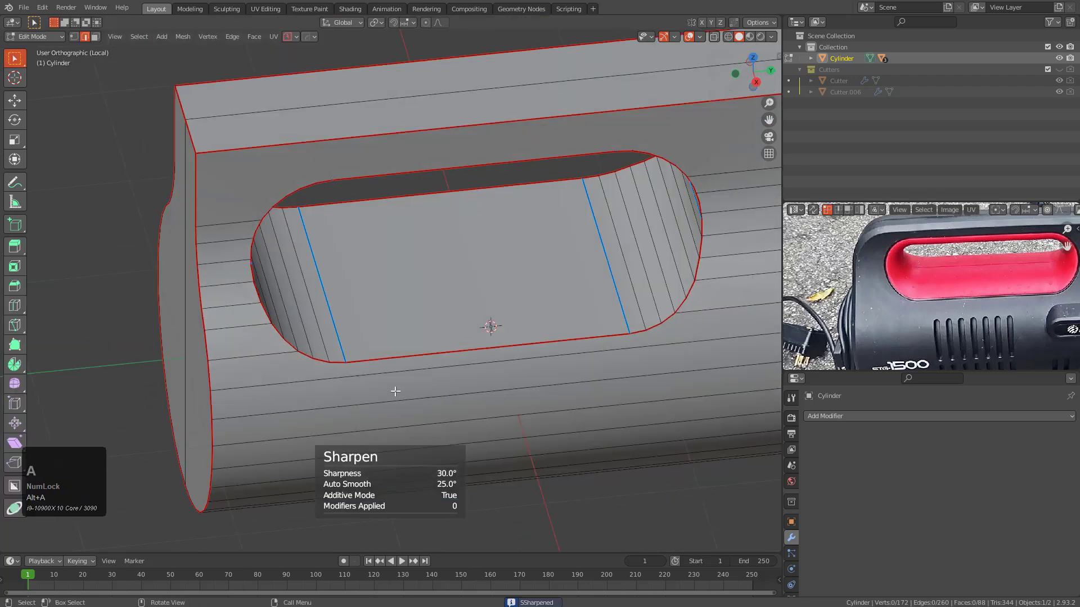
Select the body's linked outer wall faces up to the sharp edges, and run HOps Sharpen on the body again.
{"action": "key", "text": "l"}
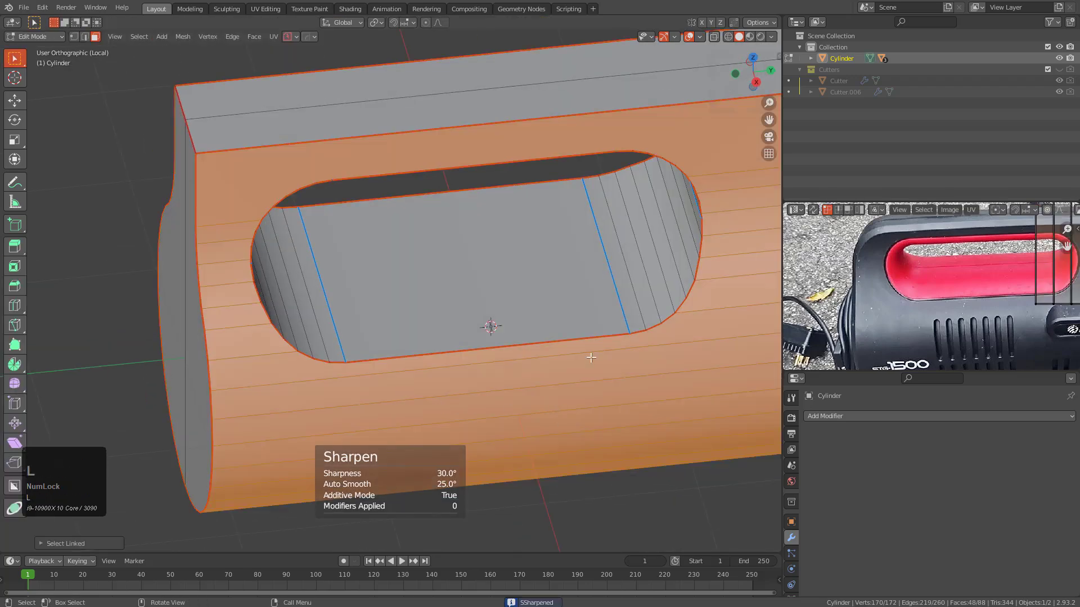
{"action": "scroll", "coordinate": [566, 386], "scroll_direction": "down", "scroll_amount": 2}
{"action": "middle_click_drag", "start_coordinate": [566, 386], "coordinate": [352, 254]}
{"action": "scroll", "coordinate": [352, 253], "scroll_direction": "up", "scroll_amount": 2}
{"action": "key", "text": "Tab"}
{"action": "key", "text": "ctrl+grave"}
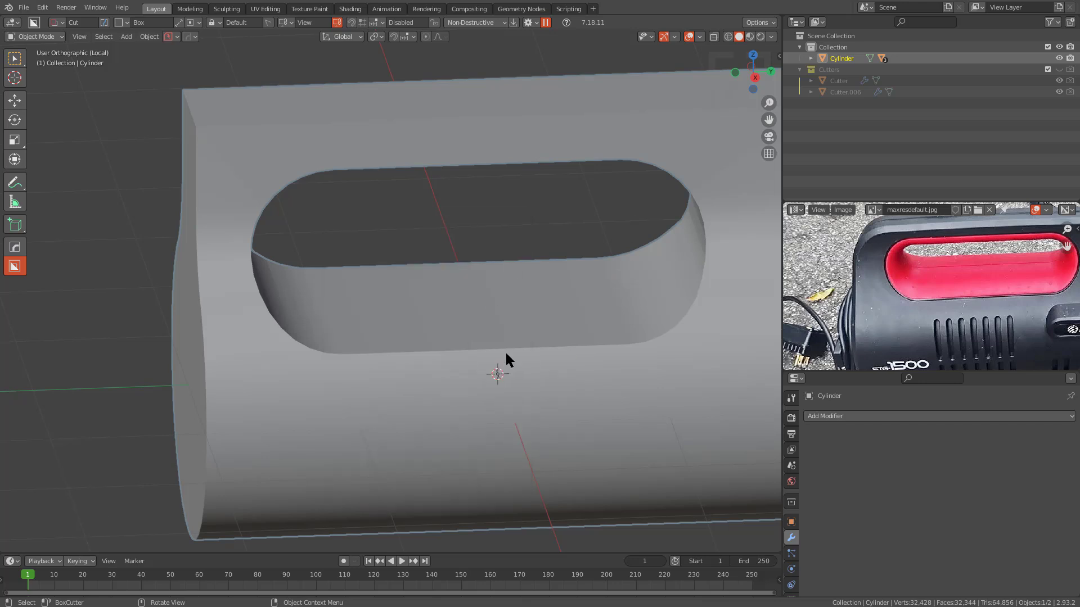
{"action": "middle_click_drag", "start_coordinate": [505, 352], "coordinate": [507, 361]}
{"action": "key", "text": "q"}
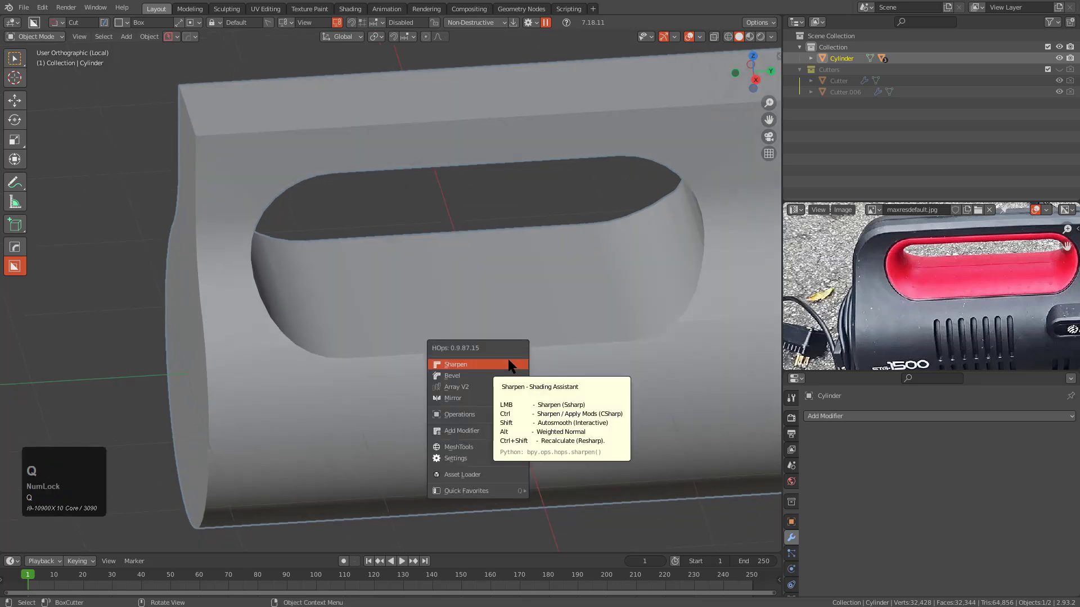
{"action": "left_click", "coordinate": [508, 360]}
Add the top faces to the outer wall selection and inset it by about 0.095 m.
{"action": "middle_click_drag", "start_coordinate": [487, 355], "coordinate": [509, 360]}
{"action": "left_click", "coordinate": [241, 106], "text": "shift"}
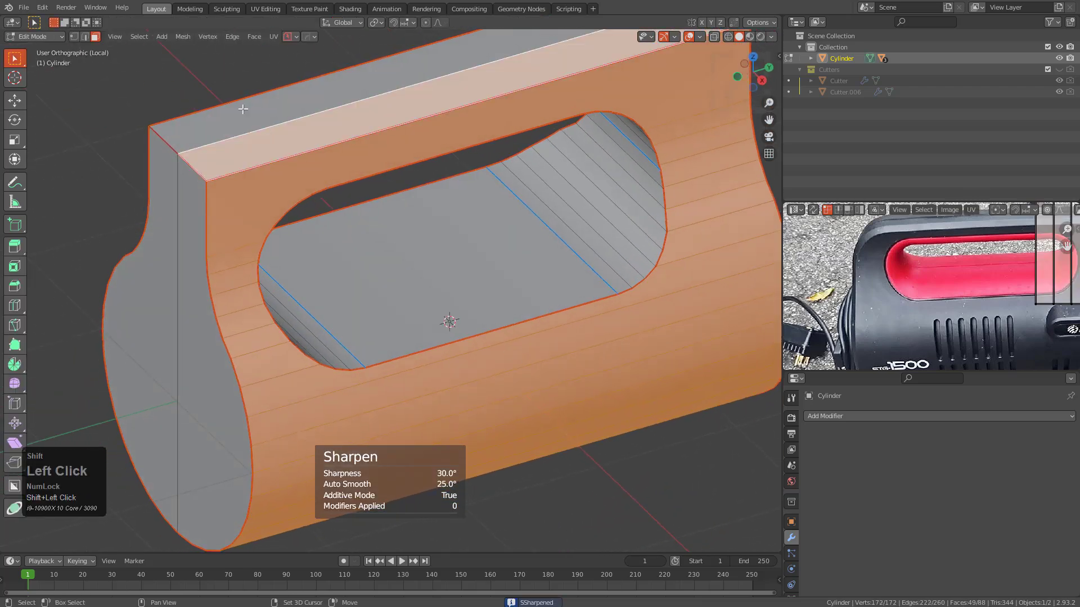
{"action": "key", "text": "i"}
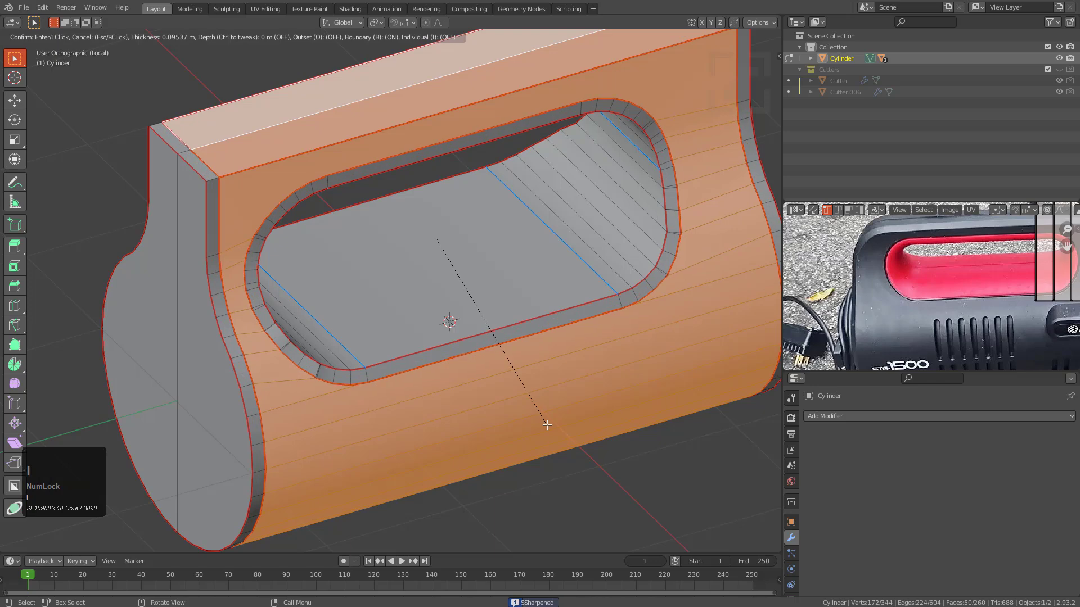
{"action": "left_click", "coordinate": [548, 425]}
Examine the inset border around the handle opening and the body's end edges.
{"action": "middle_click_drag", "start_coordinate": [548, 424], "coordinate": [470, 321]}
{"action": "scroll", "coordinate": [296, 304], "scroll_direction": "up", "scroll_amount": 4}
{"action": "scroll", "coordinate": [294, 348], "scroll_direction": "up", "scroll_amount": 3}
{"action": "key", "text": "2"}
{"action": "scroll", "coordinate": [226, 262], "scroll_direction": "down", "scroll_amount": 5}
{"action": "scroll", "coordinate": [476, 317], "scroll_direction": "down", "scroll_amount": 5}
{"action": "scroll", "coordinate": [489, 309], "scroll_direction": "up", "scroll_amount": 6}
{"action": "scroll", "coordinate": [470, 321], "scroll_direction": "down", "scroll_amount": 4}
{"action": "scroll", "coordinate": [470, 320], "scroll_direction": "down", "scroll_amount": 2}
{"action": "middle_click_drag", "start_coordinate": [416, 300], "coordinate": [404, 351], "text": "shift"}
{"action": "scroll", "coordinate": [344, 298], "scroll_direction": "up", "scroll_amount": 2}
Symmetrize the body mesh from front to back with MACHIN3 Symmetrize.
{"action": "middle_click_drag", "start_coordinate": [344, 299], "coordinate": [481, 311]}
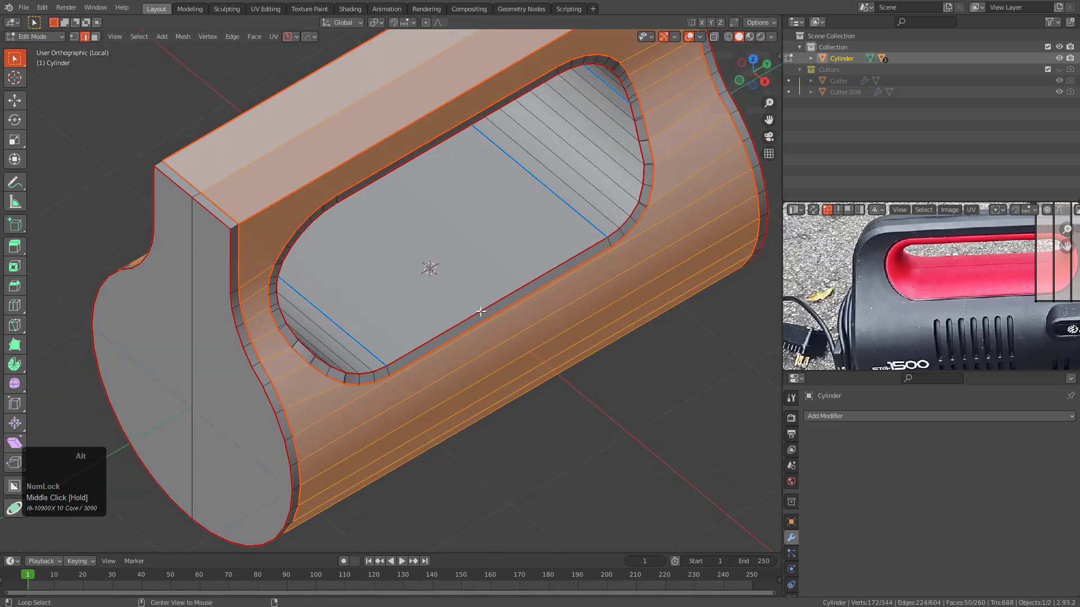
{"action": "left_click", "coordinate": [531, 267]}
{"action": "key", "text": "ctrl+z"}
{"action": "key", "text": "ctrl+shift+z"}
{"action": "key", "text": "ctrl+z"}
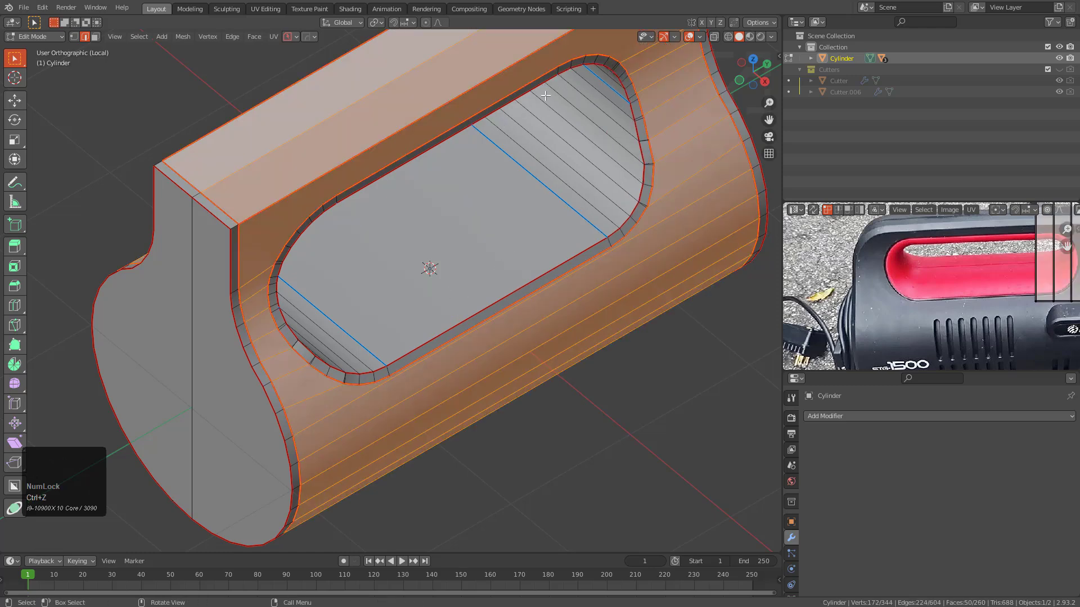
{"action": "mouse_move", "coordinate": [371, 316]}
{"action": "middle_mouse_down"}
{"action": "mouse_move", "coordinate": [386, 314]}
{"action": "mouse_move", "coordinate": [357, 301]}
{"action": "mouse_move", "coordinate": [386, 305]}
{"action": "middle_mouse_up"}
{"action": "key", "text": "ctrl+shift+z"}
Try to symmetrize the body end to end along its length.
{"action": "key", "text": "alt+x"}
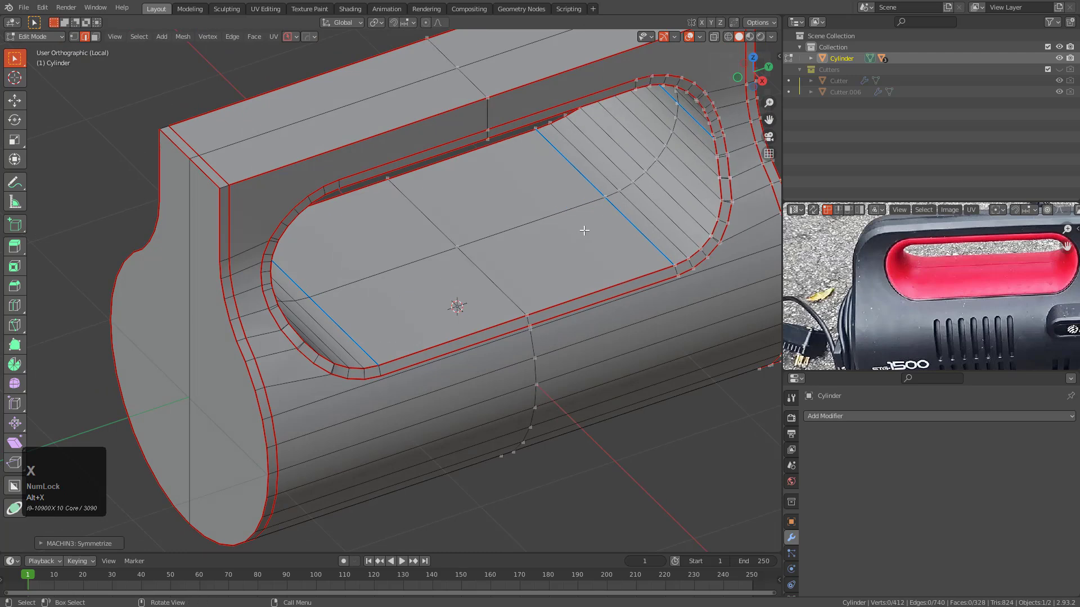
{"action": "key", "text": "ctrl+z"}
{"action": "scroll", "coordinate": [513, 272], "scroll_direction": "down", "scroll_amount": 3}
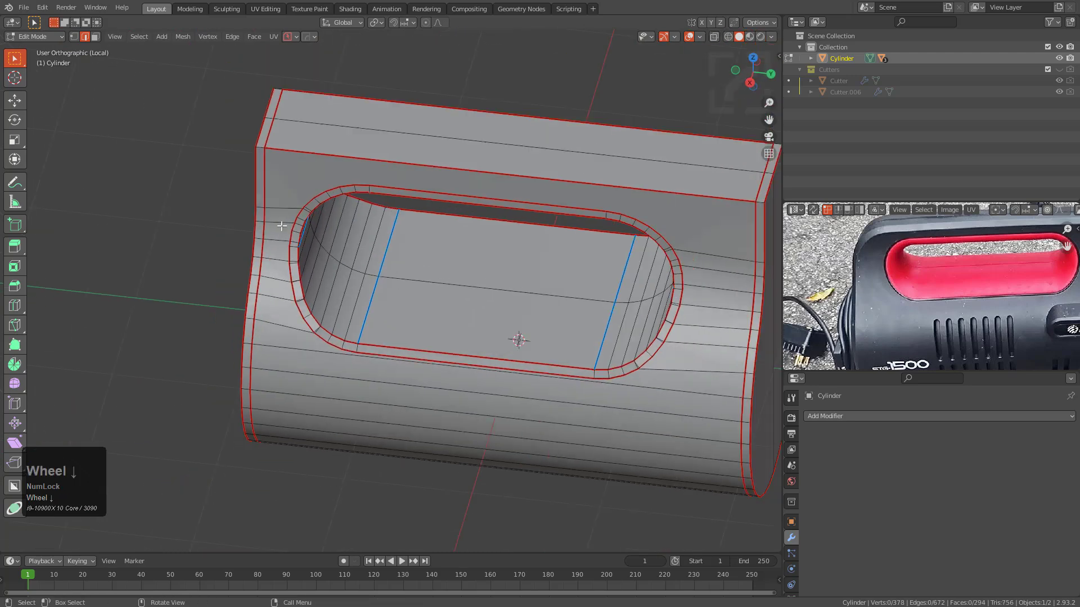
Set the body's origin to the lengthwise centre edge on the handle opening's floor.
{"action": "middle_click_drag", "start_coordinate": [506, 298], "coordinate": [465, 267]}
{"action": "scroll", "coordinate": [465, 266], "scroll_direction": "up", "scroll_amount": 2}
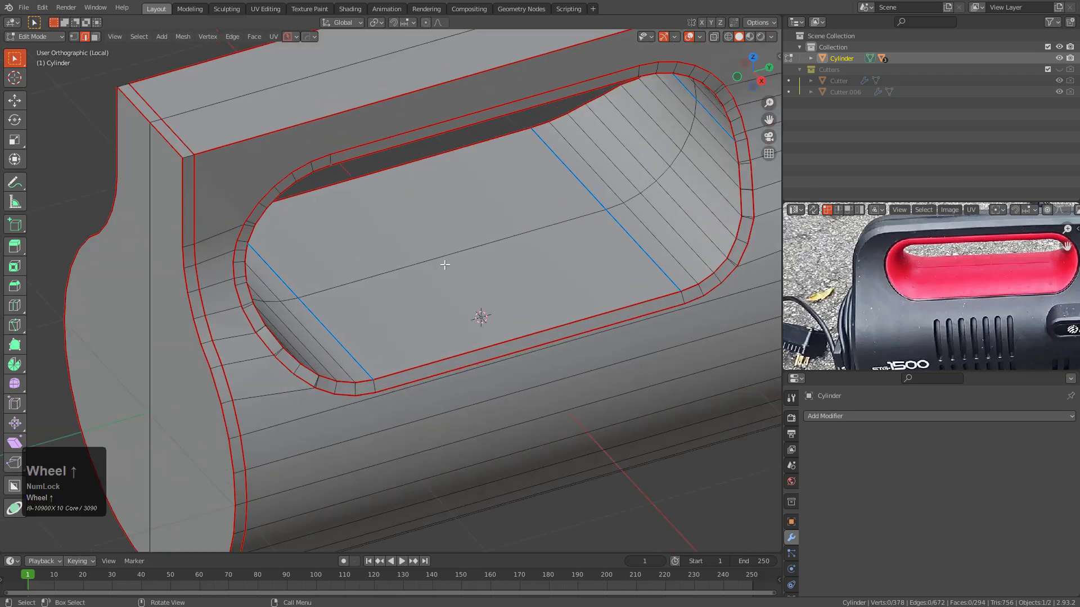
{"action": "key", "text": "shift+s"}
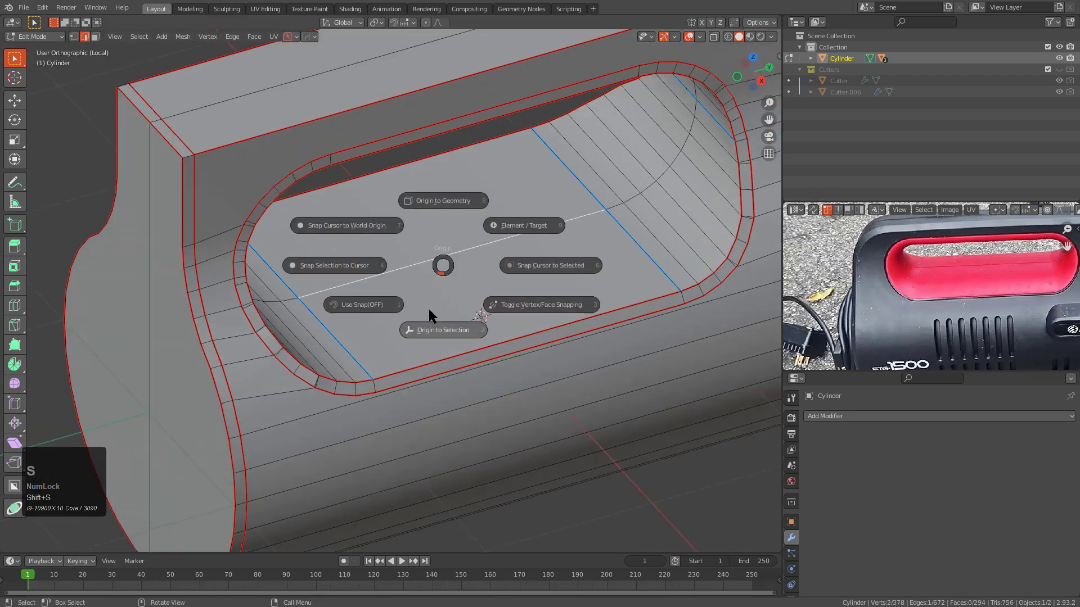
{"action": "left_click", "coordinate": [437, 328]}
{"action": "scroll", "coordinate": [461, 307], "scroll_direction": "down", "scroll_amount": 3}
Try to symmetrize the body end to end about its new origin.
{"action": "key", "text": "alt+x"}
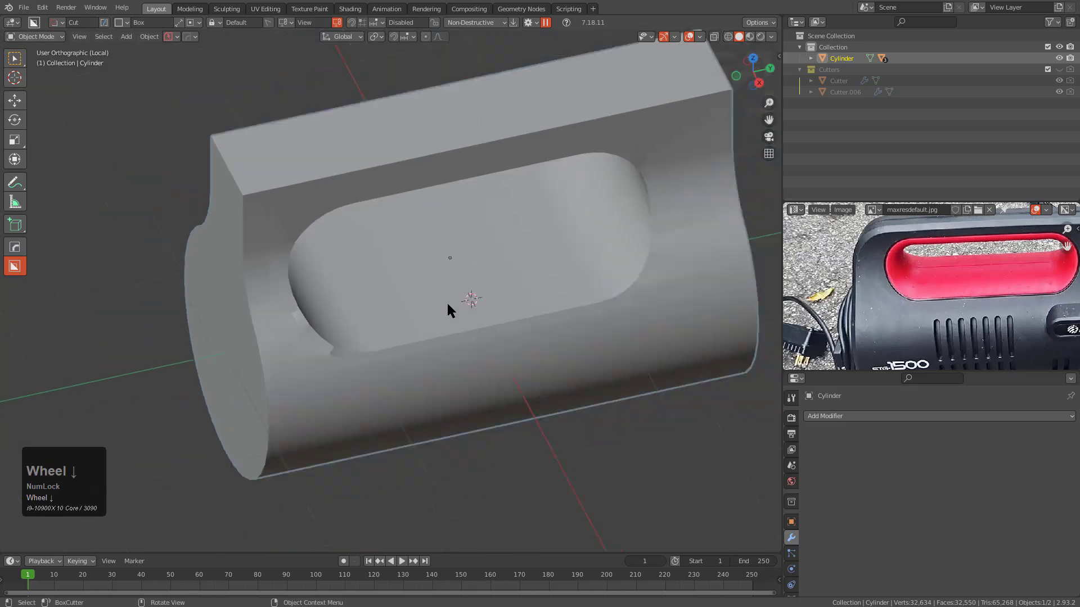
{"action": "left_click", "coordinate": [373, 277]}
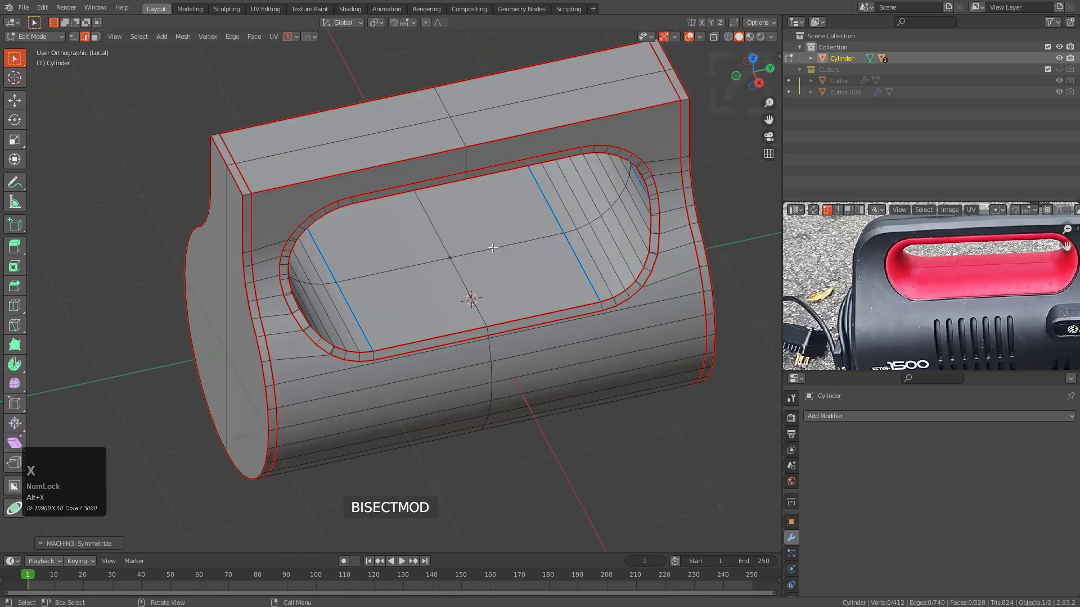
{"action": "key", "text": "Tab"}
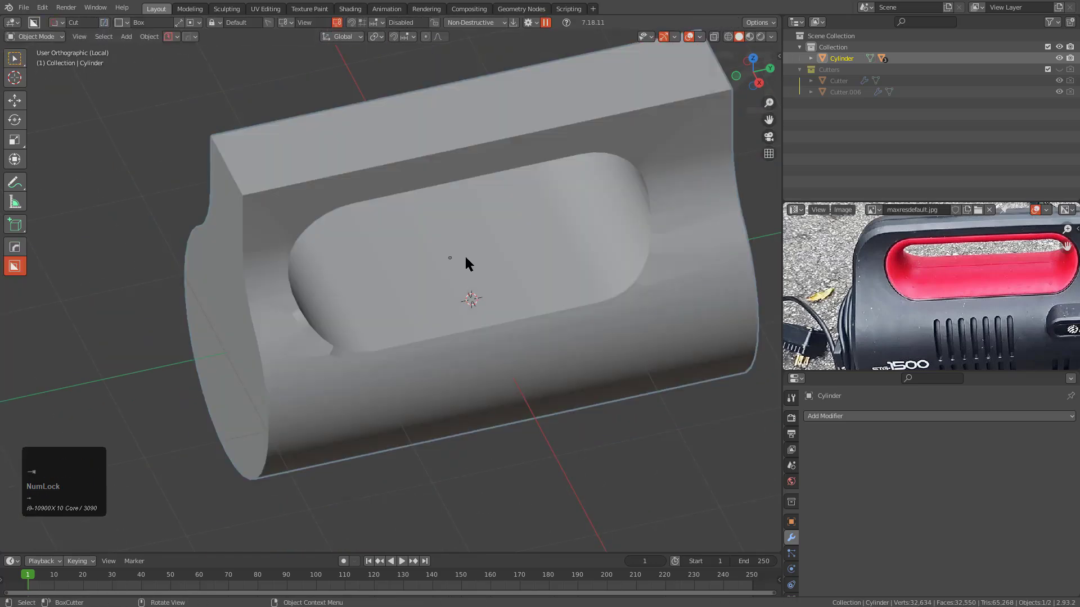
Set the body's origin with the interactive HOps origin tool.
{"action": "scroll", "coordinate": [464, 257], "scroll_direction": "up", "scroll_amount": 2}
{"action": "key", "text": "q"}
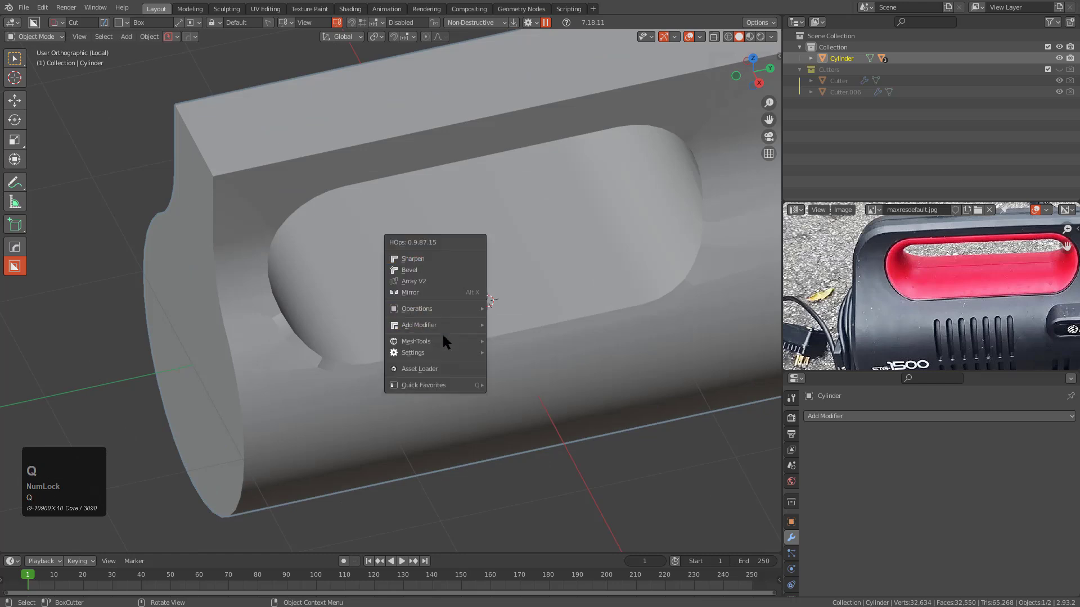
{"action": "mouse_move", "coordinate": [465, 343]}
{"action": "left_click", "coordinate": [513, 354]}
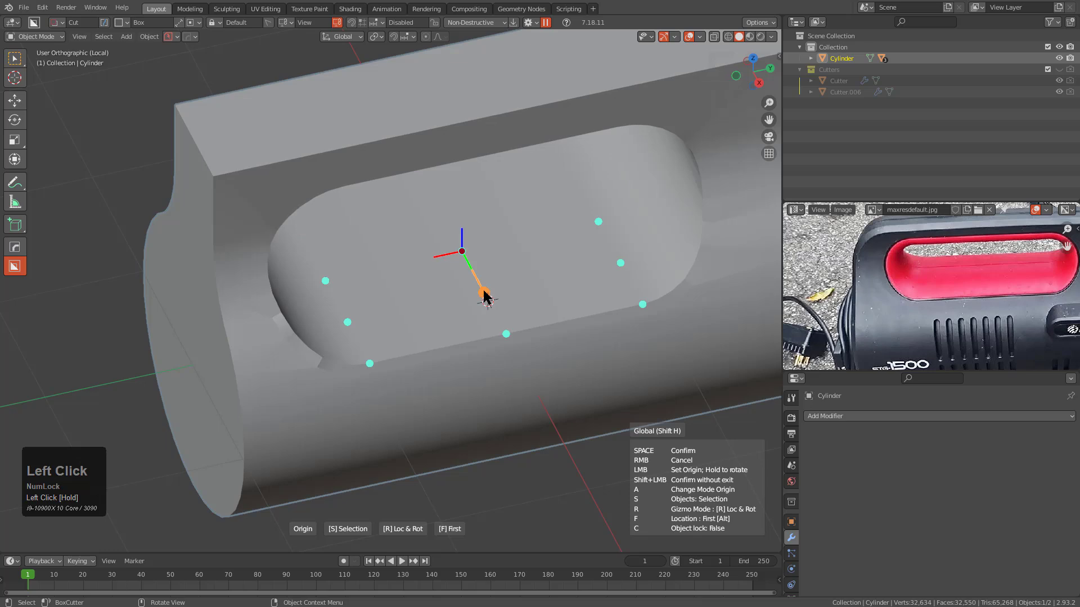
Mirror the body on its local X and Y axes with HOps Mirror in Bisect & Modifier mode.
{"action": "key", "text": "alt+x"}
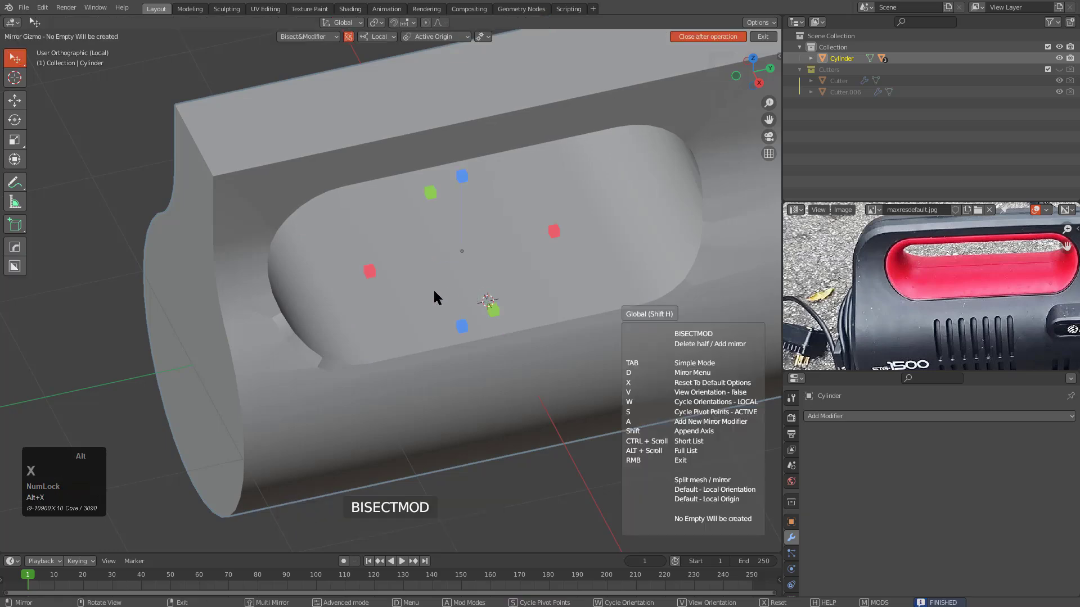
{"action": "left_click", "coordinate": [368, 267]}
{"action": "mouse_move", "coordinate": [376, 275]}
{"action": "middle_mouse_down"}
{"action": "mouse_move", "coordinate": [389, 277]}
{"action": "mouse_move", "coordinate": [376, 278]}
{"action": "middle_mouse_up"}
{"action": "key", "text": "Tab"}
{"action": "key", "text": "Tab"}
{"action": "key", "text": "Tab"}
{"action": "key", "text": "Tab"}
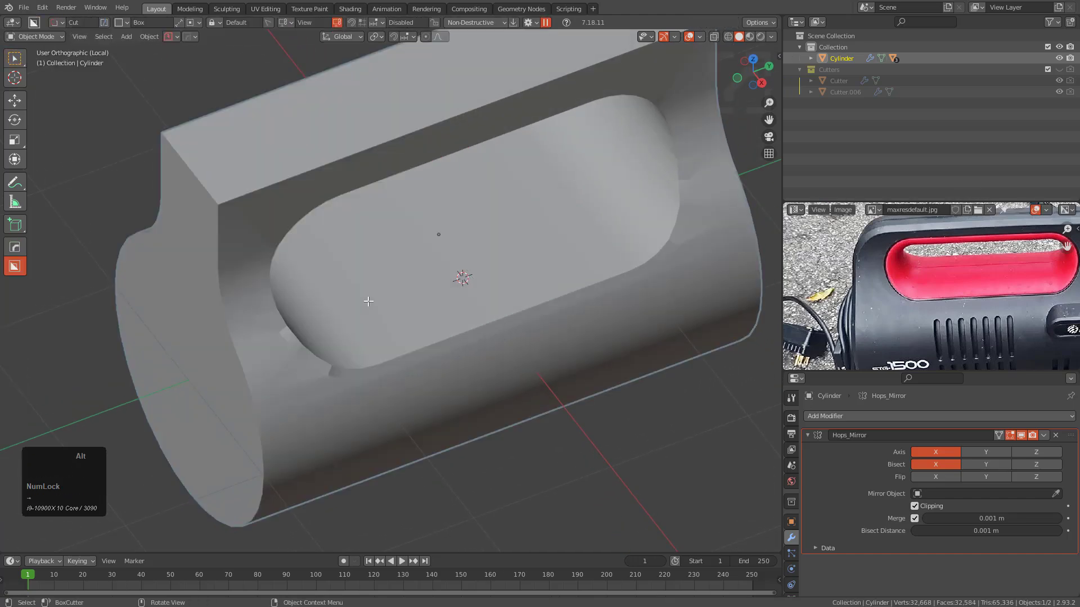
{"action": "key", "text": "alt+x"}
{"action": "left_click", "coordinate": [481, 294]}
{"action": "key", "text": "Tab"}
Bevel the inset edge loop beside the body's end cap into two narrowly spaced loops.
{"action": "middle_click_drag", "start_coordinate": [475, 298], "coordinate": [457, 337]}
{"action": "scroll", "coordinate": [237, 325], "scroll_direction": "up", "scroll_amount": 5}
{"action": "scroll", "coordinate": [236, 325], "scroll_direction": "down", "scroll_amount": 4}
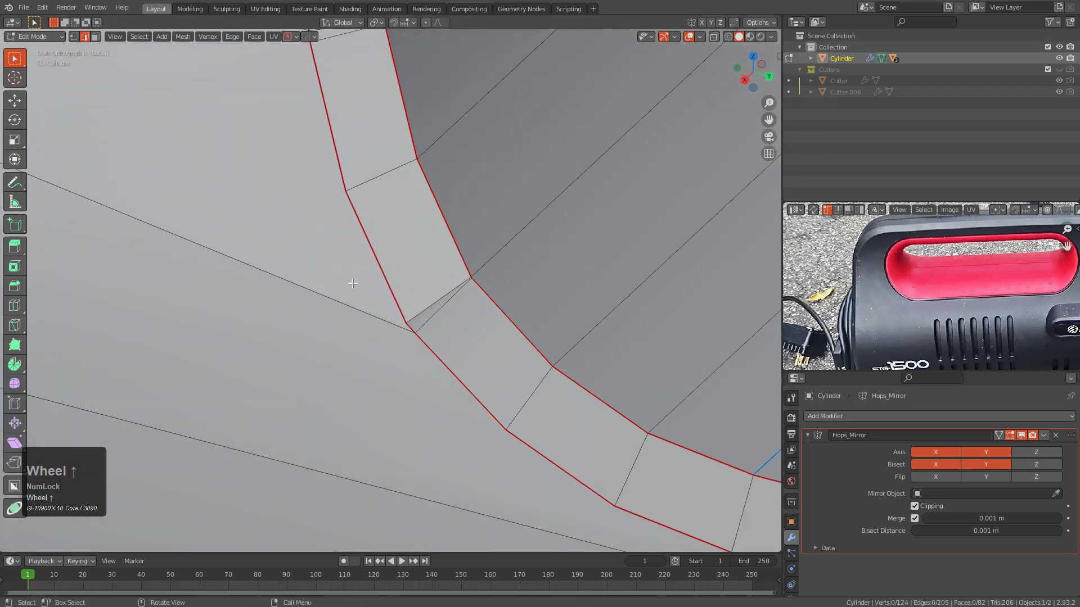
{"action": "middle_click_drag", "start_coordinate": [304, 242], "coordinate": [289, 317]}
{"action": "scroll", "coordinate": [288, 318], "scroll_direction": "up", "scroll_amount": 1}
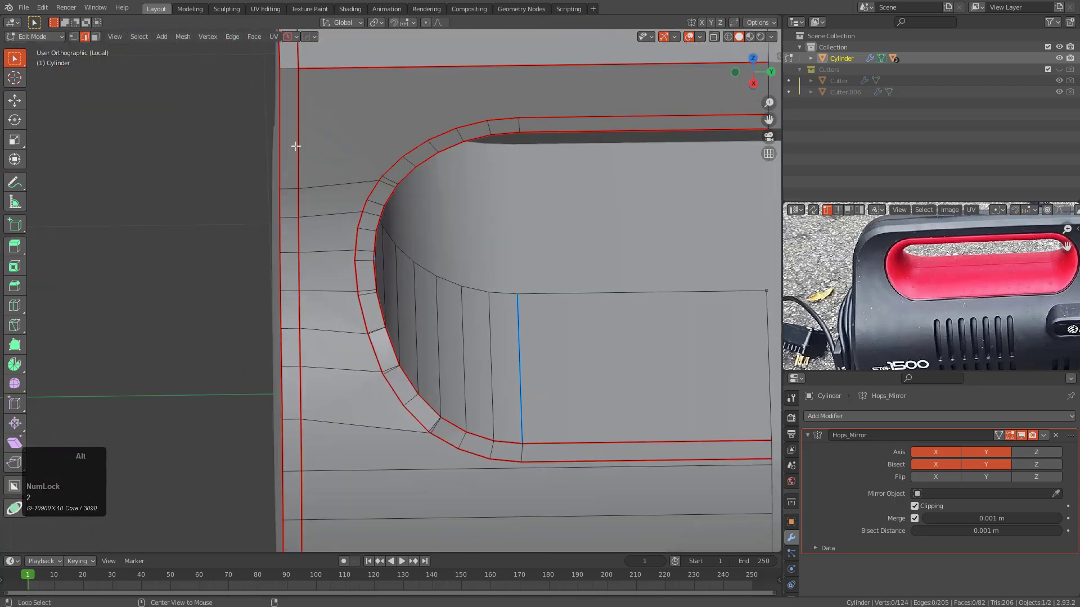
{"action": "left_click", "coordinate": [295, 162], "text": "alt"}
{"action": "scroll", "coordinate": [304, 193], "scroll_direction": "down", "scroll_amount": 3}
{"action": "middle_click_drag", "start_coordinate": [363, 272], "coordinate": [387, 305]}
{"action": "scroll", "coordinate": [387, 305], "scroll_direction": "up", "scroll_amount": 3}
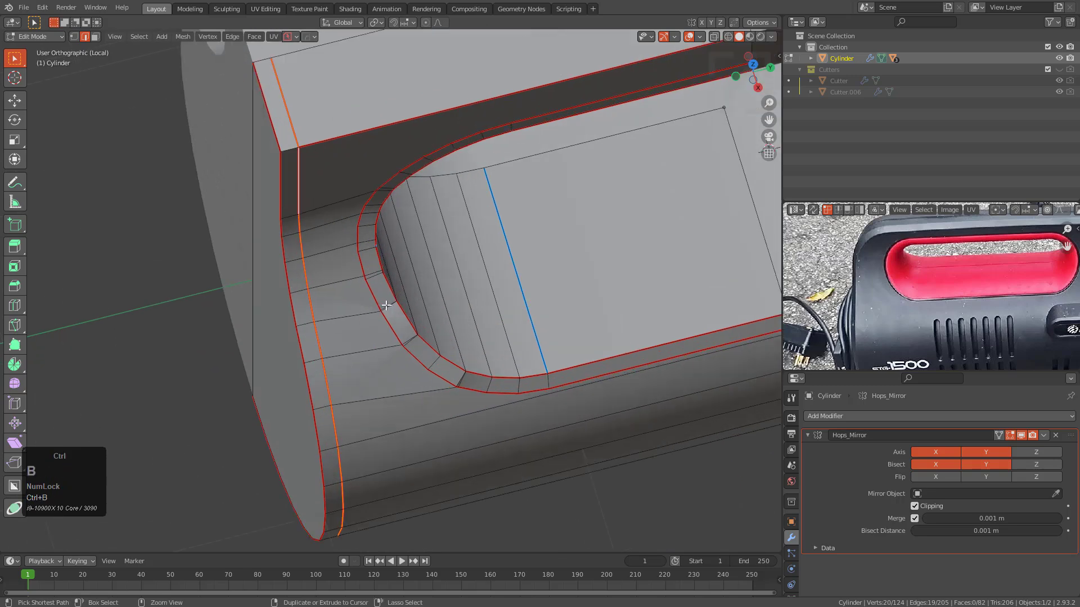
{"action": "key", "text": "ctrl+b"}
{"action": "left_click", "coordinate": [389, 299], "text": "alt"}
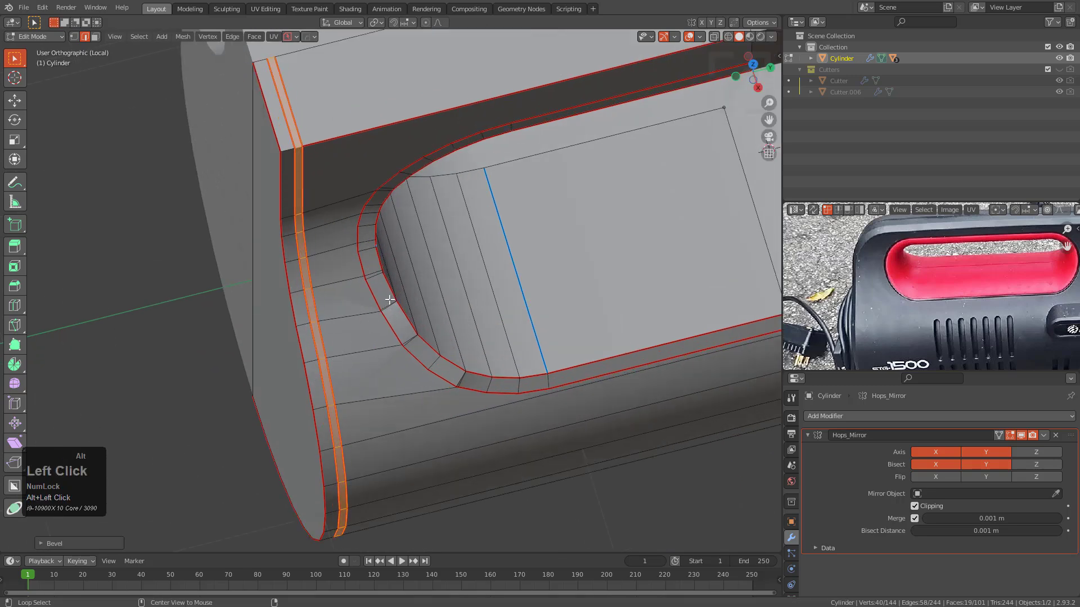
Move the inner of the two end loops along global Y towards the handle opening.
{"action": "left_click", "coordinate": [306, 197], "text": "alt"}
{"action": "key", "text": "g"}
{"action": "key", "text": "x"}
{"action": "key", "text": "y"}
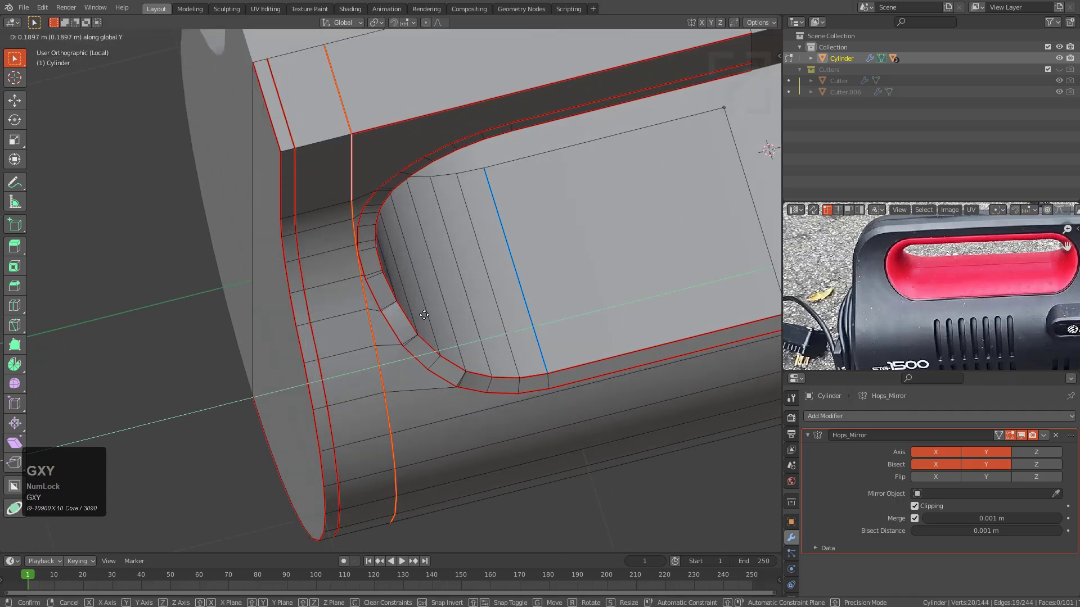
{"action": "left_click", "coordinate": [408, 311]}
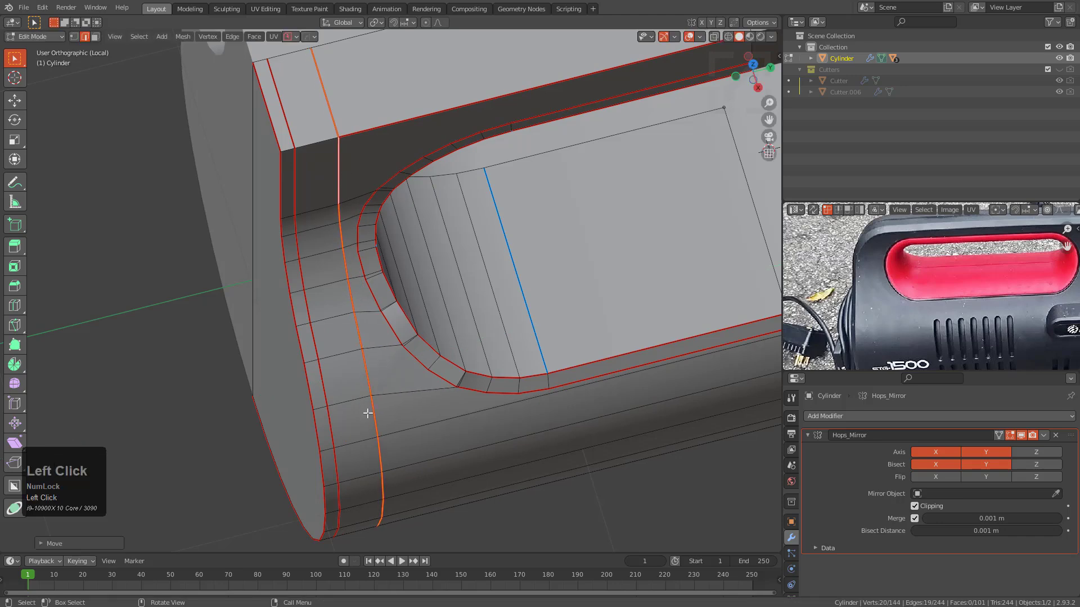
Knife vertical cuts through the body around the handle opening with BoxCutter from the right orthographic view.
{"action": "scroll", "coordinate": [367, 410], "scroll_direction": "down", "scroll_amount": 4}
{"action": "middle_click_drag", "start_coordinate": [363, 408], "coordinate": [374, 298]}
{"action": "scroll", "coordinate": [416, 304], "scroll_direction": "down", "scroll_amount": 2}
{"action": "key", "text": "alt+w"}
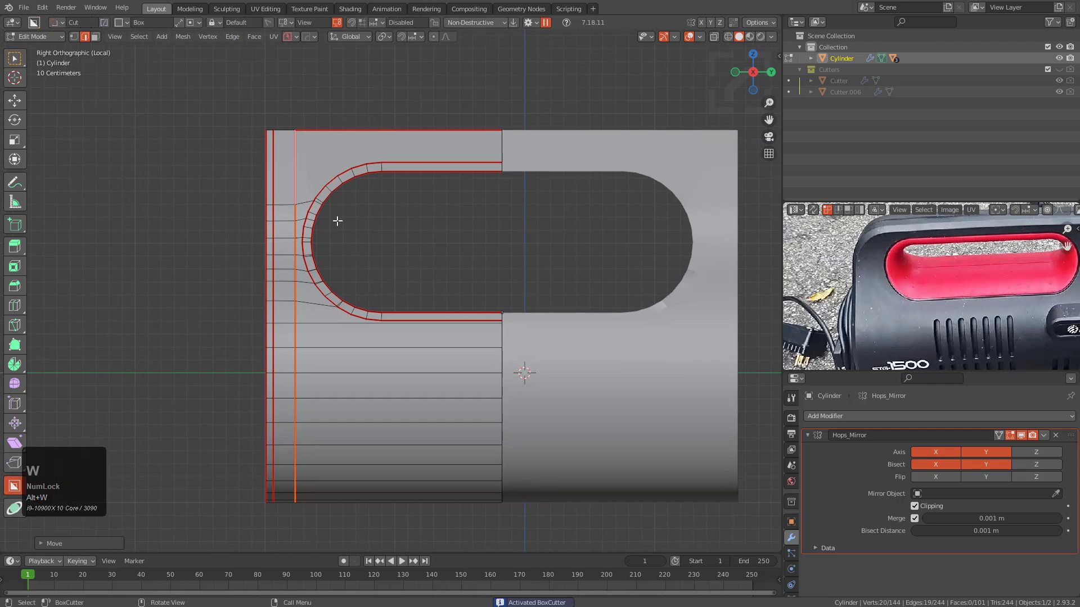
{"action": "mouse_move", "coordinate": [203, 93]}
{"action": "left_mouse_down"}
{"action": "mouse_move", "coordinate": [303, 506]}
{"action": "mouse_move", "coordinate": [419, 520]}
{"action": "mouse_move", "coordinate": [395, 533]}
{"action": "left_mouse_up"}
{"action": "key", "text": "ctrl+x"}
{"action": "left_click_drag", "start_coordinate": [445, 108], "coordinate": [480, 542]}
{"action": "middle_click_drag", "start_coordinate": [480, 542], "coordinate": [571, 253]}
Connect an unattached vertex on the opening's outer rim to the neighbouring end-loop vertex with an edge.
{"action": "scroll", "coordinate": [367, 307], "scroll_direction": "up", "scroll_amount": 5}
{"action": "key", "text": "1"}
{"action": "scroll", "coordinate": [230, 303], "scroll_direction": "up", "scroll_amount": 2, "text": "shift"}
{"action": "left_click", "coordinate": [355, 281], "text": "shift"}
{"action": "middle_click_drag", "start_coordinate": [356, 280], "coordinate": [431, 362]}
{"action": "key", "text": "j"}
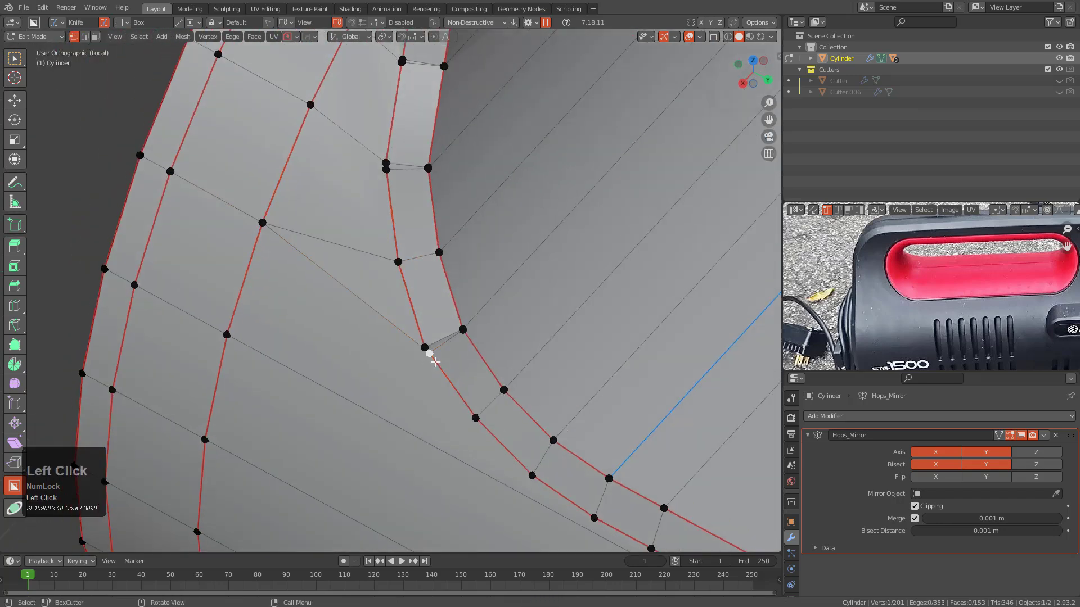
Enable Auto Merge, and slide the doubled outer and inner rim vertices near the opening's lower corner onto their neighbours.
{"action": "left_click", "coordinate": [735, 23]}
{"action": "key", "text": "shift+v"}
{"action": "left_click", "coordinate": [415, 364]}
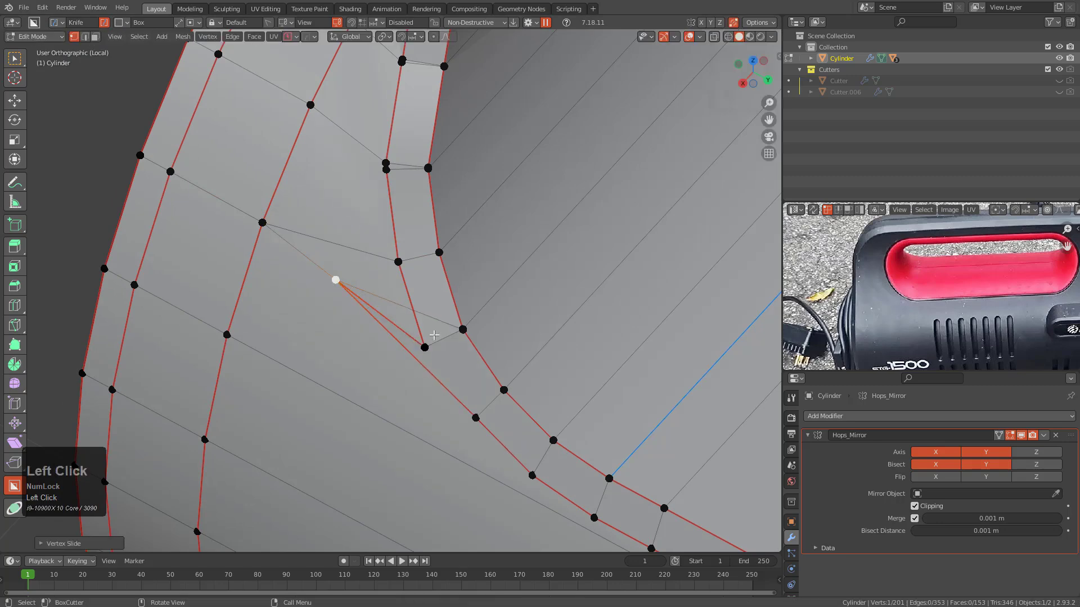
{"action": "key", "text": "g"}
{"action": "key", "text": "g"}
{"action": "left_click", "coordinate": [437, 327]}
{"action": "left_click", "coordinate": [470, 341]}
{"action": "key", "text": "g"}
{"action": "key", "text": "g"}
{"action": "left_click", "coordinate": [452, 312]}
{"action": "scroll", "coordinate": [449, 307], "scroll_direction": "down", "scroll_amount": 1}
{"action": "scroll", "coordinate": [449, 306], "scroll_direction": "up", "scroll_amount": 2}
Slide the next doubled vertices up the rim together, one on the outer edge and one on the inner edge.
{"action": "left_click", "coordinate": [403, 362]}
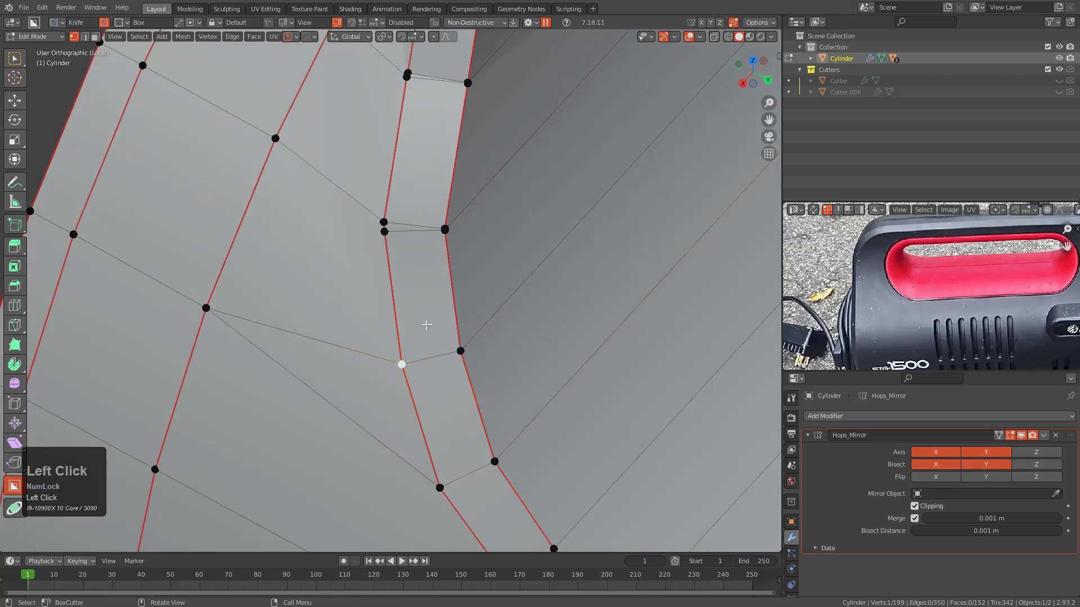
{"action": "left_click", "coordinate": [388, 239]}
{"action": "key", "text": "g"}
{"action": "key", "text": "g"}
{"action": "left_click", "coordinate": [390, 188]}
{"action": "left_click", "coordinate": [440, 245]}
{"action": "key", "text": "g"}
{"action": "key", "text": "g"}
{"action": "left_click", "coordinate": [429, 199]}
Slide the inner rim vertex at the following cross edge along the opening's edge to merge its duplicate.
{"action": "scroll", "coordinate": [429, 199], "scroll_direction": "down", "scroll_amount": 1}
{"action": "middle_click_drag", "start_coordinate": [427, 151], "coordinate": [422, 326], "text": "shift"}
{"action": "scroll", "coordinate": [422, 325], "scroll_direction": "up", "scroll_amount": 1}
{"action": "left_click", "coordinate": [437, 231]}
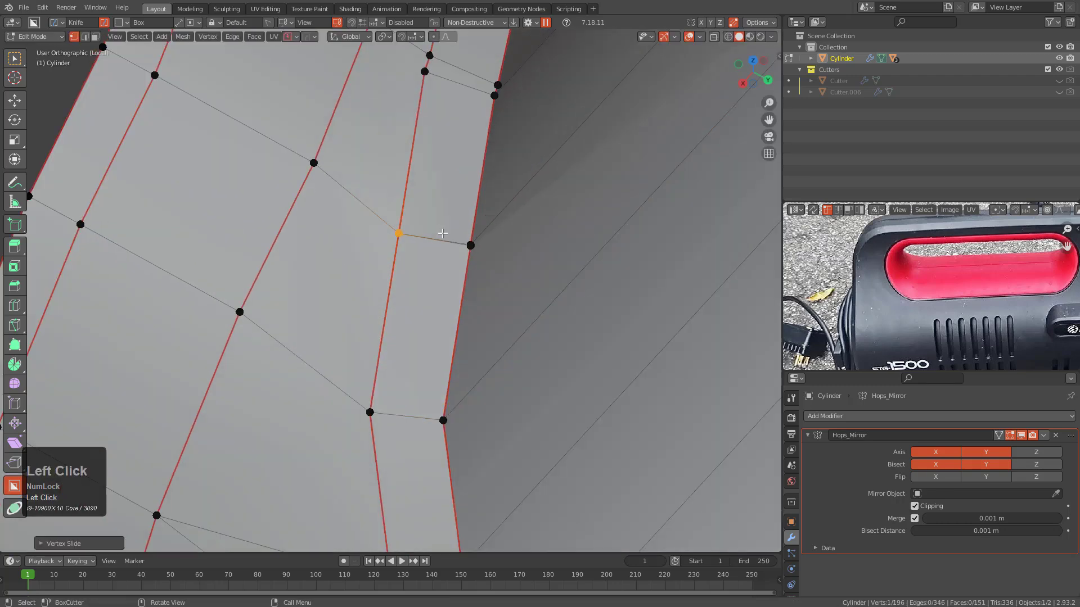
{"action": "left_click", "coordinate": [471, 244]}
{"action": "key", "text": "g"}
{"action": "key", "text": "g"}
{"action": "left_click", "coordinate": [465, 255]}
Merge the doubled outer and inner vertices further around the rim's curved end by sliding them along their edges.
{"action": "middle_click_drag", "start_coordinate": [465, 256], "coordinate": [436, 338], "text": "shift"}
{"action": "scroll", "coordinate": [372, 274], "scroll_direction": "up", "scroll_amount": 1}
{"action": "left_click", "coordinate": [369, 275]}
{"action": "key", "text": "g"}
{"action": "key", "text": "g"}
{"action": "left_click", "coordinate": [373, 250]}
{"action": "left_click", "coordinate": [438, 298]}
{"action": "key", "text": "g"}
{"action": "key", "text": "g"}
{"action": "left_click", "coordinate": [421, 152]}
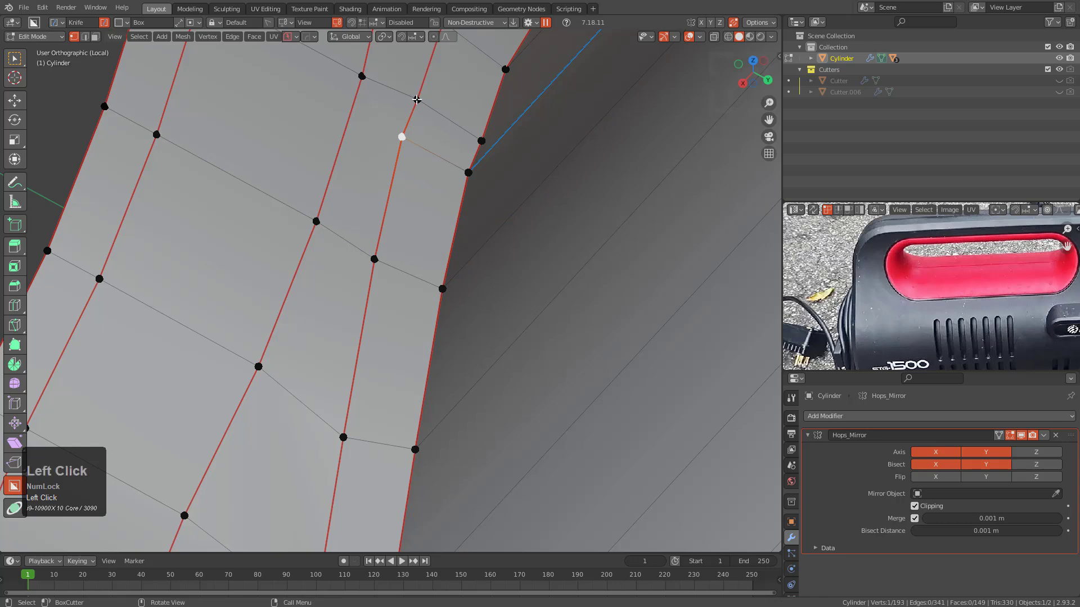
Slide the next doubled outer and inner rim vertices together along their edges to merge them with their neighbours.
{"action": "left_click", "coordinate": [474, 151], "text": "shift"}
{"action": "key", "text": "g"}
{"action": "key", "text": "g"}
{"action": "left_click", "coordinate": [451, 233]}
{"action": "scroll", "coordinate": [450, 233], "scroll_direction": "down", "scroll_amount": 2}
{"action": "middle_click_drag", "start_coordinate": [450, 234], "coordinate": [389, 384], "text": "shift"}
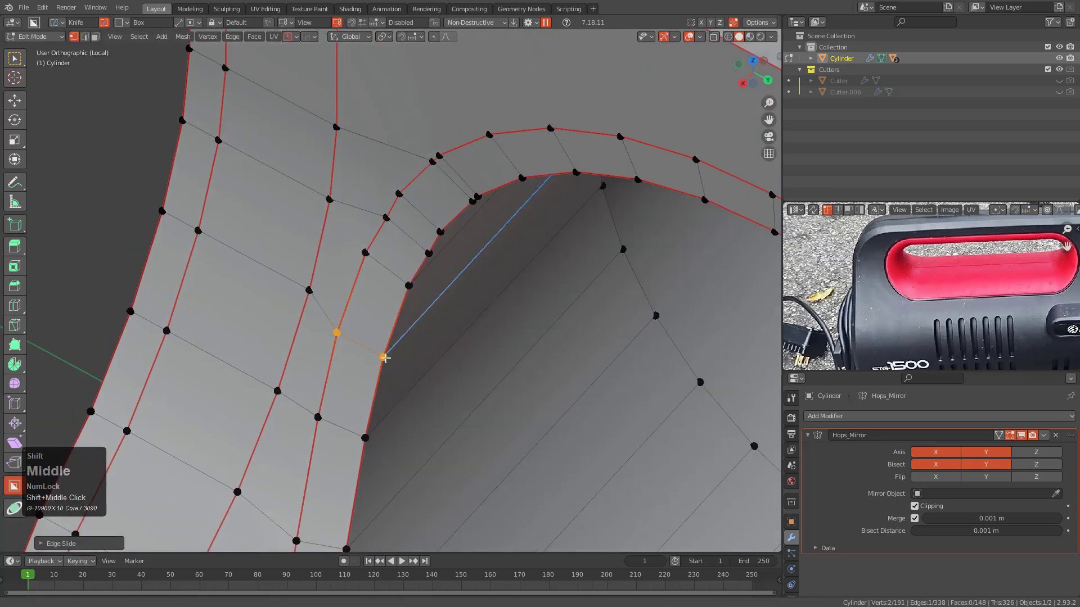
Slide the two remaining doubled cross edges on the rim's curved end onto their neighbours to merge them.
{"action": "key", "text": "2"}
{"action": "left_click", "coordinate": [407, 226]}
{"action": "middle_click_drag", "start_coordinate": [407, 226], "coordinate": [386, 206]}
{"action": "key", "text": "g"}
{"action": "key", "text": "g"}
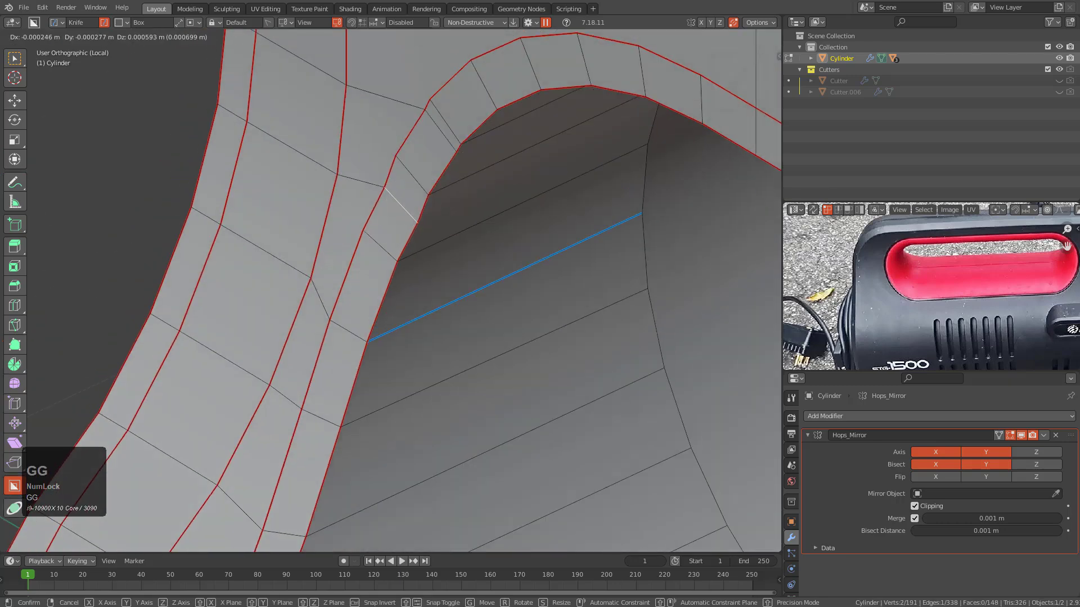
{"action": "left_click", "coordinate": [380, 260]}
{"action": "left_click", "coordinate": [432, 130]}
{"action": "key", "text": "g"}
{"action": "key", "text": "g"}
{"action": "left_click", "coordinate": [457, 103]}
Examine the cleaned rim and the body's shading around the handle opening.
{"action": "scroll", "coordinate": [489, 114], "scroll_direction": "down", "scroll_amount": 3}
{"action": "middle_click_drag", "start_coordinate": [454, 130], "coordinate": [415, 206], "text": "shift"}
{"action": "scroll", "coordinate": [562, 213], "scroll_direction": "down", "scroll_amount": 1}
{"action": "scroll", "coordinate": [398, 224], "scroll_direction": "down", "scroll_amount": 4}
{"action": "middle_click_drag", "start_coordinate": [563, 214], "coordinate": [405, 215], "text": "shift"}
{"action": "scroll", "coordinate": [413, 236], "scroll_direction": "up", "scroll_amount": 3}
{"action": "key", "text": "Tab"}
{"action": "scroll", "coordinate": [413, 222], "scroll_direction": "down", "scroll_amount": 3}
{"action": "middle_click_drag", "start_coordinate": [414, 399], "coordinate": [366, 280]}
{"action": "scroll", "coordinate": [445, 406], "scroll_direction": "down", "scroll_amount": 2}
{"action": "key", "text": "Tab"}
Connect the side-edge vertex to the rim vertex at the opening's lower corner, and dissolve the old diagonal edge above it.
{"action": "scroll", "coordinate": [467, 330], "scroll_direction": "up", "scroll_amount": 3}
{"action": "scroll", "coordinate": [422, 291], "scroll_direction": "up", "scroll_amount": 3}
{"action": "scroll", "coordinate": [329, 276], "scroll_direction": "up", "scroll_amount": 2}
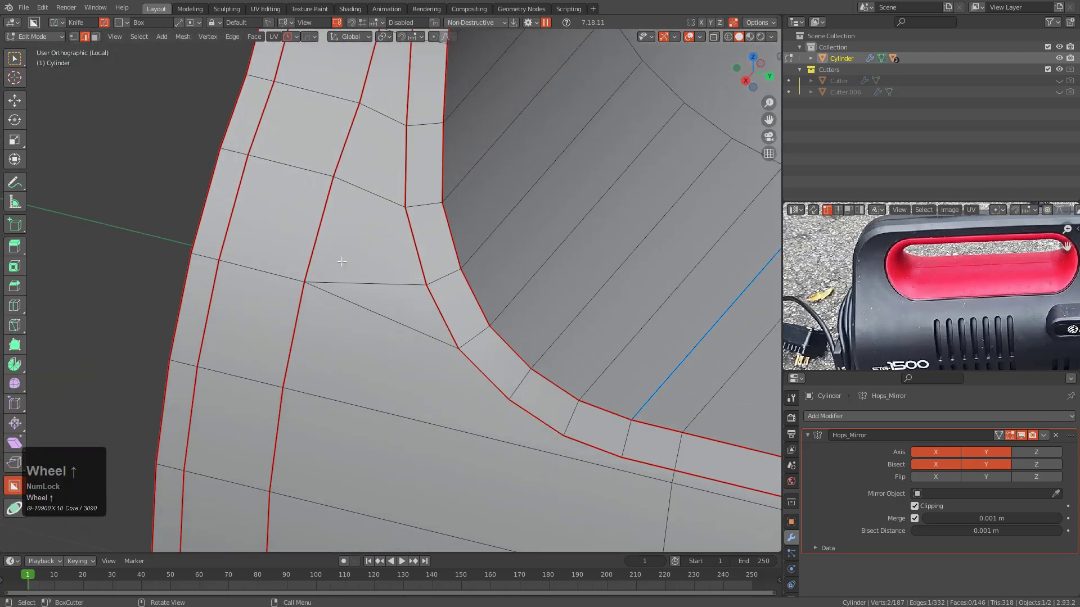
{"action": "key", "text": "1"}
{"action": "left_click", "coordinate": [325, 280]}
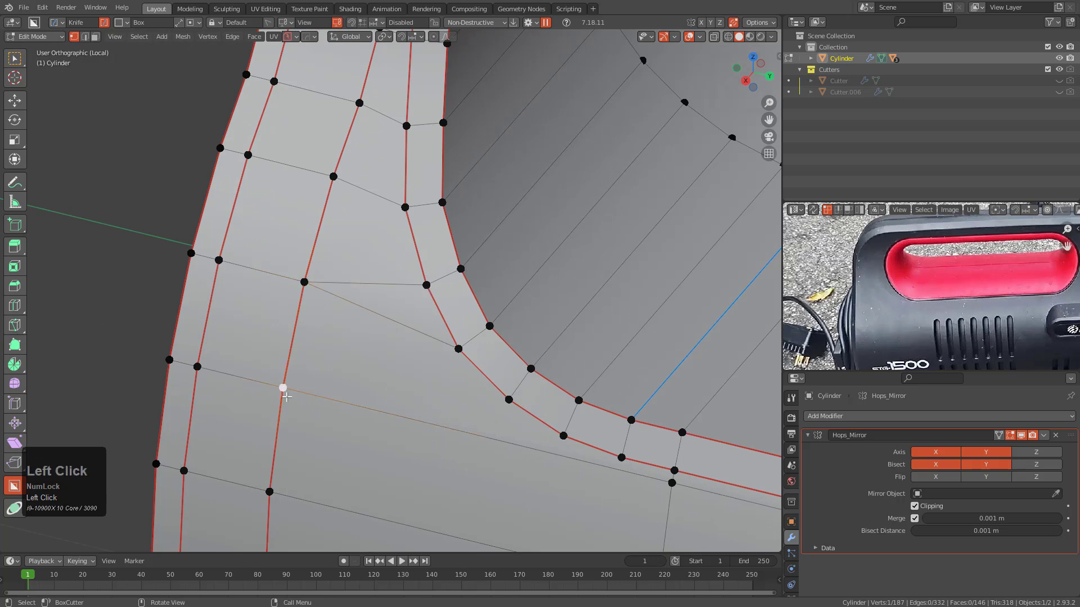
{"action": "key", "text": "2"}
{"action": "left_click", "coordinate": [396, 308]}
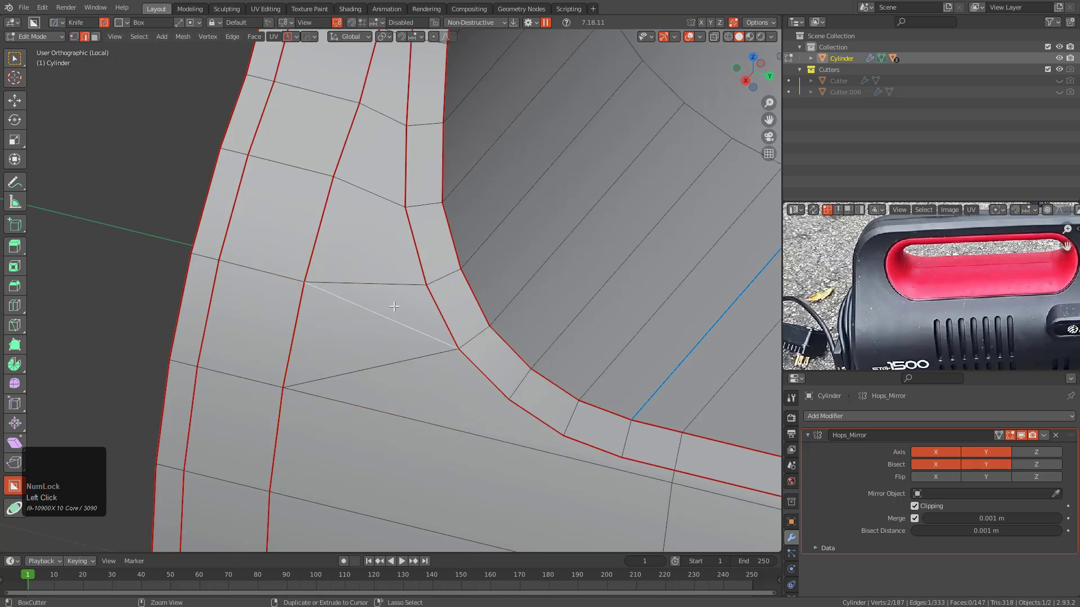
{"action": "key", "text": "ctrl+x"}
{"action": "scroll", "coordinate": [302, 284], "scroll_direction": "down", "scroll_amount": 2}
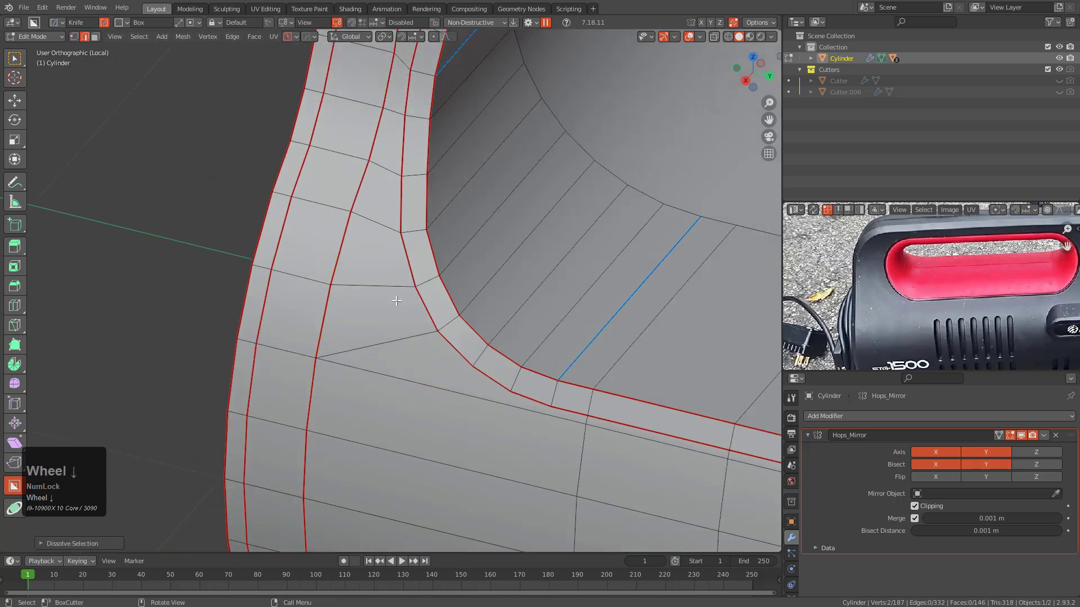
Add two vertical loop cuts below the opening's lower corner, sliding the second under the matching rim vertex.
{"action": "middle_click_drag", "start_coordinate": [397, 301], "coordinate": [427, 327], "text": "shift"}
{"action": "key", "text": "ctrl+r"}
{"action": "left_click", "coordinate": [429, 328]}
{"action": "key", "text": "1"}
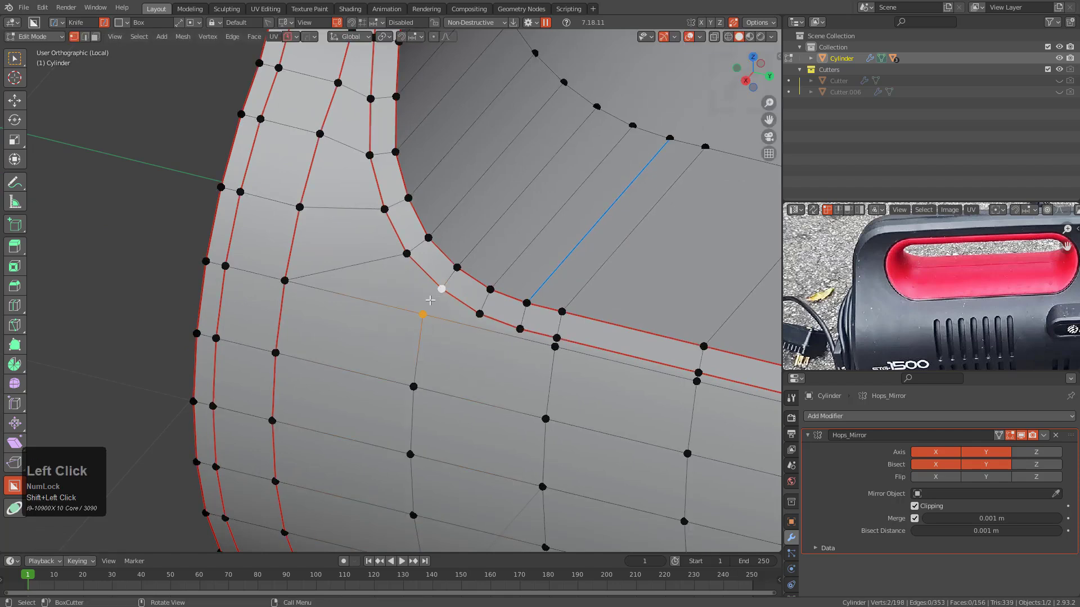
{"action": "left_click", "coordinate": [485, 342]}
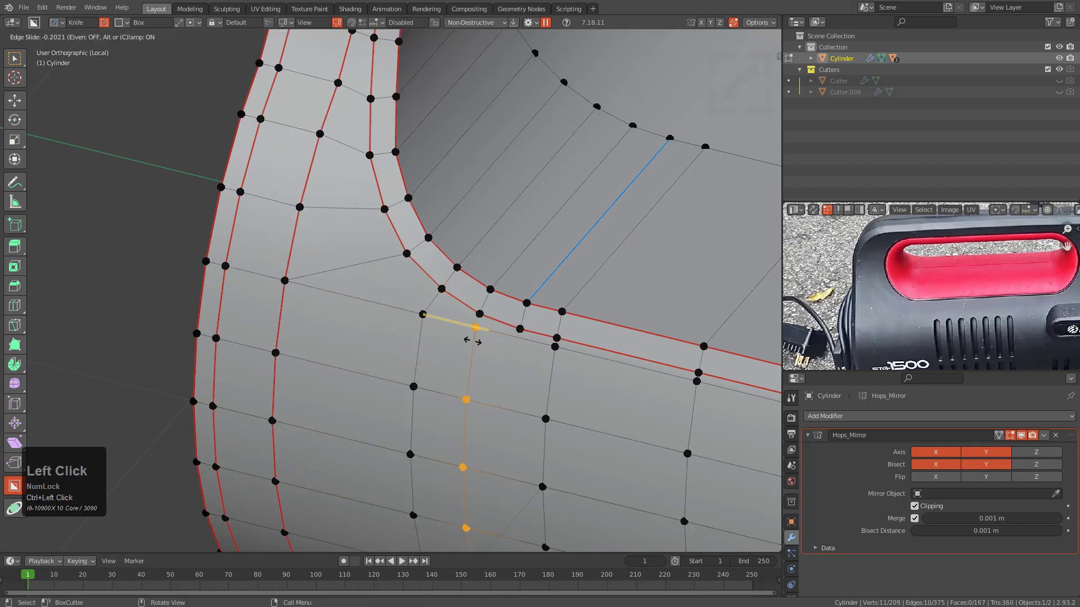
{"action": "left_click", "coordinate": [472, 340]}
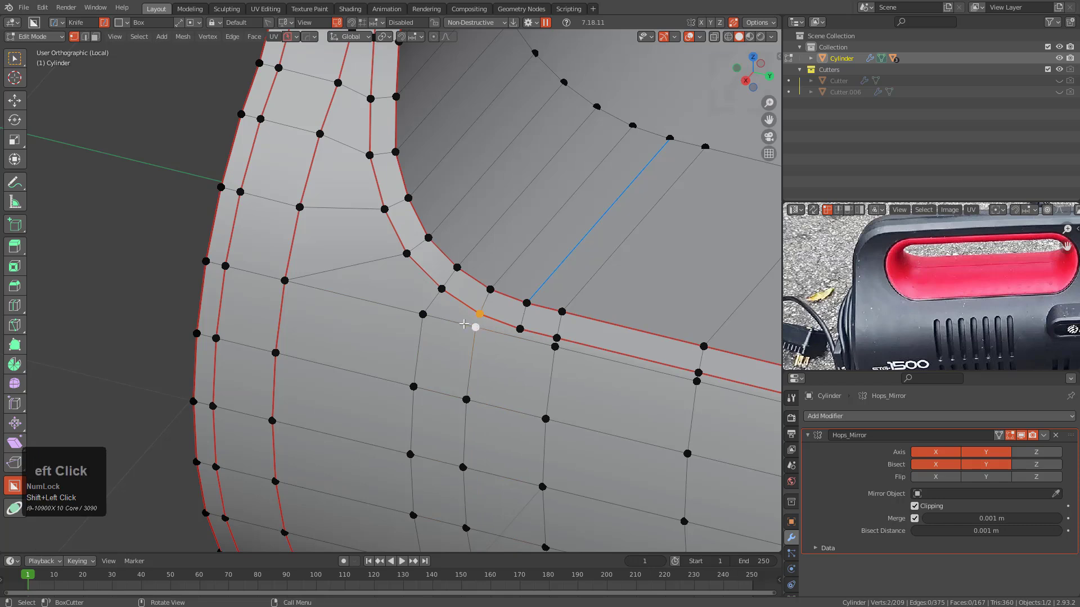
Add a third vertical loop cut below the rim and slide it into line with the next rim vertex.
{"action": "left_click", "coordinate": [514, 344]}
{"action": "right_click", "coordinate": [513, 344]}
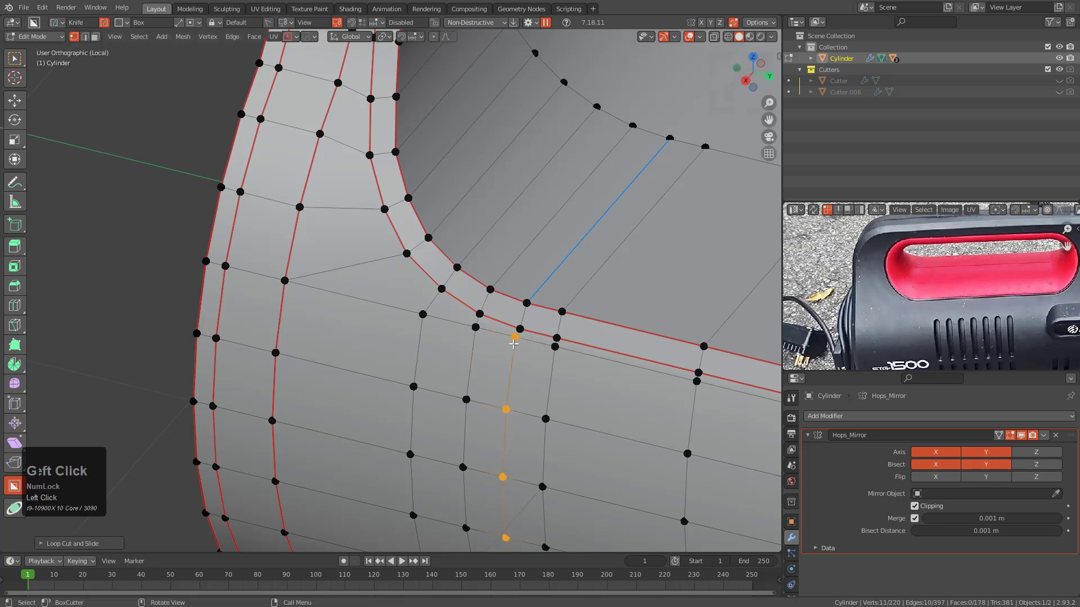
{"action": "key", "text": "g"}
{"action": "key", "text": "g"}
{"action": "left_click", "coordinate": [521, 337]}
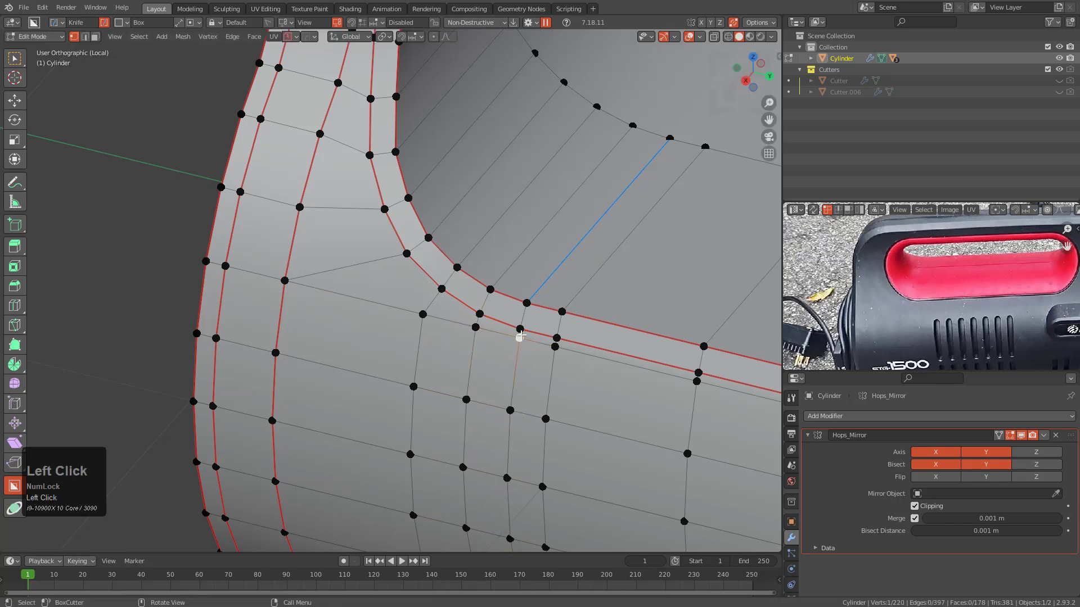
Examine the added loops and the surface flow around the opening from several angles in edit and object mode.
{"action": "middle_click_drag", "start_coordinate": [511, 342], "coordinate": [438, 192]}
{"action": "middle_click_drag", "start_coordinate": [363, 228], "coordinate": [667, 272]}
{"action": "scroll", "coordinate": [268, 229], "scroll_direction": "up", "scroll_amount": 2}
{"action": "middle_click_drag", "start_coordinate": [153, 199], "coordinate": [354, 294]}
{"action": "scroll", "coordinate": [321, 258], "scroll_direction": "down", "scroll_amount": 2}
{"action": "key", "text": "Tab"}
{"action": "middle_click_drag", "start_coordinate": [320, 258], "coordinate": [393, 361]}
{"action": "middle_click_drag", "start_coordinate": [436, 289], "coordinate": [410, 251], "text": "shift"}
{"action": "scroll", "coordinate": [446, 301], "scroll_direction": "up", "scroll_amount": 4}
Select the whole mesh and clear its sharp edge markings with the HardOps Mark operation.
{"action": "key", "text": "Tab"}
{"action": "key", "text": "a"}
{"action": "key", "text": "q"}
{"action": "left_click", "coordinate": [448, 287]}
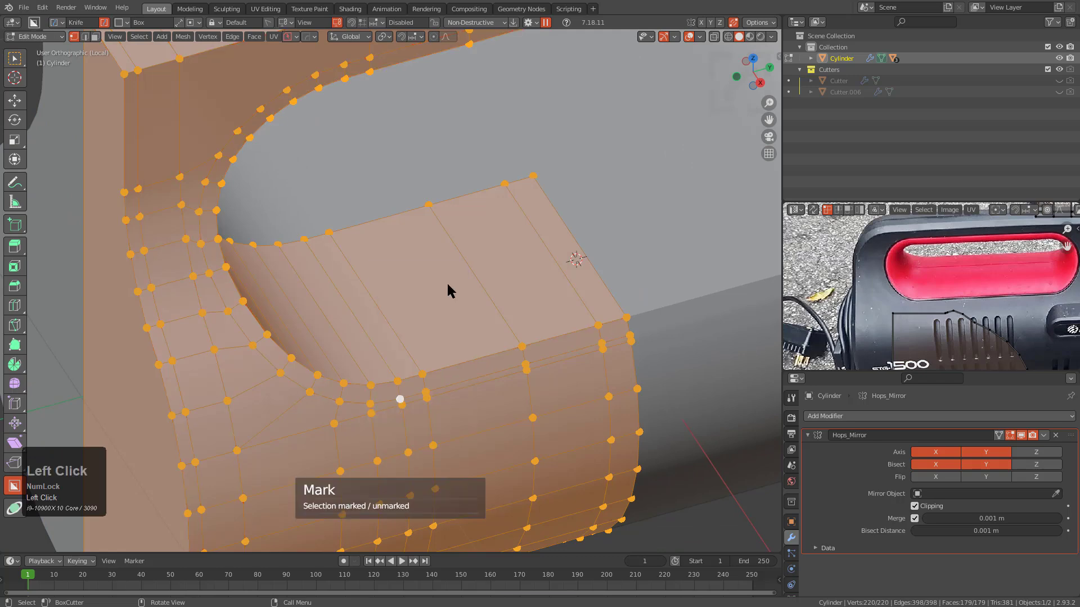
Preview the smoothed body by adding a Subdivision modifier at level 2.
{"action": "key", "text": "Tab"}
{"action": "key", "text": "ctrl+1"}
{"action": "scroll", "coordinate": [409, 310], "scroll_direction": "down", "scroll_amount": 3}
{"action": "middle_click_drag", "start_coordinate": [409, 311], "coordinate": [467, 245]}
{"action": "scroll", "coordinate": [359, 261], "scroll_direction": "down", "scroll_amount": 4}
{"action": "scroll", "coordinate": [413, 264], "scroll_direction": "up", "scroll_amount": 4}
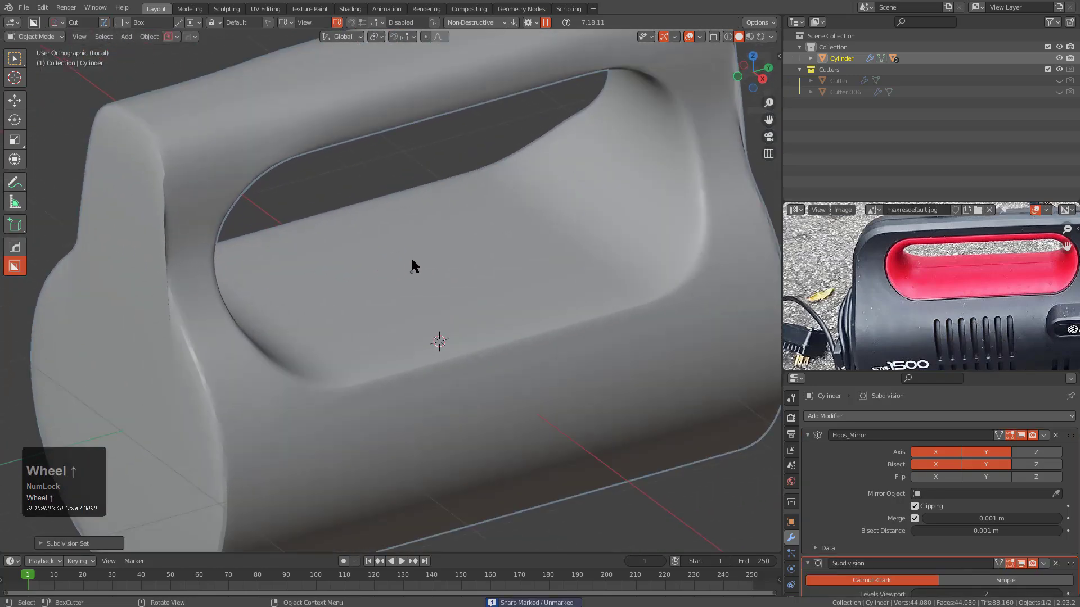
Display the wireframe over the subdivided body to examine its topology, and hide it again.
{"action": "middle_click_drag", "start_coordinate": [184, 264], "coordinate": [147, 255]}
{"action": "key", "text": "alt+v"}
{"action": "left_click", "coordinate": [136, 281]}
{"action": "key", "text": "alt+v"}
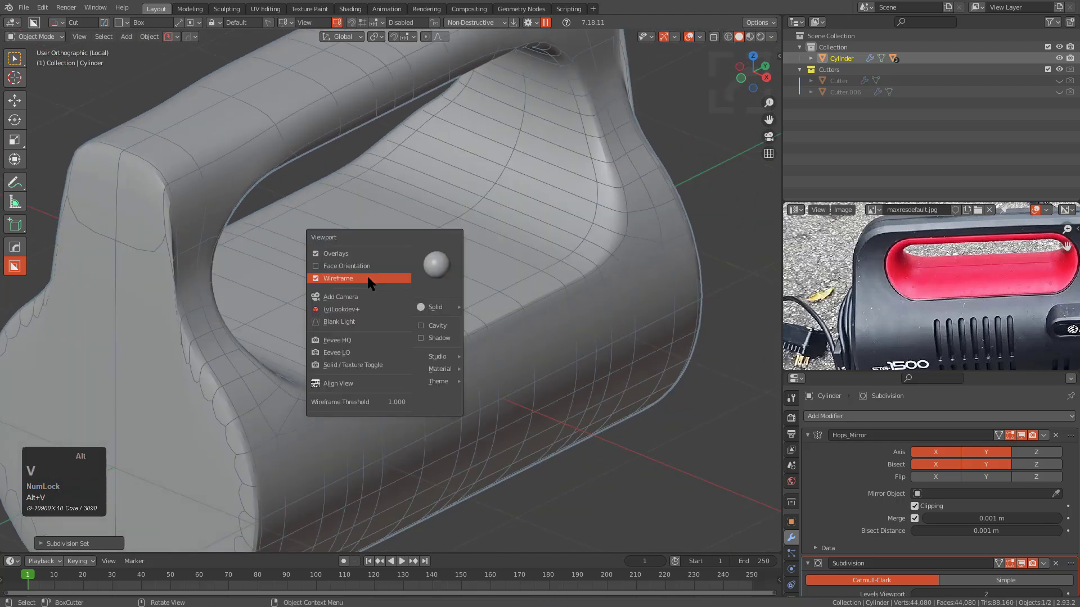
{"action": "left_click", "coordinate": [367, 275]}
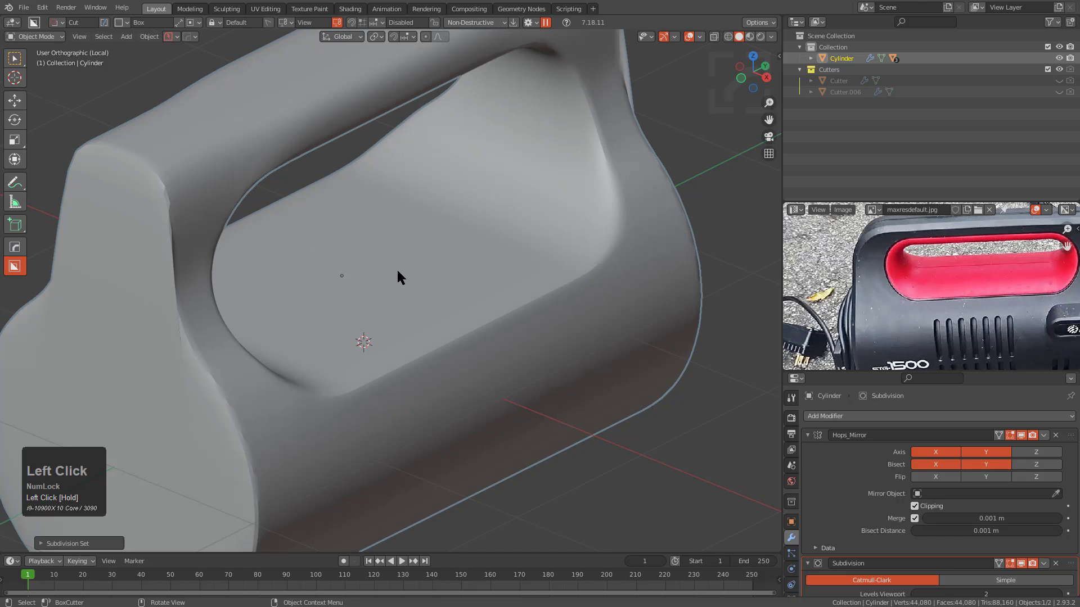
Remove the Subdivision modifier and add a Triangulate modifier with a minimum of 5 vertices through HardOps.
{"action": "left_click", "coordinate": [807, 435]}
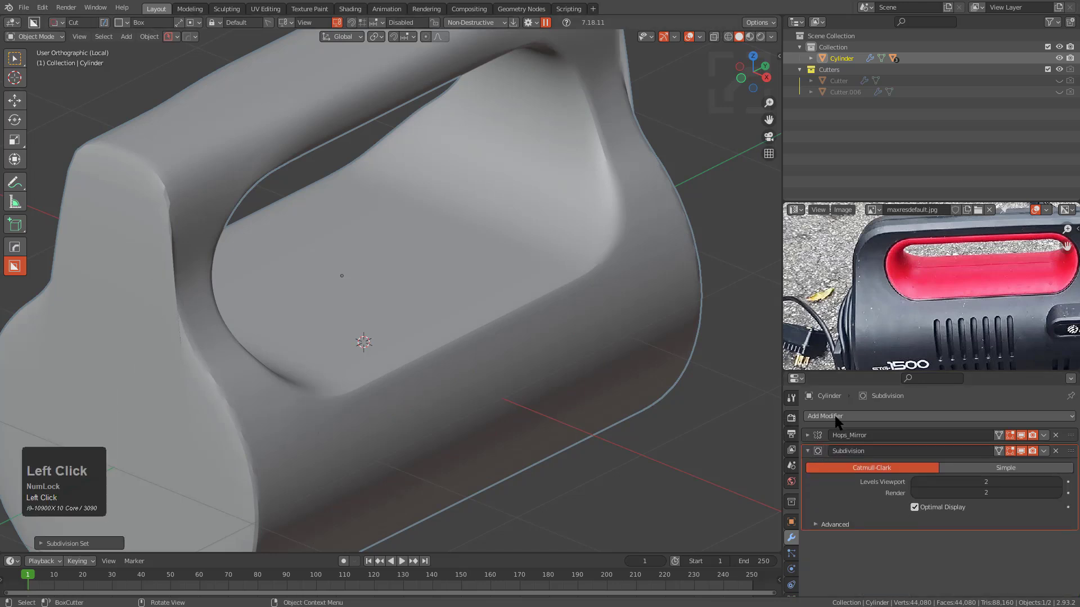
{"action": "left_click", "coordinate": [1056, 451]}
{"action": "key", "text": "q"}
{"action": "mouse_move", "coordinate": [462, 377]}
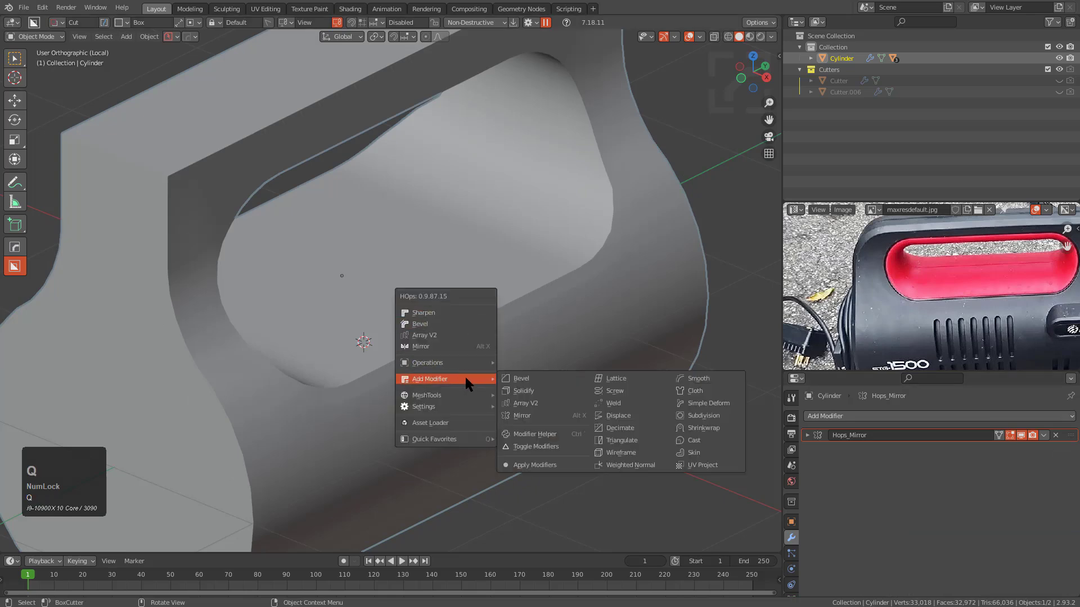
{"action": "left_click", "coordinate": [629, 440]}
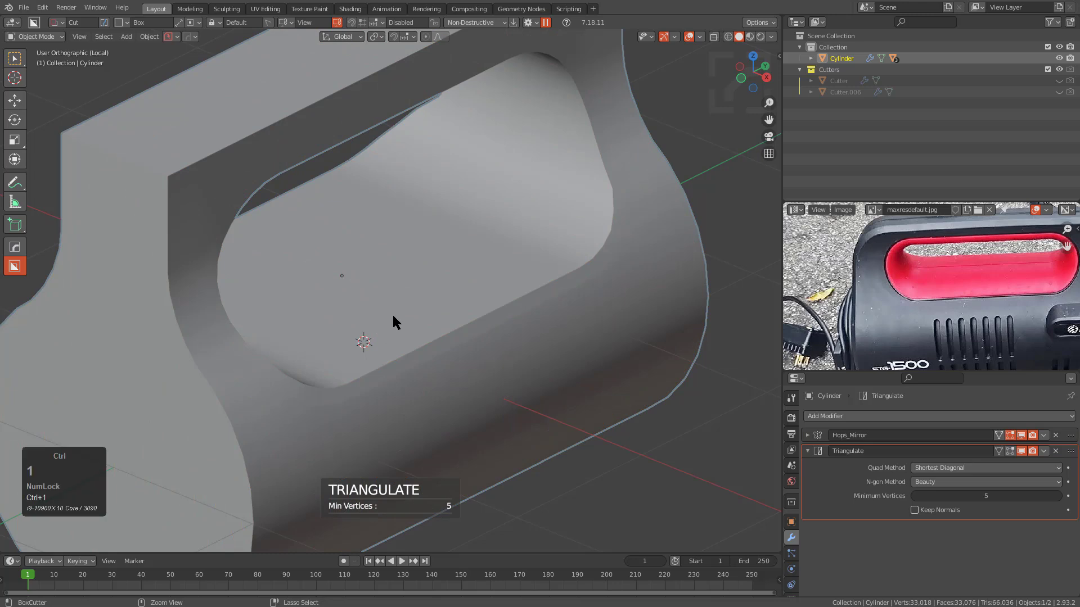
Add a level 2 Subdivision modifier after the Triangulate modifier, and look over the sharpening options in the HOps Helper.
{"action": "key", "text": "ctrl+1"}
{"action": "key", "text": "ctrl+2"}
{"action": "middle_click_drag", "start_coordinate": [403, 314], "coordinate": [362, 301]}
{"action": "key", "text": "ctrl+grave"}
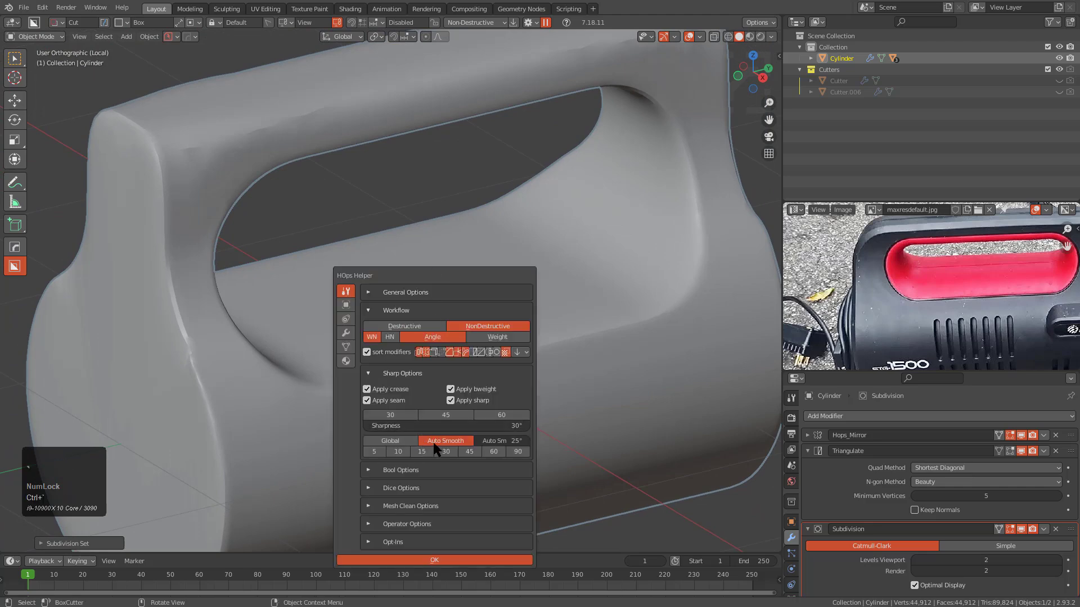
{"action": "middle_click_drag", "start_coordinate": [282, 353], "coordinate": [269, 337]}
{"action": "scroll", "coordinate": [416, 272], "scroll_direction": "up", "scroll_amount": 3}
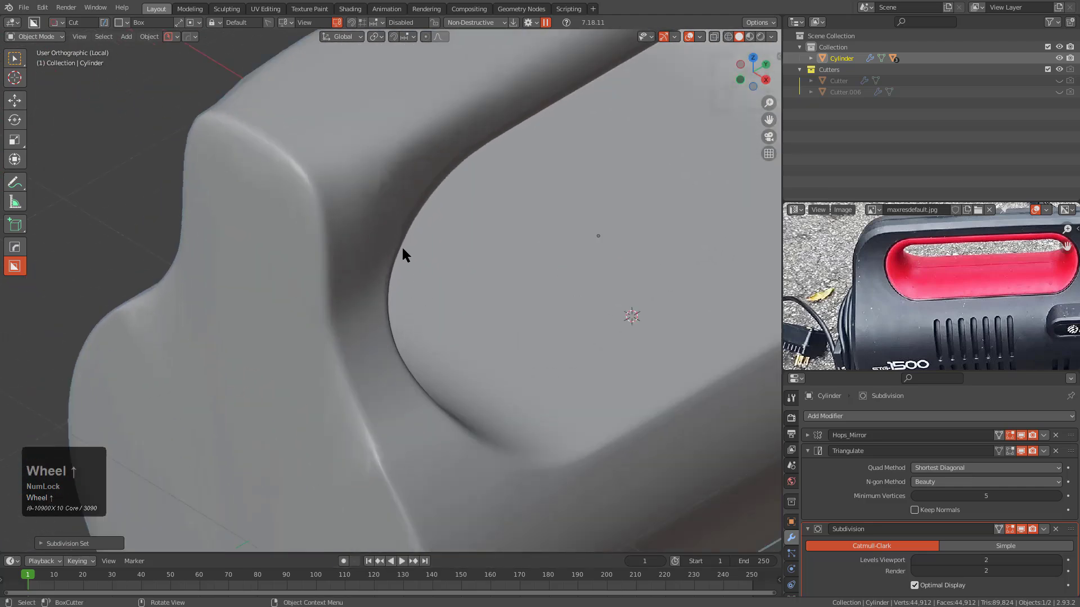
Bevel the handle's upper outer long edge with two segments, about 0.08 m wide, and check the smoothed result.
{"action": "middle_click_drag", "start_coordinate": [416, 272], "coordinate": [353, 198]}
{"action": "key", "text": "Tab"}
{"action": "key", "text": "KP_2"}
{"action": "key", "text": "KP_2"}
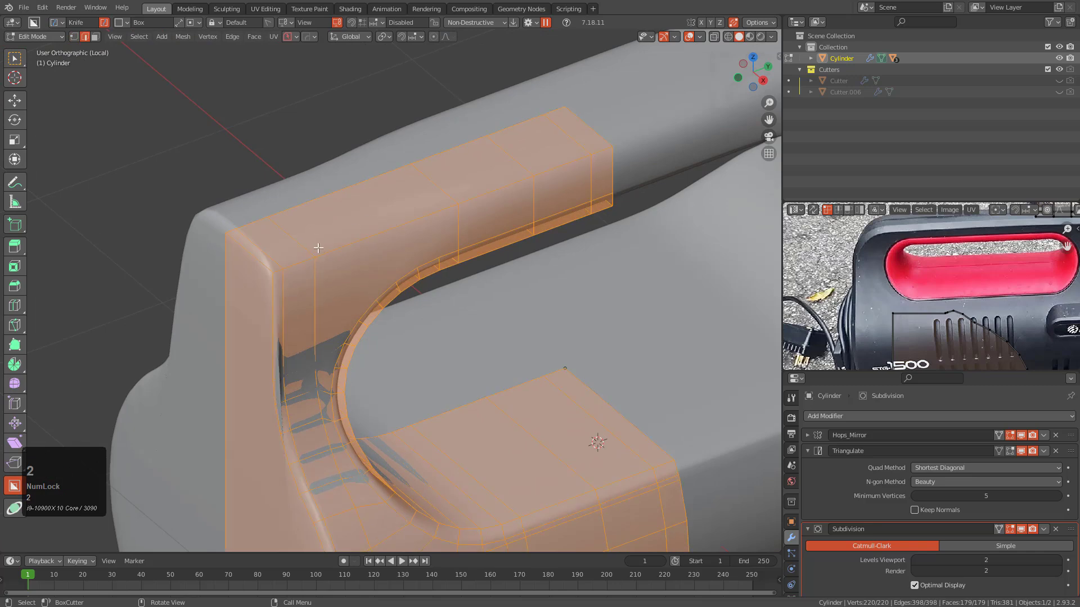
{"action": "left_click", "coordinate": [290, 259]}
{"action": "middle_click_drag", "start_coordinate": [290, 259], "coordinate": [361, 241]}
{"action": "scroll", "coordinate": [434, 241], "scroll_direction": "up", "scroll_amount": 2}
{"action": "key", "text": "ctrl+b"}
{"action": "scroll", "coordinate": [494, 303], "scroll_direction": "up", "scroll_amount": 1}
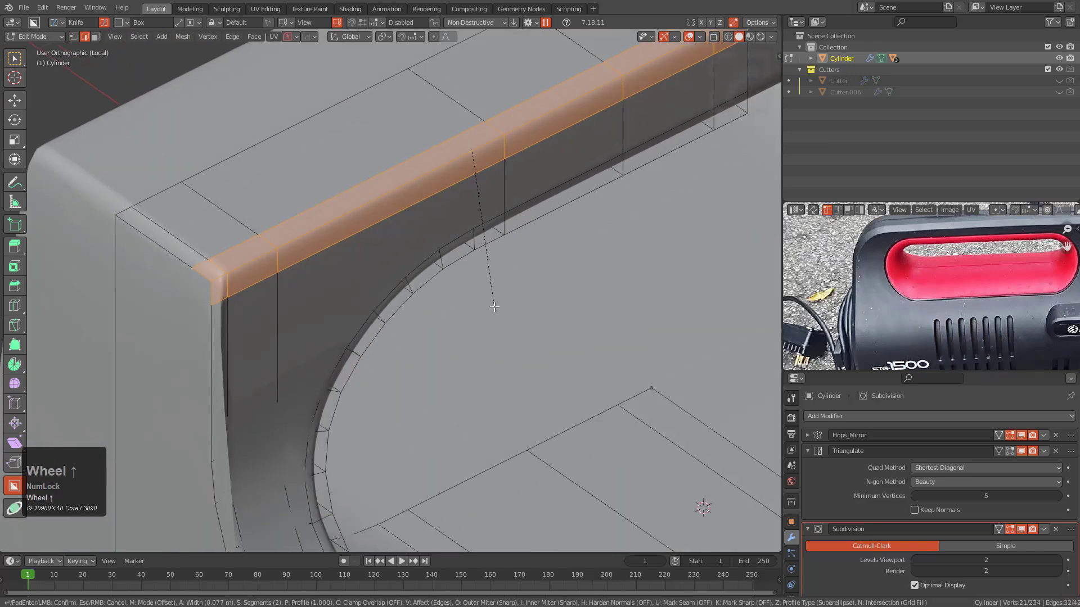
{"action": "left_click", "coordinate": [496, 313]}
{"action": "middle_click_drag", "start_coordinate": [494, 313], "coordinate": [556, 315]}
{"action": "key", "text": "Tab"}
{"action": "middle_click_drag", "start_coordinate": [414, 320], "coordinate": [360, 263]}
Inset the body's flat end face with Boundary off, matching the inset to the beveled handle edge.
{"action": "left_click", "coordinate": [806, 450]}
{"action": "middle_click_drag", "start_coordinate": [632, 383], "coordinate": [485, 309]}
{"action": "key", "text": "Tab"}
{"action": "key", "text": "3"}
{"action": "scroll", "coordinate": [398, 386], "scroll_direction": "down", "scroll_amount": 4}
{"action": "left_click", "coordinate": [397, 385]}
{"action": "scroll", "coordinate": [622, 454], "scroll_direction": "up", "scroll_amount": 6}
{"action": "key", "text": "i"}
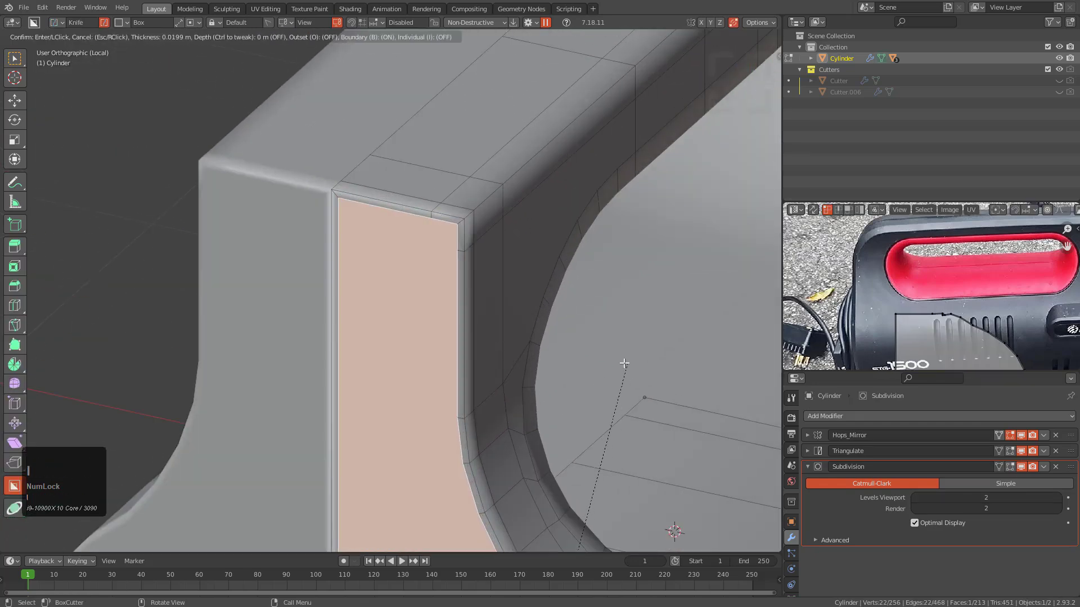
{"action": "key", "text": "b"}
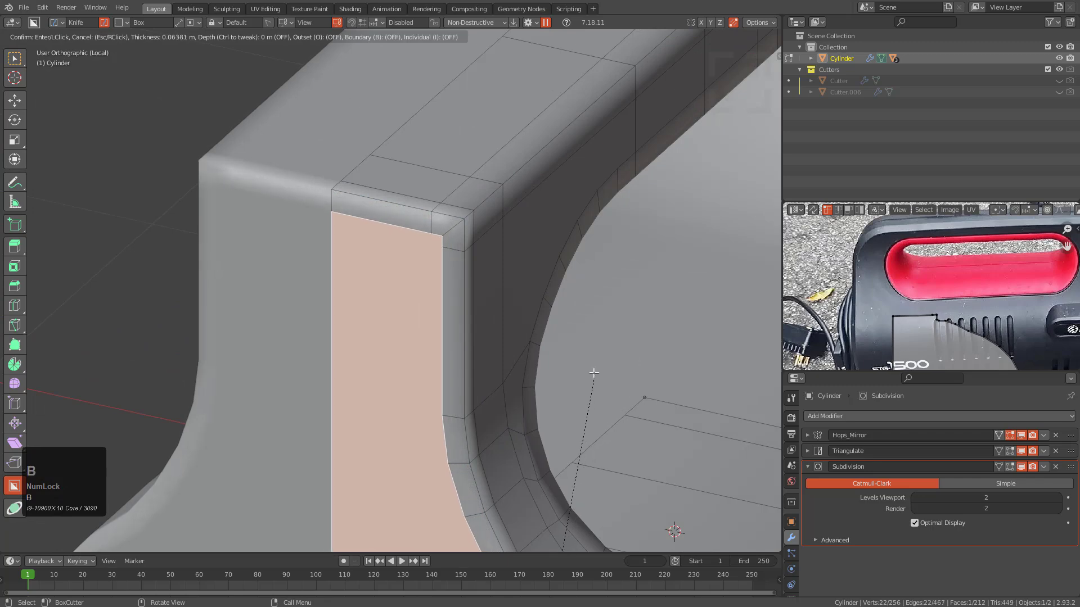
{"action": "left_click", "coordinate": [570, 381]}
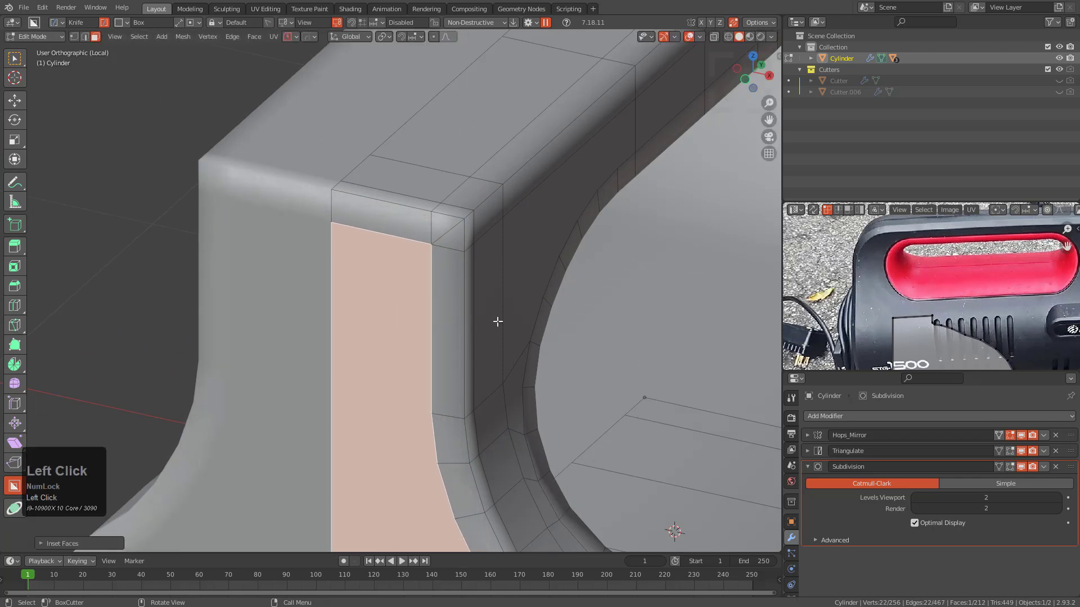
Merge the overlapping vertices at the upper corner where the inset meets the bevel loop.
{"action": "scroll", "coordinate": [357, 366], "scroll_direction": "up", "scroll_amount": 3}
{"action": "scroll", "coordinate": [506, 291], "scroll_direction": "up", "scroll_amount": 3}
{"action": "key", "text": "1"}
{"action": "left_click", "coordinate": [484, 304]}
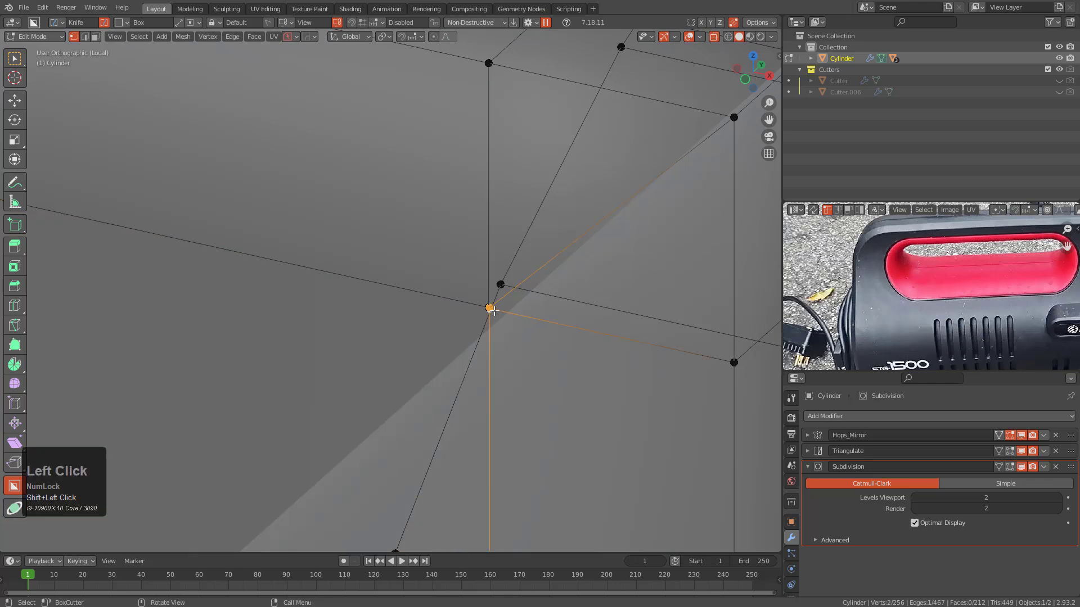
{"action": "key", "text": "m"}
{"action": "left_click", "coordinate": [474, 361]}
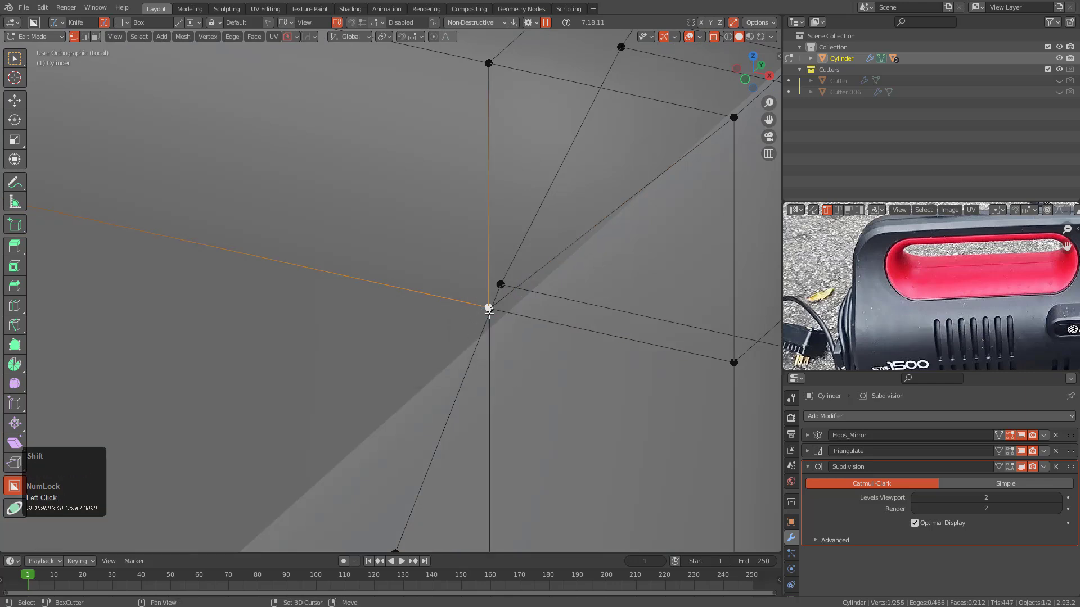
Dissolve the diagonal edge across the inset's corner face, and inspect the smoothed handle corner.
{"action": "middle_click_drag", "start_coordinate": [492, 313], "coordinate": [430, 332]}
{"action": "key", "text": "2"}
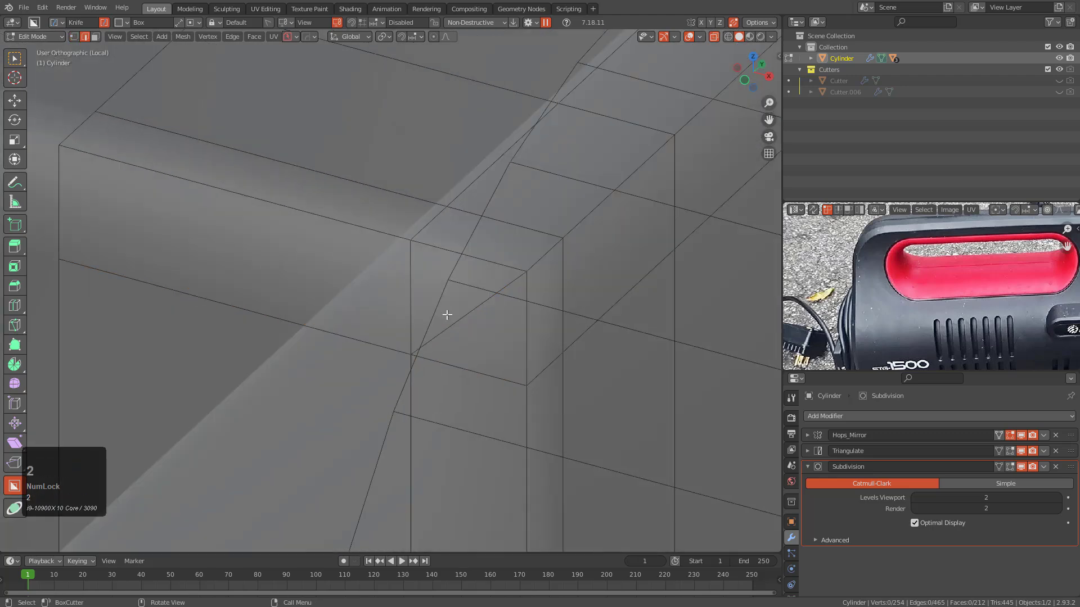
{"action": "scroll", "coordinate": [447, 314], "scroll_direction": "down", "scroll_amount": 8}
{"action": "key", "text": "Tab"}
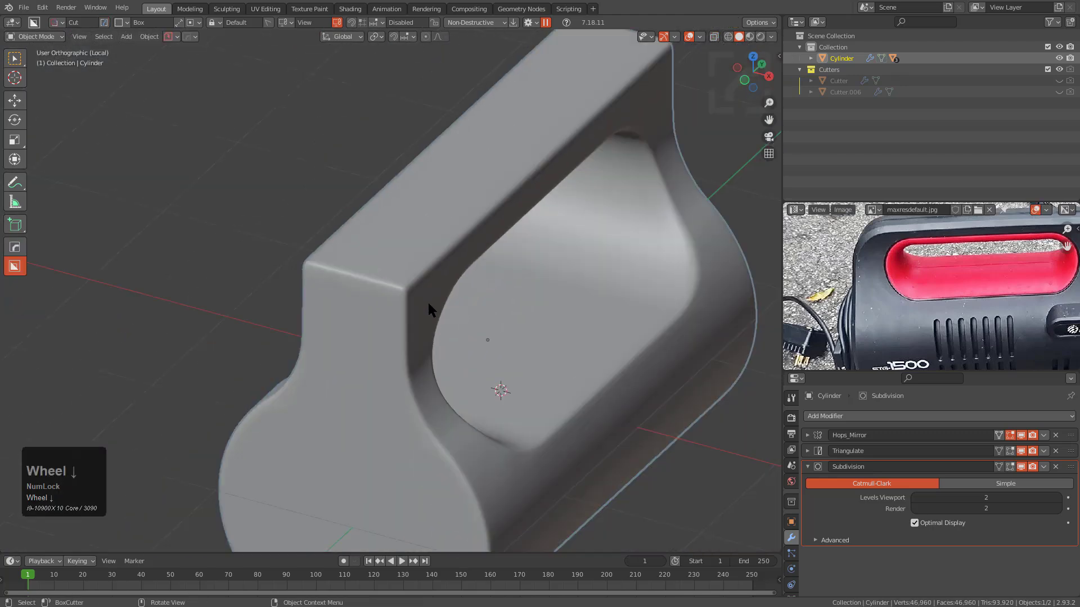
{"action": "middle_click_drag", "start_coordinate": [395, 300], "coordinate": [366, 303]}
{"action": "key", "text": "Tab"}
{"action": "middle_click_drag", "start_coordinate": [351, 268], "coordinate": [358, 222]}
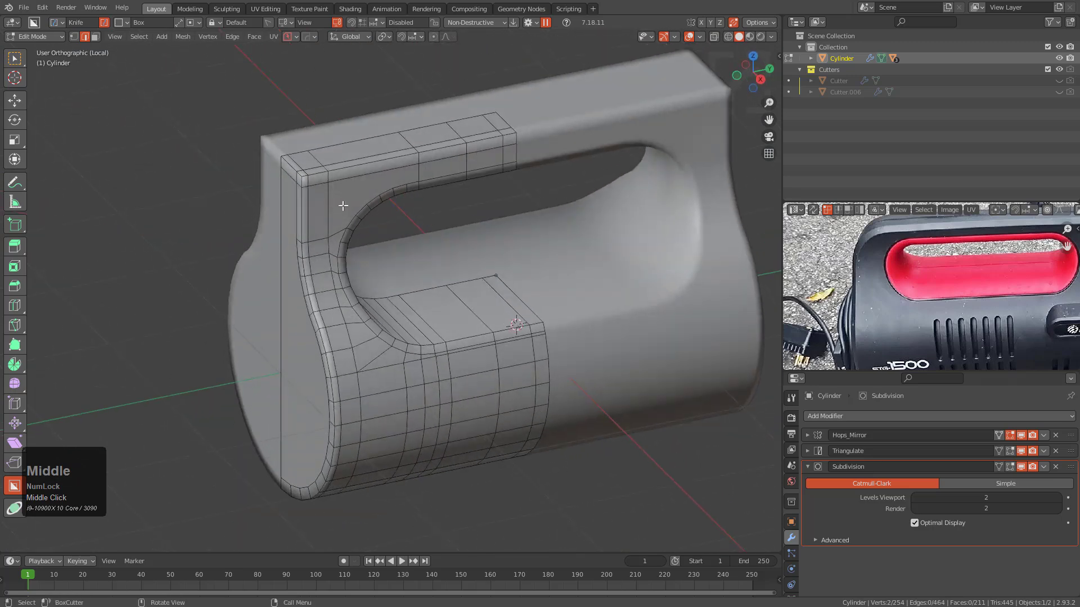
{"action": "scroll", "coordinate": [398, 308], "scroll_direction": "up", "scroll_amount": 6}
{"action": "key", "text": "Tab"}
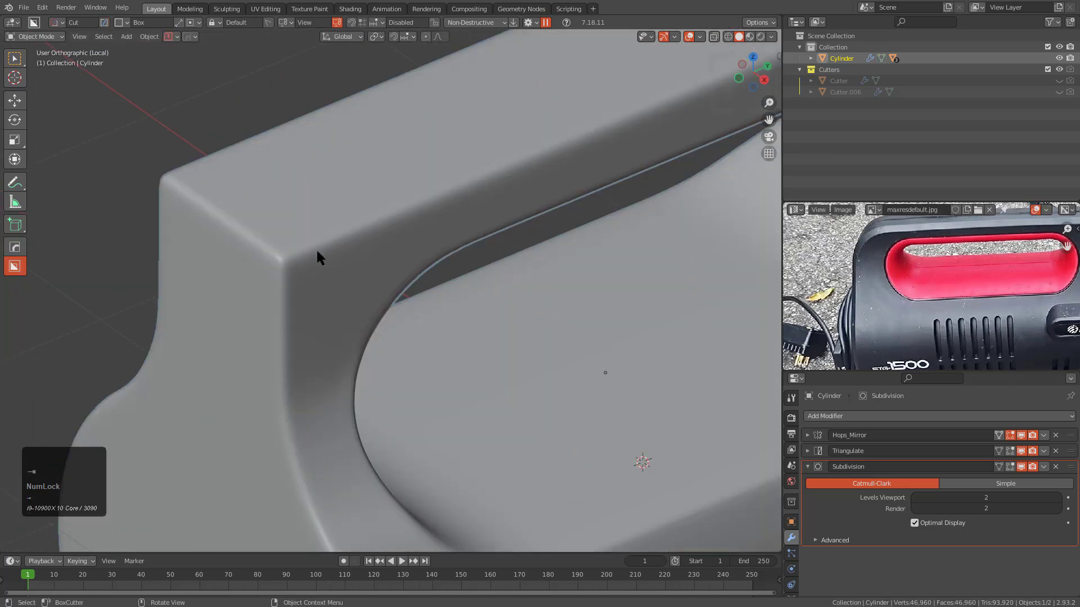
{"action": "scroll", "coordinate": [304, 246], "scroll_direction": "down", "scroll_amount": 3}
{"action": "key", "text": "Tab"}
{"action": "middle_click_drag", "start_coordinate": [450, 289], "coordinate": [400, 293]}
{"action": "key", "text": "ctrl+r"}
{"action": "left_click", "coordinate": [400, 241]}
{"action": "right_click", "coordinate": [402, 240]}
{"action": "key", "text": "ctrl+x"}
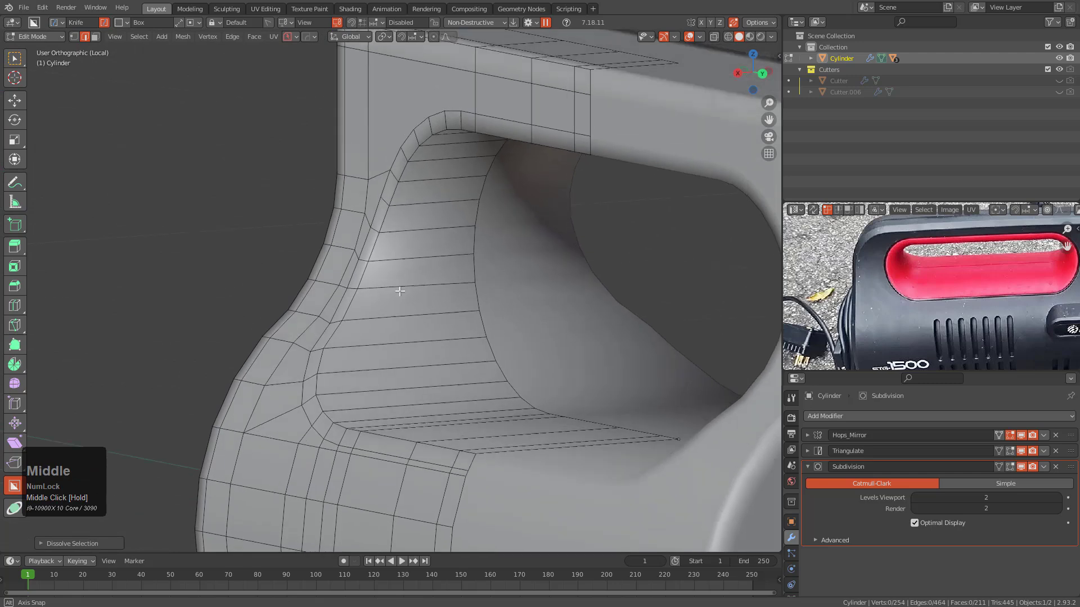
Add an edge loop around the handle opening's inner wall, slid close to the rim with Even and Flipped on.
{"action": "key", "text": "ctrl+r"}
{"action": "left_click", "coordinate": [406, 308]}
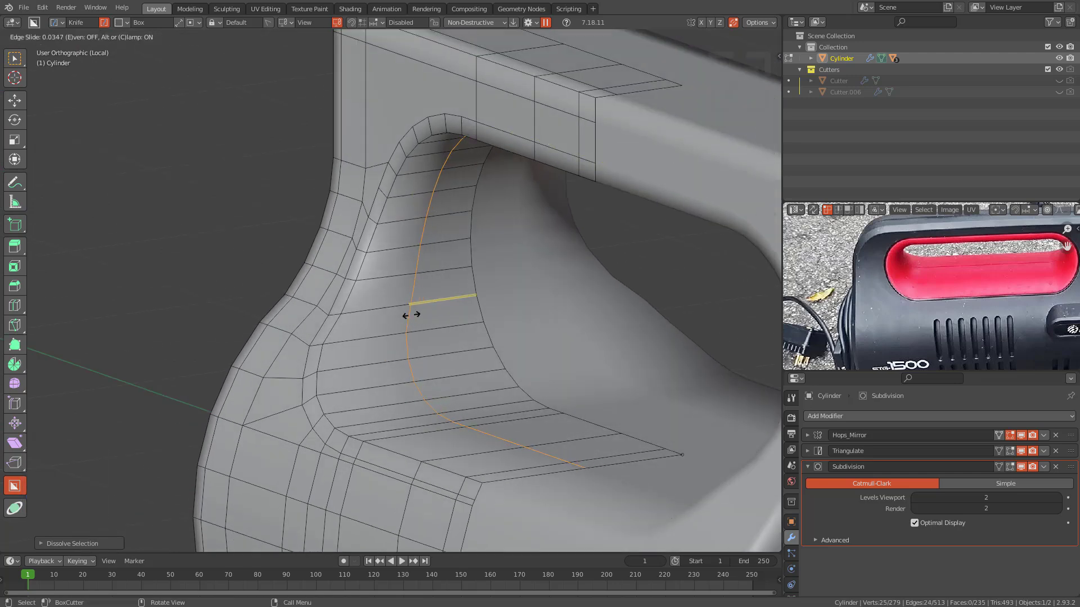
{"action": "key", "text": "e"}
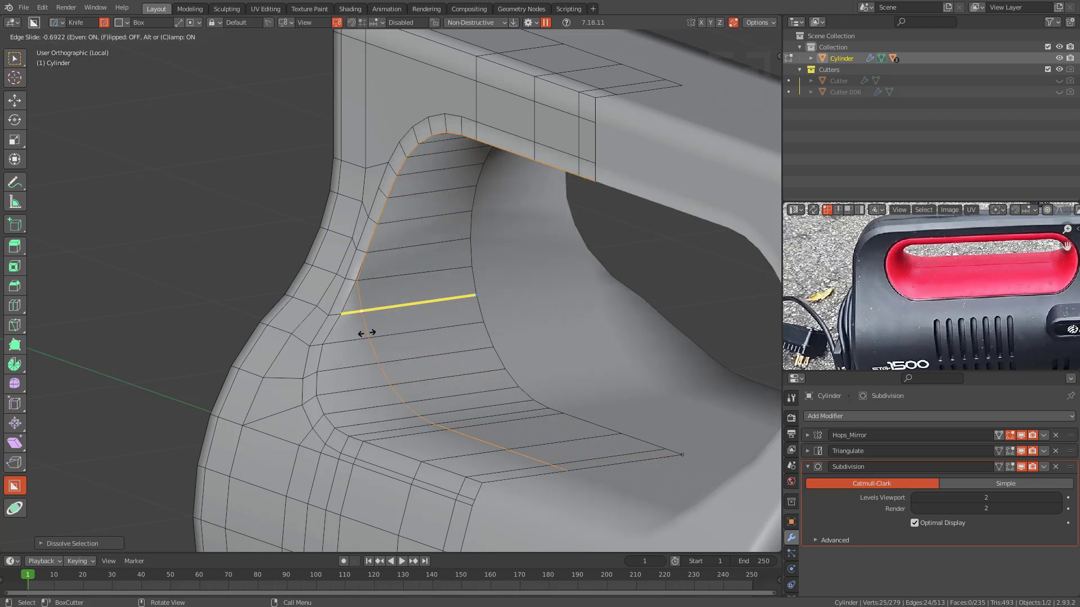
{"action": "key", "text": "f"}
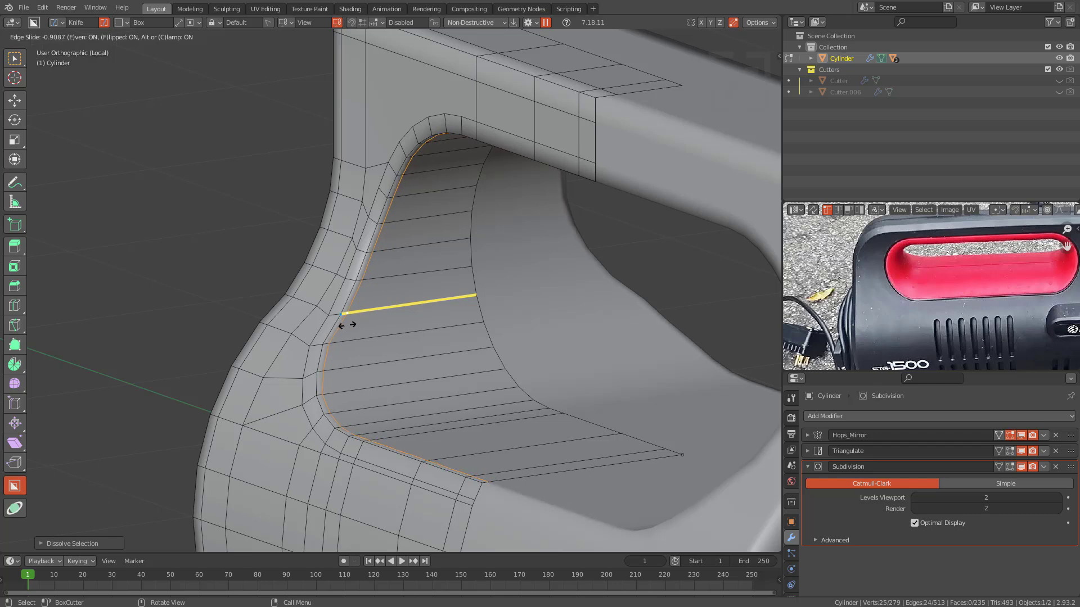
{"action": "left_click", "coordinate": [360, 324]}
Add a centered edge loop running horizontally across the handle's upright, just below its upper corner.
{"action": "mouse_move", "coordinate": [360, 324]}
{"action": "middle_mouse_down"}
{"action": "mouse_move", "coordinate": [421, 377]}
{"action": "mouse_move", "coordinate": [441, 431]}
{"action": "mouse_move", "coordinate": [425, 360]}
{"action": "mouse_move", "coordinate": [360, 315]}
{"action": "middle_mouse_up"}
{"action": "scroll", "coordinate": [306, 301], "scroll_direction": "up", "scroll_amount": 3}
{"action": "key", "text": "ctrl+r"}
{"action": "scroll", "coordinate": [321, 303], "scroll_direction": "up", "scroll_amount": 1}
{"action": "left_click", "coordinate": [320, 303]}
{"action": "right_click", "coordinate": [318, 304]}
Reroute the edges between the upright and the opening's curved rim, connecting matching vertices and dissolving the two old diagonals.
{"action": "key", "text": "1"}
{"action": "left_click", "coordinate": [314, 327]}
{"action": "left_click", "coordinate": [391, 318], "text": "shift"}
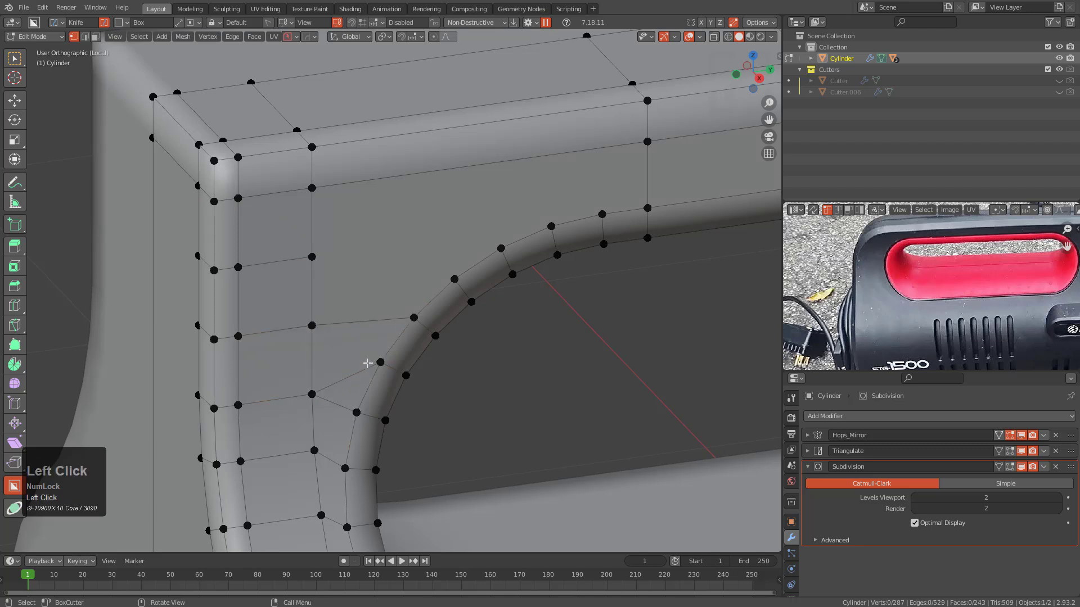
{"action": "key", "text": "2"}
{"action": "left_click", "coordinate": [341, 380]}
{"action": "key", "text": "ctrl+x"}
{"action": "key", "text": "1"}
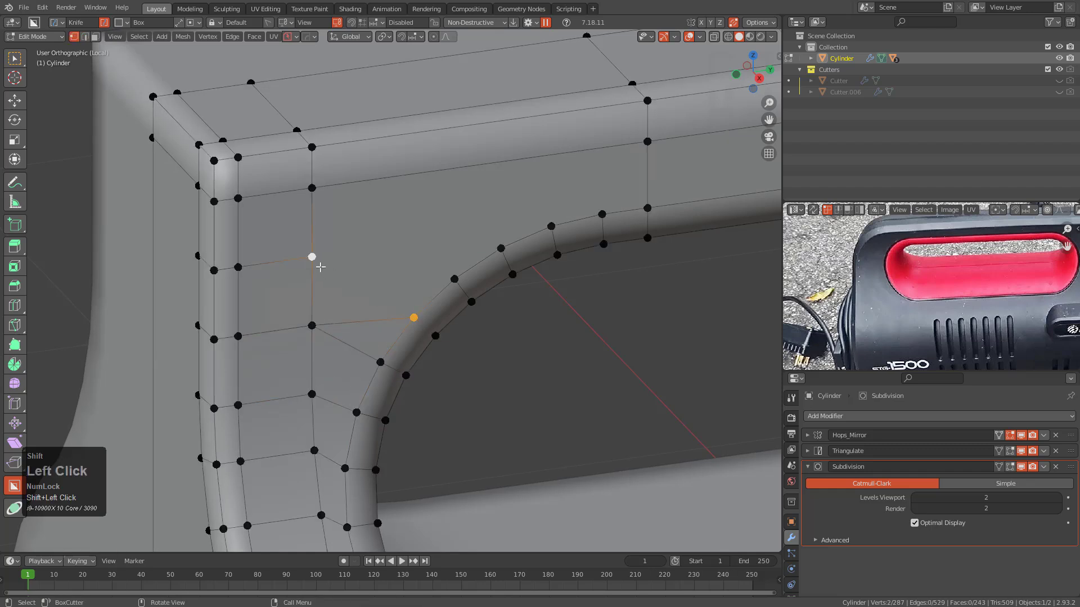
{"action": "key", "text": "2"}
{"action": "left_click", "coordinate": [353, 308]}
{"action": "key", "text": "ctrl+x"}
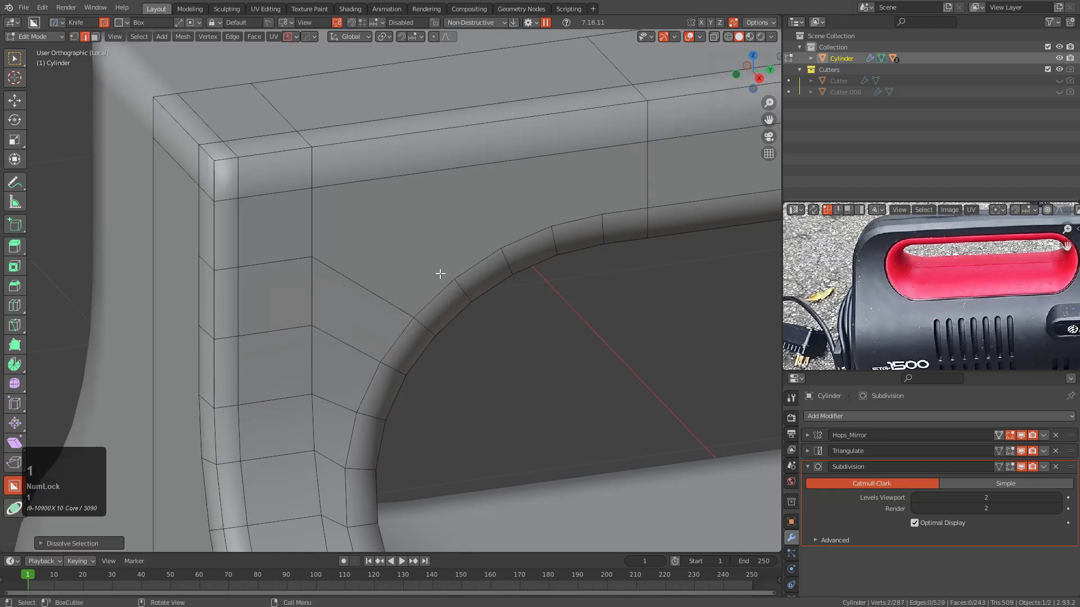
Connect the next vertex on the opening's curved rim to the upright loop's vertex at the handle's upper corner.
{"action": "left_click", "coordinate": [337, 194]}
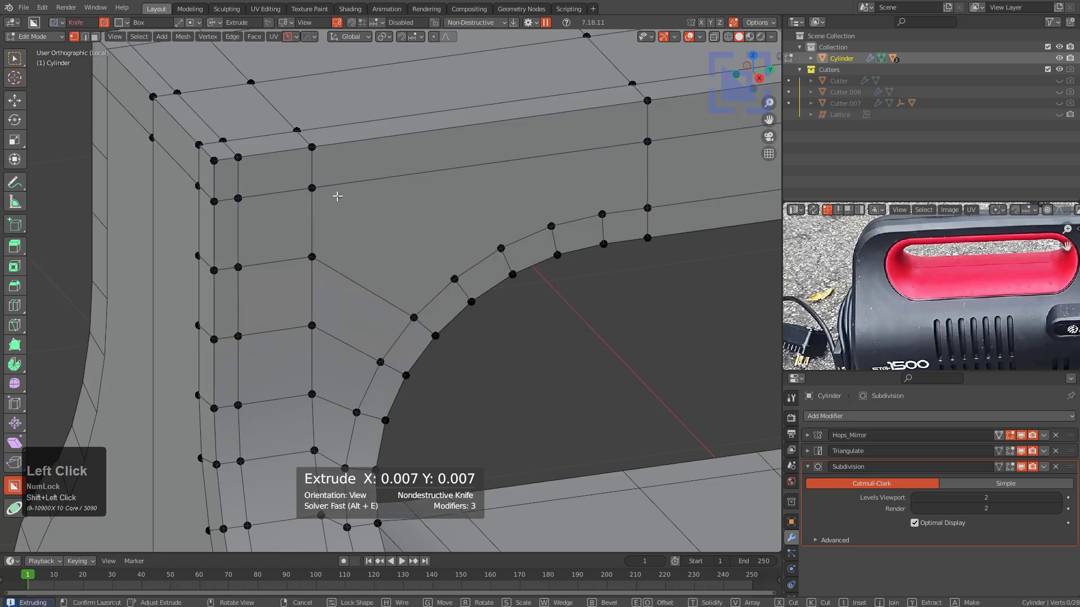
{"action": "key", "text": "Escape"}
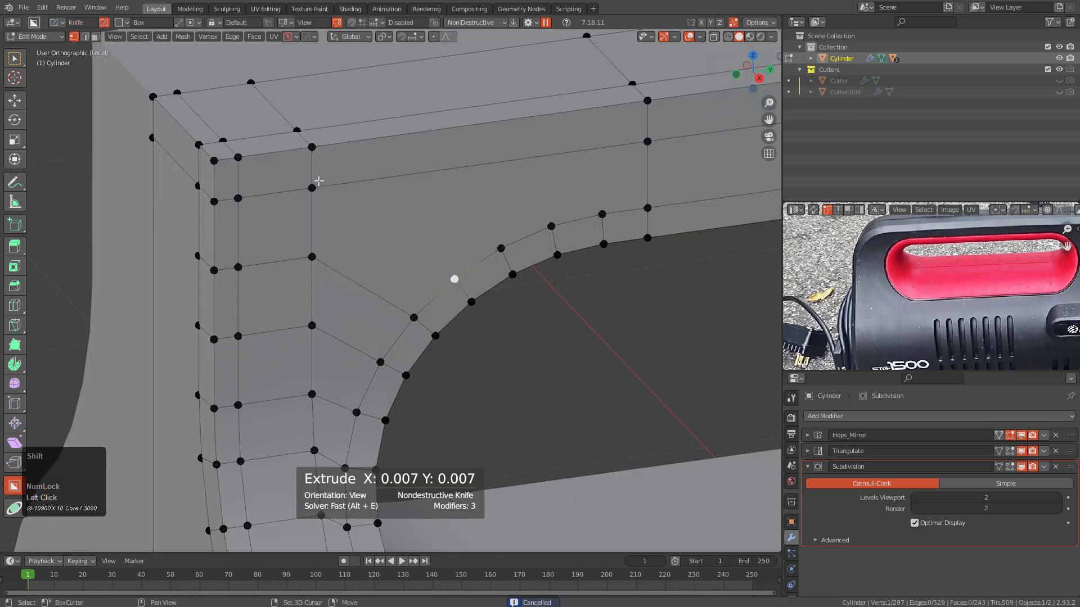
{"action": "left_click", "coordinate": [320, 183], "text": "shift"}
{"action": "middle_click_drag", "start_coordinate": [320, 183], "coordinate": [273, 241]}
{"action": "scroll", "coordinate": [261, 248], "scroll_direction": "up", "scroll_amount": 2}
{"action": "middle_click_drag", "start_coordinate": [354, 260], "coordinate": [357, 257]}
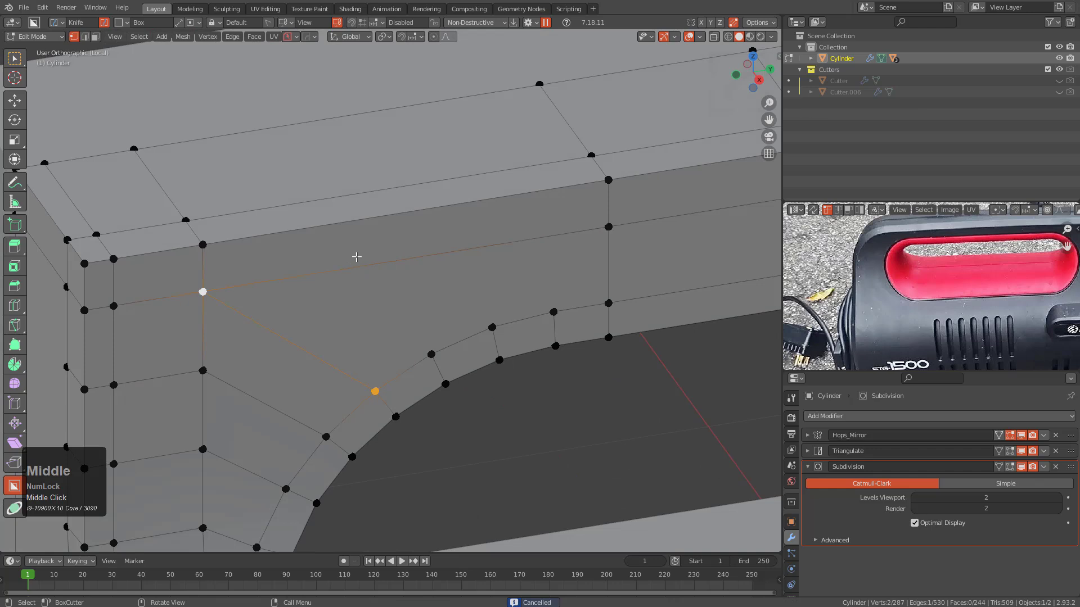
{"action": "key", "text": "k"}
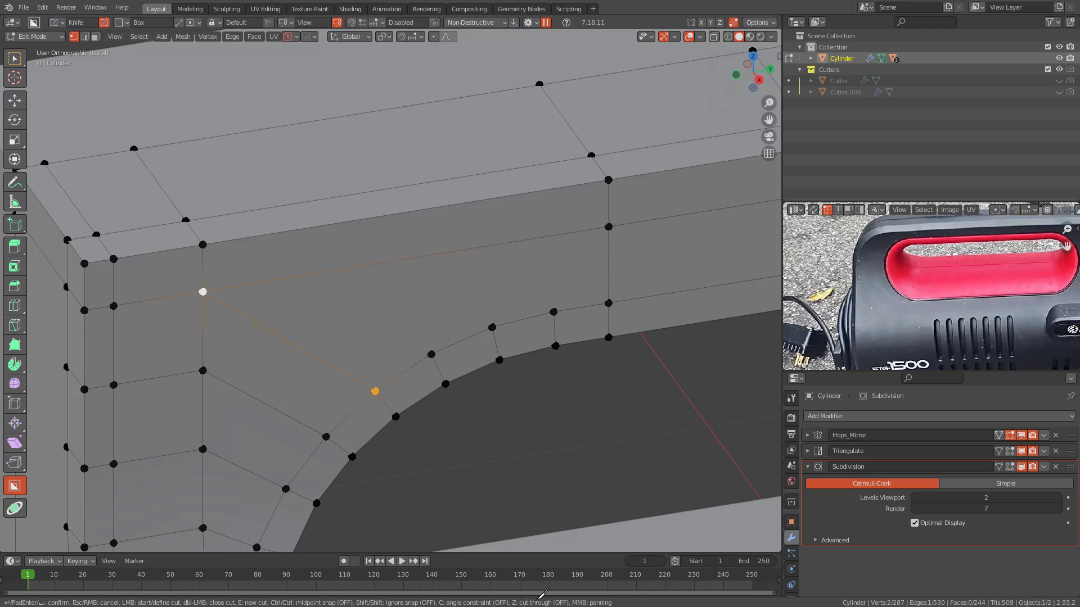
{"action": "key", "text": "z"}
{"action": "right_click", "coordinate": [403, 332]}
Add an edge loop across the handle's top near the upper corner and connect its end to the nearest rim vertex.
{"action": "key", "text": "ctrl+r"}
{"action": "left_click", "coordinate": [350, 221]}
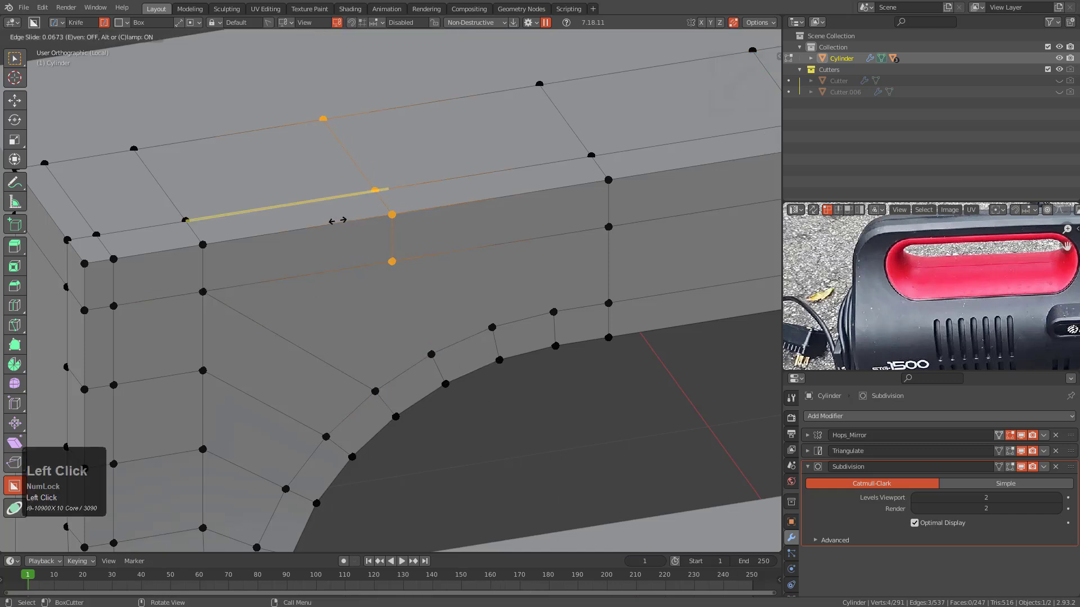
{"action": "left_click", "coordinate": [338, 220]}
{"action": "left_click", "coordinate": [386, 263]}
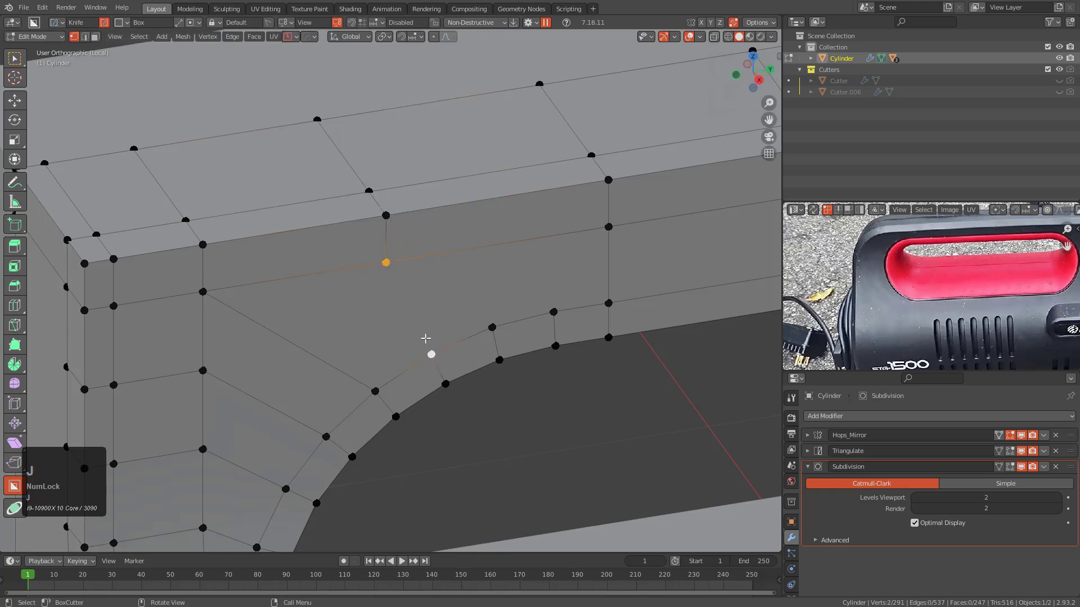
Add a second edge loop across the handle's top and slide the first loop's end vertex toward it.
{"action": "key", "text": "ctrl+r"}
{"action": "left_click", "coordinate": [480, 205]}
{"action": "left_click", "coordinate": [448, 205]}
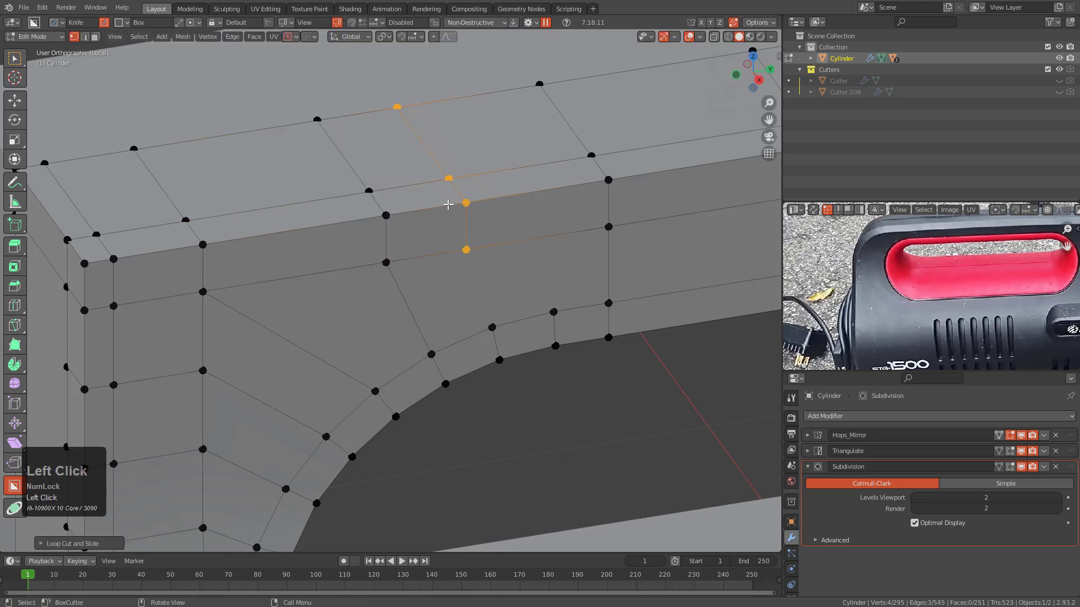
{"action": "left_click", "coordinate": [385, 263]}
{"action": "key", "text": "shift+v"}
{"action": "left_click", "coordinate": [401, 259]}
Slide the second loop's end vertex along its edge and connect it to the rim vertex below.
{"action": "left_click", "coordinate": [467, 250]}
{"action": "key", "text": "shift+v"}
{"action": "left_click", "coordinate": [474, 270]}
{"action": "left_click", "coordinate": [487, 308], "text": "shift"}
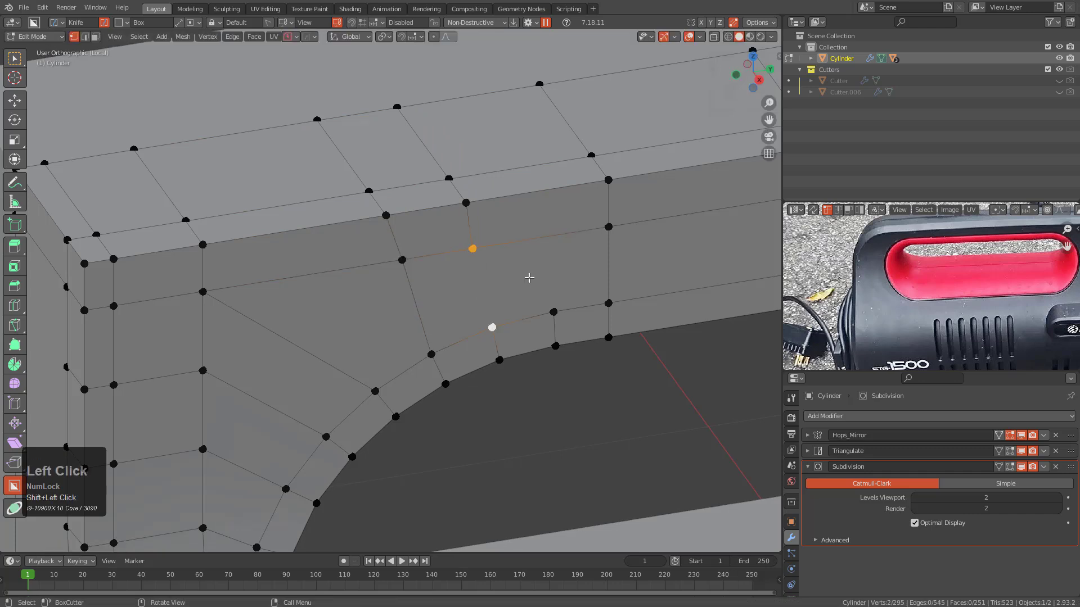
Add a third edge loop across the handle's top and connect its end to the last open rim vertex.
{"action": "key", "text": "ctrl+r"}
{"action": "left_click", "coordinate": [553, 187]}
{"action": "left_click", "coordinate": [551, 188]}
{"action": "left_click", "coordinate": [536, 258]}
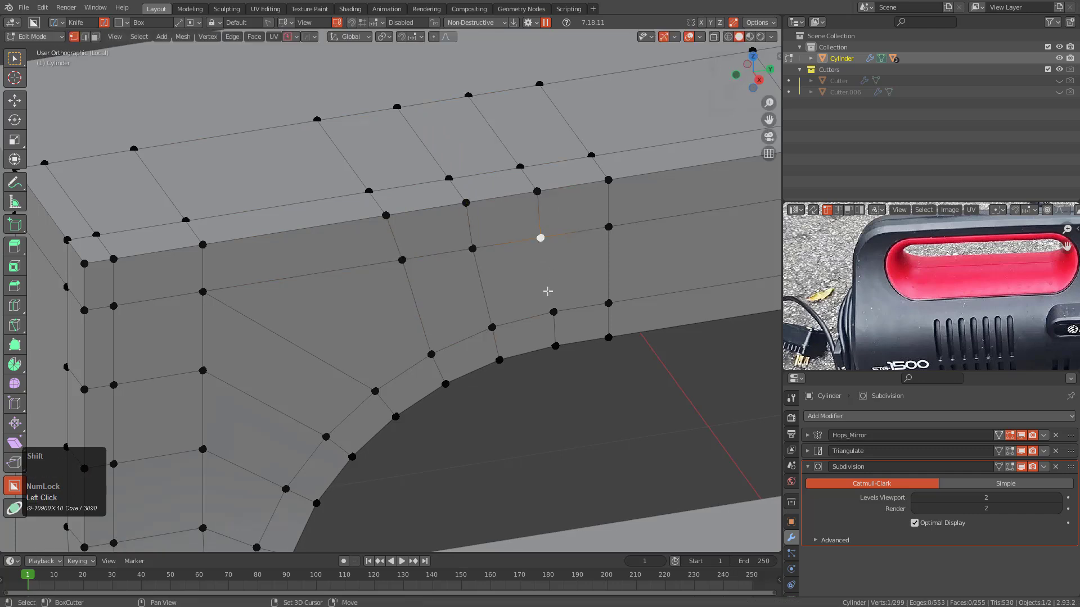
{"action": "scroll", "coordinate": [540, 295], "scroll_direction": "down", "scroll_amount": 3}
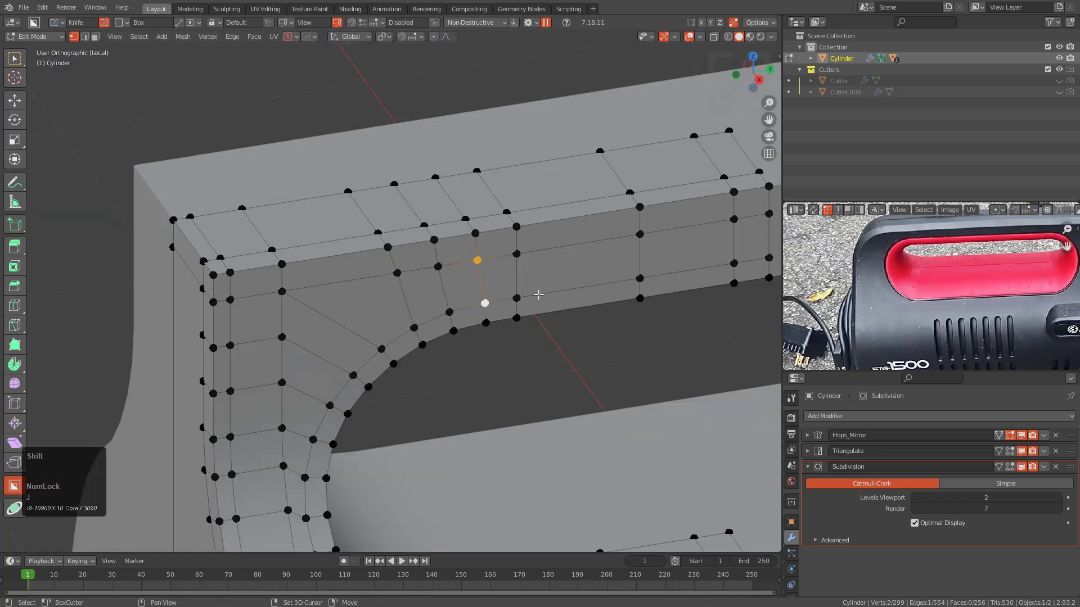
Add two centered edge loops across the straight section of the handle.
{"action": "middle_click_drag", "start_coordinate": [539, 294], "coordinate": [460, 254], "text": "shift"}
{"action": "left_click", "coordinate": [466, 247]}
{"action": "left_click", "coordinate": [569, 216]}
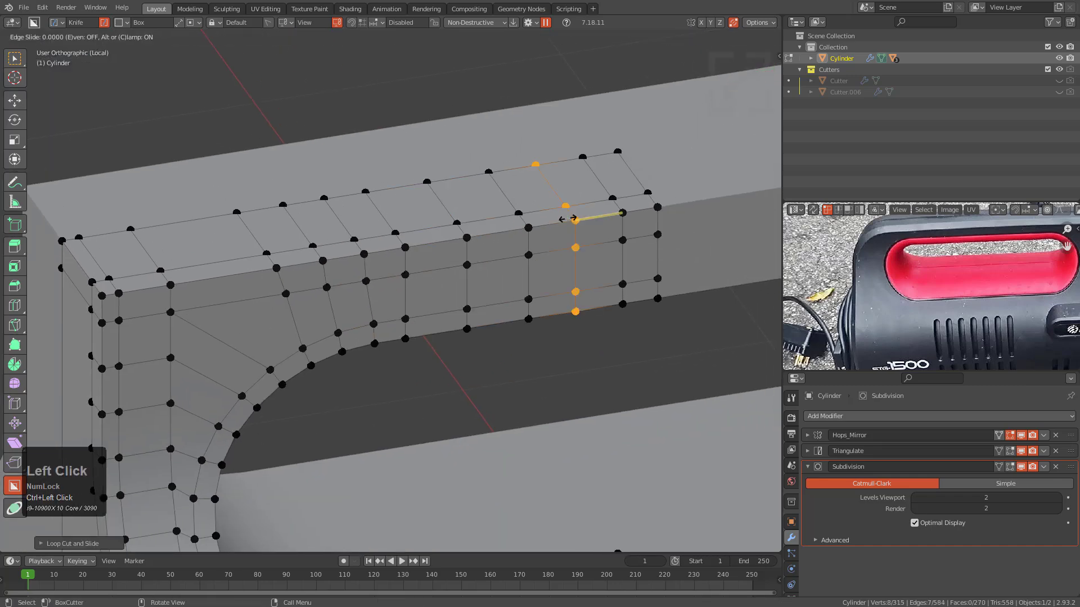
Examine the edge flow around the handle opening and along the body's lower rim.
{"action": "scroll", "coordinate": [390, 350], "scroll_direction": "down", "scroll_amount": 2}
{"action": "middle_click_drag", "start_coordinate": [391, 350], "coordinate": [374, 353]}
{"action": "middle_click_drag", "start_coordinate": [381, 400], "coordinate": [455, 229], "text": "shift"}
{"action": "scroll", "coordinate": [422, 386], "scroll_direction": "down", "scroll_amount": 1}
{"action": "middle_click_drag", "start_coordinate": [423, 386], "coordinate": [557, 303], "text": "shift"}
{"action": "scroll", "coordinate": [434, 339], "scroll_direction": "up", "scroll_amount": 4}
{"action": "scroll", "coordinate": [415, 338], "scroll_direction": "down", "scroll_amount": 1}
{"action": "scroll", "coordinate": [500, 309], "scroll_direction": "up", "scroll_amount": 1}
{"action": "scroll", "coordinate": [478, 312], "scroll_direction": "down", "scroll_amount": 1}
{"action": "middle_click_drag", "start_coordinate": [471, 314], "coordinate": [464, 253]}
{"action": "scroll", "coordinate": [414, 289], "scroll_direction": "down", "scroll_amount": 2}
{"action": "scroll", "coordinate": [409, 325], "scroll_direction": "down", "scroll_amount": 2}
{"action": "middle_click_drag", "start_coordinate": [409, 325], "coordinate": [440, 260], "text": "shift"}
{"action": "middle_click_drag", "start_coordinate": [378, 292], "coordinate": [433, 337]}
{"action": "middle_click_drag", "start_coordinate": [437, 287], "coordinate": [449, 332], "text": "shift"}
{"action": "scroll", "coordinate": [414, 354], "scroll_direction": "up", "scroll_amount": 4}
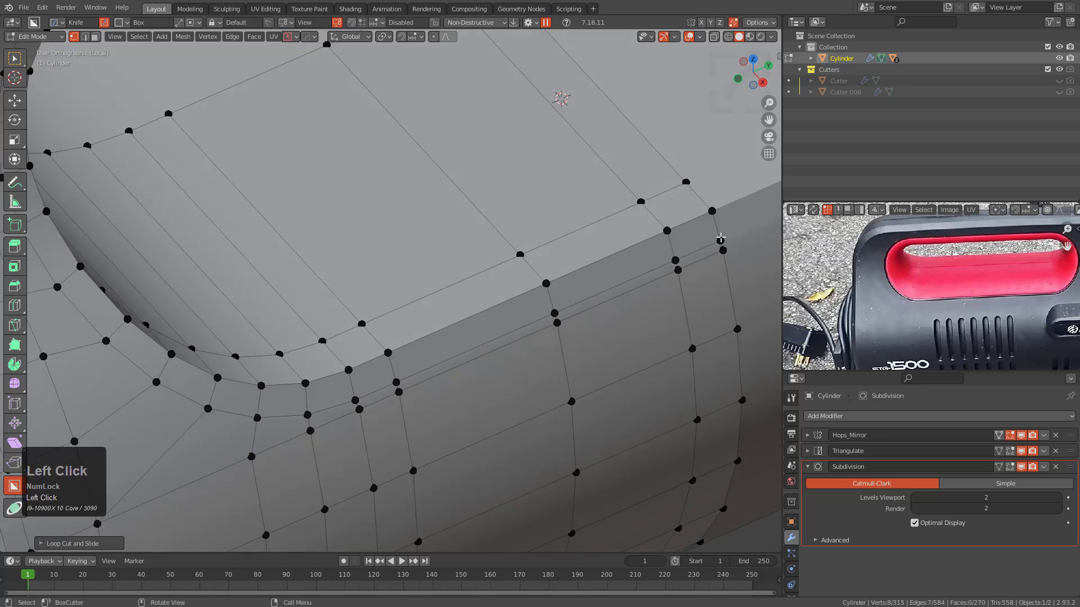
Collapse the narrow double edge loop below the opening's lower rim into a single loop.
{"action": "left_click", "coordinate": [359, 409]}
{"action": "key", "text": "g"}
{"action": "key", "text": "g"}
{"action": "left_click", "coordinate": [682, 174]}
{"action": "middle_click_drag", "start_coordinate": [682, 174], "coordinate": [354, 301]}
Slide the vertex at the opening's lower corner up toward the rim and check the smoothed result.
{"action": "left_click", "coordinate": [419, 381]}
{"action": "key", "text": "g"}
{"action": "key", "text": "g"}
{"action": "left_click", "coordinate": [374, 357]}
{"action": "scroll", "coordinate": [418, 348], "scroll_direction": "down", "scroll_amount": 3}
{"action": "key", "text": "Tab"}
{"action": "scroll", "coordinate": [406, 329], "scroll_direction": "up", "scroll_amount": 3}
{"action": "key", "text": "Tab"}
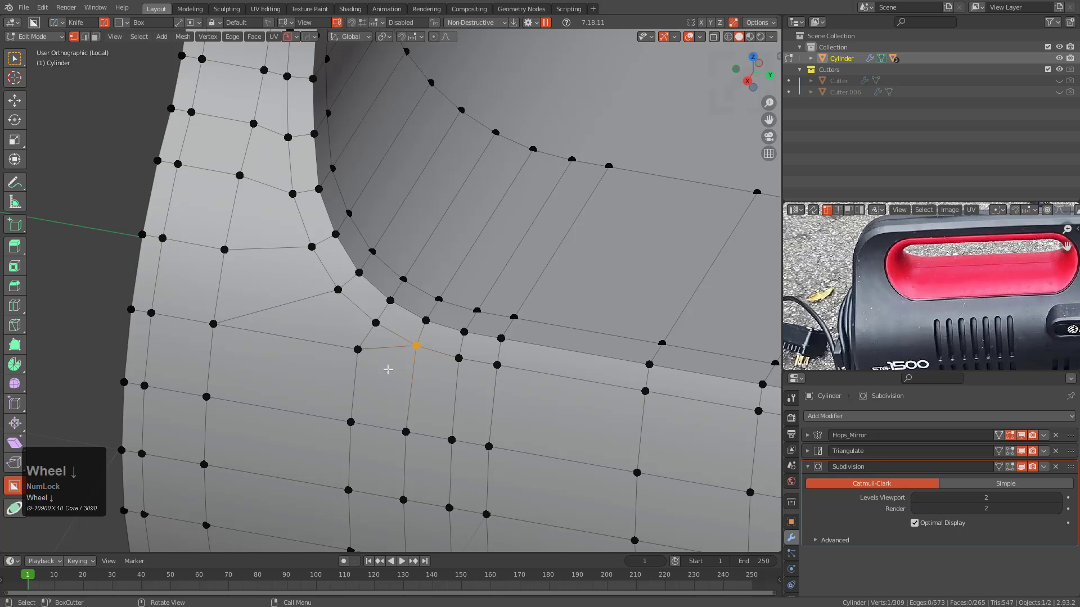
Recheck the smoothed corner of the opening and refine its edge flow by sliding a vertex along its edge.
{"action": "scroll", "coordinate": [383, 366], "scroll_direction": "down", "scroll_amount": 3}
{"action": "key", "text": "Tab"}
{"action": "middle_click_drag", "start_coordinate": [383, 366], "coordinate": [299, 255]}
{"action": "scroll", "coordinate": [299, 255], "scroll_direction": "up", "scroll_amount": 2}
{"action": "key", "text": "Tab"}
{"action": "key", "text": "ctrl+z"}
{"action": "key", "text": "Tab"}
{"action": "key", "text": "Tab"}
{"action": "mouse_move", "coordinate": [340, 330]}
{"action": "middle_mouse_down"}
{"action": "mouse_move", "coordinate": [386, 320]}
{"action": "mouse_move", "coordinate": [501, 337]}
{"action": "mouse_move", "coordinate": [406, 341]}
{"action": "mouse_move", "coordinate": [367, 382]}
{"action": "mouse_move", "coordinate": [332, 303]}
{"action": "mouse_move", "coordinate": [342, 323]}
{"action": "mouse_move", "coordinate": [333, 326]}
{"action": "middle_mouse_up"}
{"action": "key", "text": "Tab"}
{"action": "key", "text": "g"}
{"action": "key", "text": "g"}
{"action": "left_click", "coordinate": [397, 201]}
Inspect the smoothed body around the opening and toward the flat end face, in both object and edit mode.
{"action": "middle_click_drag", "start_coordinate": [210, 272], "coordinate": [369, 302], "text": "shift"}
{"action": "scroll", "coordinate": [370, 302], "scroll_direction": "up", "scroll_amount": 2}
{"action": "left_click", "coordinate": [309, 306]}
{"action": "key", "text": "Tab"}
{"action": "mouse_move", "coordinate": [459, 332]}
{"action": "middle_mouse_down"}
{"action": "mouse_move", "coordinate": [426, 341]}
{"action": "mouse_move", "coordinate": [426, 272]}
{"action": "mouse_move", "coordinate": [462, 308]}
{"action": "mouse_move", "coordinate": [430, 274]}
{"action": "mouse_move", "coordinate": [443, 291]}
{"action": "mouse_move", "coordinate": [424, 315]}
{"action": "mouse_move", "coordinate": [461, 332]}
{"action": "middle_mouse_up"}
{"action": "key", "text": "Tab"}
{"action": "scroll", "coordinate": [425, 341], "scroll_direction": "down", "scroll_amount": 2}
{"action": "key", "text": "Tab"}
{"action": "scroll", "coordinate": [476, 289], "scroll_direction": "up", "scroll_amount": 2}
{"action": "key", "text": "alt+v"}
{"action": "left_click", "coordinate": [442, 290]}
{"action": "middle_click_drag", "start_coordinate": [461, 331], "coordinate": [292, 306], "text": "shift"}
{"action": "key", "text": "Tab"}
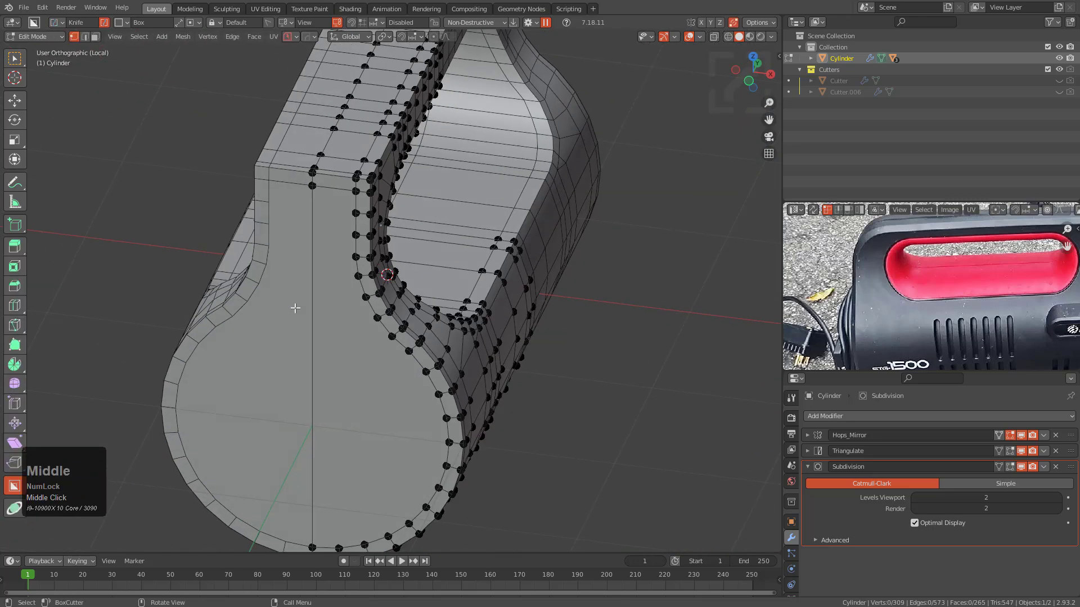
Delete the large face that closes the body's flat end.
{"action": "scroll", "coordinate": [366, 378], "scroll_direction": "up", "scroll_amount": 1}
{"action": "left_click", "coordinate": [372, 389]}
{"action": "key", "text": "x"}
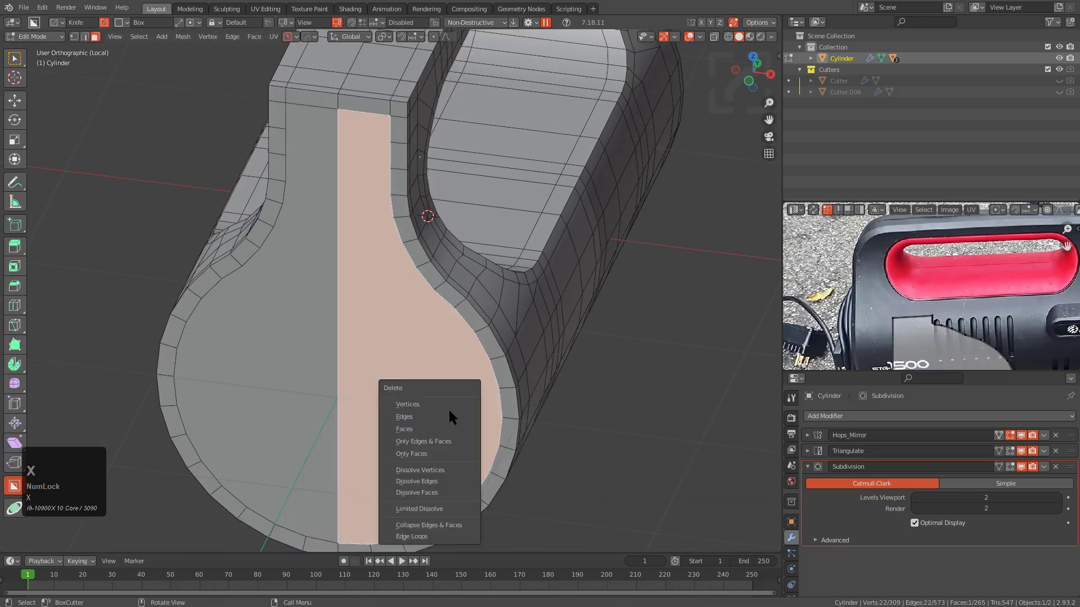
{"action": "left_click", "coordinate": [433, 429]}
Add two evenly spaced edge loops running lengthwise along the handle's top.
{"action": "key", "text": "ctrl+r"}
{"action": "scroll", "coordinate": [375, 94], "scroll_direction": "up", "scroll_amount": 1}
{"action": "left_click", "coordinate": [375, 94]}
{"action": "right_click", "coordinate": [385, 225]}
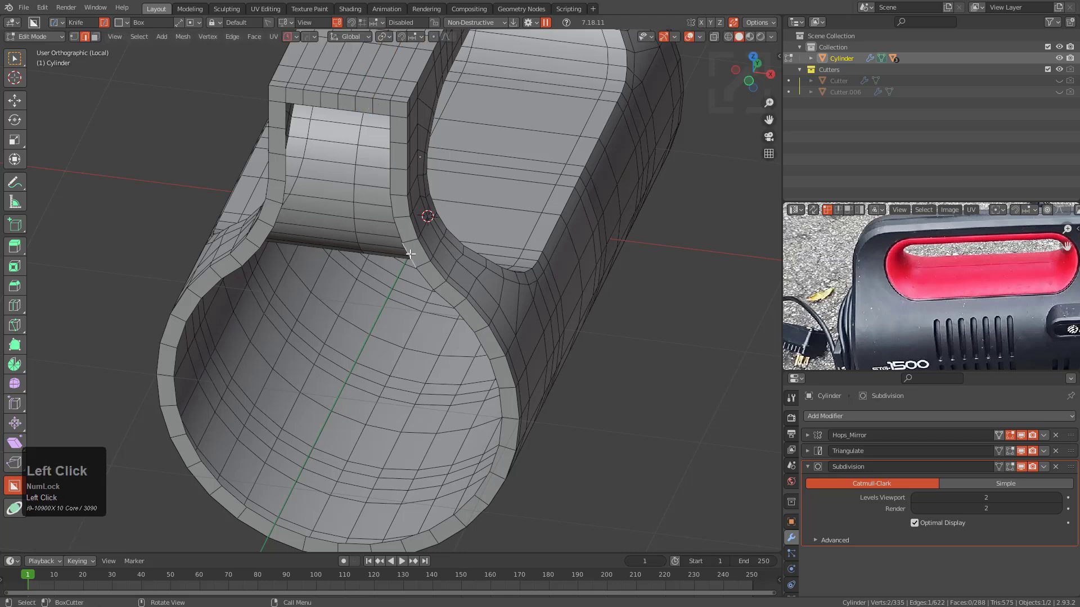
Extrude the open end's neck edge across to the mirror plane and split the new face with two even cuts.
{"action": "left_click", "coordinate": [410, 255]}
{"action": "scroll", "coordinate": [462, 384], "scroll_direction": "up", "scroll_amount": 2}
{"action": "left_click", "coordinate": [408, 393]}
{"action": "scroll", "coordinate": [425, 393], "scroll_direction": "up", "scroll_amount": 1}
{"action": "key", "text": "ctrl+r"}
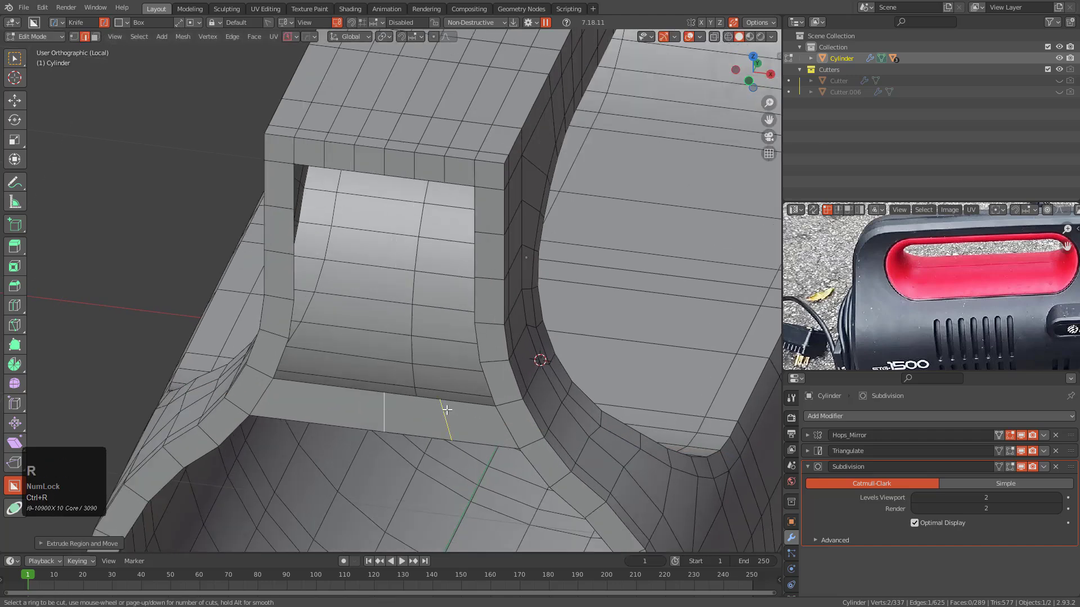
{"action": "left_click", "coordinate": [447, 410]}
{"action": "right_click", "coordinate": [440, 410]}
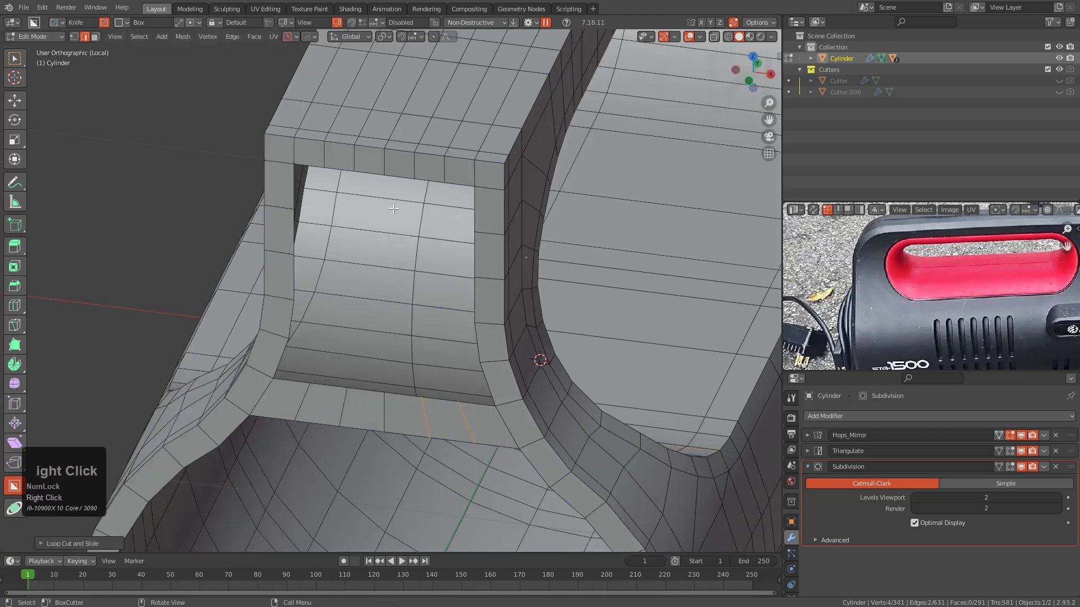
Fill the first vertical faces between the handle's top strip and the neck strip, starting at the center line.
{"action": "key", "text": "f"}
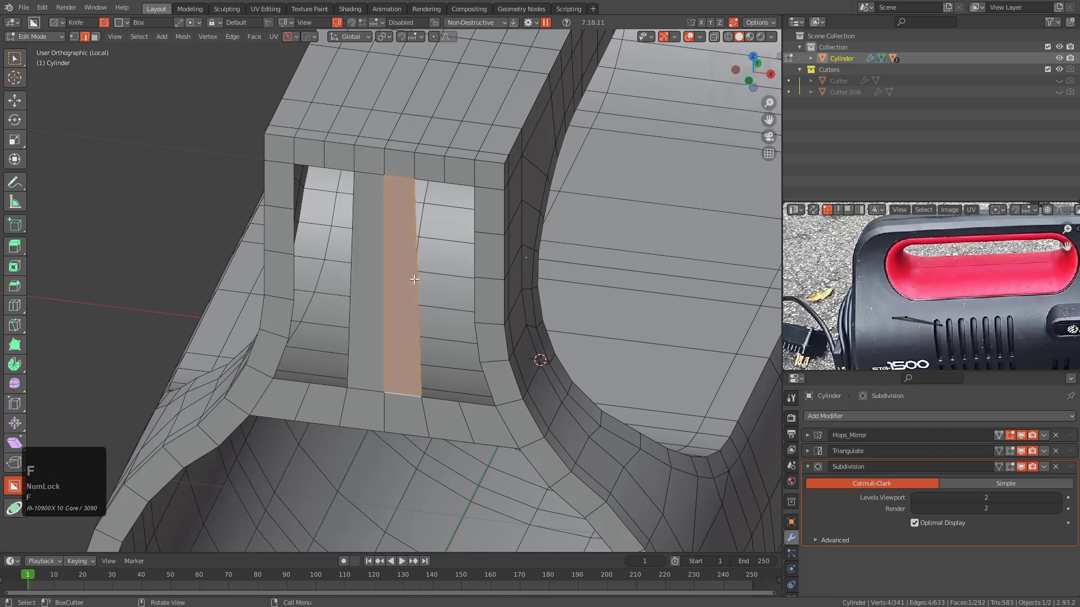
{"action": "left_click", "coordinate": [414, 279]}
{"action": "key", "text": "f"}
Cut horizontal edge loops across the new vertical faces, lined up with the rows of the side border.
{"action": "key", "text": "ctrl+r"}
{"action": "left_click", "coordinate": [444, 275]}
{"action": "left_click", "coordinate": [447, 278]}
{"action": "left_click", "coordinate": [449, 283], "text": "ctrl"}
{"action": "left_click", "coordinate": [459, 244]}
{"action": "key", "text": "ctrl+r"}
{"action": "left_click", "coordinate": [452, 333], "text": "ctrl"}
{"action": "left_click", "coordinate": [450, 311]}
{"action": "key", "text": "ctrl+r"}
{"action": "left_click", "coordinate": [449, 371], "text": "ctrl"}
{"action": "left_click", "coordinate": [451, 360]}
Fill the remaining gap between the cut columns and the side border with quads.
{"action": "key", "text": "f"}
{"action": "key", "text": "f"}
{"action": "key", "text": "f"}
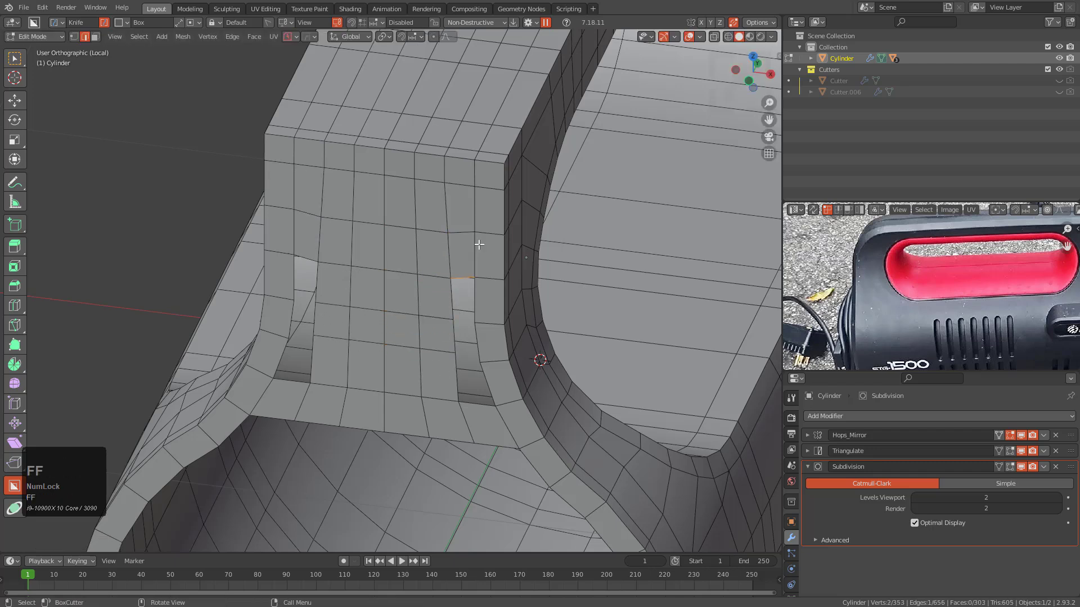
{"action": "key", "text": "f"}
Fill the round lower opening with vertical faces from the neck strip to the bottom border, working outward from the center.
{"action": "scroll", "coordinate": [478, 315], "scroll_direction": "down", "scroll_amount": 5}
{"action": "scroll", "coordinate": [487, 286], "scroll_direction": "up", "scroll_amount": 5}
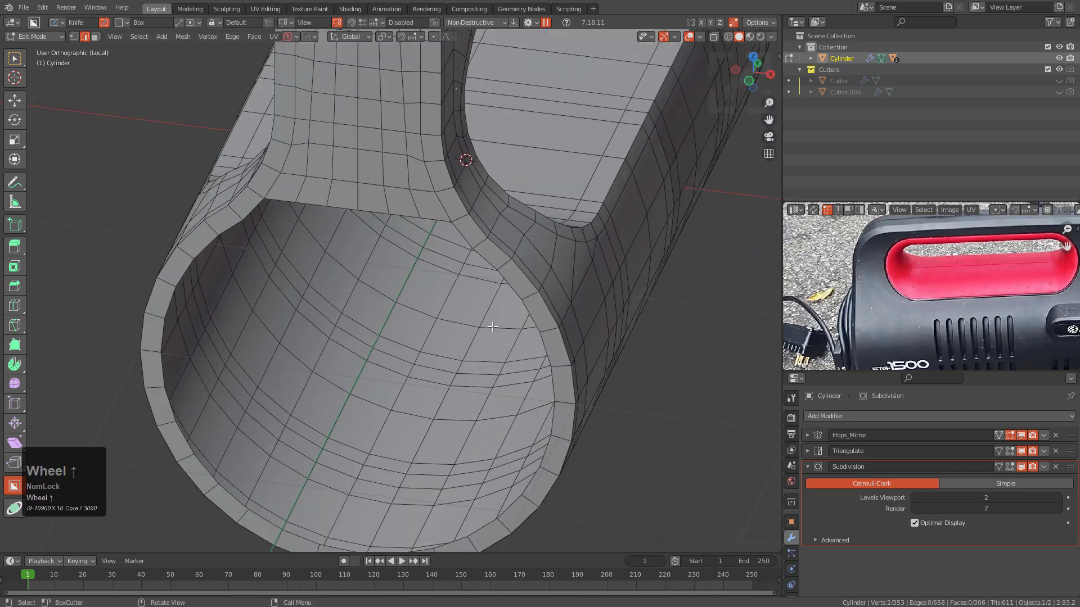
{"action": "middle_click_drag", "start_coordinate": [505, 319], "coordinate": [399, 475], "text": "shift"}
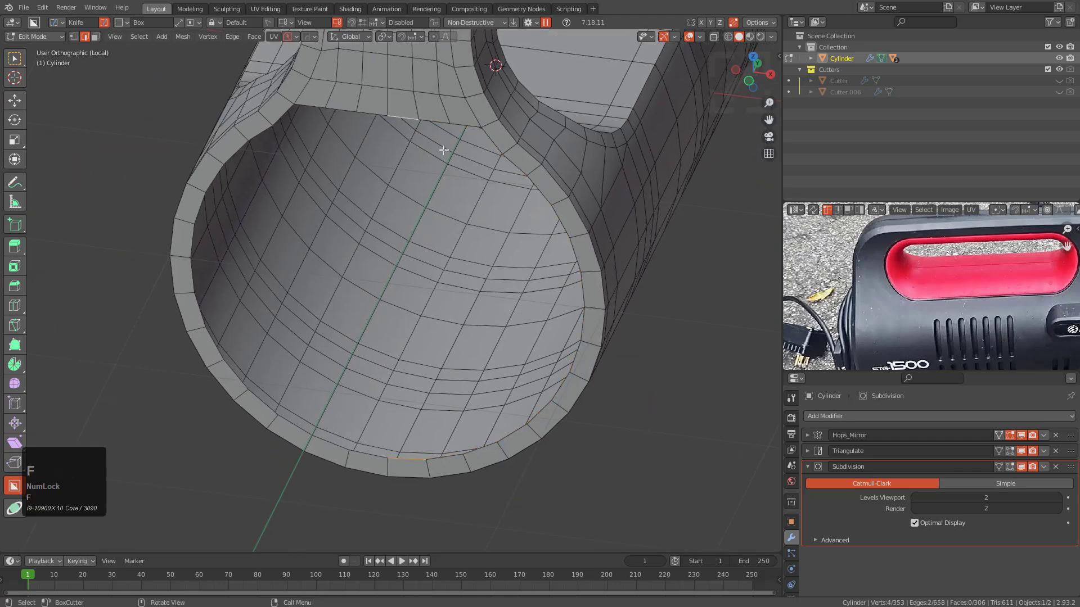
{"action": "key", "text": "f"}
{"action": "key", "text": "f"}
{"action": "key", "text": "f"}
{"action": "key", "text": "f"}
{"action": "key", "text": "f"}
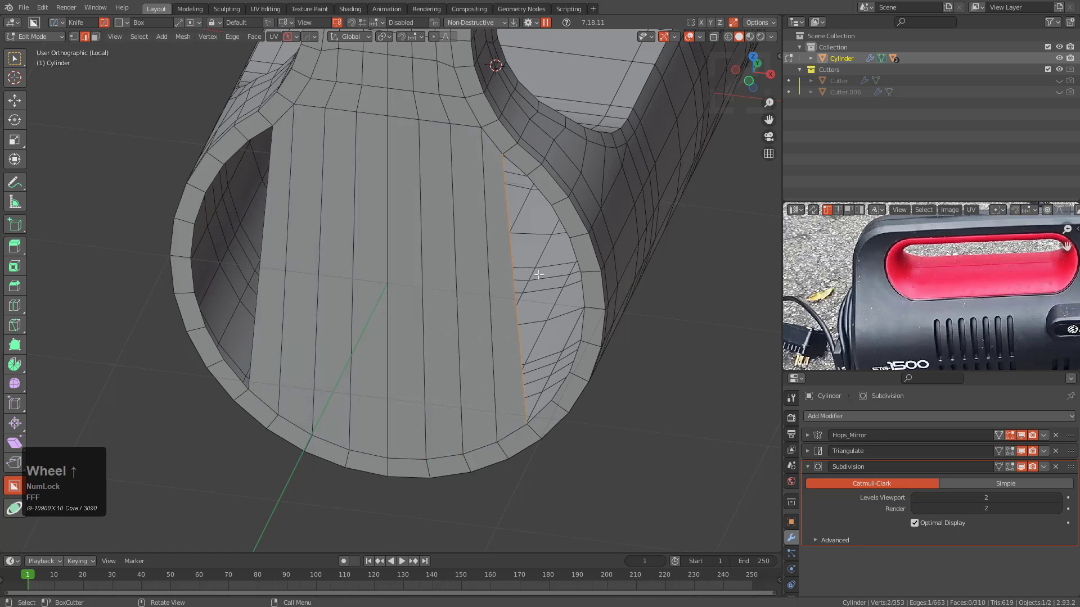
{"action": "key", "text": "f"}
Add a horizontal edge loop across the lower opening's vertical faces and slide part of it to adjust its curve.
{"action": "key", "text": "ctrl+r"}
{"action": "left_click", "coordinate": [544, 261]}
{"action": "left_click", "coordinate": [525, 186]}
{"action": "key", "text": "g"}
{"action": "key", "text": "g"}
{"action": "left_click", "coordinate": [479, 226]}
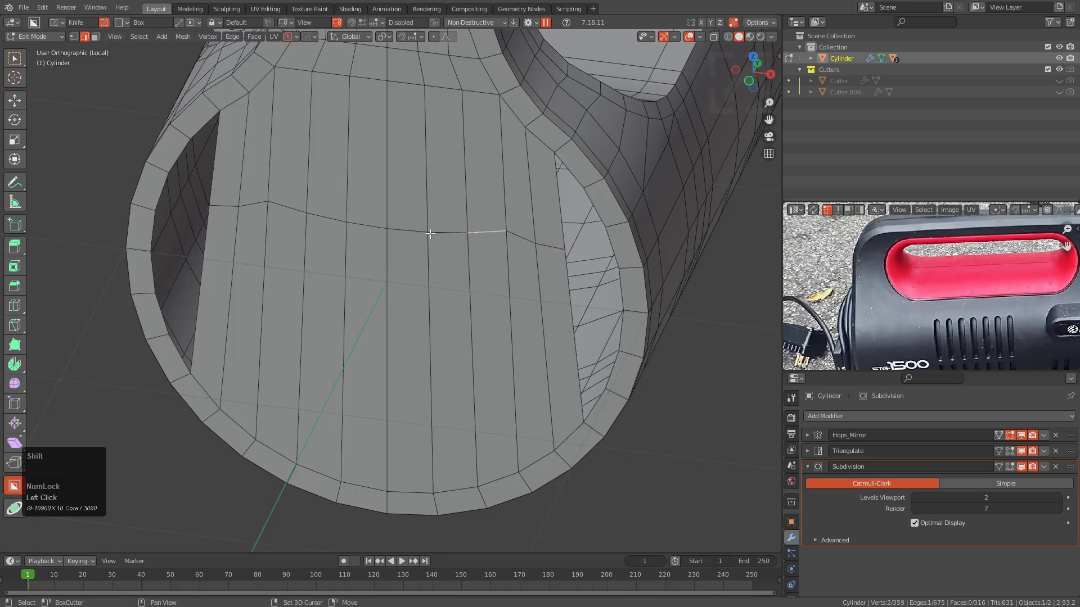
Slide the lower opening's horizontal edge row downward, and slide one vertex near its outer end to smooth the curve.
{"action": "left_click", "coordinate": [398, 226], "text": "shift"}
{"action": "key", "text": "g"}
{"action": "key", "text": "g"}
{"action": "left_click", "coordinate": [512, 249]}
{"action": "key", "text": "1"}
{"action": "left_click", "coordinate": [528, 240]}
{"action": "key", "text": "g"}
{"action": "key", "text": "g"}
{"action": "left_click", "coordinate": [577, 174]}
Fill the upper part of the side gap between the row's end and the border, and cut another horizontal edge loop below.
{"action": "left_click", "coordinate": [605, 227]}
{"action": "left_click", "coordinate": [564, 249], "text": "shift"}
{"action": "key", "text": "f"}
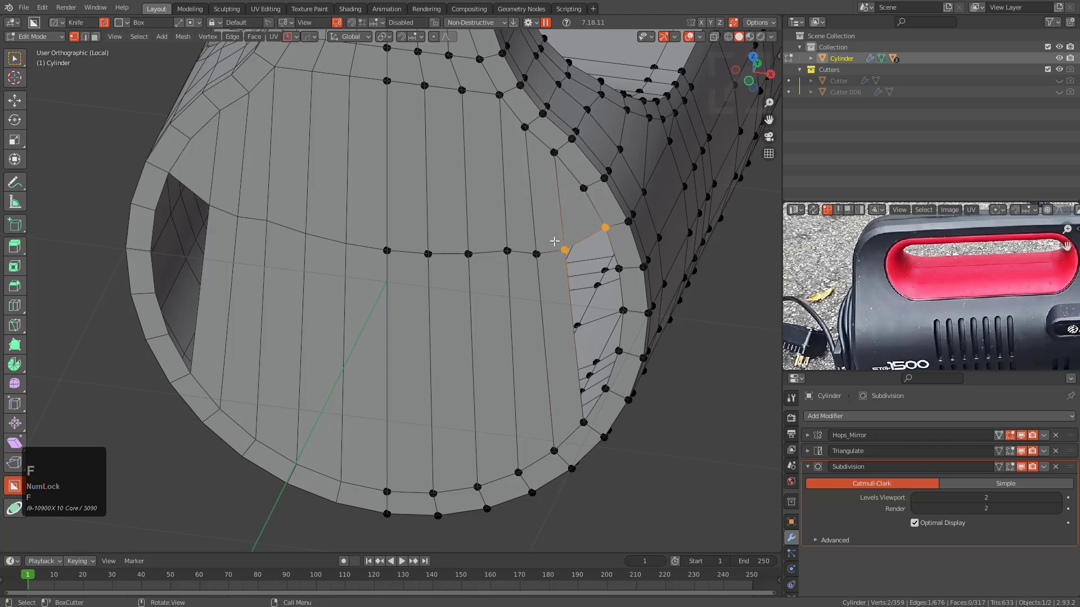
{"action": "key", "text": "ctrl+r"}
{"action": "key", "text": "Escape"}
{"action": "key", "text": "ctrl+r"}
{"action": "left_click", "coordinate": [520, 304]}
{"action": "left_click", "coordinate": [547, 311]}
{"action": "mouse_move", "coordinate": [548, 311]}
{"action": "middle_mouse_down"}
{"action": "mouse_move", "coordinate": [552, 331]}
{"action": "mouse_move", "coordinate": [562, 303]}
{"action": "middle_mouse_up"}
Add further horizontal edge loops across the lower columns and fill the rest of the side gap with faces to the border.
{"action": "key", "text": "ctrl+r"}
{"action": "left_click", "coordinate": [570, 290]}
{"action": "left_click", "coordinate": [567, 256]}
{"action": "left_click", "coordinate": [610, 234], "text": "shift"}
{"action": "key", "text": "f"}
{"action": "middle_click_drag", "start_coordinate": [598, 224], "coordinate": [575, 325]}
{"action": "left_click", "coordinate": [556, 367]}
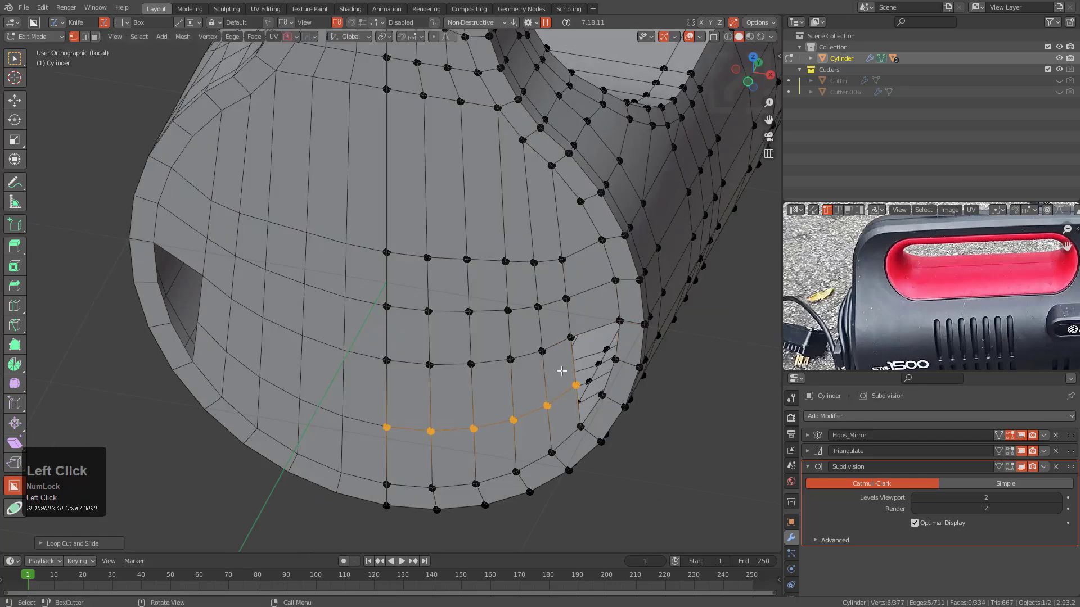
{"action": "key", "text": "f"}
{"action": "middle_click_drag", "start_coordinate": [605, 313], "coordinate": [600, 327]}
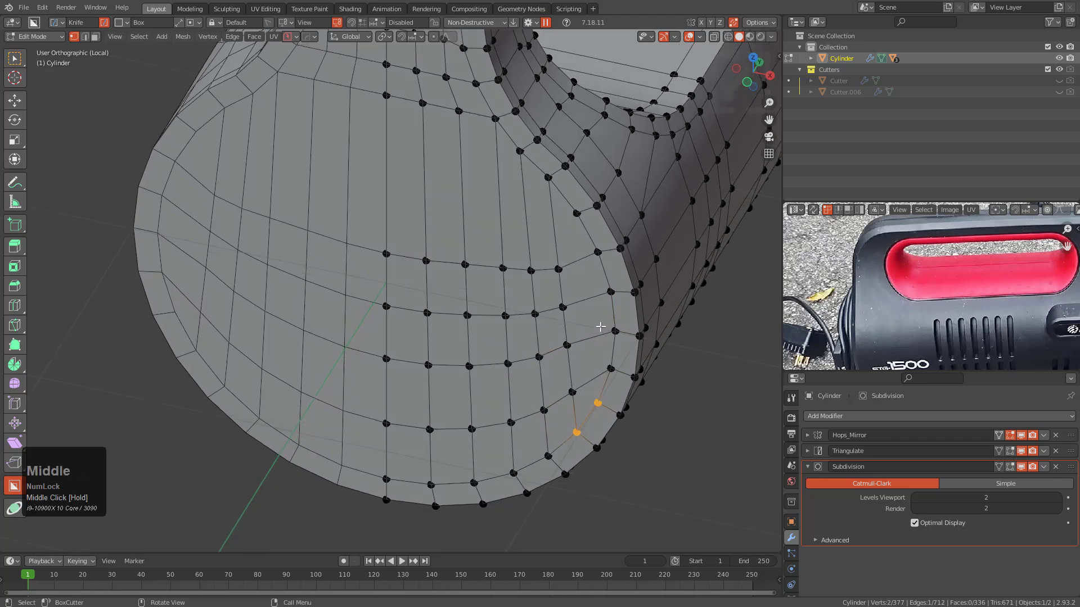
Select the topmost horizontal row of vertices on the lower end face and slide it upward.
{"action": "scroll", "coordinate": [514, 304], "scroll_direction": "down", "scroll_amount": 3}
{"action": "scroll", "coordinate": [372, 347], "scroll_direction": "up", "scroll_amount": 4}
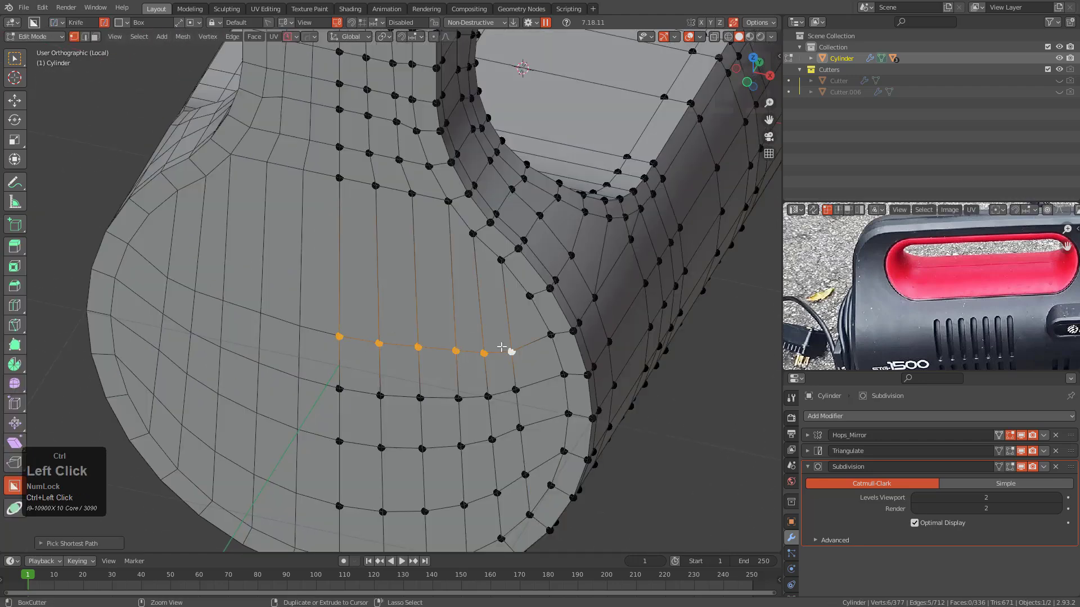
{"action": "left_click", "coordinate": [510, 351], "text": "ctrl"}
{"action": "key", "text": "g"}
{"action": "key", "text": "g"}
{"action": "left_click", "coordinate": [414, 302]}
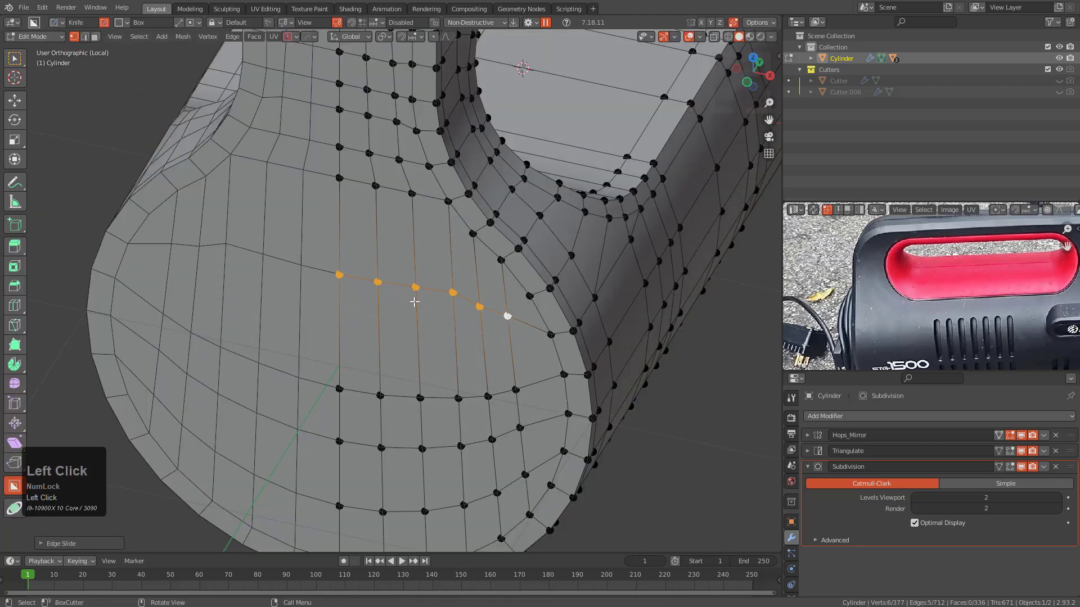
Slide the second and third horizontal rows of the lower end face upward to even out their spacing.
{"action": "left_click", "coordinate": [338, 388]}
{"action": "left_click", "coordinate": [513, 388], "text": "ctrl"}
{"action": "key", "text": "g"}
{"action": "key", "text": "g"}
{"action": "left_click", "coordinate": [529, 419]}
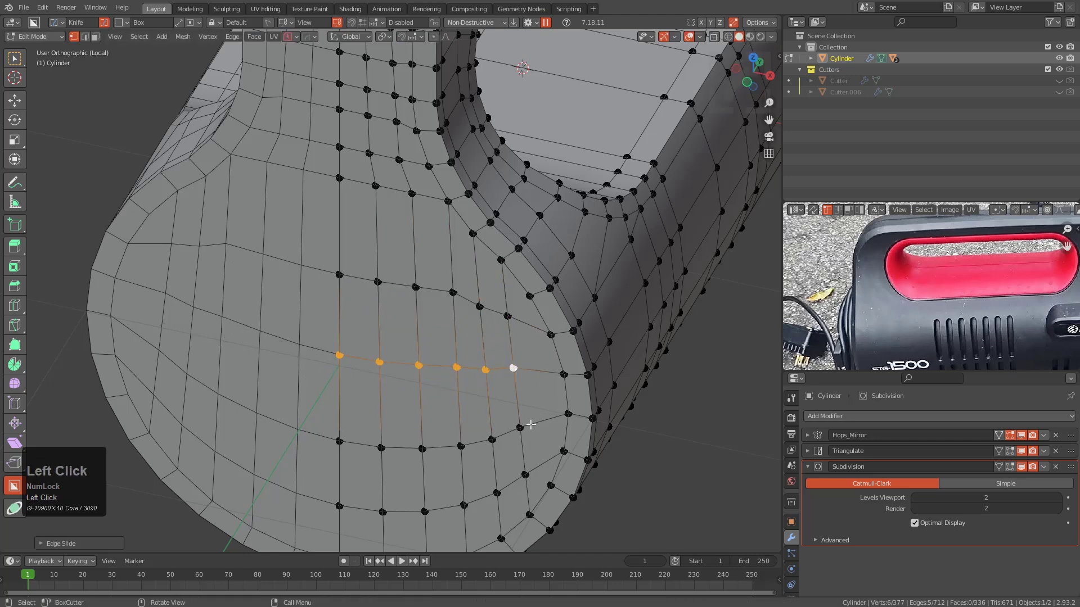
{"action": "left_click", "coordinate": [339, 441], "text": "ctrl"}
{"action": "key", "text": "g"}
{"action": "key", "text": "g"}
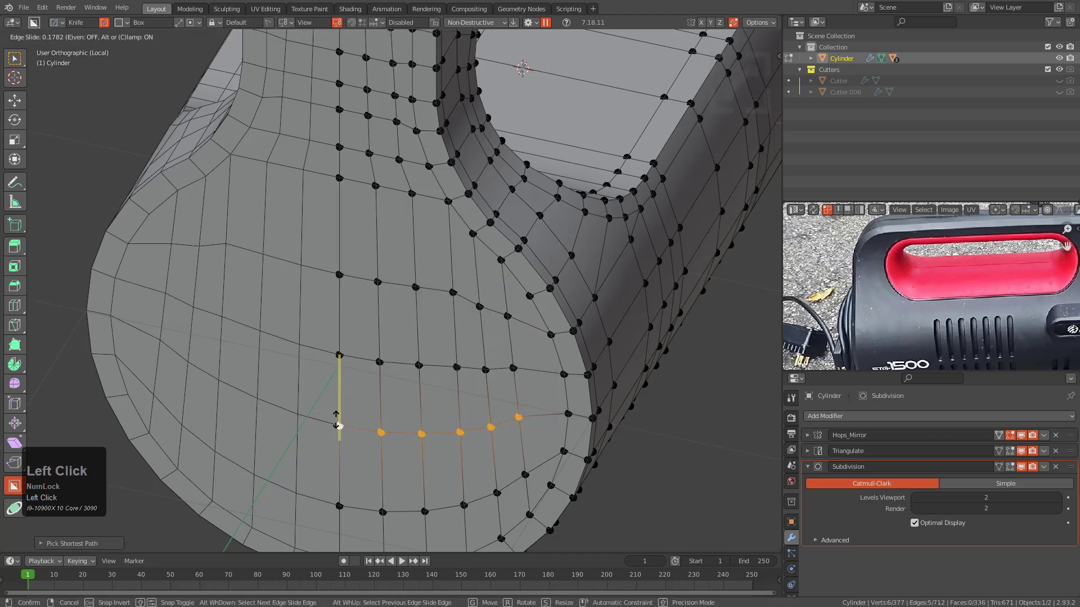
{"action": "left_click", "coordinate": [337, 439]}
Inspect the smoothed end cap, neck and handle area, comparing the subdivided surface with the mesh's edge flow.
{"action": "key", "text": "Tab"}
{"action": "scroll", "coordinate": [487, 329], "scroll_direction": "down", "scroll_amount": 2}
{"action": "middle_click_drag", "start_coordinate": [487, 328], "coordinate": [422, 305]}
{"action": "scroll", "coordinate": [422, 307], "scroll_direction": "down", "scroll_amount": 3}
{"action": "middle_click_drag", "start_coordinate": [325, 313], "coordinate": [385, 258]}
{"action": "key", "text": "Tab"}
{"action": "scroll", "coordinate": [455, 282], "scroll_direction": "up", "scroll_amount": 3}
{"action": "scroll", "coordinate": [454, 281], "scroll_direction": "down", "scroll_amount": 3}
{"action": "scroll", "coordinate": [358, 151], "scroll_direction": "up", "scroll_amount": 2}
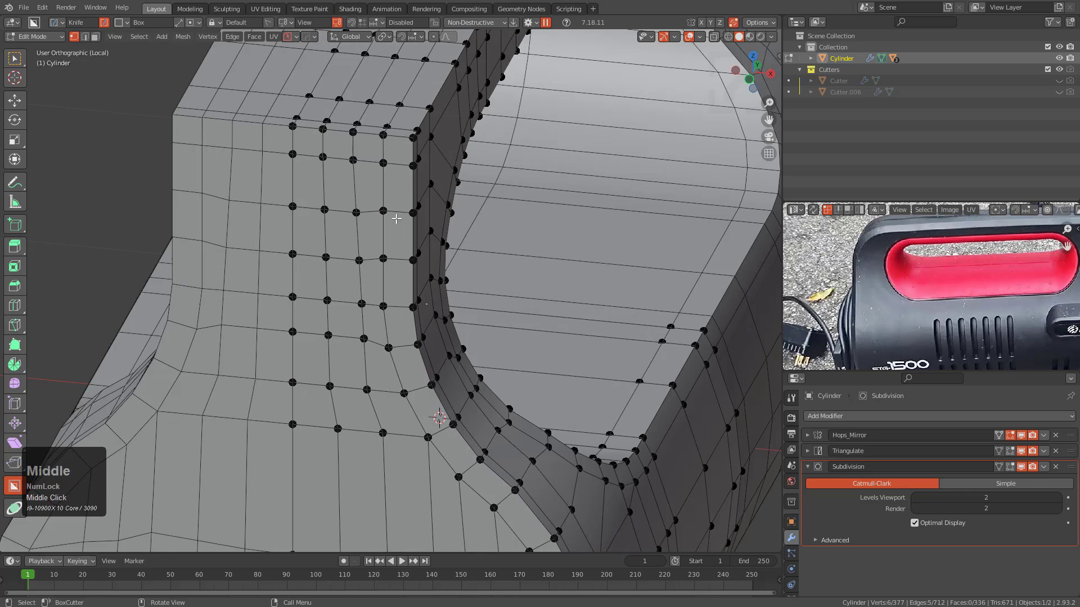
{"action": "key", "text": "Tab"}
{"action": "scroll", "coordinate": [393, 220], "scroll_direction": "down", "scroll_amount": 2}
{"action": "middle_click_drag", "start_coordinate": [393, 221], "coordinate": [405, 332]}
Move the vertical edge loop below the handle opening along the Y axis.
{"action": "key", "text": "Tab"}
{"action": "left_click", "coordinate": [480, 331], "text": "alt"}
{"action": "key", "text": "g"}
{"action": "key", "text": "y"}
{"action": "left_click", "coordinate": [466, 332]}
Slide the neighboring vertical edge loop below the handle opening to adjust its spacing along the body.
{"action": "left_click", "coordinate": [417, 358], "text": "alt"}
{"action": "left_click", "coordinate": [436, 338], "text": "alt"}
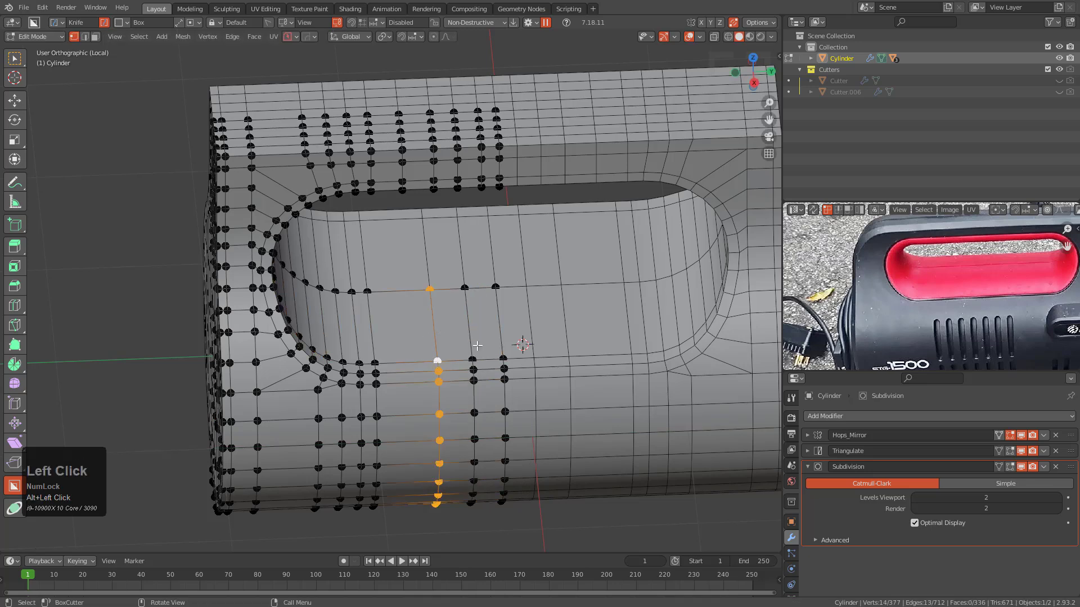
{"action": "key", "text": "g"}
{"action": "key", "text": "g"}
{"action": "left_click", "coordinate": [467, 348]}
{"action": "key", "text": "Tab"}
{"action": "mouse_move", "coordinate": [410, 369]}
{"action": "middle_mouse_down"}
{"action": "mouse_move", "coordinate": [471, 357]}
{"action": "mouse_move", "coordinate": [418, 364]}
{"action": "middle_mouse_up"}
Try to reroute the edge flow below the handle's rounded corner by sliding its corner vertex down toward the one beneath.
{"action": "key", "text": "Tab"}
{"action": "scroll", "coordinate": [418, 365], "scroll_direction": "up", "scroll_amount": 3}
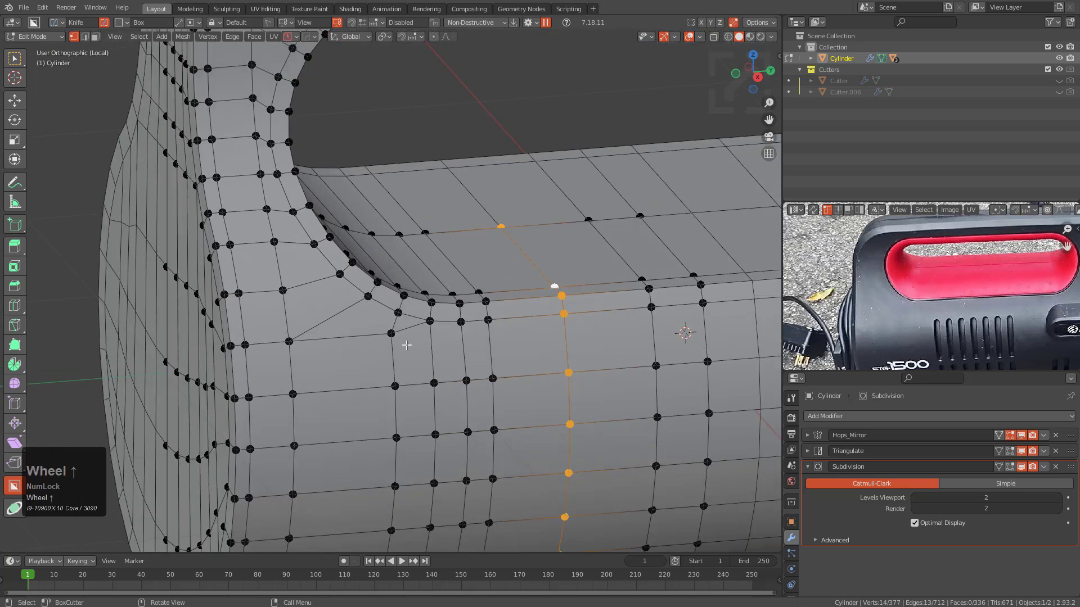
{"action": "left_click", "coordinate": [388, 334]}
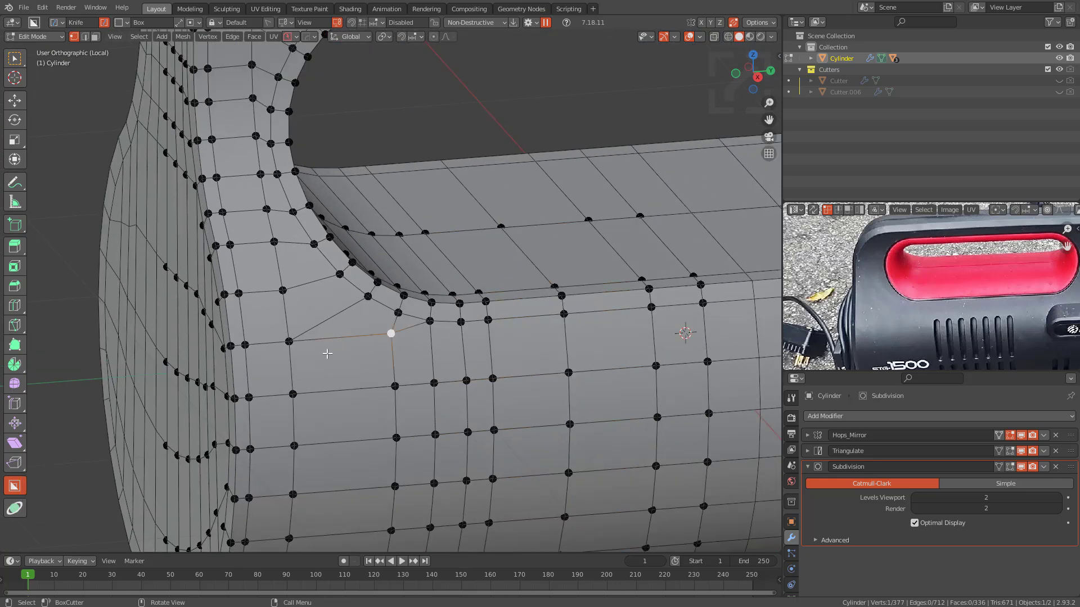
{"action": "key", "text": "g"}
{"action": "key", "text": "g"}
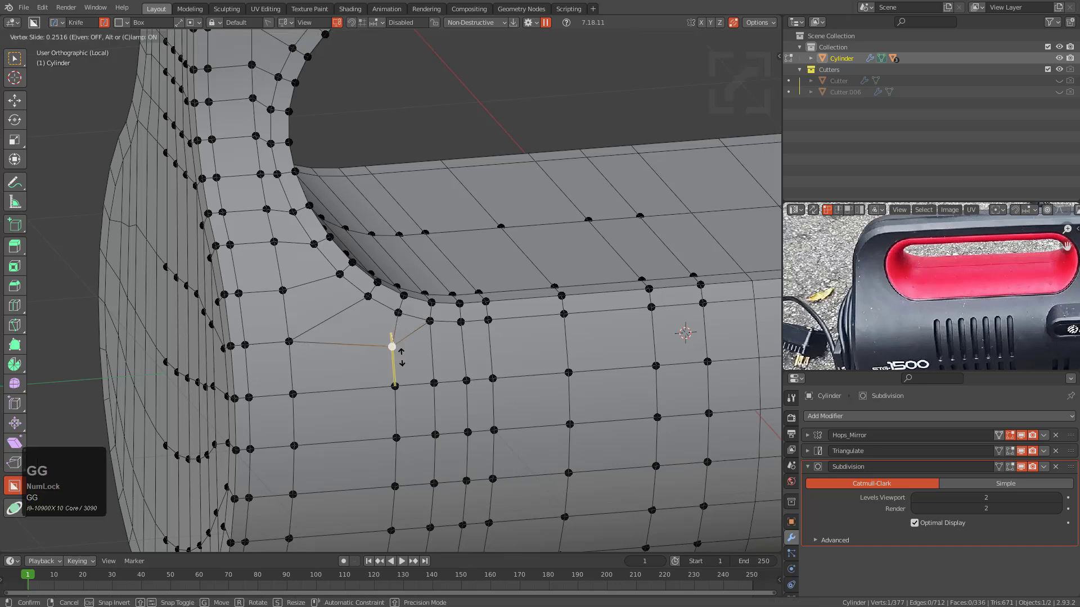
{"action": "left_click", "coordinate": [402, 401]}
{"action": "key", "text": "2"}
{"action": "left_click", "coordinate": [415, 352]}
Check the reworked handle corner from another angle and undo the last edits there.
{"action": "key", "text": "Tab"}
{"action": "middle_click_drag", "start_coordinate": [415, 351], "coordinate": [353, 335]}
{"action": "key", "text": "alt+v"}
{"action": "left_click", "coordinate": [366, 356]}
{"action": "key", "text": "ctrl+z"}
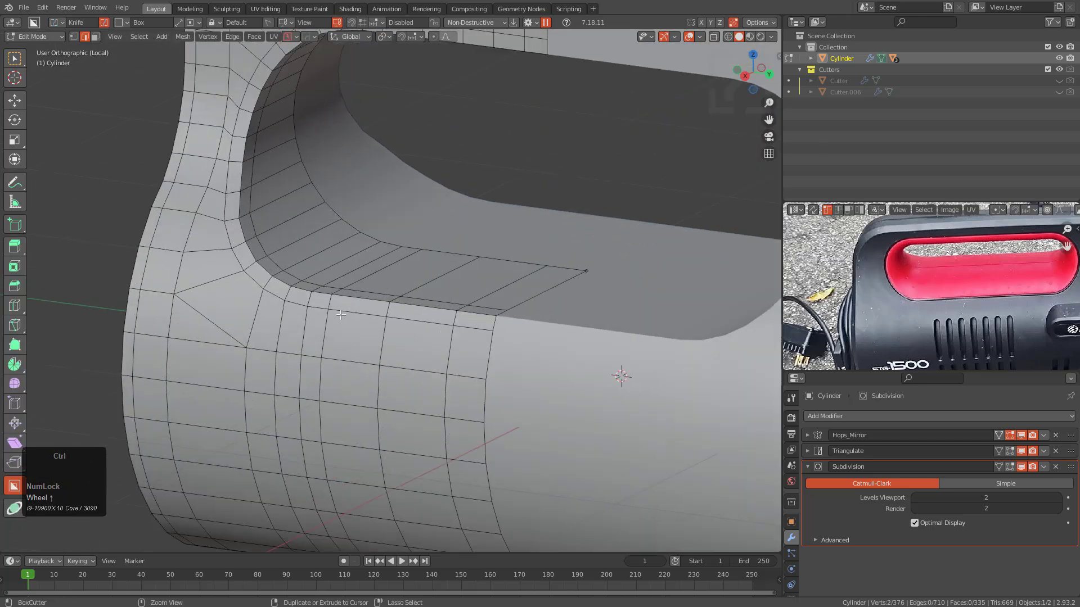
{"action": "key", "text": "ctrl+z"}
Examine the smoothed body and the edge flow around the handle opening's lower corner.
{"action": "key", "text": "Tab"}
{"action": "middle_click_drag", "start_coordinate": [338, 315], "coordinate": [375, 362]}
{"action": "scroll", "coordinate": [429, 336], "scroll_direction": "down", "scroll_amount": 1}
{"action": "left_click", "coordinate": [495, 340], "text": "alt"}
{"action": "left_click", "coordinate": [493, 343]}
{"action": "middle_click_drag", "start_coordinate": [492, 343], "coordinate": [433, 336]}
{"action": "scroll", "coordinate": [430, 337], "scroll_direction": "up", "scroll_amount": 2}
{"action": "key", "text": "Tab"}
{"action": "scroll", "coordinate": [430, 346], "scroll_direction": "up", "scroll_amount": 1}
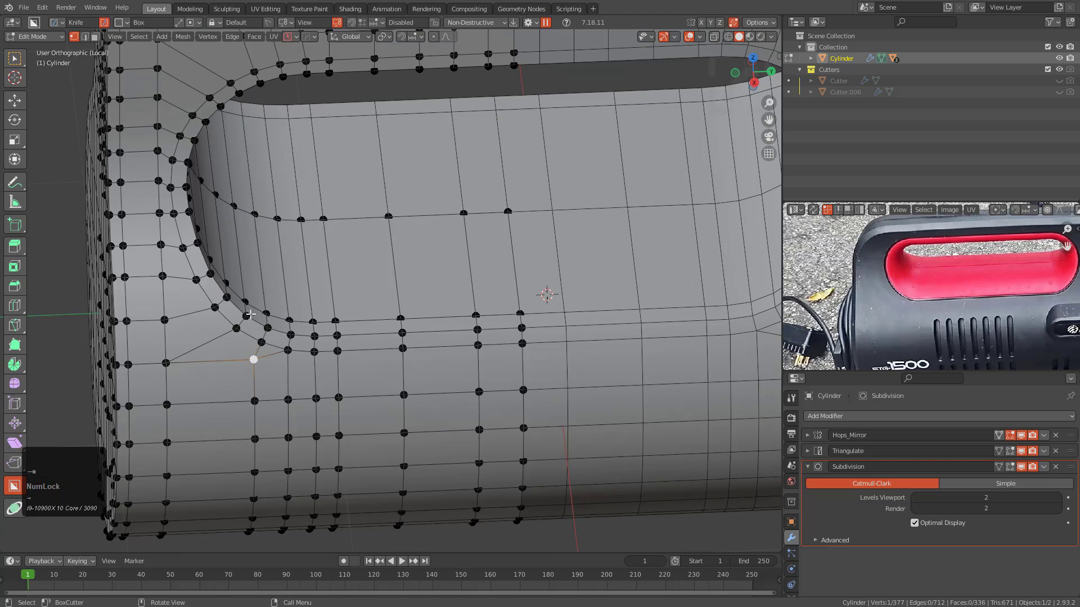
{"action": "key", "text": "Tab"}
{"action": "scroll", "coordinate": [365, 333], "scroll_direction": "down", "scroll_amount": 1}
{"action": "middle_click_drag", "start_coordinate": [396, 322], "coordinate": [399, 405], "text": "shift"}
{"action": "scroll", "coordinate": [415, 363], "scroll_direction": "down", "scroll_amount": 2}
{"action": "mouse_move", "coordinate": [427, 332]}
{"action": "middle_mouse_down"}
{"action": "mouse_move", "coordinate": [437, 346]}
{"action": "mouse_move", "coordinate": [376, 332]}
{"action": "mouse_move", "coordinate": [420, 342]}
{"action": "mouse_move", "coordinate": [428, 323]}
{"action": "mouse_move", "coordinate": [434, 334]}
{"action": "middle_mouse_up"}
Leave the isolated view so the handle insert shows with the body, and clear the selection.
{"action": "key", "text": "slash"}
{"action": "key", "text": "alt+v"}
{"action": "left_click", "coordinate": [432, 343]}
{"action": "key", "text": "alt+a"}
{"action": "middle_click_drag", "start_coordinate": [381, 270], "coordinate": [385, 279]}
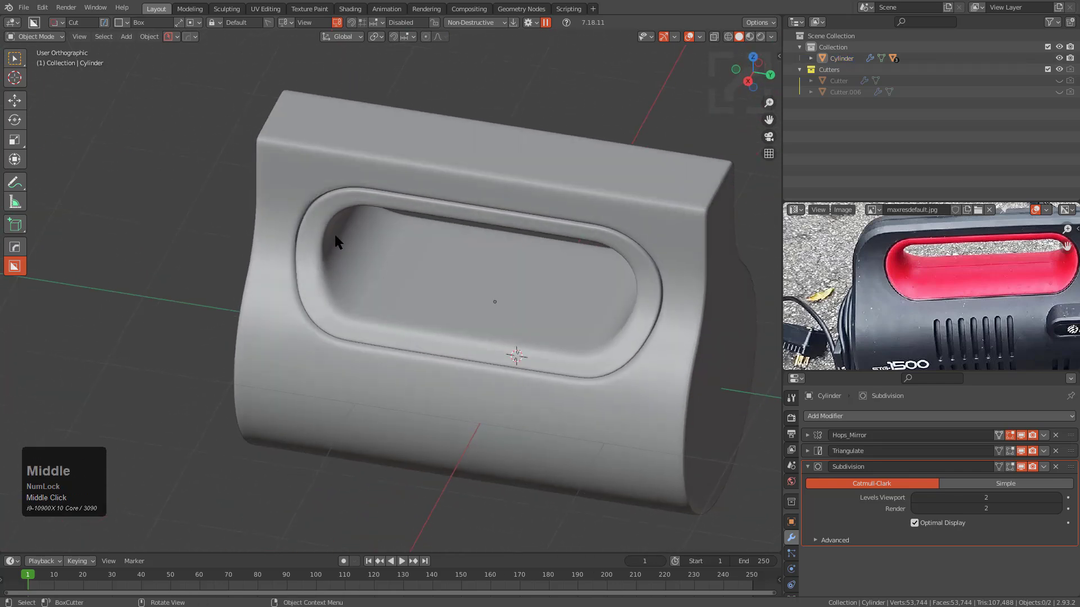
Duplicate the body and the handle insert together and place the copies about 4 m away along negative Y.
{"action": "left_click", "coordinate": [362, 266]}
{"action": "left_click", "coordinate": [413, 156], "text": "shift"}
{"action": "middle_click_drag", "start_coordinate": [413, 157], "coordinate": [433, 288], "text": "shift"}
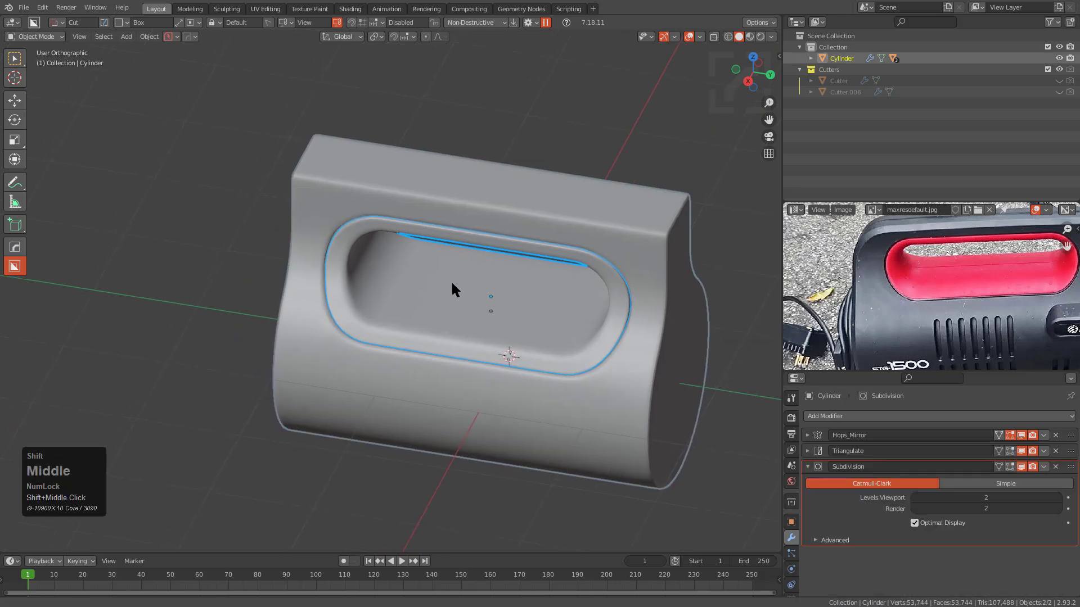
{"action": "scroll", "coordinate": [525, 332], "scroll_direction": "down", "scroll_amount": 3}
{"action": "key", "text": "shift+d"}
{"action": "key", "text": "x"}
{"action": "key", "text": "y"}
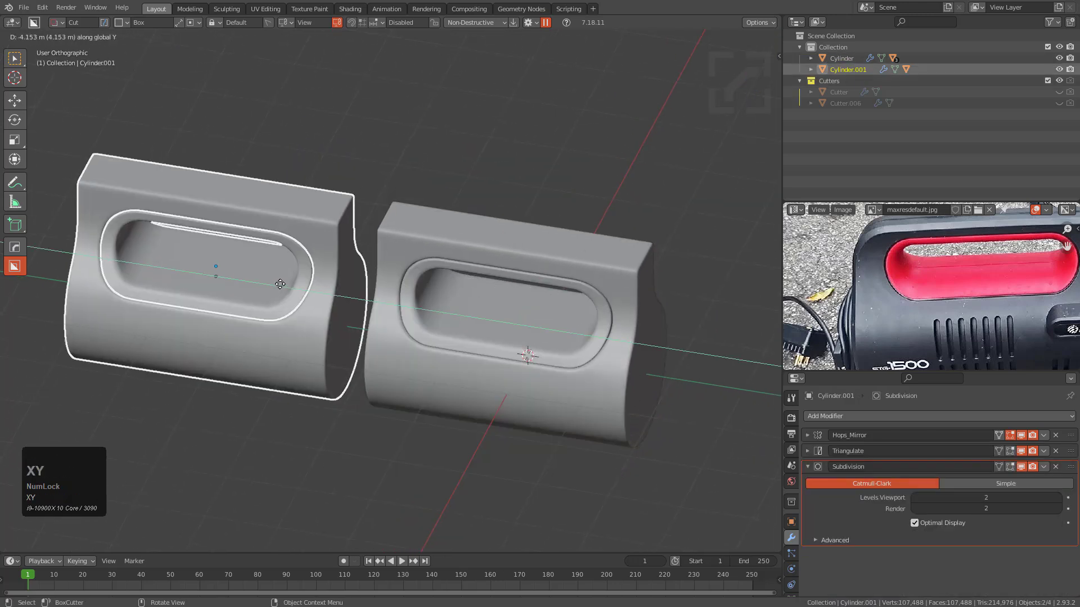
{"action": "left_click", "coordinate": [304, 292]}
Remove the Subdivision and Triangulate modifiers from the copied body.
{"action": "scroll", "coordinate": [472, 280], "scroll_direction": "up", "scroll_amount": 3}
{"action": "left_click", "coordinate": [418, 339]}
{"action": "key", "text": "KP_Decimal"}
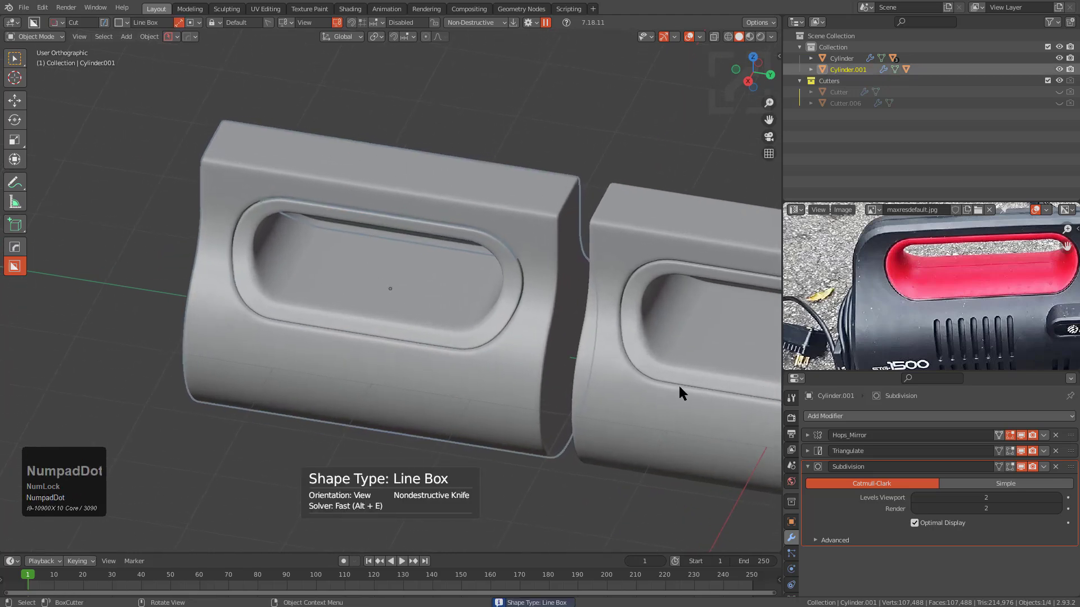
{"action": "left_click", "coordinate": [1056, 467]}
{"action": "left_click", "coordinate": [1056, 450]}
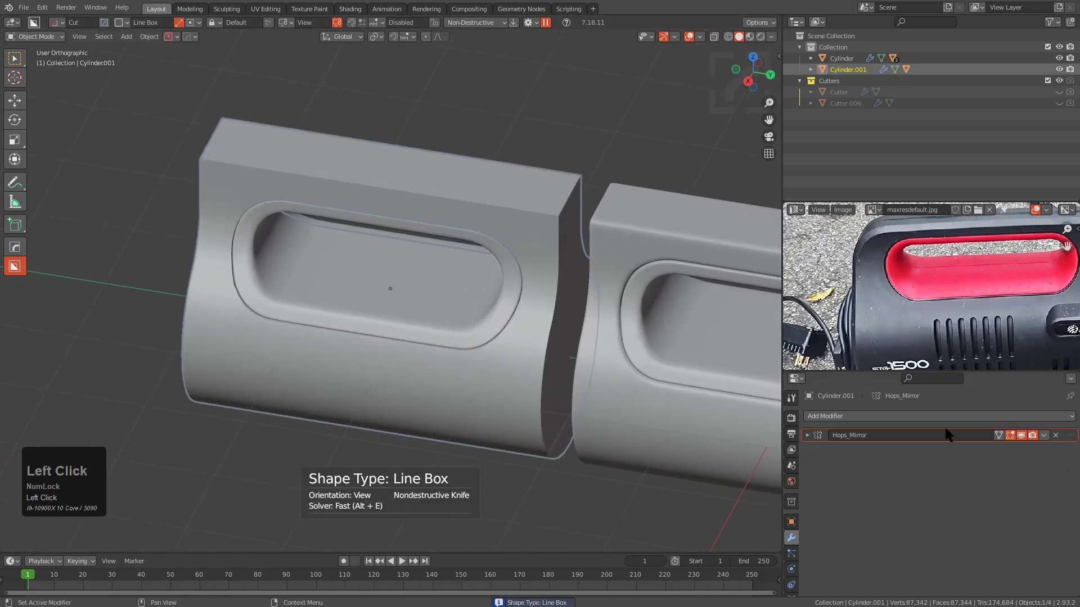
Add a 3-segment Bevel modifier of 0.046 m to the copied body, with a 30° angle limit and autosmooth 60.
{"action": "scroll", "coordinate": [494, 309], "scroll_direction": "up", "scroll_amount": 3}
{"action": "middle_click_drag", "start_coordinate": [493, 309], "coordinate": [244, 317], "text": "shift"}
{"action": "scroll", "coordinate": [468, 181], "scroll_direction": "up", "scroll_amount": 3}
{"action": "key", "text": "q"}
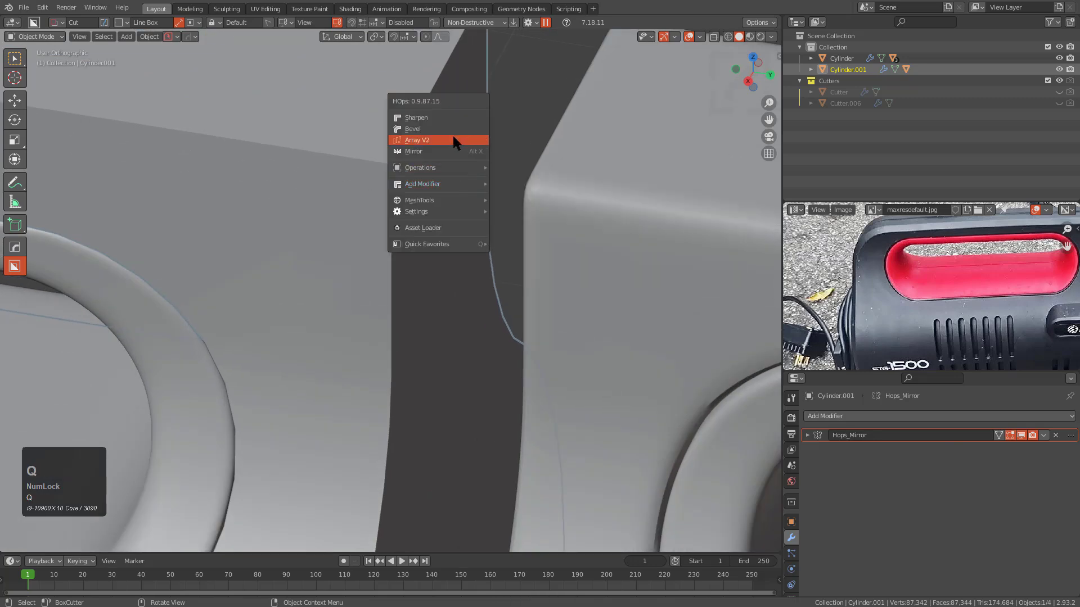
{"action": "left_click", "coordinate": [453, 127]}
{"action": "key", "text": "1"}
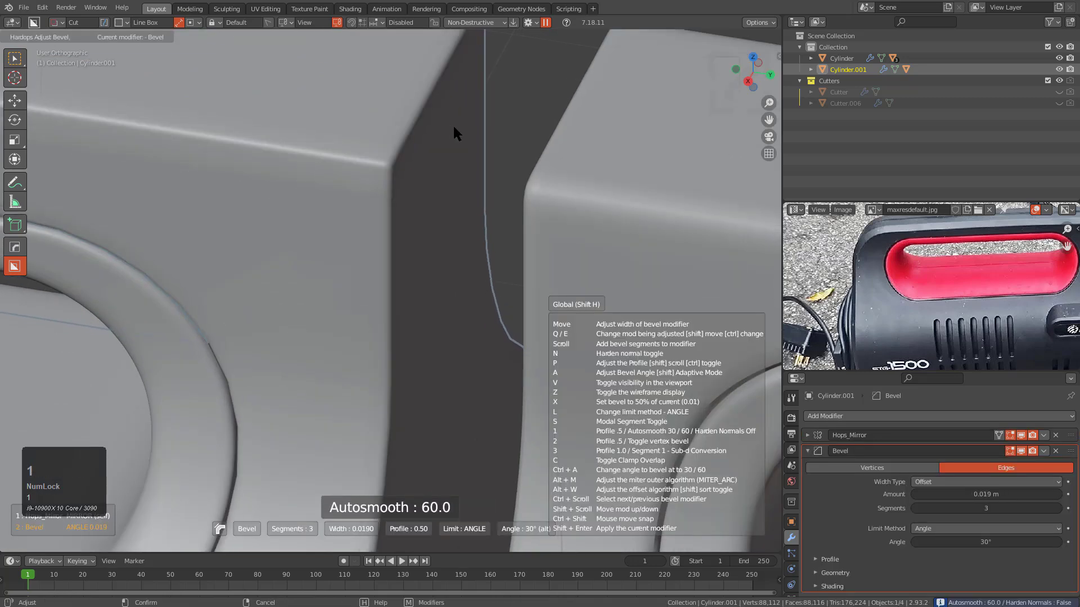
{"action": "left_click", "coordinate": [454, 132]}
Replace the copied handle insert's Subdivision modifier with a 3-segment Bevel limited by a 30° angle.
{"action": "scroll", "coordinate": [309, 251], "scroll_direction": "up", "scroll_amount": 6}
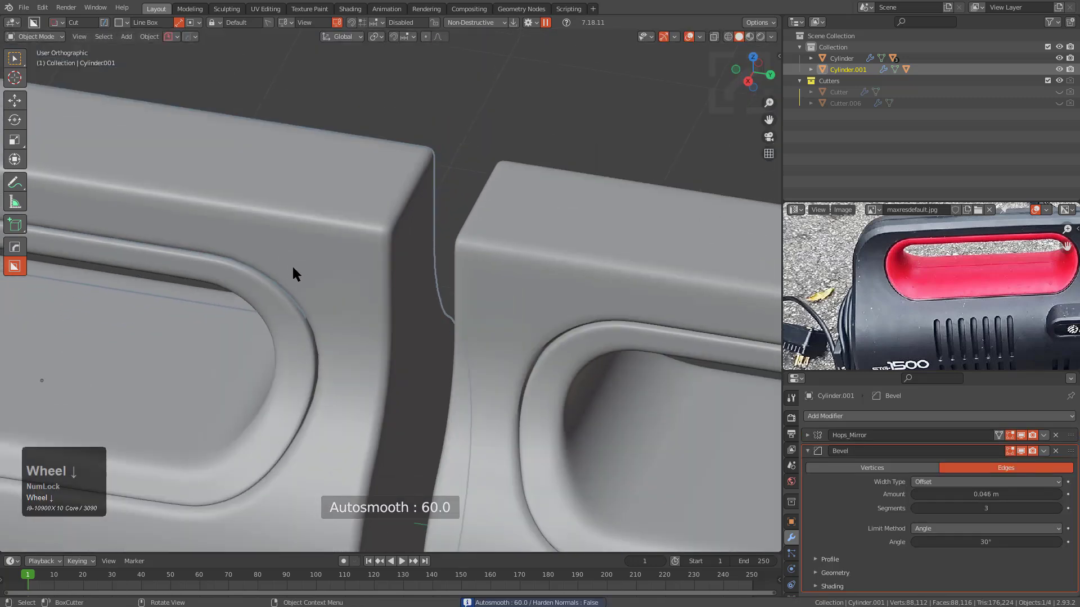
{"action": "left_click", "coordinate": [554, 193]}
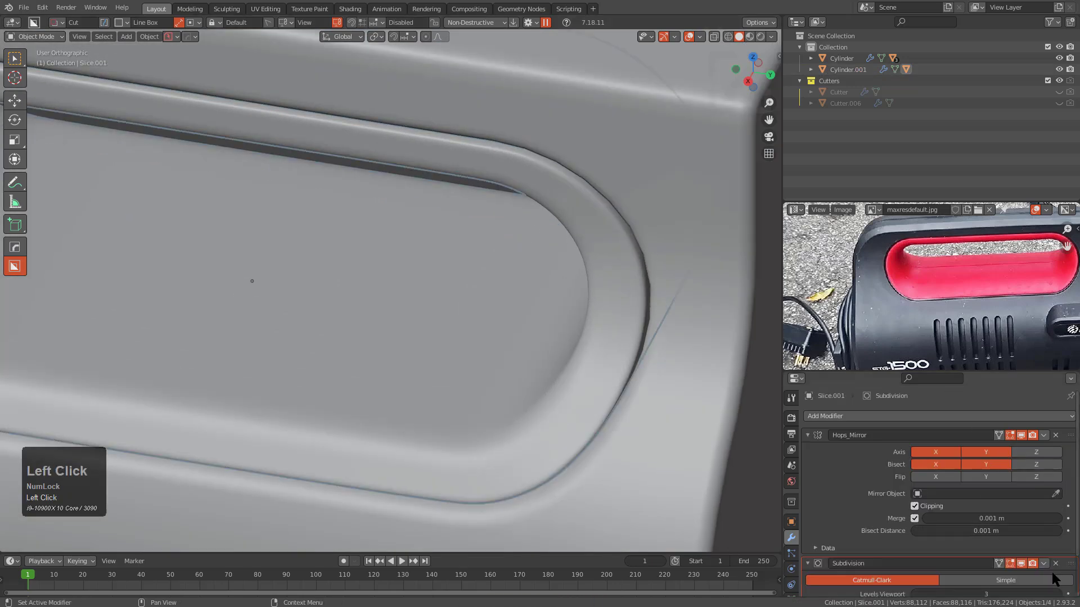
{"action": "left_click", "coordinate": [1055, 563]}
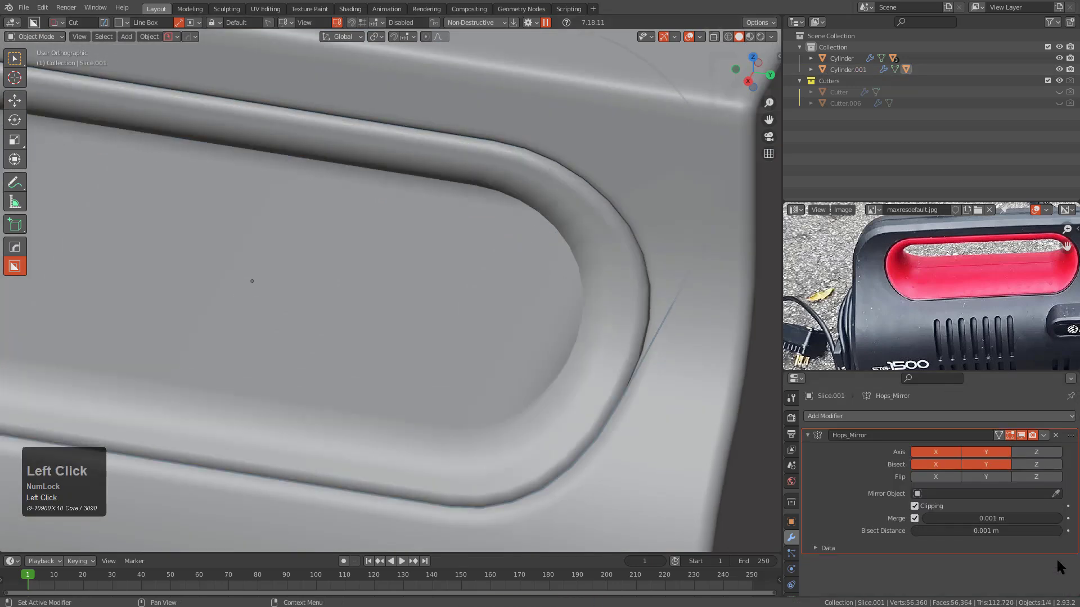
{"action": "scroll", "coordinate": [462, 375], "scroll_direction": "down", "scroll_amount": 4}
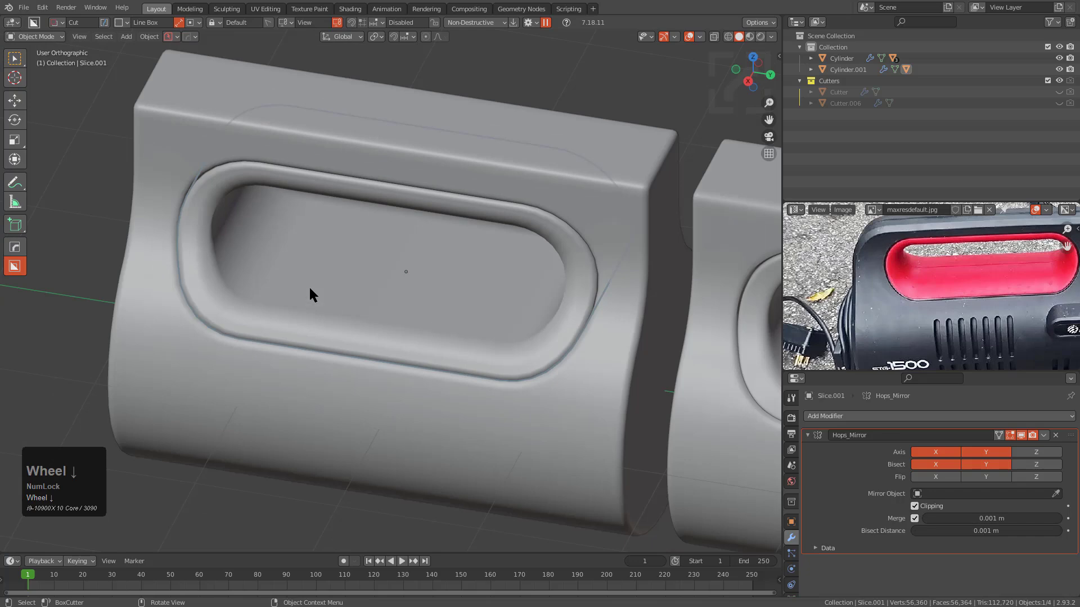
{"action": "scroll", "coordinate": [511, 347], "scroll_direction": "up", "scroll_amount": 6}
{"action": "key", "text": "q"}
{"action": "left_click", "coordinate": [480, 264]}
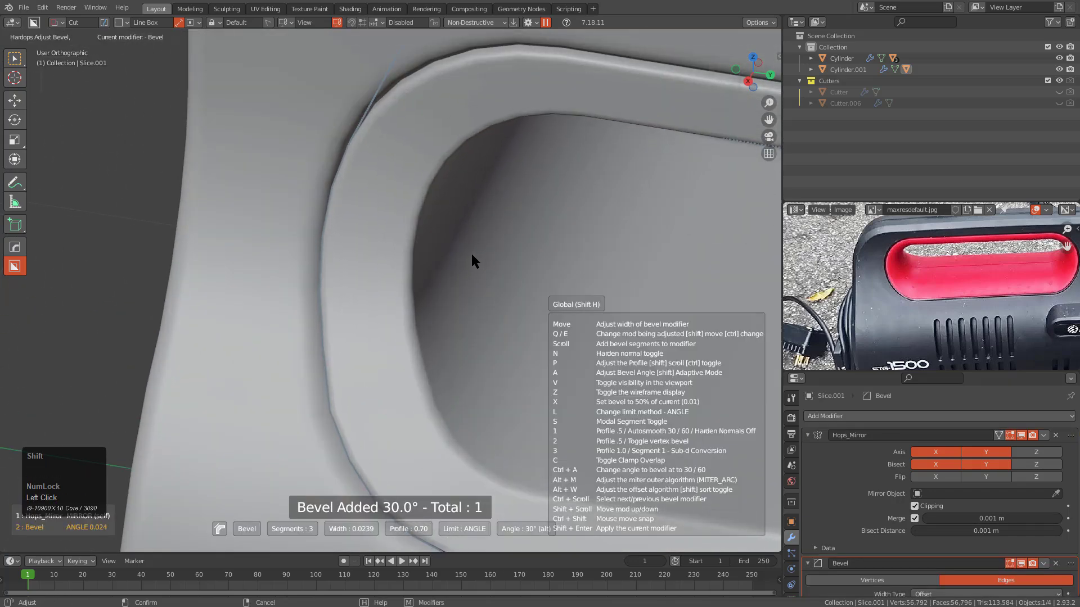
{"action": "left_click", "coordinate": [472, 261]}
Compare the beveled copy with the subdivided original side by side from several angles and in perspective view.
{"action": "scroll", "coordinate": [566, 322], "scroll_direction": "down", "scroll_amount": 4}
{"action": "middle_click_drag", "start_coordinate": [499, 332], "coordinate": [480, 279], "text": "shift"}
{"action": "key", "text": "alt+a"}
{"action": "scroll", "coordinate": [437, 251], "scroll_direction": "up", "scroll_amount": 2}
{"action": "middle_click_drag", "start_coordinate": [437, 251], "coordinate": [424, 322]}
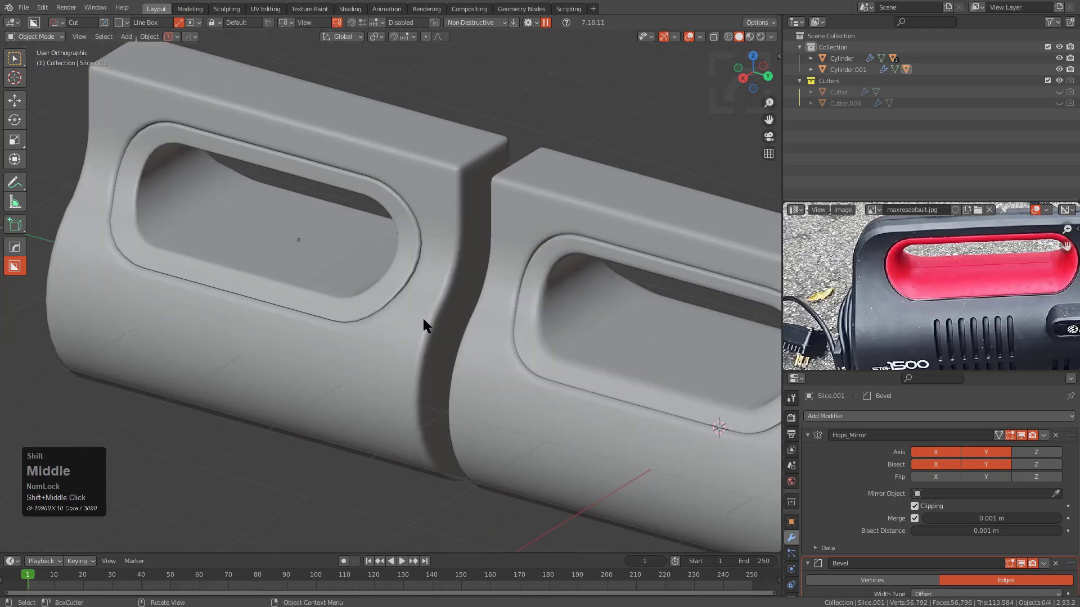
{"action": "key", "text": "KP_6"}
{"action": "key", "text": "KP_2"}
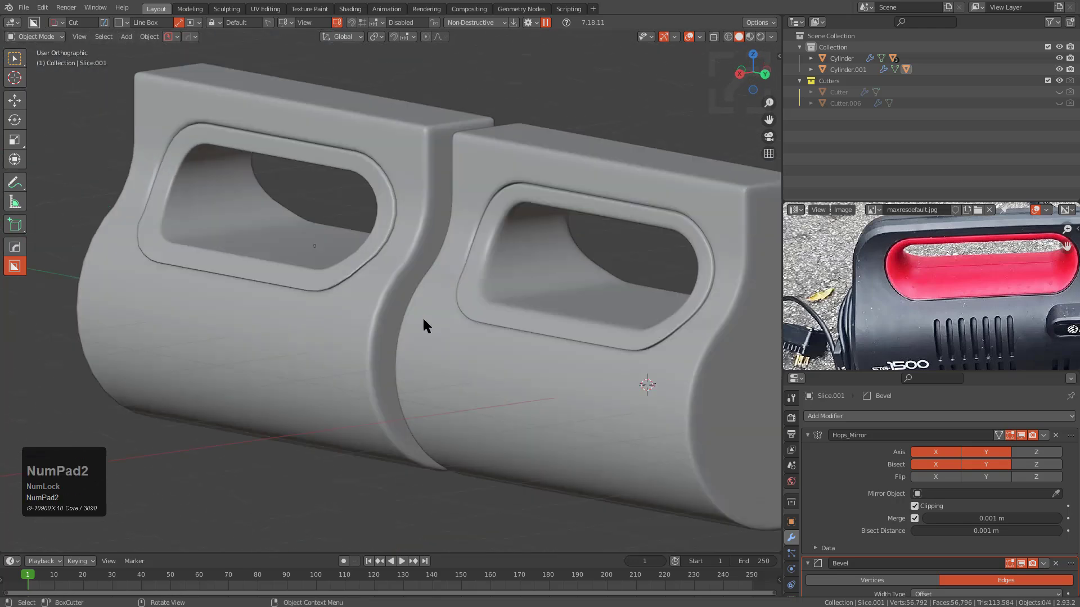
{"action": "key", "text": "KP_5"}
{"action": "scroll", "coordinate": [285, 296], "scroll_direction": "down", "scroll_amount": 2}
{"action": "mouse_move", "coordinate": [286, 296]}
{"action": "middle_mouse_down"}
{"action": "mouse_move", "coordinate": [508, 358]}
{"action": "mouse_move", "coordinate": [349, 340]}
{"action": "mouse_move", "coordinate": [346, 324]}
{"action": "mouse_move", "coordinate": [404, 356]}
{"action": "mouse_move", "coordinate": [398, 314]}
{"action": "mouse_move", "coordinate": [456, 328]}
{"action": "mouse_move", "coordinate": [450, 321]}
{"action": "middle_mouse_up"}
{"action": "key", "text": "alt+a"}
Switch the viewport lighting to the glossy red MatCap and compare the reflections on both bodies.
{"action": "left_click", "coordinate": [770, 37]}
{"action": "left_click", "coordinate": [765, 92]}
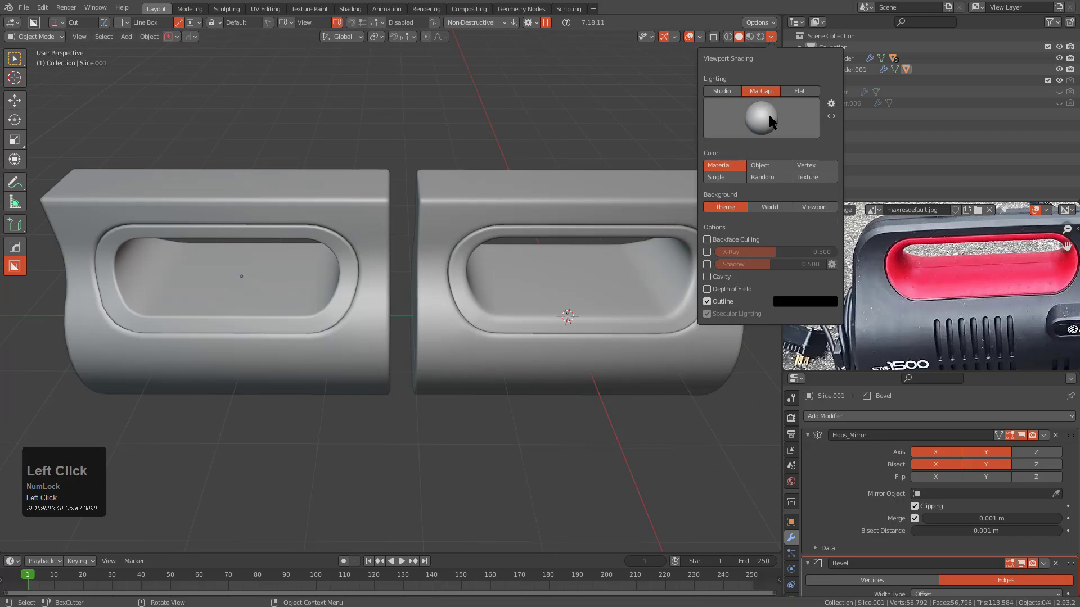
{"action": "left_click", "coordinate": [769, 124]}
{"action": "left_click", "coordinate": [764, 193]}
{"action": "mouse_move", "coordinate": [444, 298]}
{"action": "middle_mouse_down"}
{"action": "mouse_move", "coordinate": [439, 289]}
{"action": "mouse_move", "coordinate": [437, 304]}
{"action": "mouse_move", "coordinate": [470, 324]}
{"action": "mouse_move", "coordinate": [442, 335]}
{"action": "middle_mouse_up"}
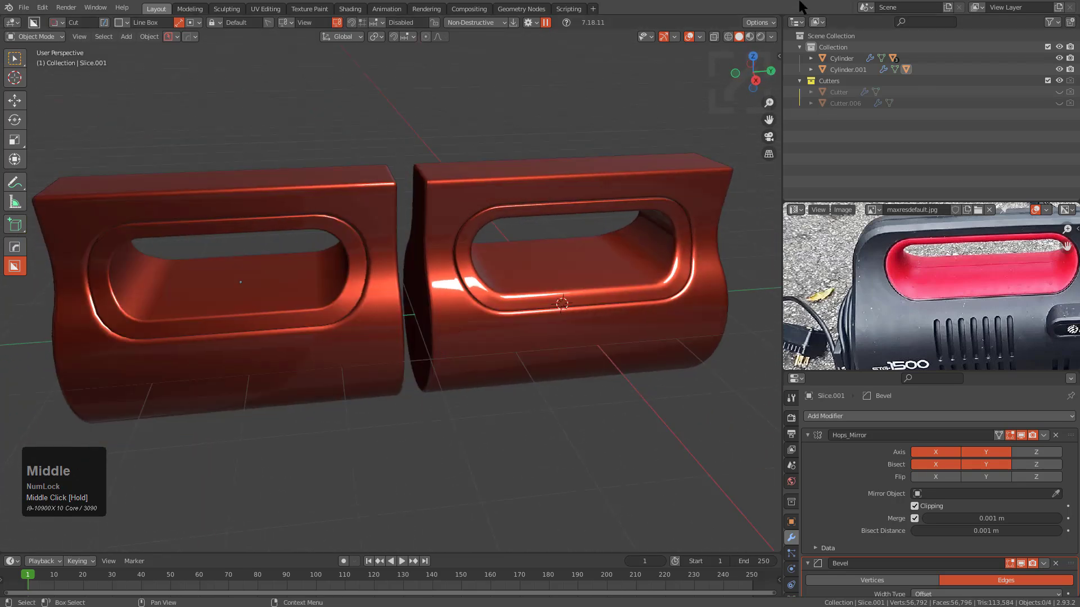
Set the viewport lighting to Studio and compare the curved handle rims of both bodies up close.
{"action": "left_click", "coordinate": [770, 37]}
{"action": "left_click", "coordinate": [722, 91]}
{"action": "middle_click_drag", "start_coordinate": [339, 234], "coordinate": [339, 278]}
{"action": "scroll", "coordinate": [339, 279], "scroll_direction": "up", "scroll_amount": 5}
{"action": "middle_click_drag", "start_coordinate": [312, 321], "coordinate": [311, 304]}
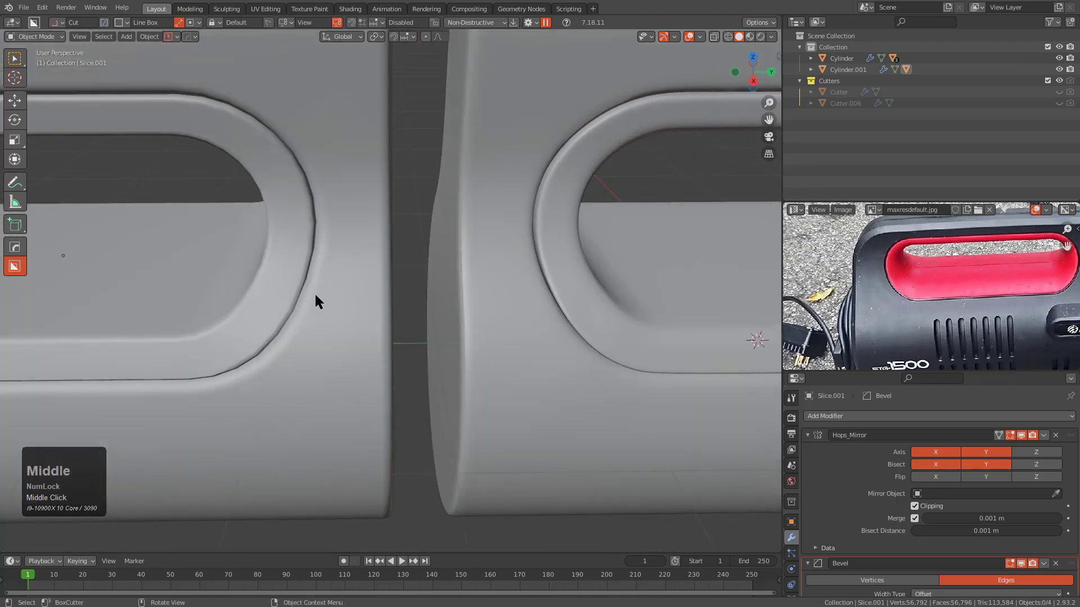
{"action": "scroll", "coordinate": [304, 318], "scroll_direction": "down", "scroll_amount": 6}
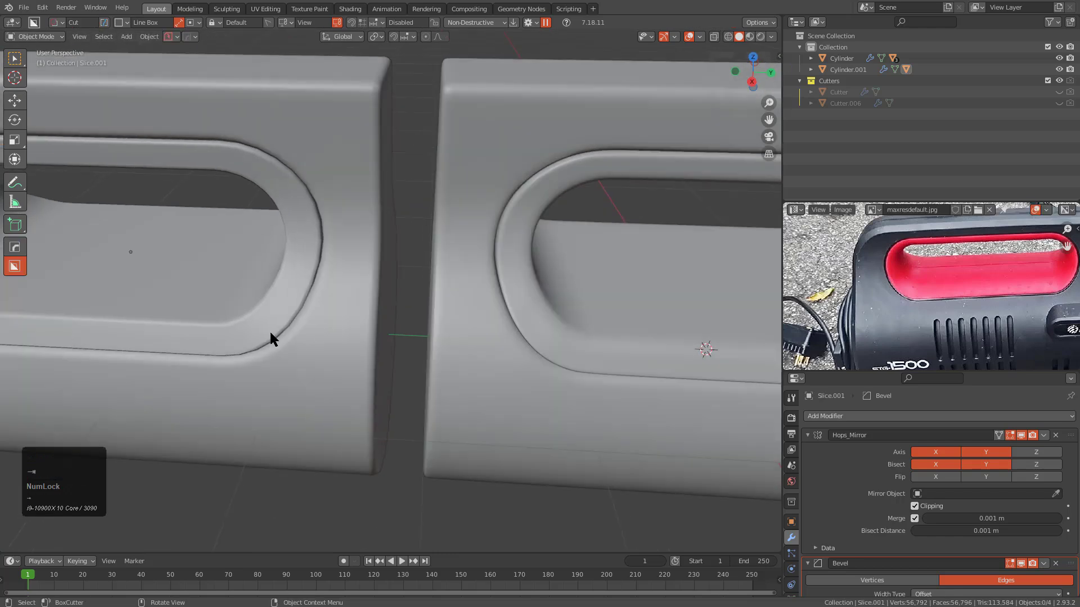
{"action": "scroll", "coordinate": [429, 313], "scroll_direction": "up", "scroll_amount": 2, "text": "shift"}
Open the beveled copy's mesh in Edit Mode and examine its topology around the handle opening.
{"action": "left_click", "coordinate": [366, 352]}
{"action": "key", "text": "Tab"}
{"action": "scroll", "coordinate": [367, 352], "scroll_direction": "up", "scroll_amount": 4}
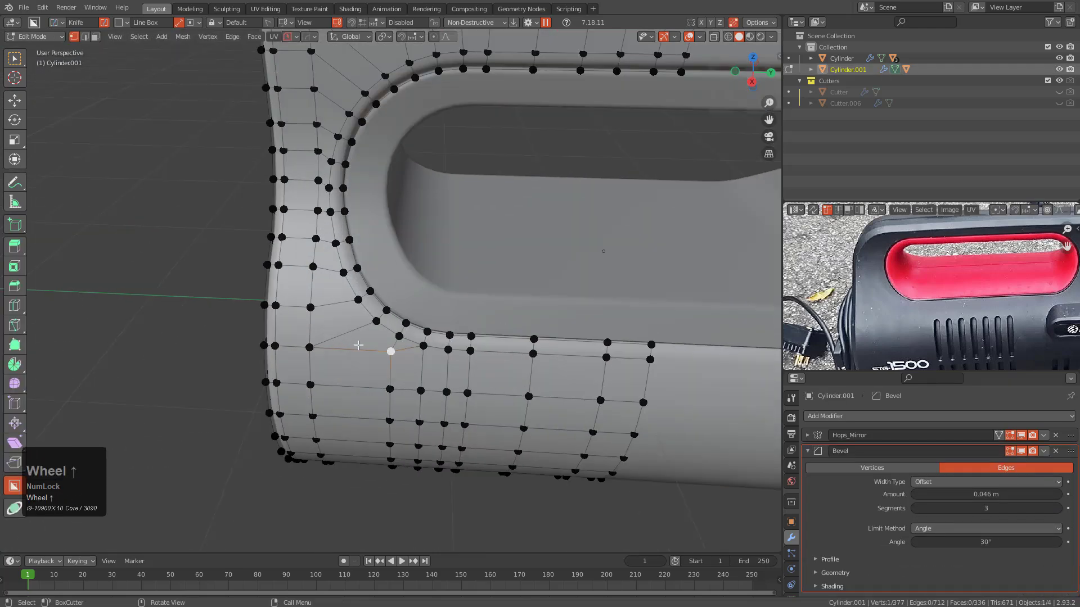
{"action": "key", "text": "Tab"}
{"action": "key", "text": "Tab"}
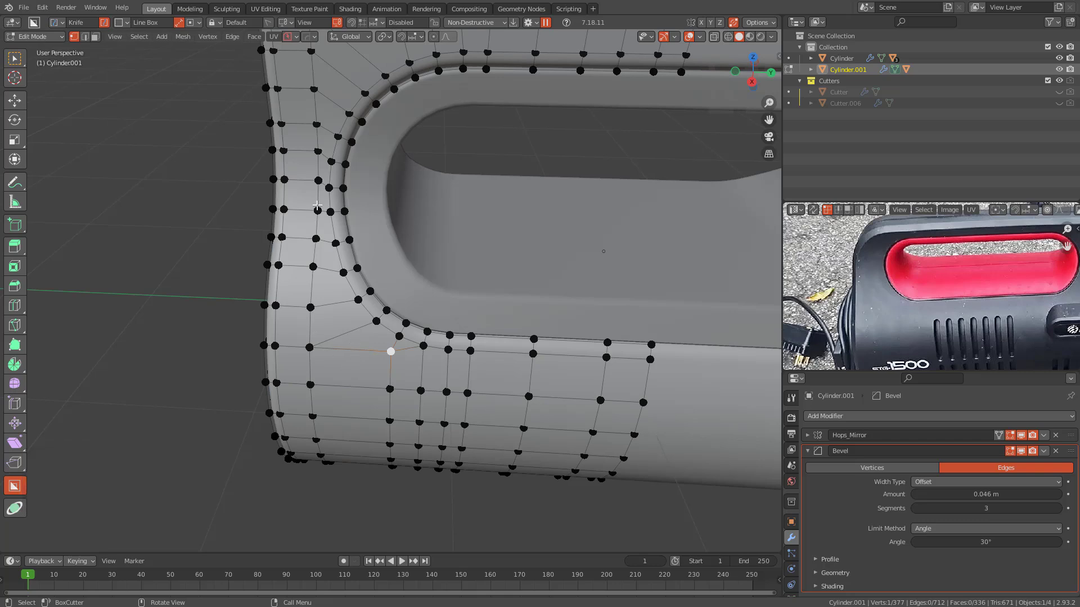
{"action": "scroll", "coordinate": [324, 332], "scroll_direction": "down", "scroll_amount": 3}
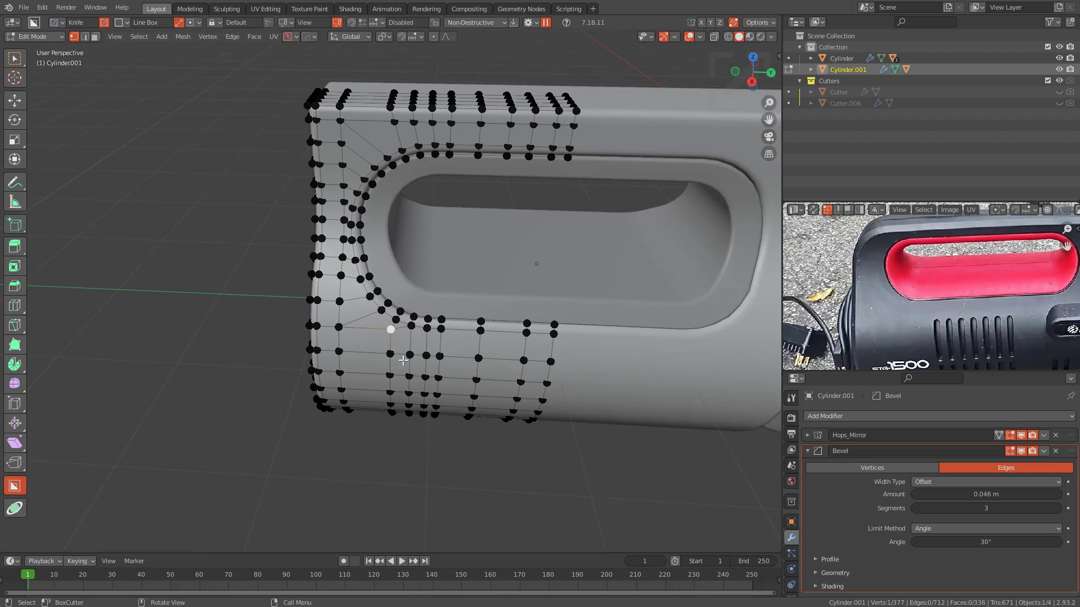
Leave Edit Mode and compare the handle openings of the beveled copy and the subdivided original.
{"action": "key", "text": "Tab"}
{"action": "middle_click_drag", "start_coordinate": [482, 349], "coordinate": [612, 295]}
{"action": "scroll", "coordinate": [202, 279], "scroll_direction": "up", "scroll_amount": 2}
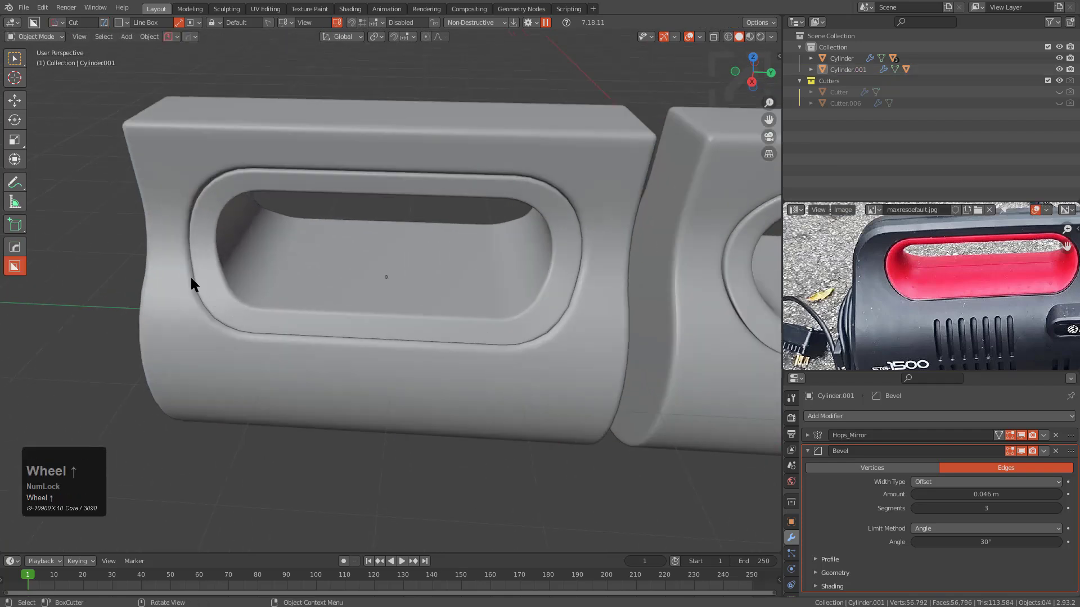
{"action": "middle_click_drag", "start_coordinate": [415, 333], "coordinate": [193, 243]}
{"action": "scroll", "coordinate": [330, 327], "scroll_direction": "down", "scroll_amount": 2}
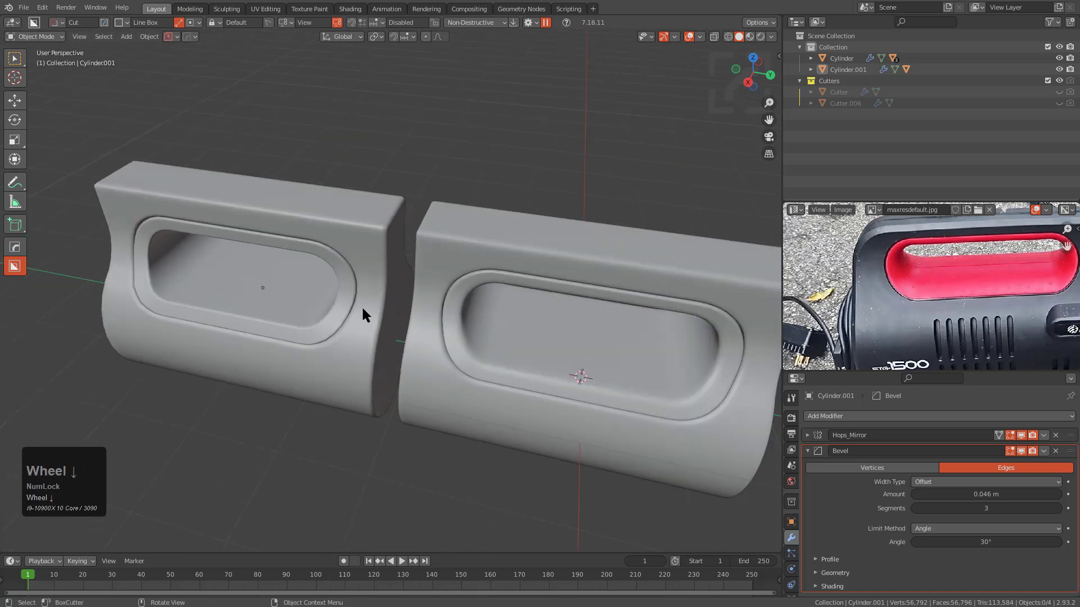
{"action": "middle_click_drag", "start_coordinate": [551, 257], "coordinate": [608, 225]}
Add a text object aligned to the right orthographic view and place it above the beveled copy.
{"action": "key", "text": "KP_1"}
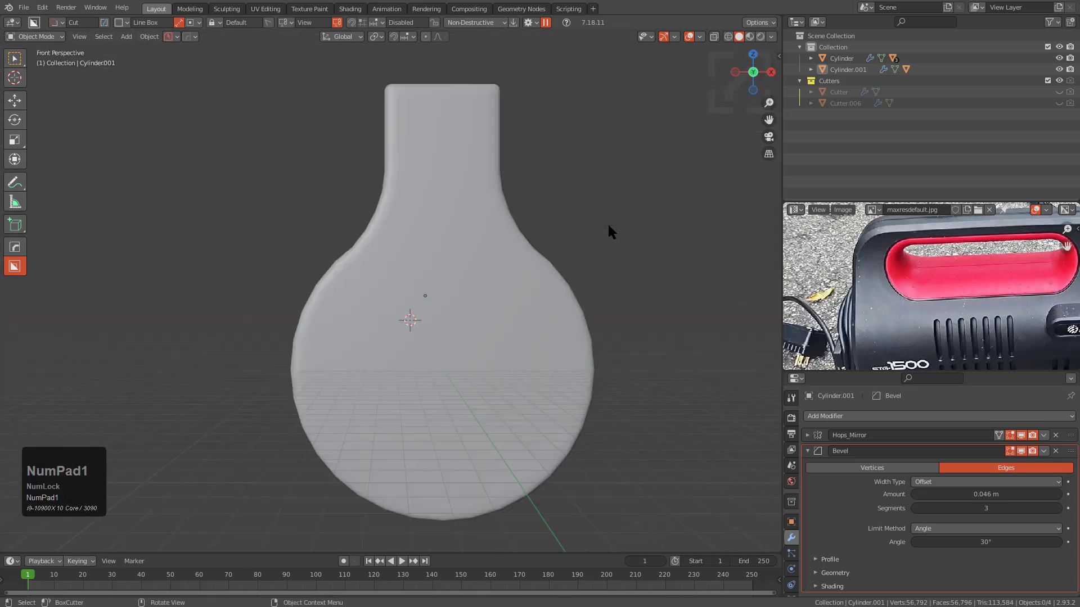
{"action": "key", "text": "KP_3"}
{"action": "key", "text": "KP_5"}
{"action": "scroll", "coordinate": [604, 228], "scroll_direction": "down", "scroll_amount": 3}
{"action": "key", "text": "shift+a"}
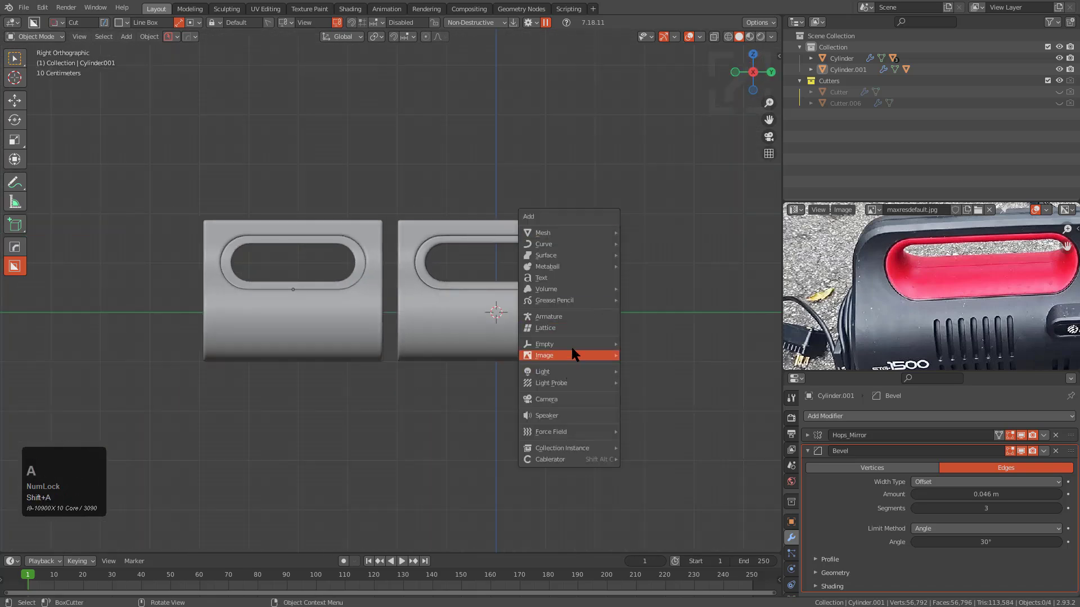
{"action": "left_click", "coordinate": [581, 277]}
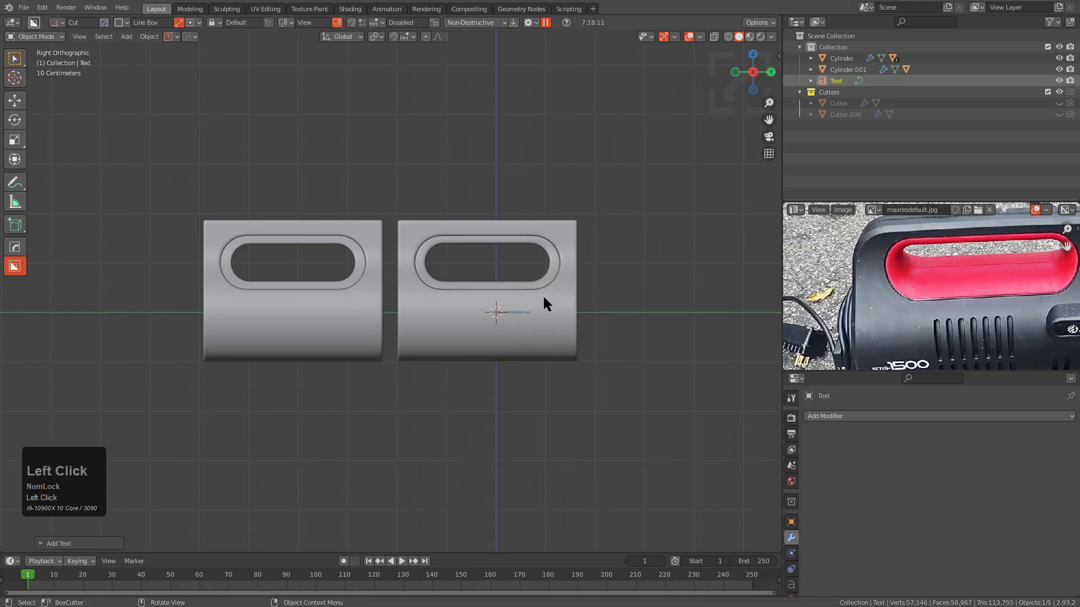
{"action": "key", "text": "F9"}
{"action": "left_click", "coordinate": [656, 338]}
{"action": "left_click", "coordinate": [639, 349]}
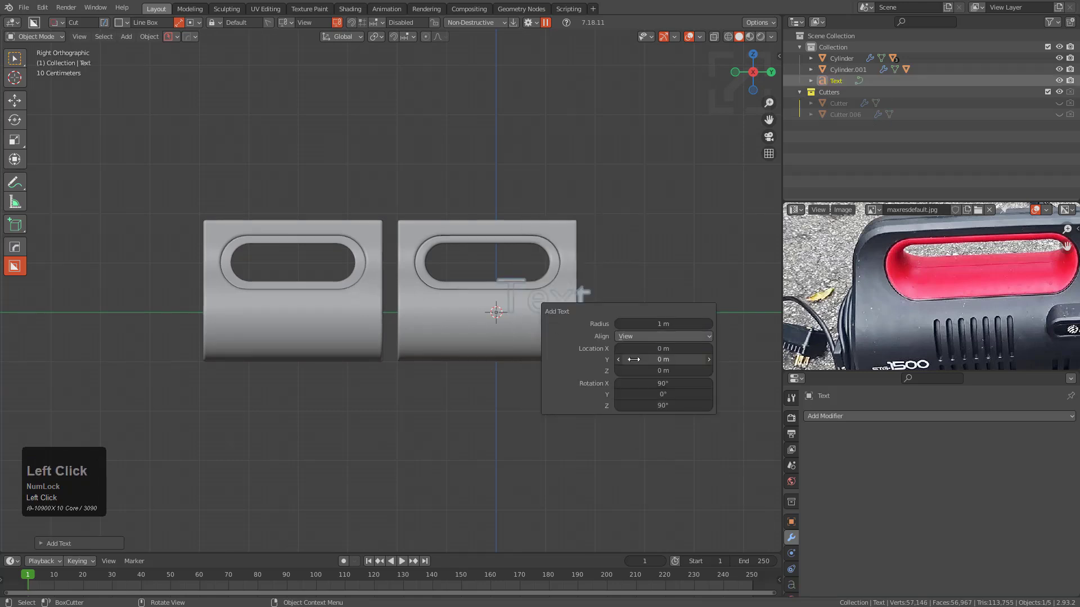
{"action": "key", "text": "g"}
{"action": "left_click", "coordinate": [307, 242]}
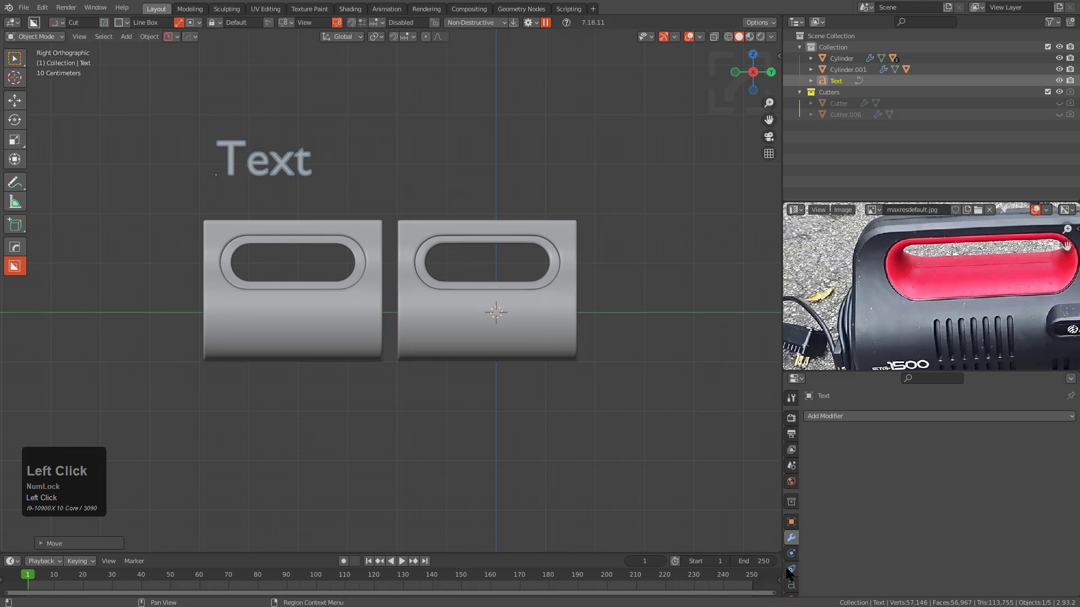
Set the text's regular font to BigNoodleTitling-Oblique.
{"action": "left_click", "coordinate": [791, 585]}
{"action": "scroll", "coordinate": [902, 472], "scroll_direction": "down", "scroll_amount": 5}
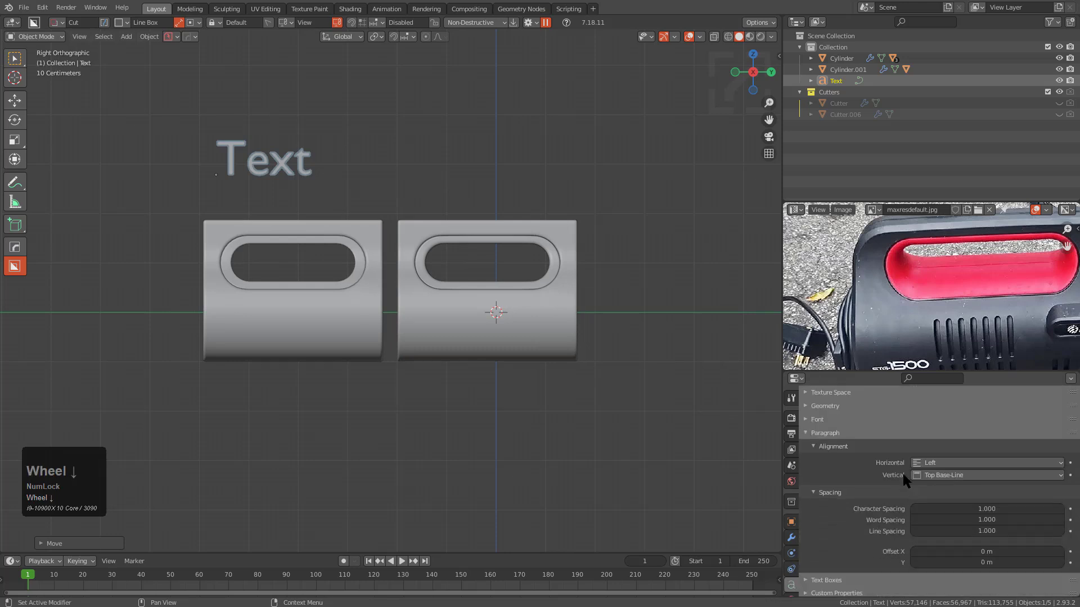
{"action": "left_click", "coordinate": [808, 419]}
{"action": "scroll", "coordinate": [927, 459], "scroll_direction": "down", "scroll_amount": 3}
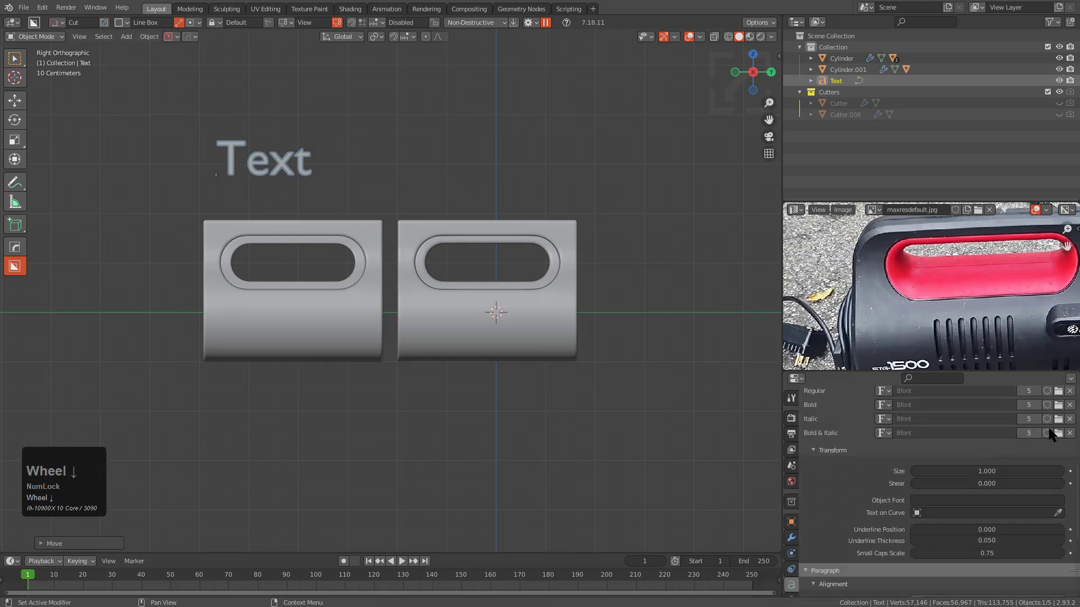
{"action": "left_click", "coordinate": [1058, 392]}
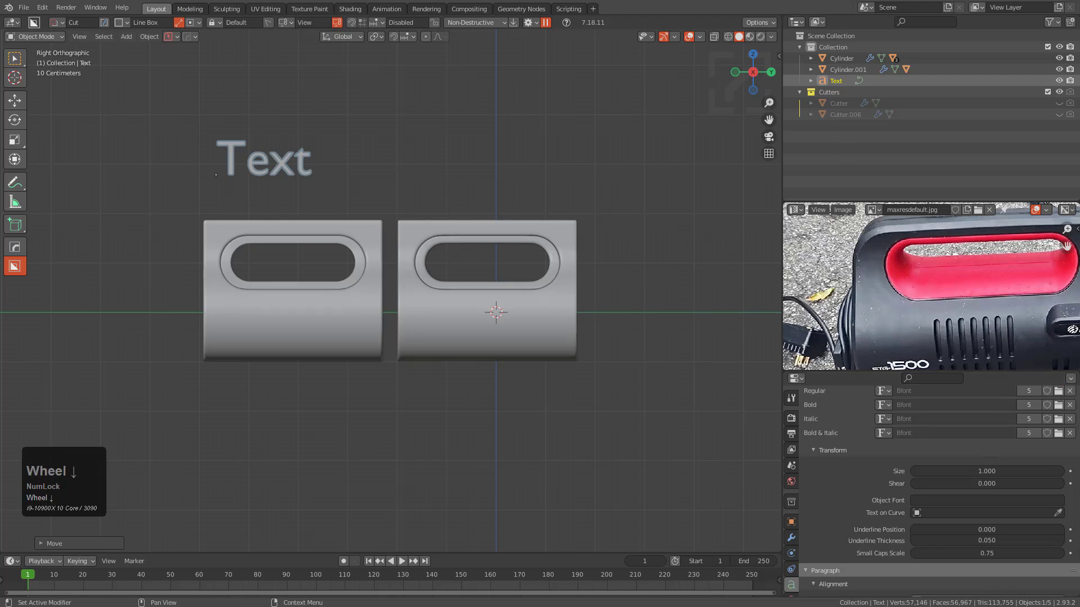
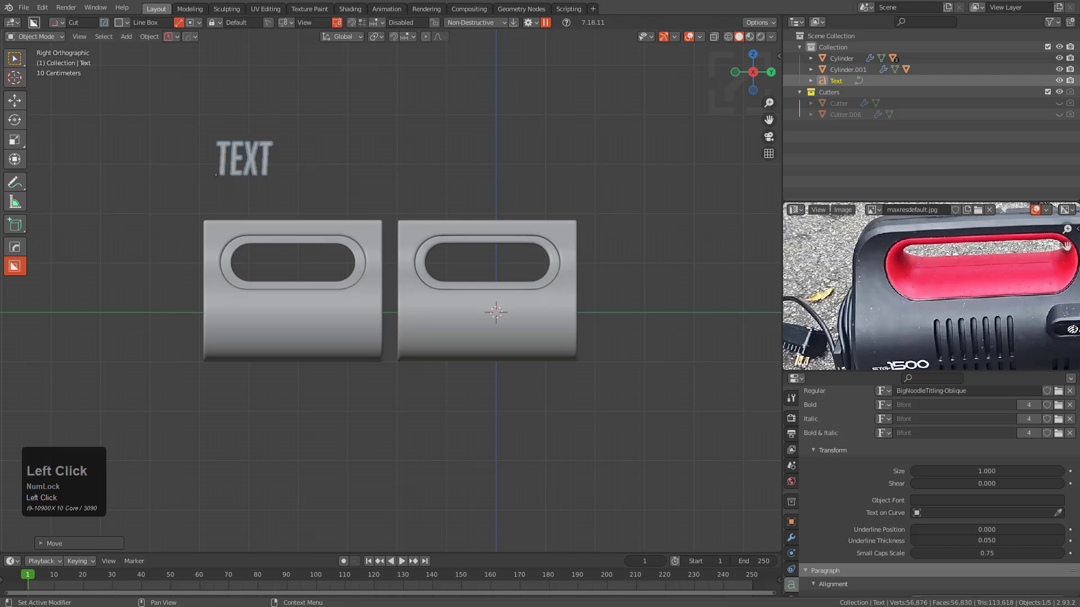
Change the text to BEVEL.
{"action": "scroll", "coordinate": [270, 140], "scroll_direction": "up", "scroll_amount": 2}
{"action": "middle_click_drag", "start_coordinate": [269, 140], "coordinate": [413, 251], "text": "shift"}
{"action": "key", "text": "Tab"}
{"action": "key", "text": "ctrl+a"}
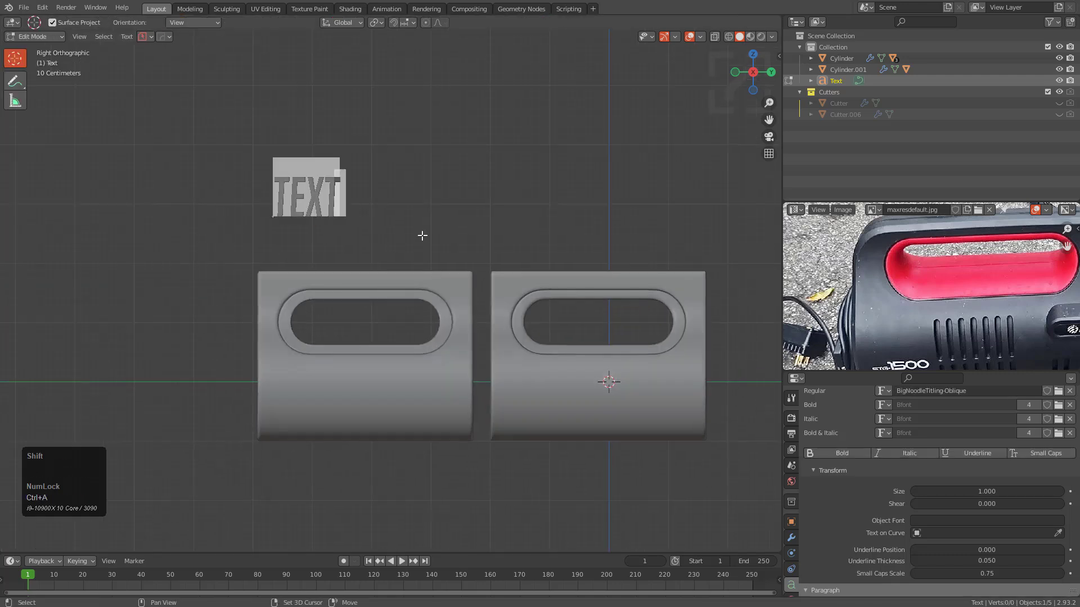
{"action": "type", "text": "BEVER"}
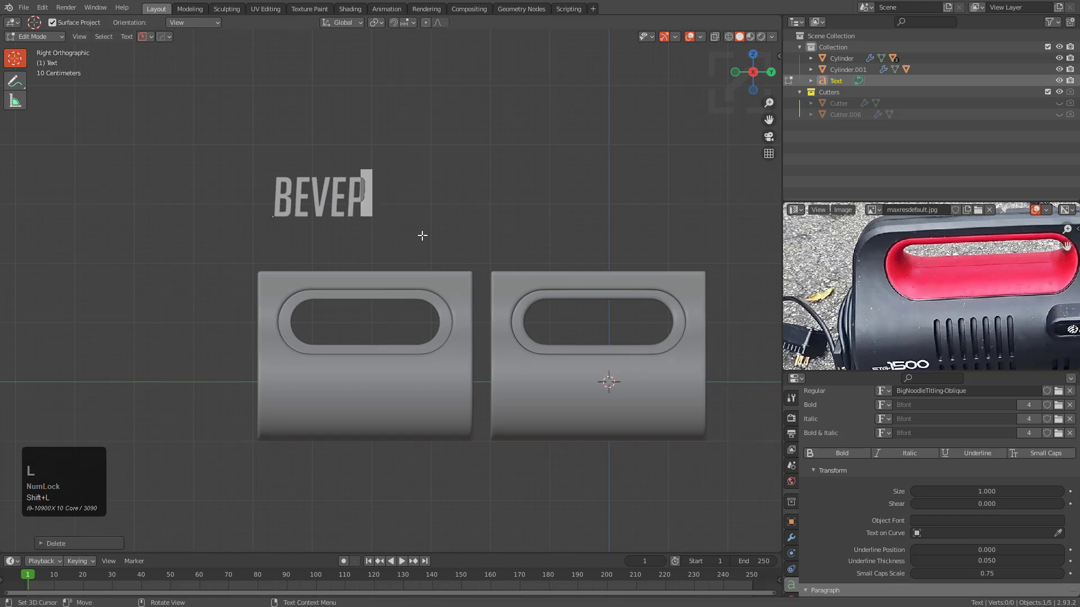
{"action": "type", "text": "L"}
{"action": "key", "text": "Tab"}
Enlarge the BEVEL label and widen its letter spacing so it spans the area above the beveled copy.
{"action": "left_click_drag", "start_coordinate": [368, 201], "coordinate": [354, 243]}
{"action": "key", "text": "s"}
{"action": "left_click", "coordinate": [421, 289]}
{"action": "key", "text": "q"}
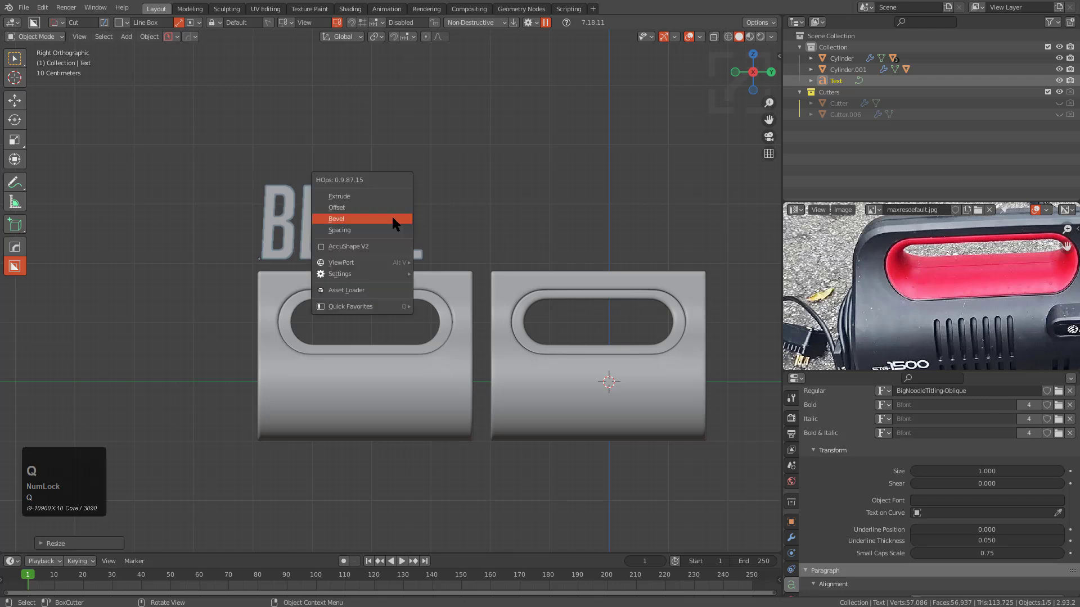
{"action": "left_click", "coordinate": [364, 220]}
{"action": "key", "text": "g"}
{"action": "left_click", "coordinate": [465, 255]}
{"action": "key", "text": "s"}
{"action": "left_click", "coordinate": [442, 251]}
Duplicate the BEVEL label along the Y axis to sit above the subdivided body.
{"action": "key", "text": "shift+d"}
{"action": "key", "text": "x"}
{"action": "key", "text": "y"}
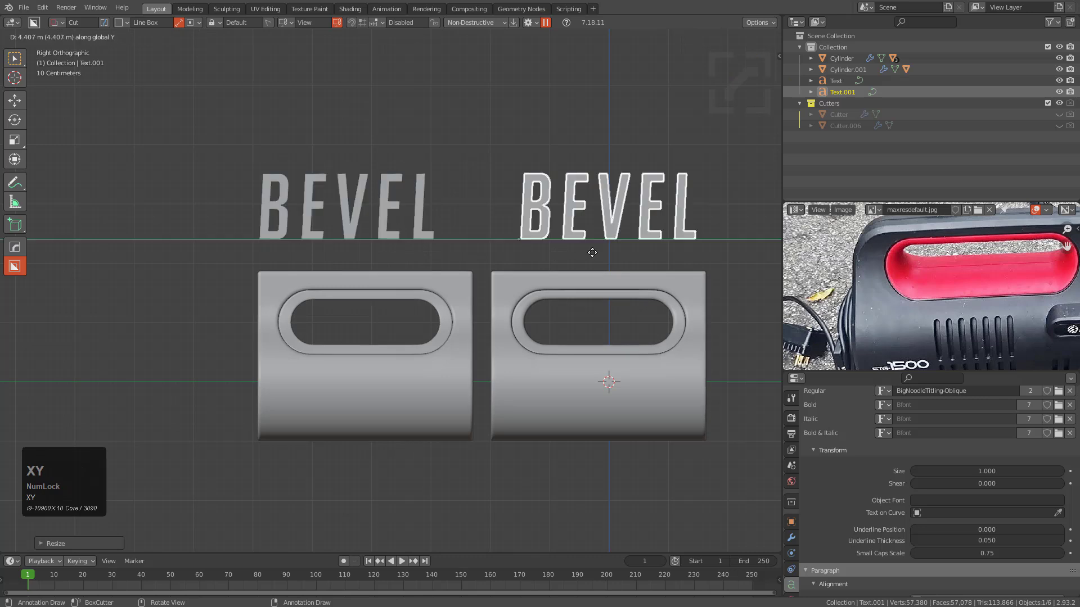
{"action": "left_click", "coordinate": [571, 247]}
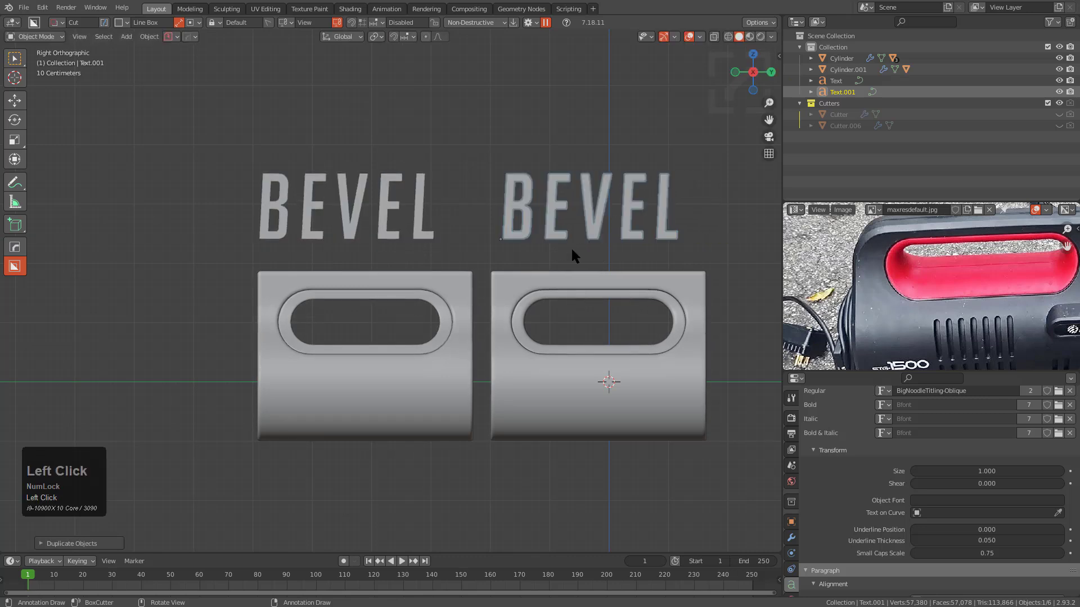
Change the duplicated label's text to SUB-D.
{"action": "key", "text": "Tab"}
{"action": "middle_click_drag", "start_coordinate": [566, 256], "coordinate": [434, 251], "text": "shift"}
{"action": "key", "text": "ctrl+a"}
{"action": "type", "text": "S"}
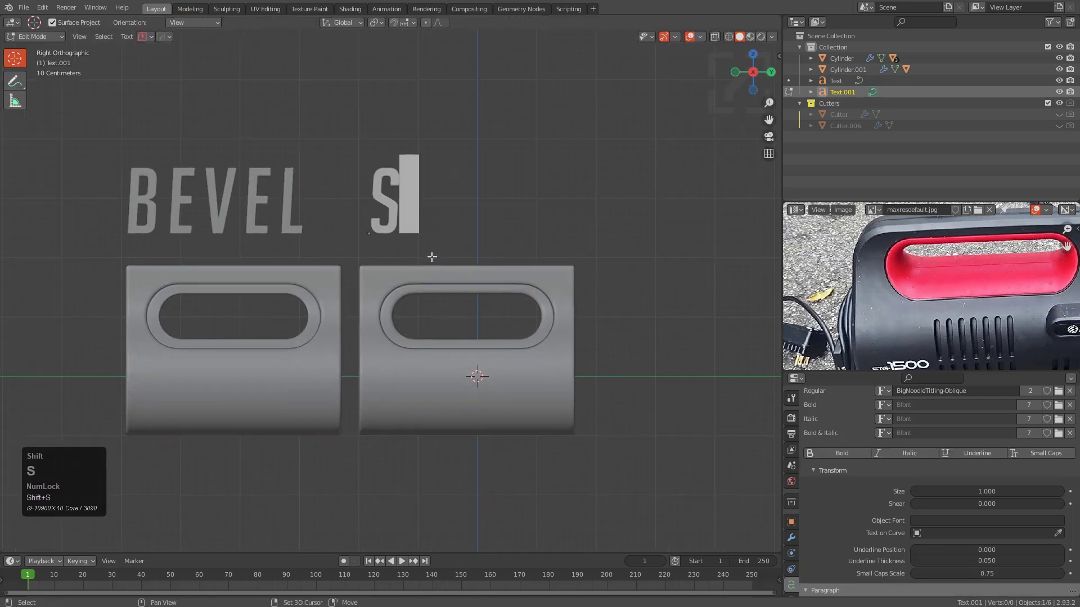
{"action": "type", "text": "UB-"}
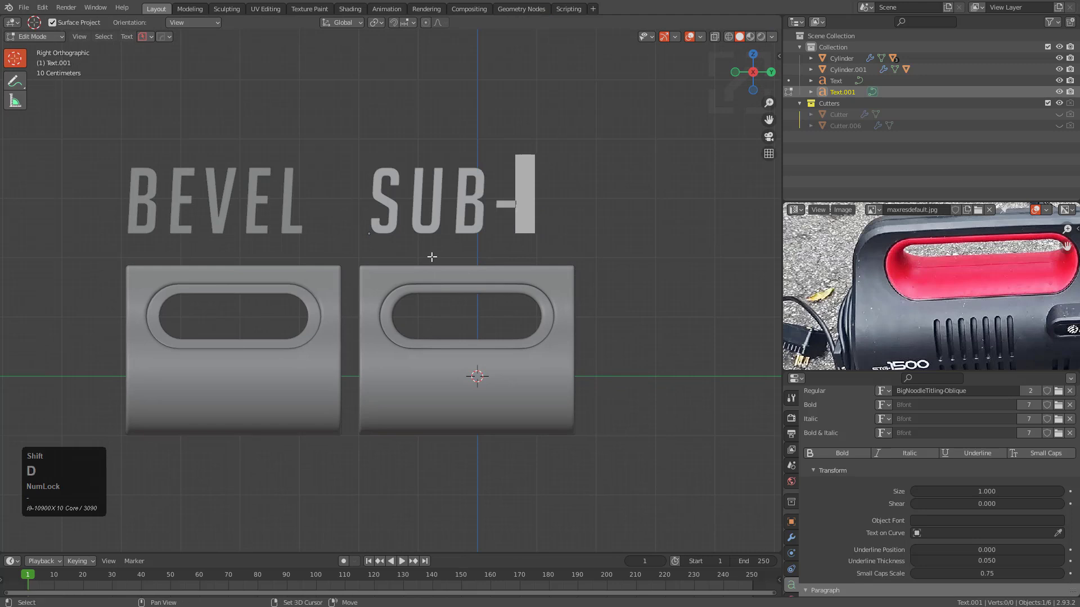
{"action": "type", "text": "D"}
{"action": "key", "text": "Tab"}
Adjust the SUB-D and BEVEL labels along the Y axis over their respective bodies.
{"action": "key", "text": "g"}
{"action": "key", "text": "z"}
{"action": "key", "text": "x"}
{"action": "key", "text": "y"}
{"action": "left_click", "coordinate": [431, 269]}
{"action": "key", "text": "g"}
{"action": "key", "text": "x"}
{"action": "key", "text": "y"}
{"action": "left_click", "coordinate": [428, 270]}
{"action": "left_click", "coordinate": [233, 196]}
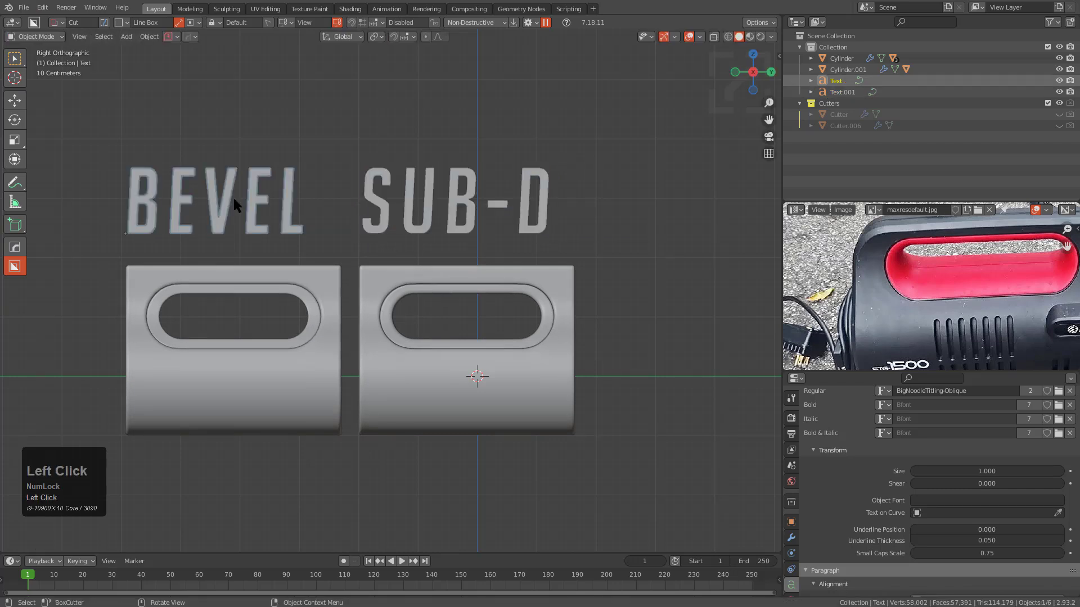
{"action": "key", "text": "g"}
{"action": "key", "text": "x"}
{"action": "key", "text": "y"}
{"action": "left_click", "coordinate": [240, 201]}
Move the beveled copy together with its BEVEL label along the Y axis.
{"action": "middle_click_drag", "start_coordinate": [234, 198], "coordinate": [385, 327]}
{"action": "left_click", "coordinate": [258, 308]}
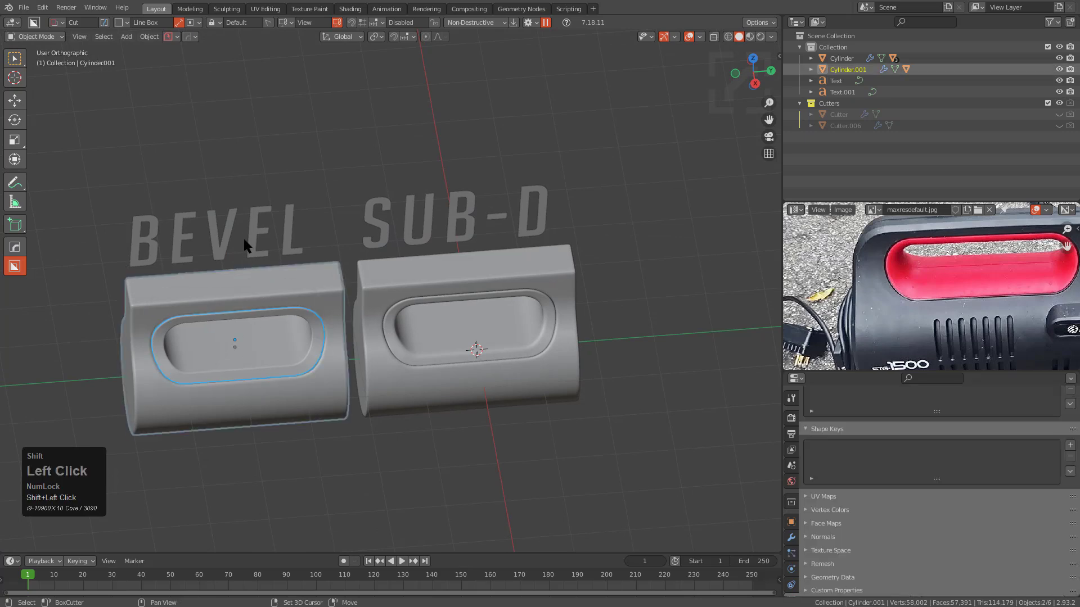
{"action": "left_click", "coordinate": [247, 231], "text": "shift"}
{"action": "key", "text": "g"}
{"action": "key", "text": "x"}
{"action": "key", "text": "y"}
{"action": "left_click", "coordinate": [306, 295]}
{"action": "left_click", "coordinate": [307, 294]}
Frame the subdivided body's handle inset and turn on the wireframe overlay.
{"action": "middle_click_drag", "start_coordinate": [307, 294], "coordinate": [397, 353]}
{"action": "left_click", "coordinate": [394, 340]}
{"action": "key", "text": "KP_Decimal"}
{"action": "middle_click_drag", "start_coordinate": [405, 312], "coordinate": [370, 347]}
{"action": "scroll", "coordinate": [370, 346], "scroll_direction": "up", "scroll_amount": 2}
{"action": "scroll", "coordinate": [390, 281], "scroll_direction": "up", "scroll_amount": 2, "text": "shift"}
{"action": "middle_click_drag", "start_coordinate": [388, 272], "coordinate": [387, 353], "text": "ctrl"}
{"action": "key", "text": "v"}
{"action": "left_click", "coordinate": [386, 353]}
Examine the wireframe topology around the handle openings of both bodies.
{"action": "scroll", "coordinate": [371, 345], "scroll_direction": "down", "scroll_amount": 4}
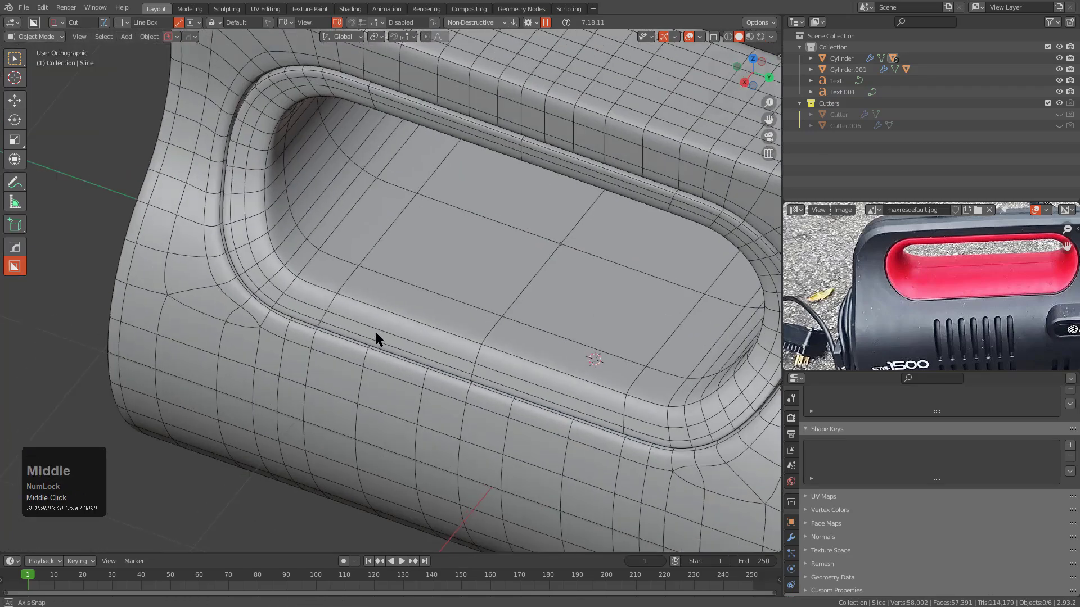
{"action": "scroll", "coordinate": [281, 304], "scroll_direction": "down", "scroll_amount": 5}
{"action": "scroll", "coordinate": [456, 327], "scroll_direction": "up", "scroll_amount": 5}
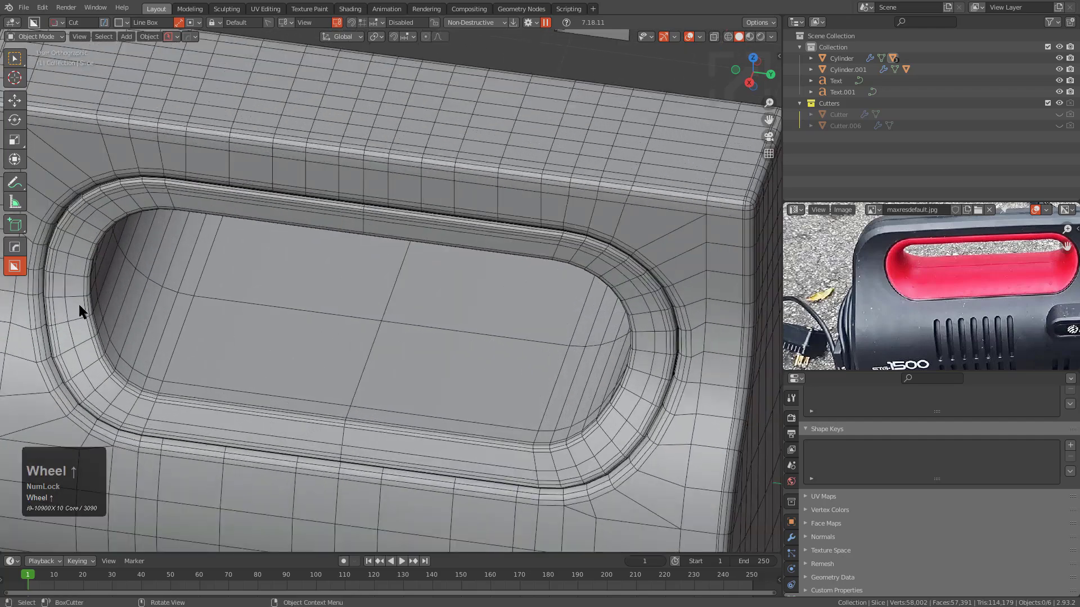
{"action": "scroll", "coordinate": [218, 382], "scroll_direction": "down", "scroll_amount": 5}
{"action": "middle_click_drag", "start_coordinate": [218, 382], "coordinate": [316, 329]}
{"action": "scroll", "coordinate": [373, 403], "scroll_direction": "up", "scroll_amount": 4}
{"action": "scroll", "coordinate": [623, 392], "scroll_direction": "down", "scroll_amount": 4}
{"action": "middle_click_drag", "start_coordinate": [623, 392], "coordinate": [600, 339], "text": "shift"}
{"action": "scroll", "coordinate": [106, 294], "scroll_direction": "down", "scroll_amount": 4}
{"action": "scroll", "coordinate": [243, 302], "scroll_direction": "up", "scroll_amount": 5}
{"action": "middle_click_drag", "start_coordinate": [243, 302], "coordinate": [136, 251], "text": "shift"}
{"action": "scroll", "coordinate": [497, 281], "scroll_direction": "up", "scroll_amount": 3}
Run Clean Mesh on the beveled copy with a 0.5° dissolve angle.
{"action": "left_click", "coordinate": [490, 228]}
{"action": "key", "text": "q"}
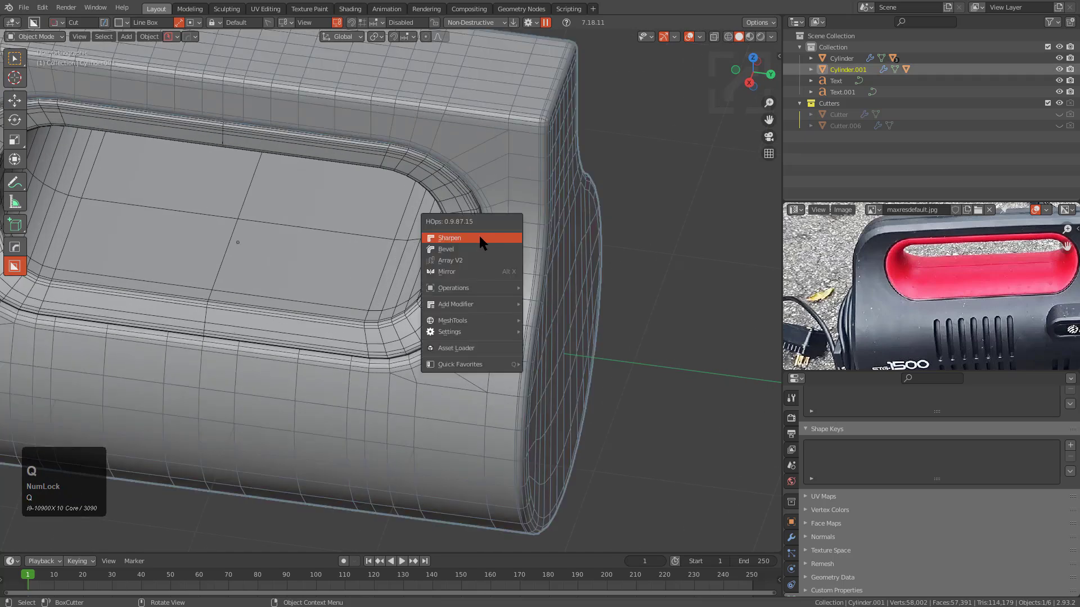
{"action": "left_click", "coordinate": [450, 284]}
{"action": "left_click", "coordinate": [582, 384]}
{"action": "middle_click_drag", "start_coordinate": [510, 351], "coordinate": [241, 208], "text": "shift"}
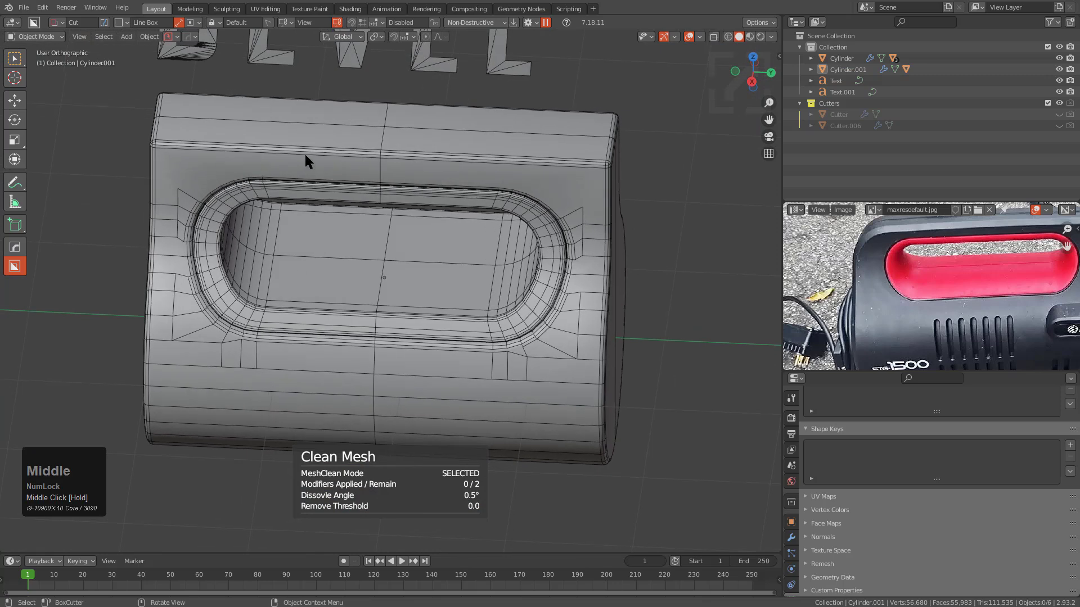
Add a Weighted Normal modifier with Keep Sharp to the beveled copy.
{"action": "key", "text": "q"}
{"action": "left_click", "coordinate": [303, 108]}
{"action": "key", "text": "q"}
{"action": "left_click", "coordinate": [239, 202], "text": "alt"}
{"action": "left_click", "coordinate": [601, 266]}
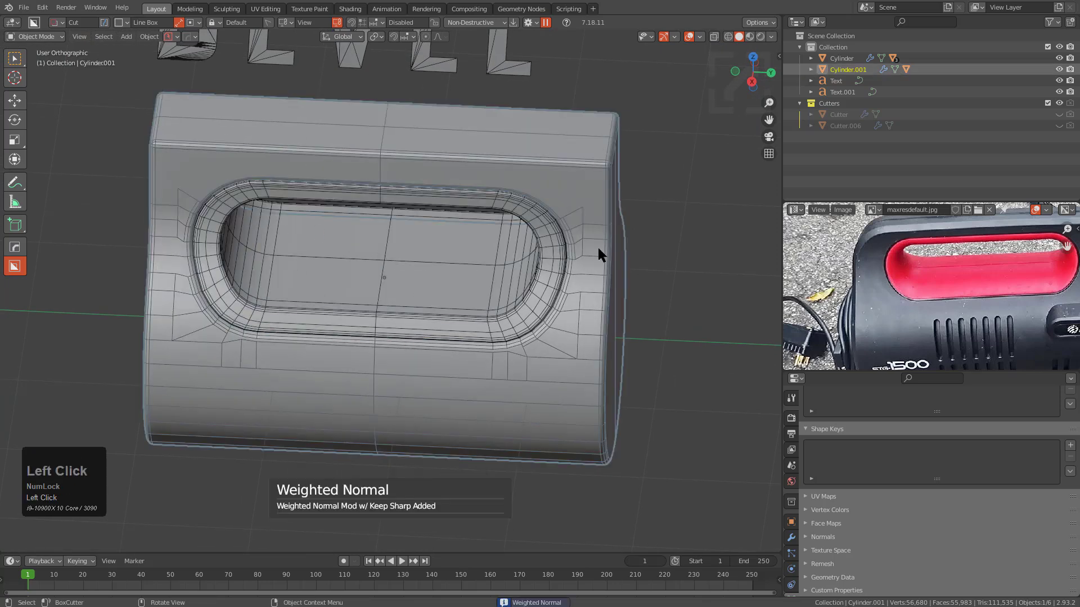
Open the cleaned mesh in Edit Mode and select the edges beside the handle opening's rounded end.
{"action": "middle_click_drag", "start_coordinate": [249, 264], "coordinate": [410, 292]}
{"action": "key", "text": "Tab"}
{"action": "scroll", "coordinate": [338, 236], "scroll_direction": "up", "scroll_amount": 3}
{"action": "left_click", "coordinate": [328, 223], "text": "alt"}
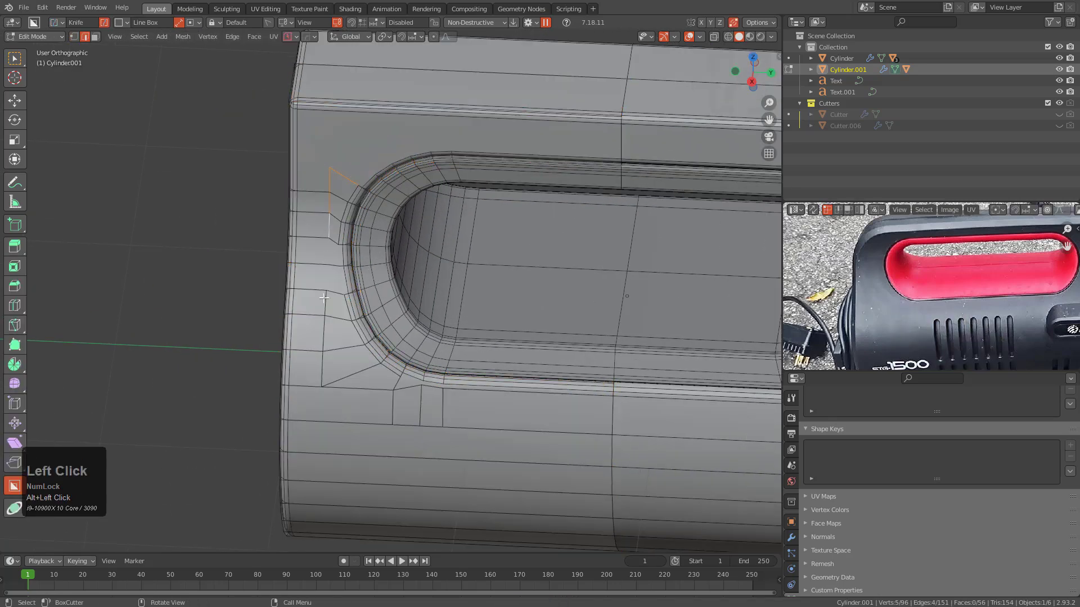
Undo the edge selection, the weighted normals and the mesh cleanup on the beveled copy.
{"action": "key", "text": "ctrl+z"}
{"action": "key", "text": "ctrl+z"}
{"action": "key", "text": "ctrl+z"}
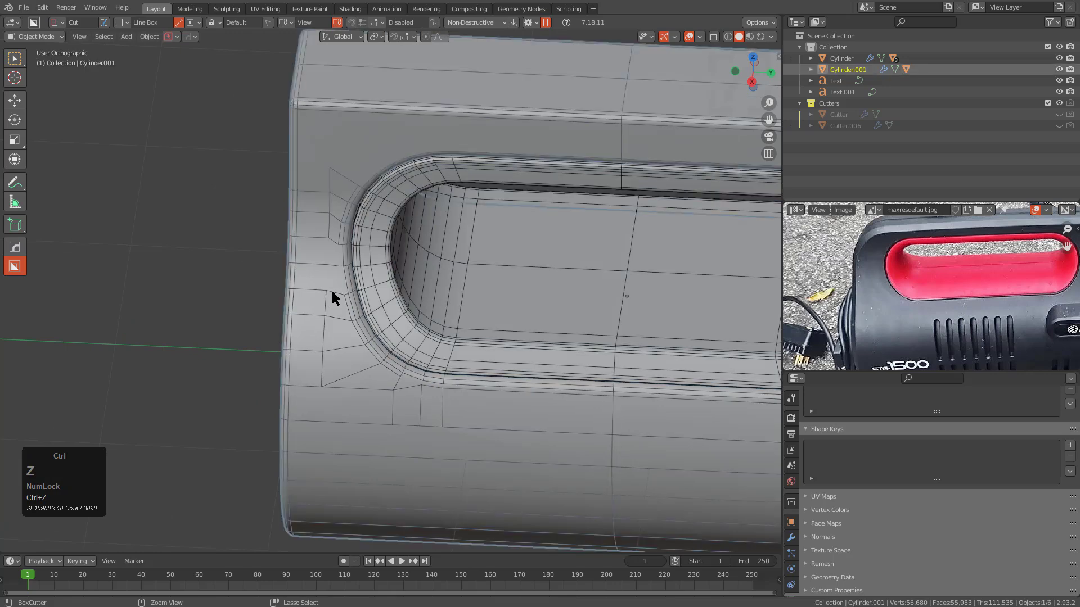
{"action": "key", "text": "ctrl+z"}
{"action": "key", "text": "ctrl+z"}
{"action": "key", "text": "ctrl+z"}
Examine the wireframe of the restored beveled copy and the subdivided body's handle rim.
{"action": "scroll", "coordinate": [471, 268], "scroll_direction": "down", "scroll_amount": 2}
{"action": "middle_click_drag", "start_coordinate": [471, 268], "coordinate": [447, 178], "text": "shift"}
{"action": "scroll", "coordinate": [439, 285], "scroll_direction": "down", "scroll_amount": 1}
{"action": "key", "text": "Tab"}
{"action": "left_click", "coordinate": [448, 178]}
{"action": "scroll", "coordinate": [463, 203], "scroll_direction": "down", "scroll_amount": 3}
{"action": "middle_click_drag", "start_coordinate": [562, 218], "coordinate": [251, 215], "text": "shift"}
{"action": "scroll", "coordinate": [441, 292], "scroll_direction": "up", "scroll_amount": 3}
{"action": "middle_click_drag", "start_coordinate": [441, 292], "coordinate": [261, 257], "text": "shift"}
{"action": "scroll", "coordinate": [454, 286], "scroll_direction": "up", "scroll_amount": 3}
Check the subdivided handle rim's shading with the wireframe overlay off, then restore the overlay.
{"action": "key", "text": "alt+v"}
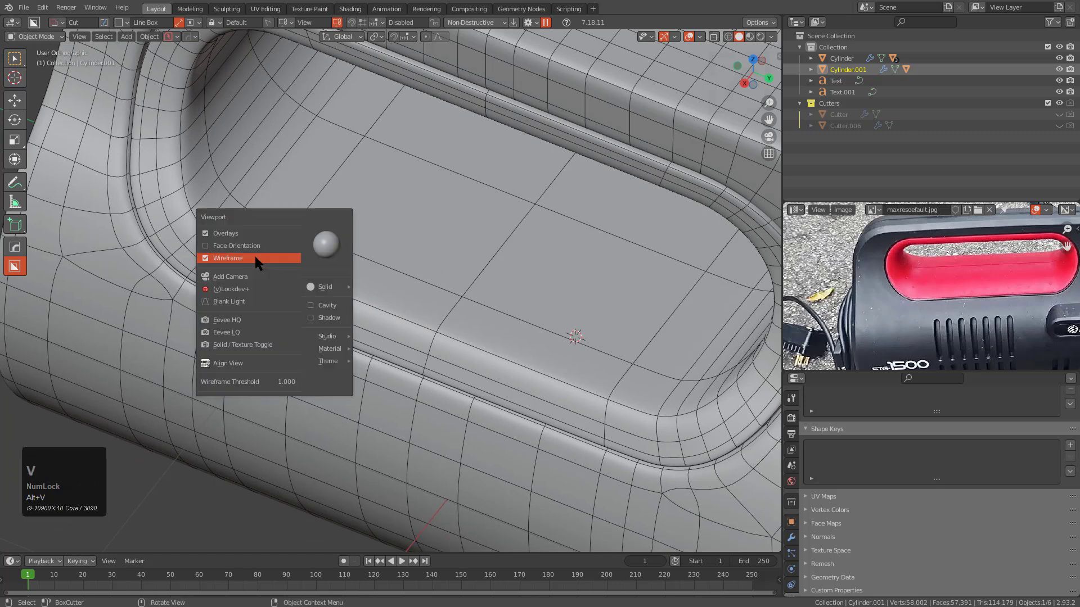
{"action": "left_click", "coordinate": [254, 254]}
{"action": "key", "text": "Tab"}
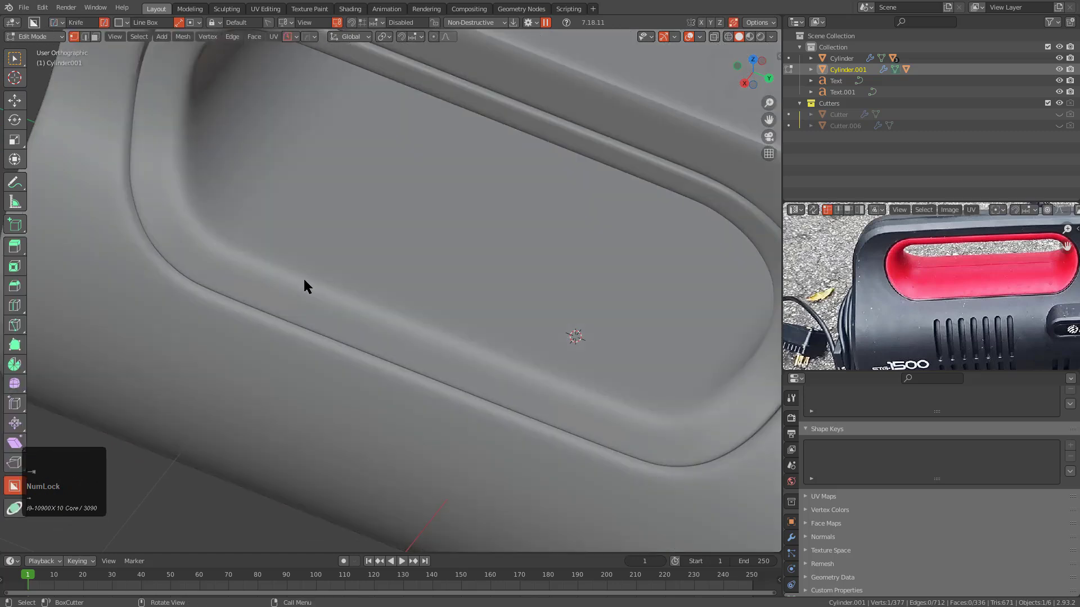
{"action": "key", "text": "alt+v"}
{"action": "left_click", "coordinate": [323, 265]}
{"action": "scroll", "coordinate": [322, 267], "scroll_direction": "up", "scroll_amount": 4}
{"action": "key", "text": "Tab"}
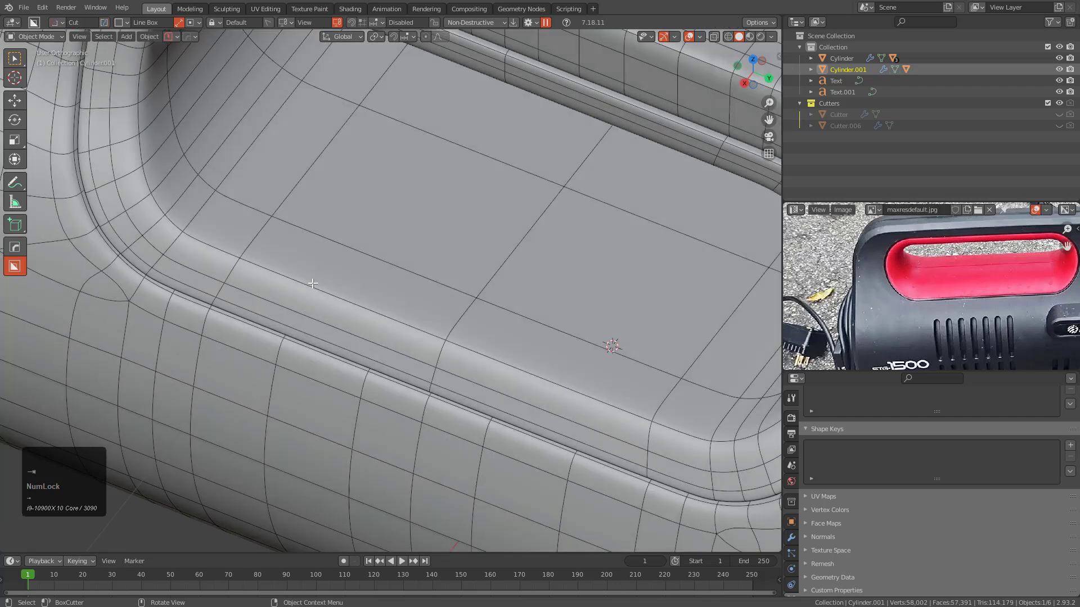
Try to slide the inner edge loop of the subdivided handle inset, then undo the slide.
{"action": "left_click", "coordinate": [313, 283]}
{"action": "left_click", "coordinate": [313, 283]}
{"action": "key", "text": "g"}
{"action": "key", "text": "g"}
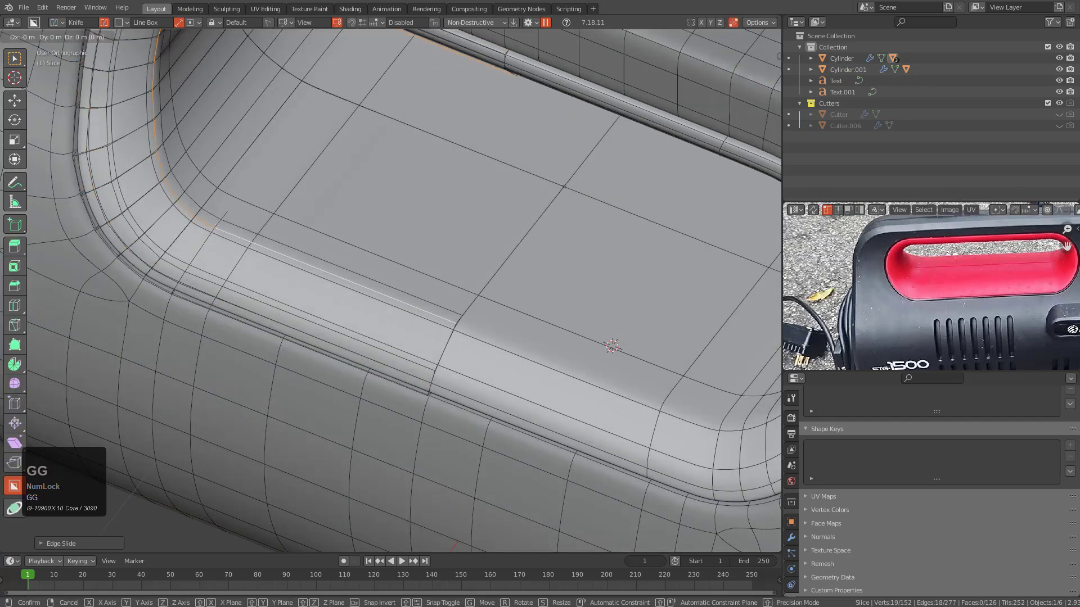
{"action": "key", "text": "g"}
{"action": "key", "text": "Tab"}
{"action": "middle_click_drag", "start_coordinate": [330, 294], "coordinate": [373, 352]}
{"action": "key", "text": "ctrl+z"}
{"action": "key", "text": "ctrl+z"}
{"action": "key", "text": "Tab"}
{"action": "key", "text": "Tab"}
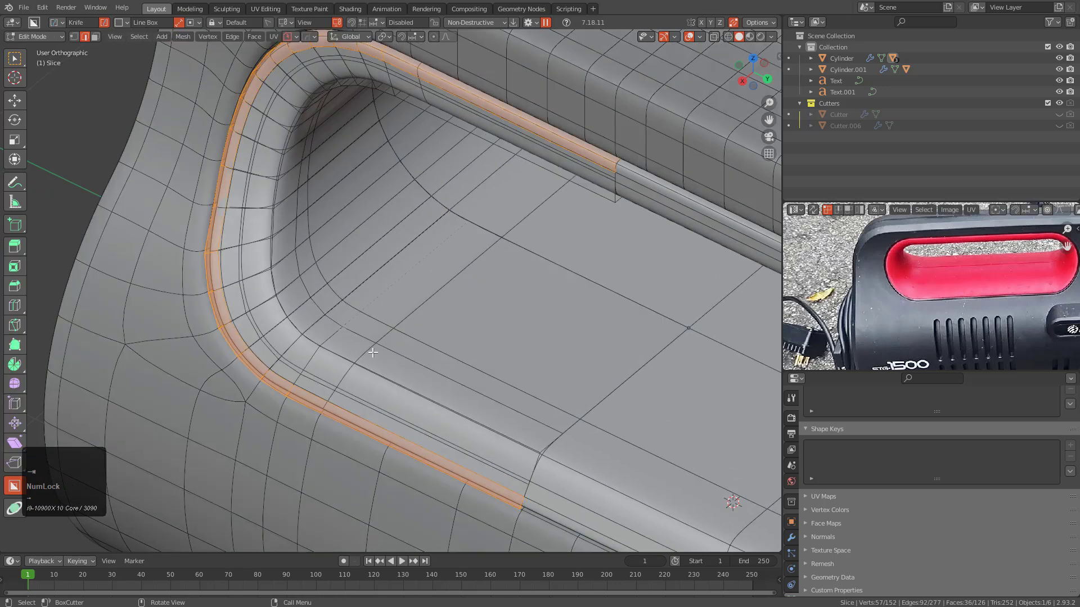
Select the handle inset's inner edge loop and turn off its Subdivision modifier's display in Edit Mode.
{"action": "left_click", "coordinate": [416, 341], "text": "alt"}
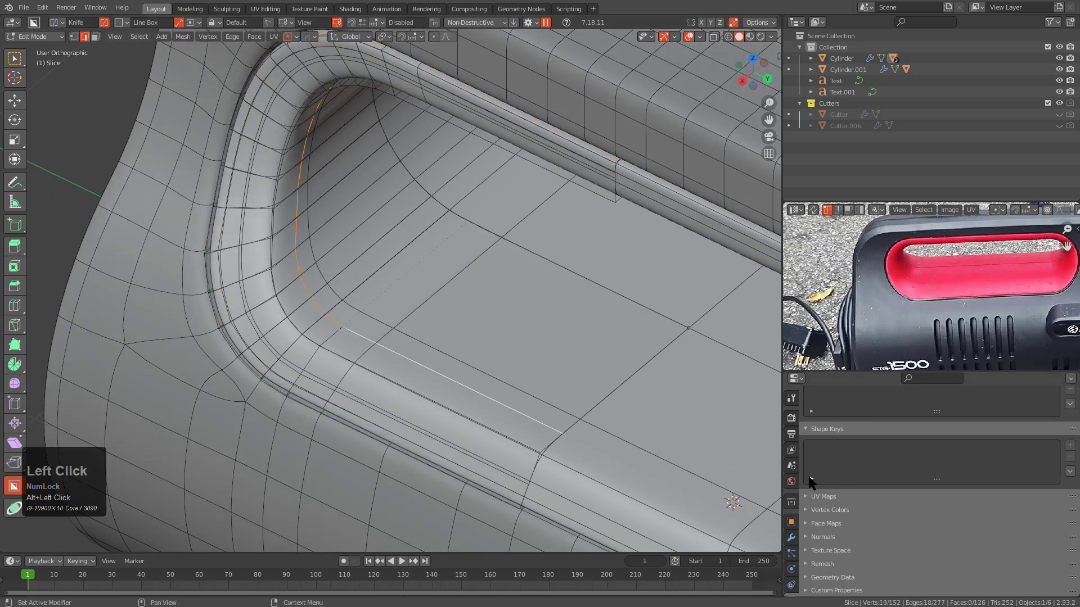
{"action": "left_click", "coordinate": [792, 524]}
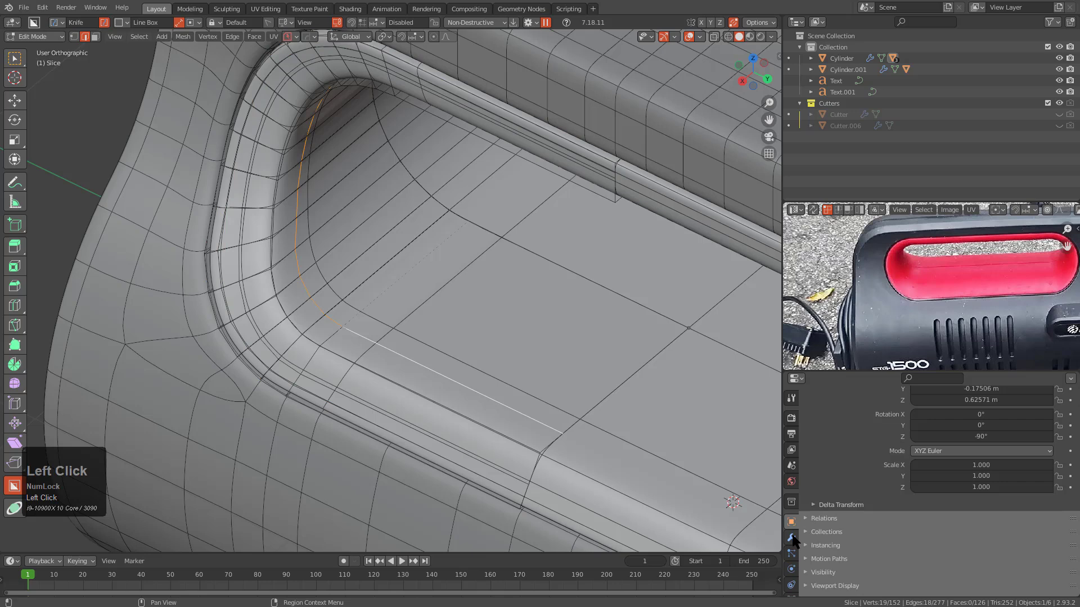
{"action": "left_click", "coordinate": [792, 538]}
{"action": "left_click", "coordinate": [1010, 518]}
Slide the selected inner edge loop of the handle inset along its walls with Even spacing enabled.
{"action": "middle_click_drag", "start_coordinate": [389, 316], "coordinate": [420, 249]}
{"action": "scroll", "coordinate": [420, 250], "scroll_direction": "up", "scroll_amount": 2}
{"action": "key", "text": "g"}
{"action": "key", "text": "g"}
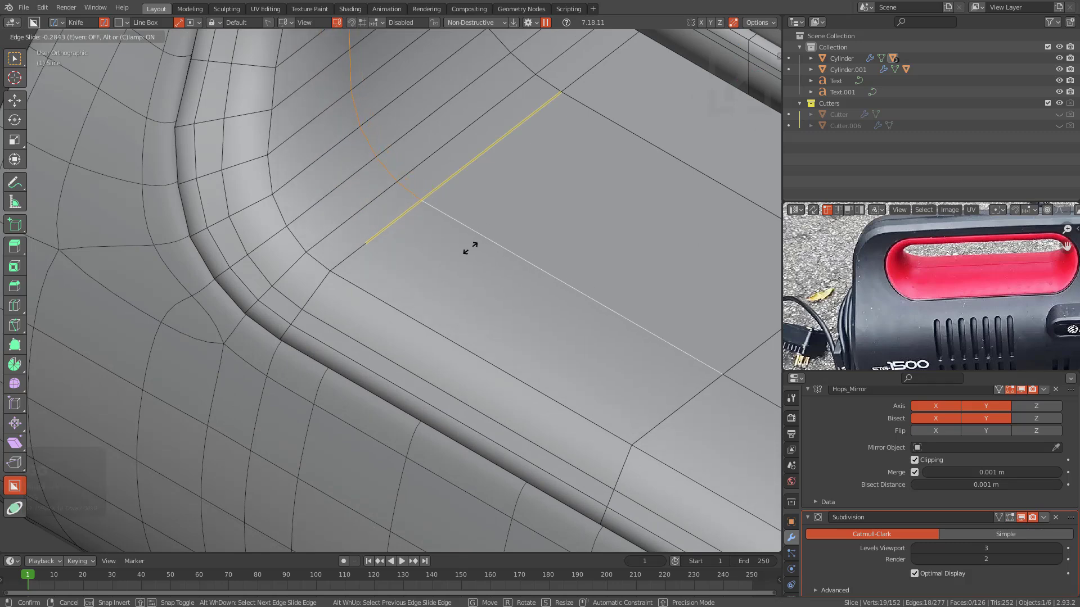
{"action": "key", "text": "e"}
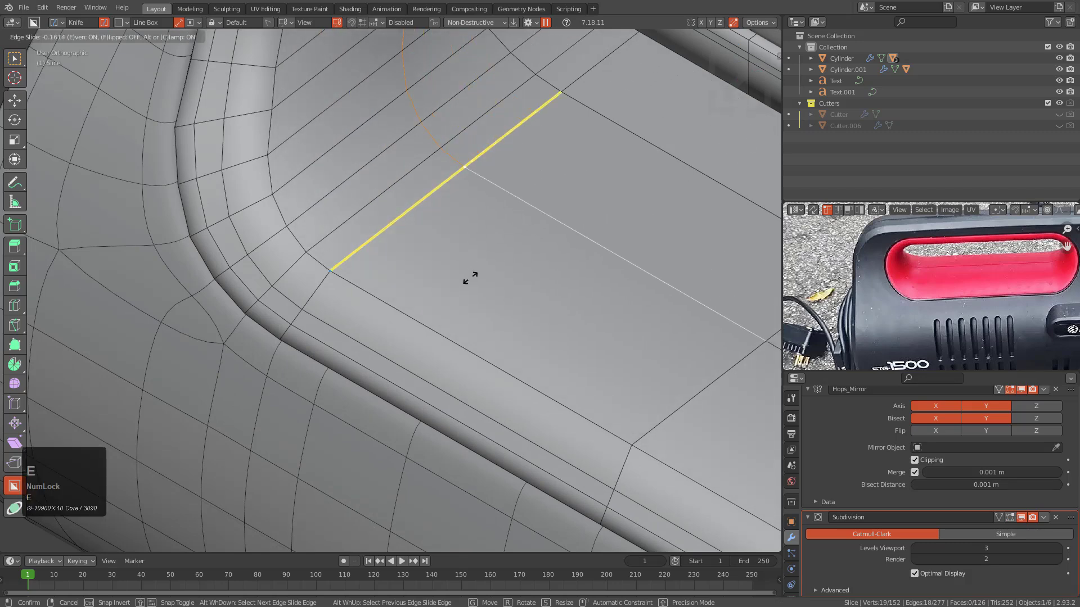
{"action": "left_click", "coordinate": [467, 444]}
Slide the handle inset's inner edge loop again with Even and Flipped enabled, matching the opposite edge's shape.
{"action": "middle_click_drag", "start_coordinate": [468, 443], "coordinate": [470, 432], "text": "shift"}
{"action": "scroll", "coordinate": [470, 431], "scroll_direction": "down", "scroll_amount": 3}
{"action": "middle_click_drag", "start_coordinate": [520, 320], "coordinate": [482, 335], "text": "shift"}
{"action": "key", "text": "g"}
{"action": "key", "text": "g"}
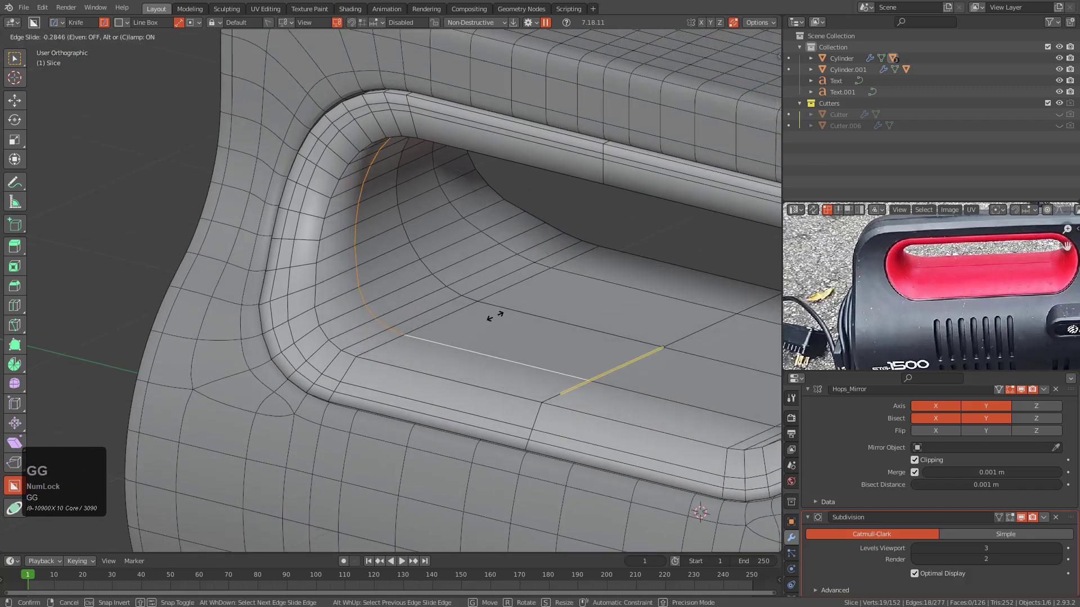
{"action": "key", "text": "e"}
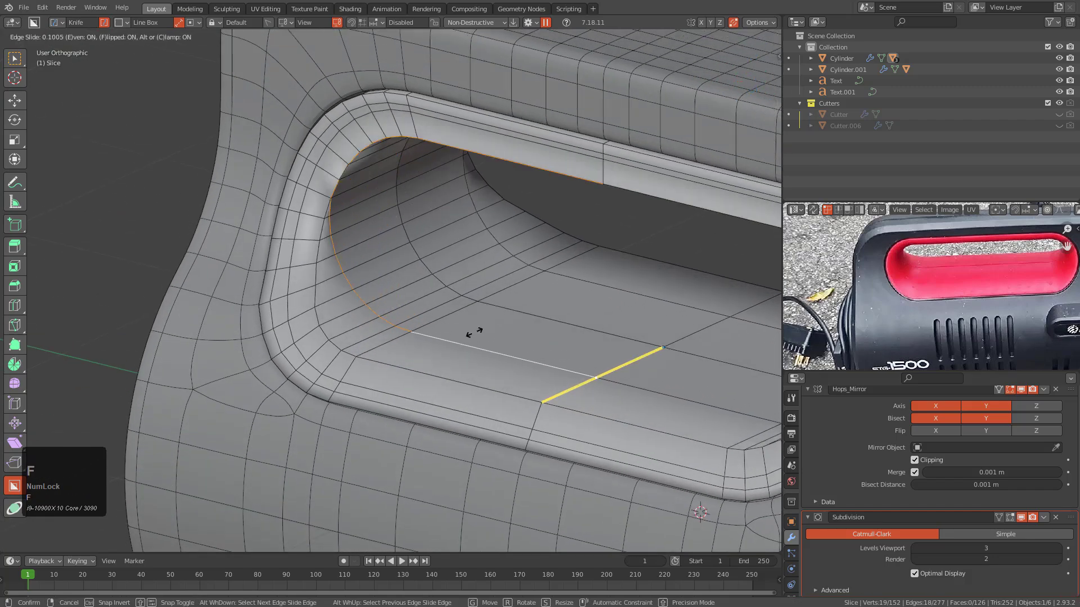
{"action": "key", "text": "f"}
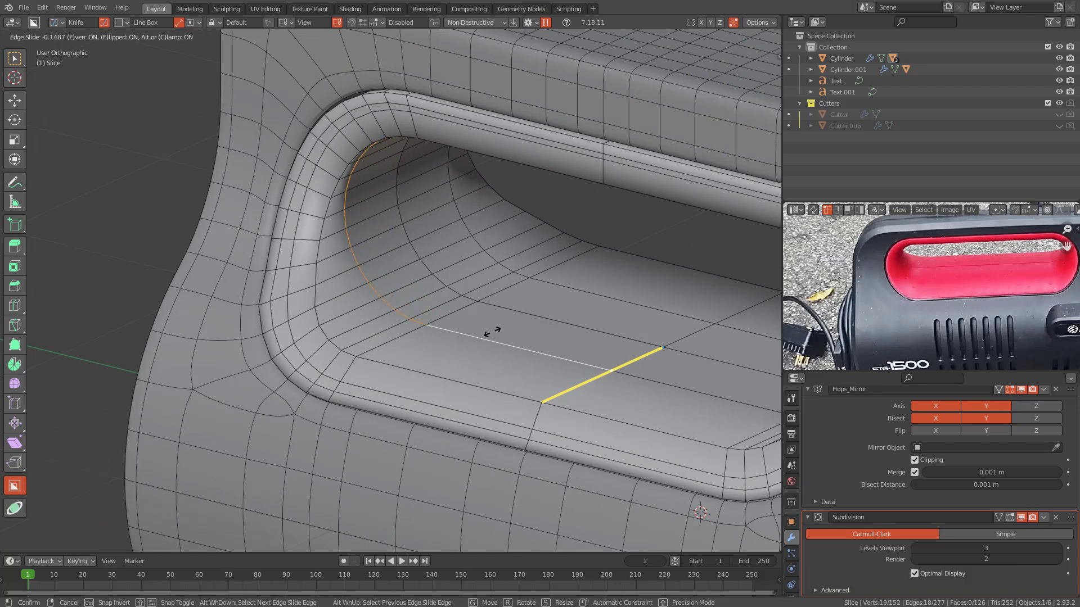
{"action": "left_click", "coordinate": [495, 332]}
Select the edge path around the handle inset's lower corner and slide it deeper into the opening.
{"action": "middle_click_drag", "start_coordinate": [495, 331], "coordinate": [469, 386]}
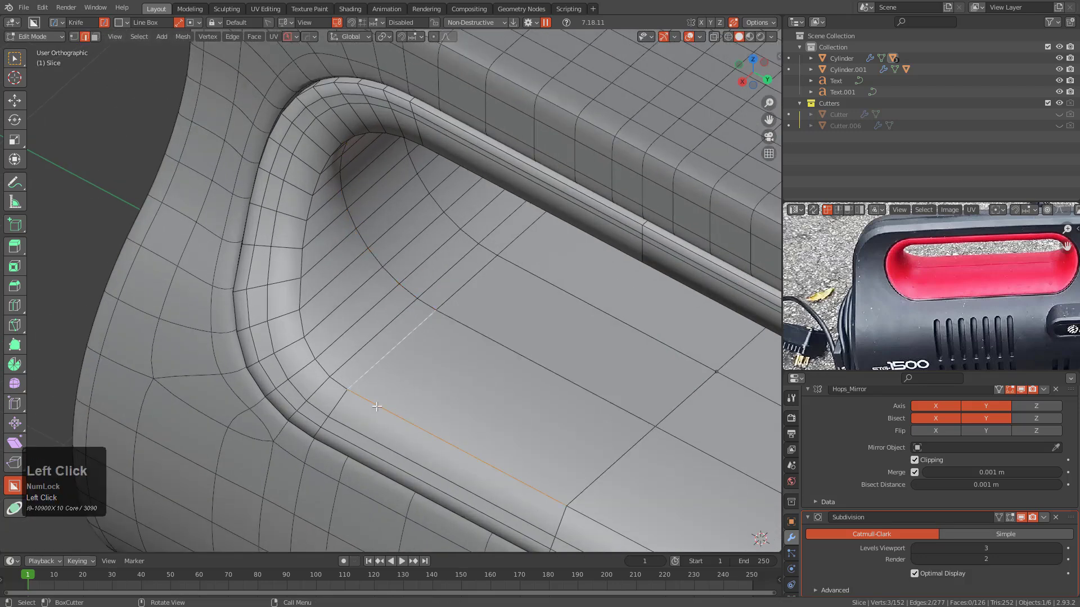
{"action": "middle_click_drag", "start_coordinate": [398, 401], "coordinate": [388, 378]}
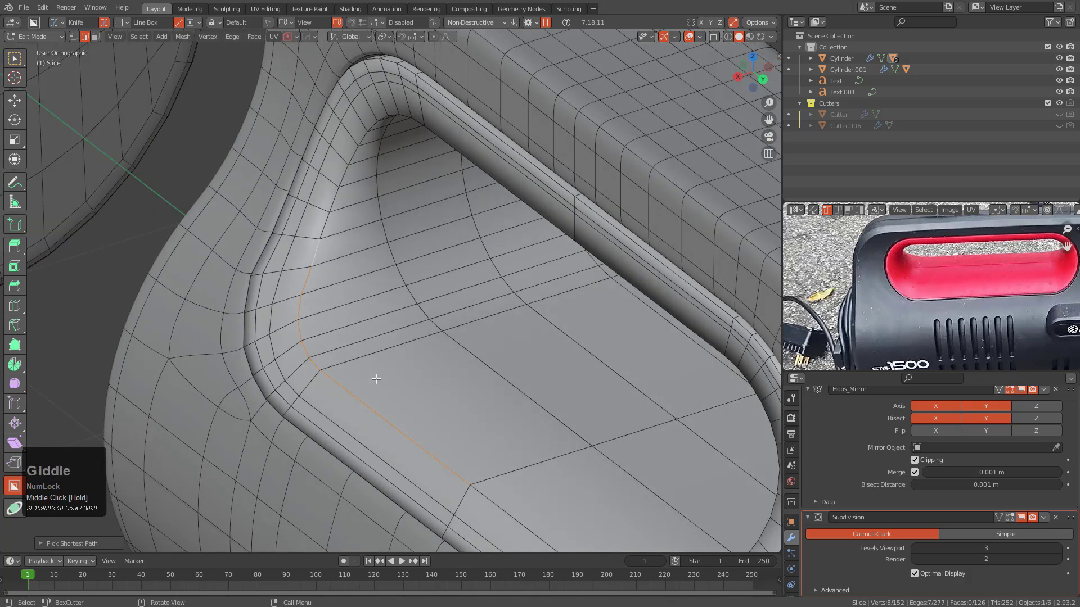
{"action": "key", "text": "g"}
{"action": "key", "text": "g"}
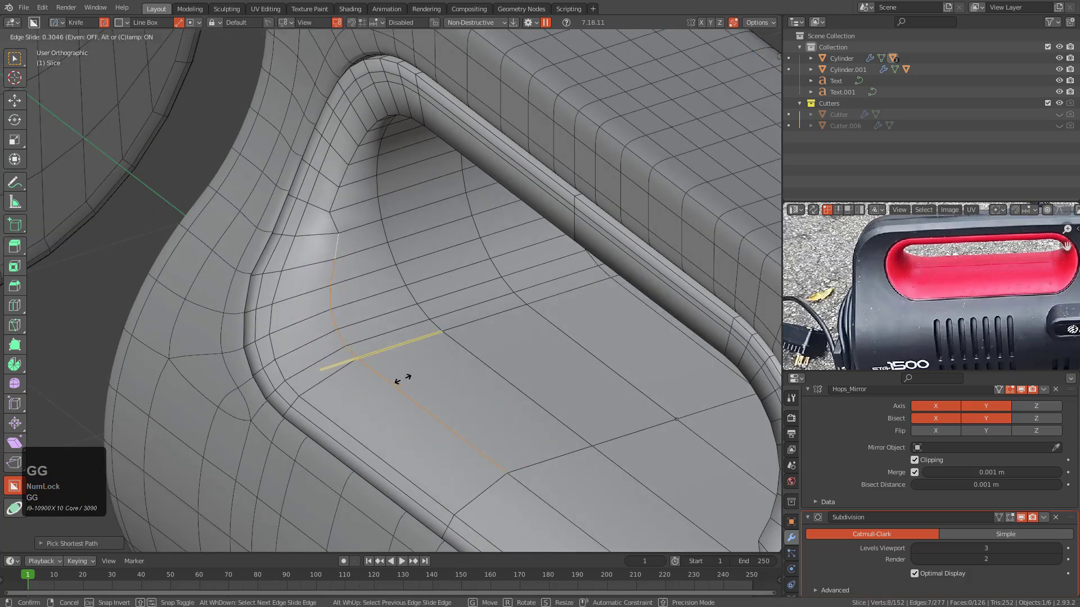
{"action": "left_click", "coordinate": [401, 379]}
Move the vertices at the upper end of the slid corner path along X to even out its curve.
{"action": "scroll", "coordinate": [368, 312], "scroll_direction": "up", "scroll_amount": 1}
{"action": "middle_click_drag", "start_coordinate": [357, 248], "coordinate": [362, 238], "text": "shift"}
{"action": "scroll", "coordinate": [349, 215], "scroll_direction": "up", "scroll_amount": 4}
{"action": "key", "text": "1"}
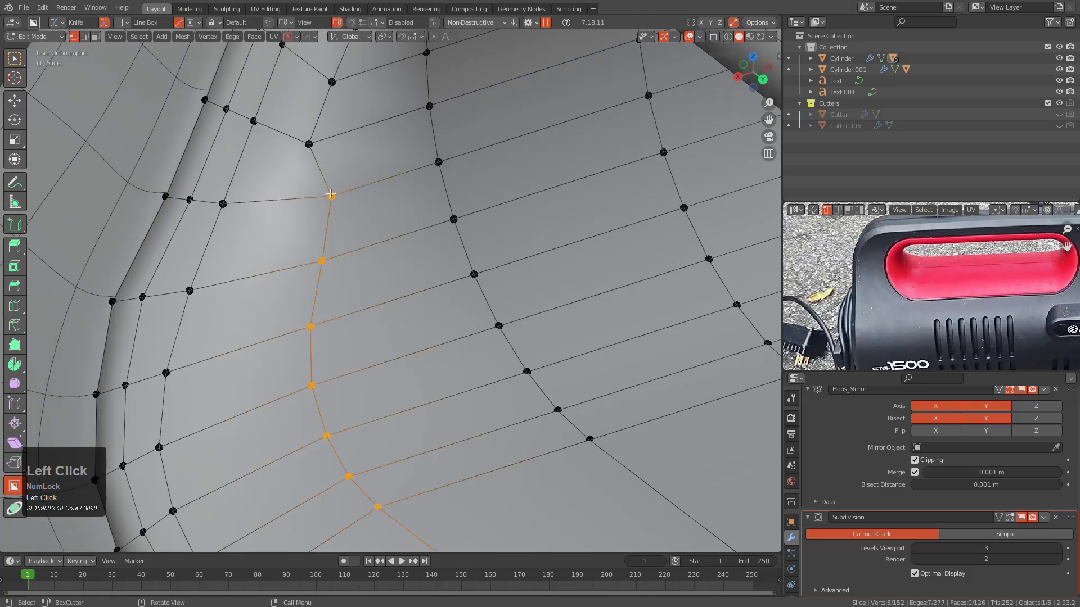
{"action": "left_click", "coordinate": [330, 194]}
{"action": "key", "text": "g"}
{"action": "key", "text": "x"}
{"action": "left_click", "coordinate": [321, 259]}
{"action": "key", "text": "g"}
{"action": "key", "text": "x"}
{"action": "left_click", "coordinate": [309, 142]}
{"action": "key", "text": "g"}
{"action": "key", "text": "x"}
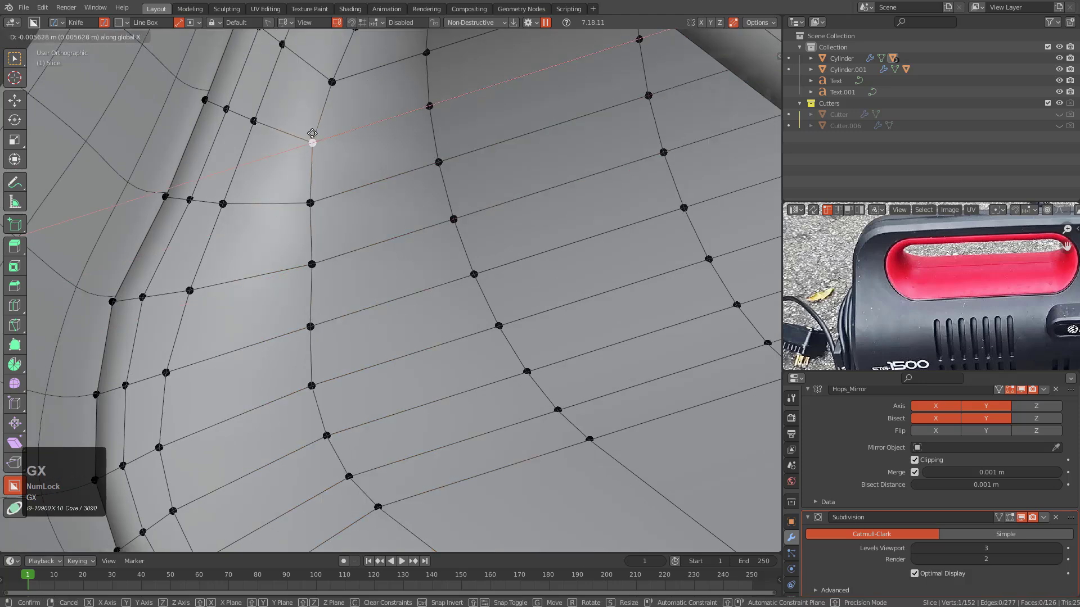
{"action": "left_click", "coordinate": [318, 132]}
Nudge the vertex just below the corner path's last adjusted vertex along X to smooth the transition.
{"action": "left_click", "coordinate": [310, 203]}
{"action": "key", "text": "g"}
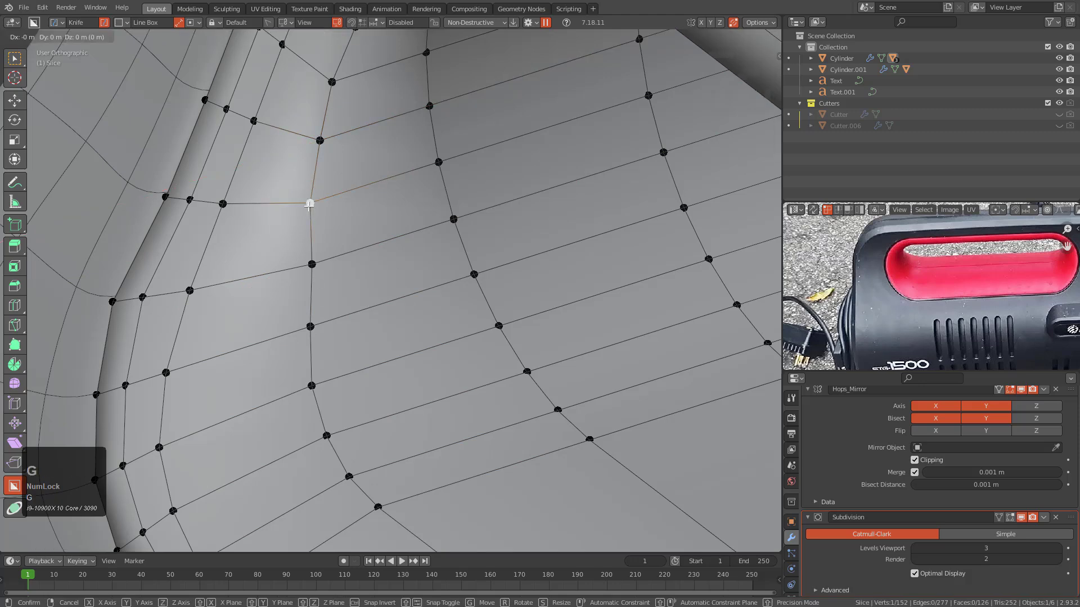
{"action": "right_click", "coordinate": [314, 204]}
{"action": "key", "text": "g"}
{"action": "key", "text": "x"}
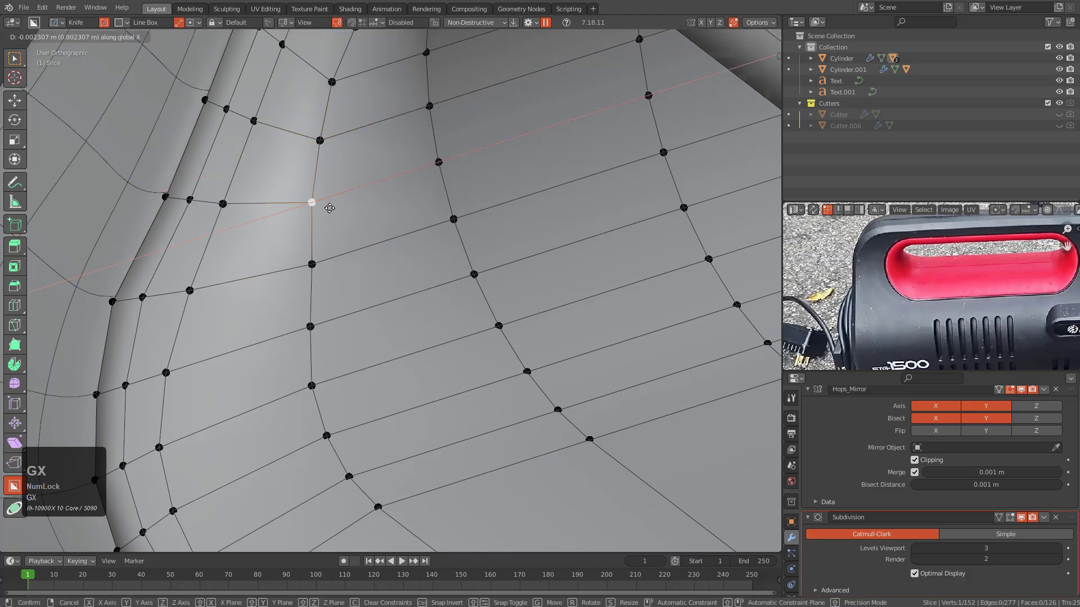
{"action": "left_click", "coordinate": [333, 208]}
Examine the subdivided handle inset's curved end and inner wall in Object Mode from several angles.
{"action": "scroll", "coordinate": [349, 332], "scroll_direction": "down", "scroll_amount": 2}
{"action": "key", "text": "Tab"}
{"action": "middle_click_drag", "start_coordinate": [402, 354], "coordinate": [351, 243]}
{"action": "middle_click_drag", "start_coordinate": [321, 188], "coordinate": [371, 180]}
{"action": "scroll", "coordinate": [391, 199], "scroll_direction": "up", "scroll_amount": 4}
{"action": "middle_click_drag", "start_coordinate": [370, 270], "coordinate": [513, 456]}
{"action": "key", "text": "Tab"}
{"action": "key", "text": "Tab"}
{"action": "scroll", "coordinate": [337, 309], "scroll_direction": "up", "scroll_amount": 2}
{"action": "middle_click_drag", "start_coordinate": [264, 403], "coordinate": [198, 352]}
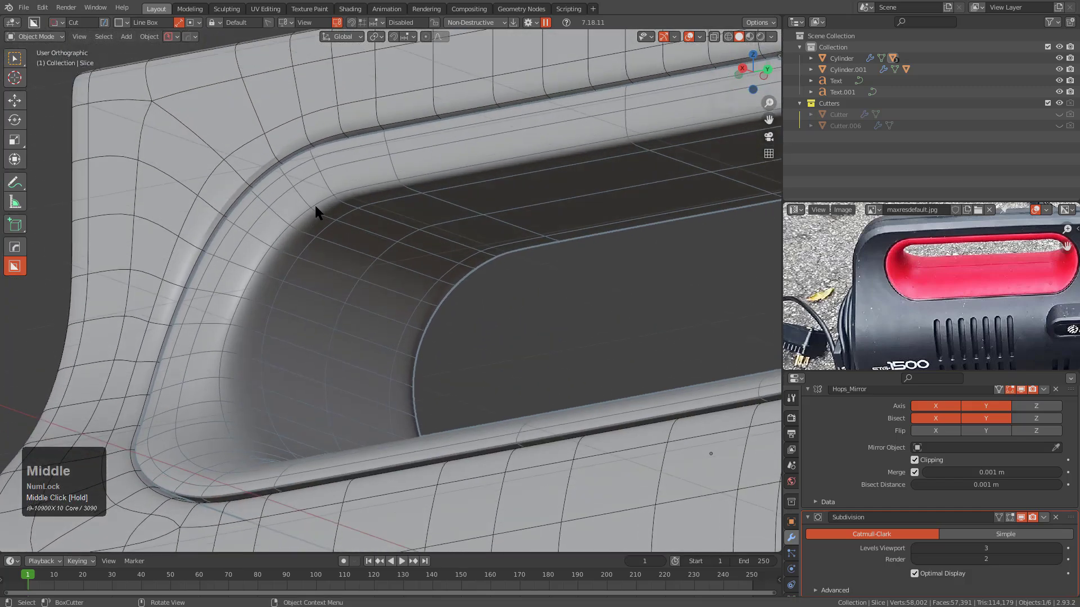
{"action": "middle_click_drag", "start_coordinate": [339, 210], "coordinate": [298, 274]}
Add a loop cut across the handle inset's straight upper section and straighten it by scaling to 0 along the handle's length.
{"action": "key", "text": "Tab"}
{"action": "middle_click_drag", "start_coordinate": [298, 273], "coordinate": [305, 278]}
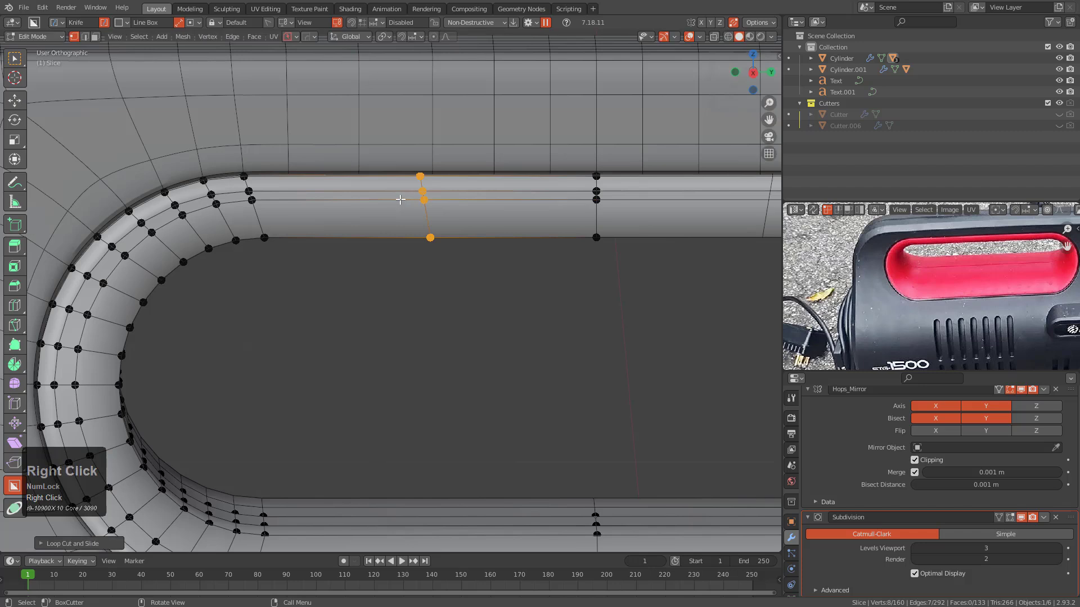
{"action": "key", "text": "s"}
{"action": "key", "text": "x"}
{"action": "key", "text": "0"}
{"action": "key", "text": "KP_Enter"}
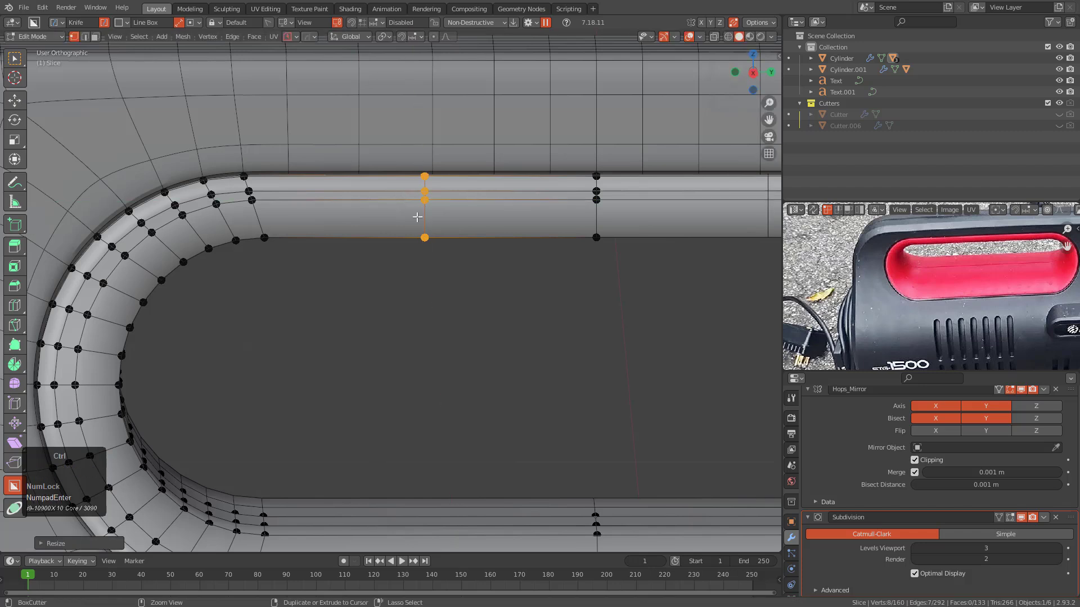
Bevel the new loop into three evenly spaced loops across the upper handle section and clear the selection.
{"action": "key", "text": "ctrl+b"}
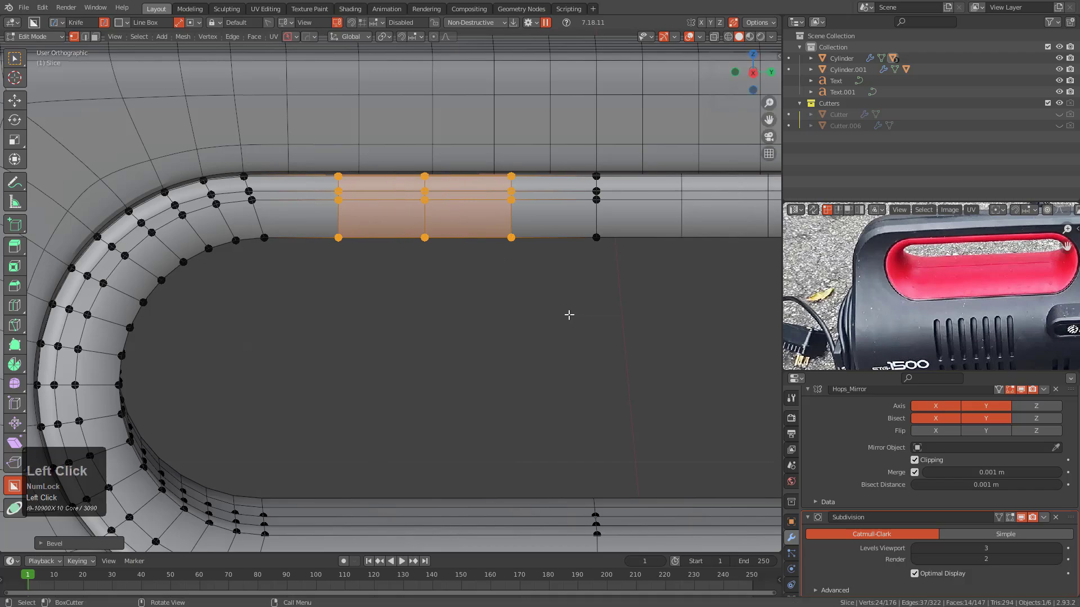
{"action": "scroll", "coordinate": [569, 315], "scroll_direction": "up", "scroll_amount": 4}
{"action": "middle_click_drag", "start_coordinate": [386, 234], "coordinate": [437, 278], "text": "shift"}
{"action": "key", "text": "alt+a"}
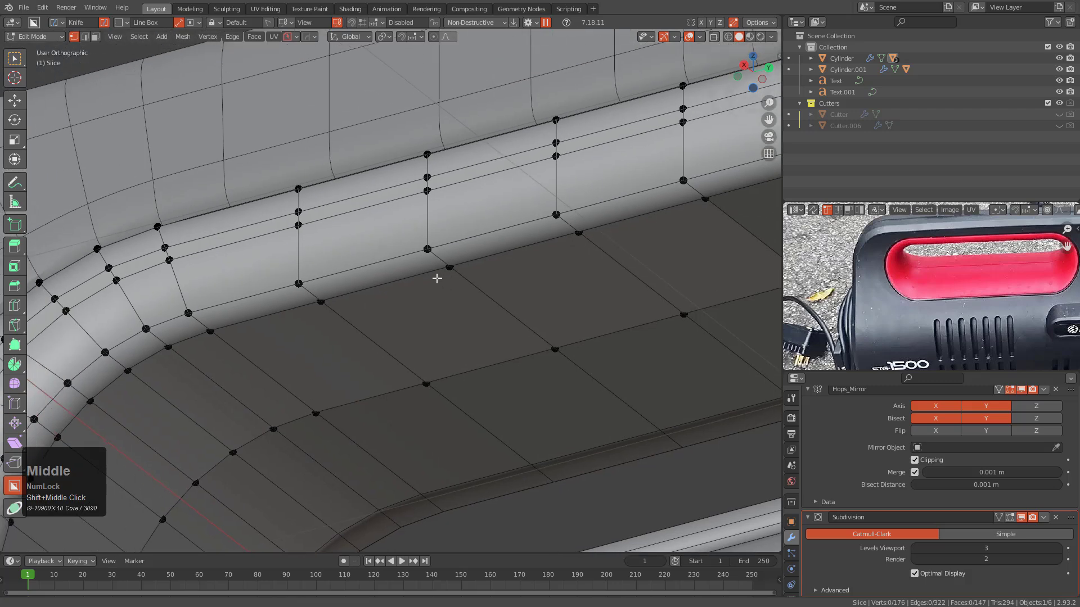
Bevel the cross loop nearest the handle's curved end into two close parallel loops.
{"action": "scroll", "coordinate": [393, 272], "scroll_direction": "down", "scroll_amount": 2}
{"action": "scroll", "coordinate": [388, 251], "scroll_direction": "up", "scroll_amount": 2}
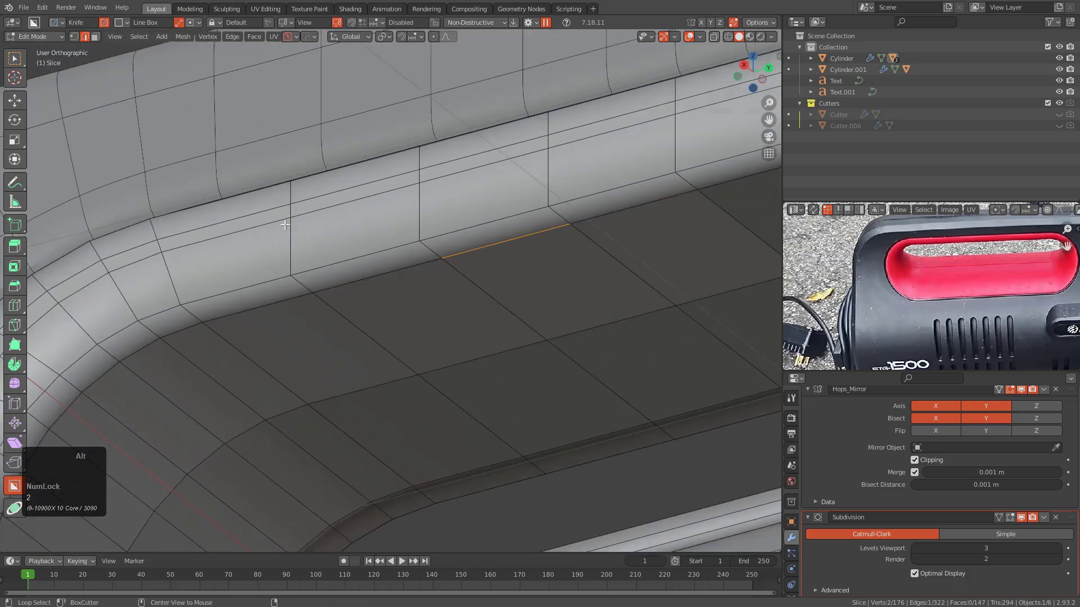
{"action": "key", "text": "ctrl+b"}
{"action": "left_click", "coordinate": [489, 318]}
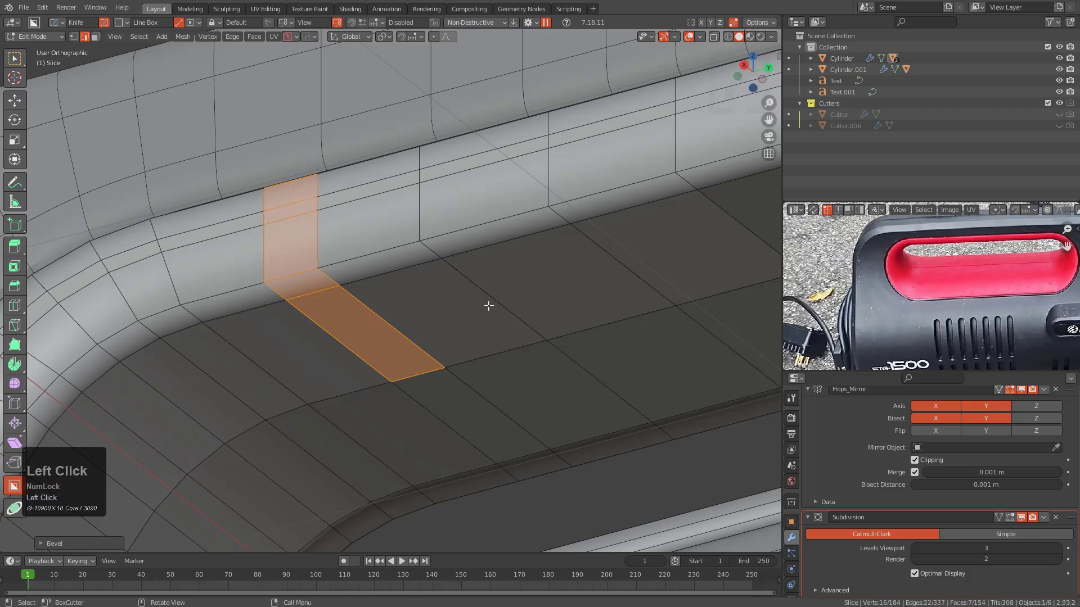
Select the straight edge path on the upper handle's underside and slide it deeper into the opening to form a step.
{"action": "left_click", "coordinate": [486, 240]}
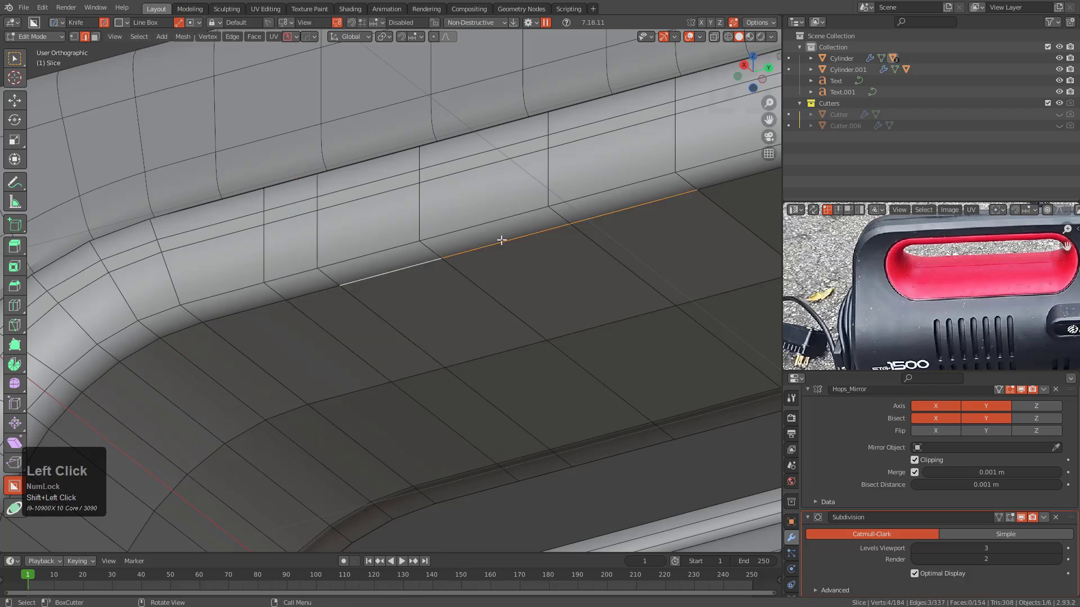
{"action": "key", "text": "g"}
{"action": "key", "text": "g"}
{"action": "left_click", "coordinate": [535, 258]}
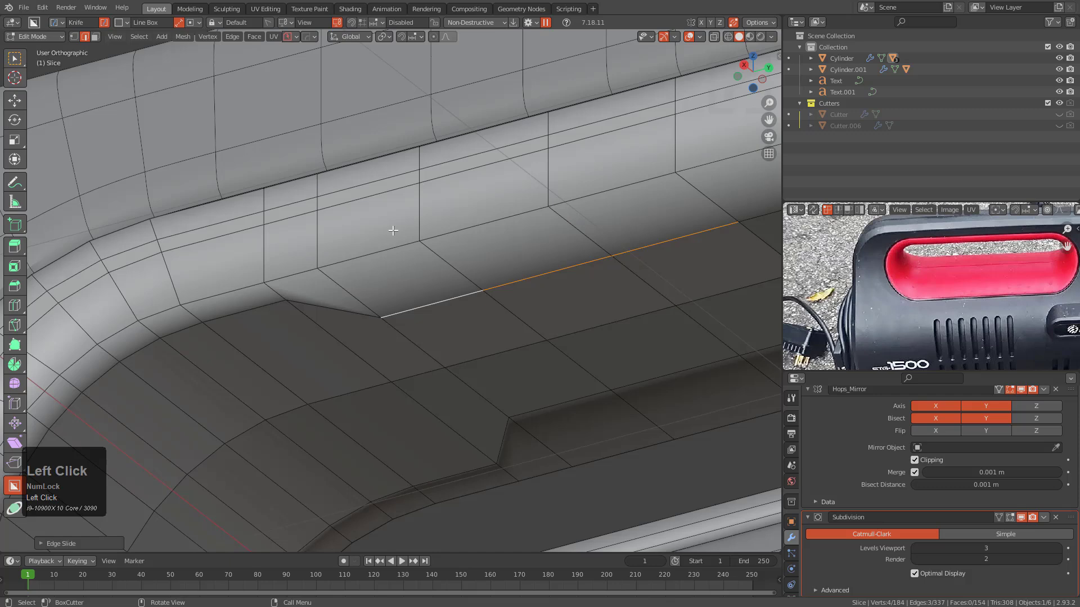
{"action": "key", "text": "g"}
{"action": "key", "text": "g"}
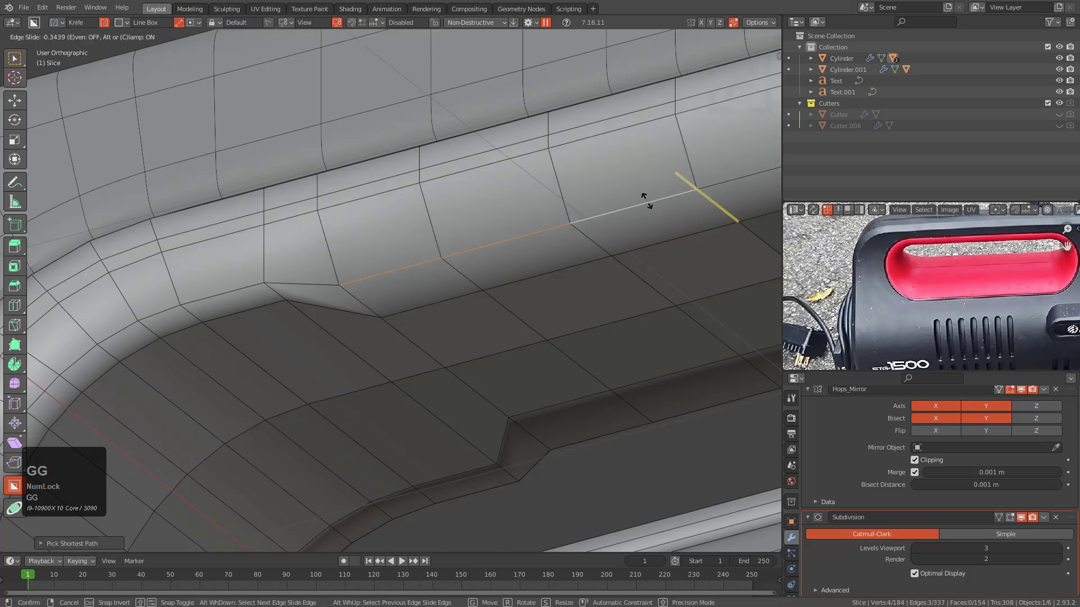
{"action": "right_click", "coordinate": [647, 201]}
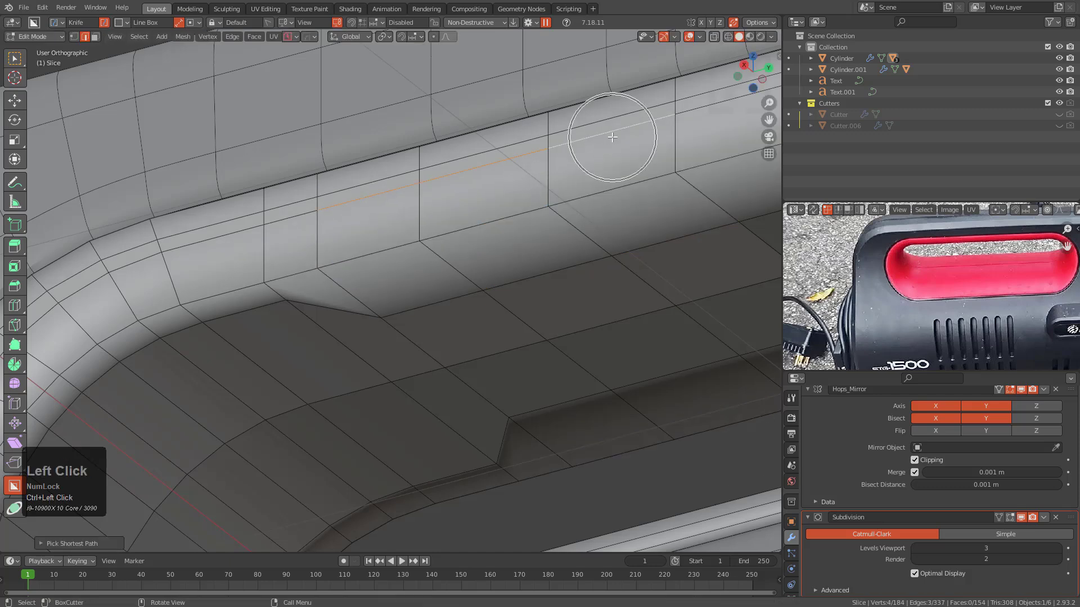
Slide the upper handle's front support edges down toward the rim, and the stepped underside edges back up toward it.
{"action": "key", "text": "g"}
{"action": "key", "text": "g"}
{"action": "left_click", "coordinate": [556, 247]}
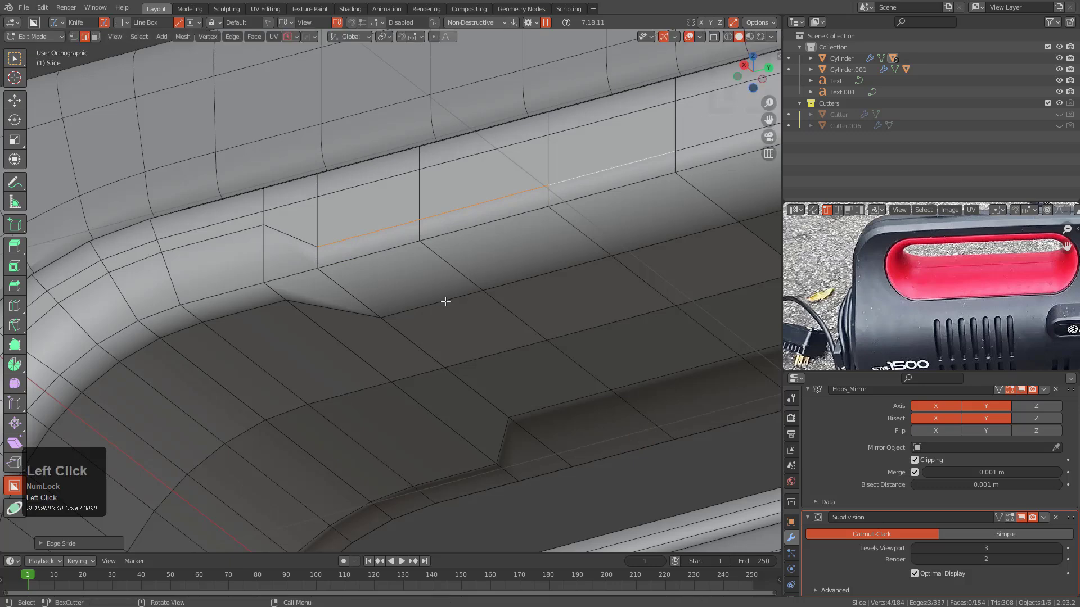
{"action": "key", "text": "g"}
{"action": "key", "text": "g"}
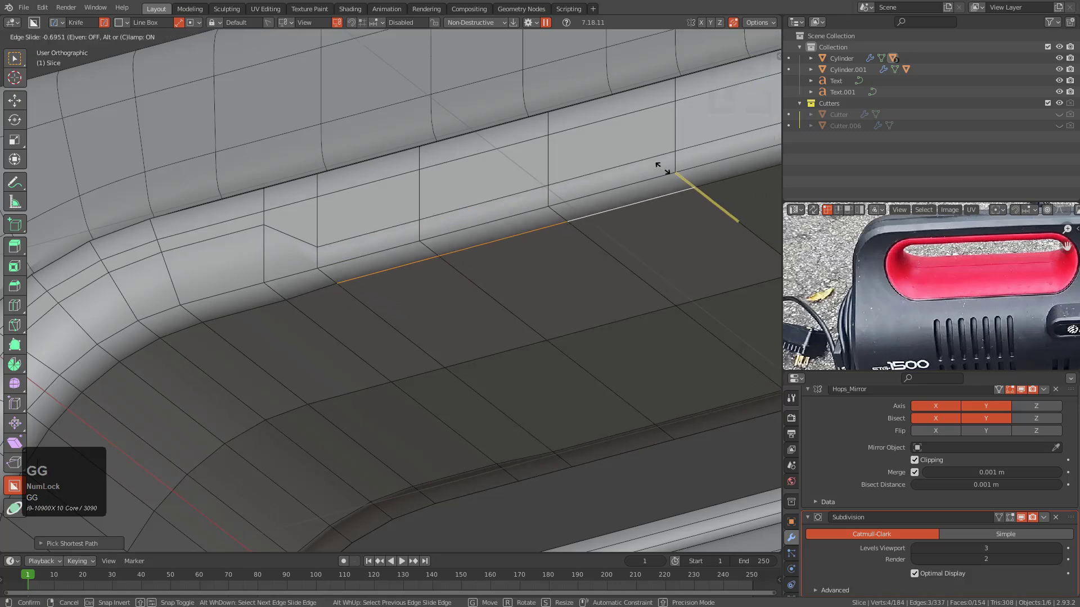
{"action": "left_click", "coordinate": [659, 163]}
Check the handle step in Object Mode, and slide the straight underside edges deeper toward the middle of the handle.
{"action": "key", "text": "Tab"}
{"action": "middle_click_drag", "start_coordinate": [419, 215], "coordinate": [396, 302]}
{"action": "scroll", "coordinate": [457, 206], "scroll_direction": "down", "scroll_amount": 3}
{"action": "key", "text": "alt+v"}
{"action": "left_click", "coordinate": [420, 271]}
{"action": "scroll", "coordinate": [363, 316], "scroll_direction": "up", "scroll_amount": 2}
{"action": "key", "text": "Tab"}
{"action": "middle_click_drag", "start_coordinate": [396, 303], "coordinate": [440, 254], "text": "shift"}
{"action": "scroll", "coordinate": [440, 254], "scroll_direction": "up", "scroll_amount": 2}
{"action": "key", "text": "g"}
{"action": "key", "text": "g"}
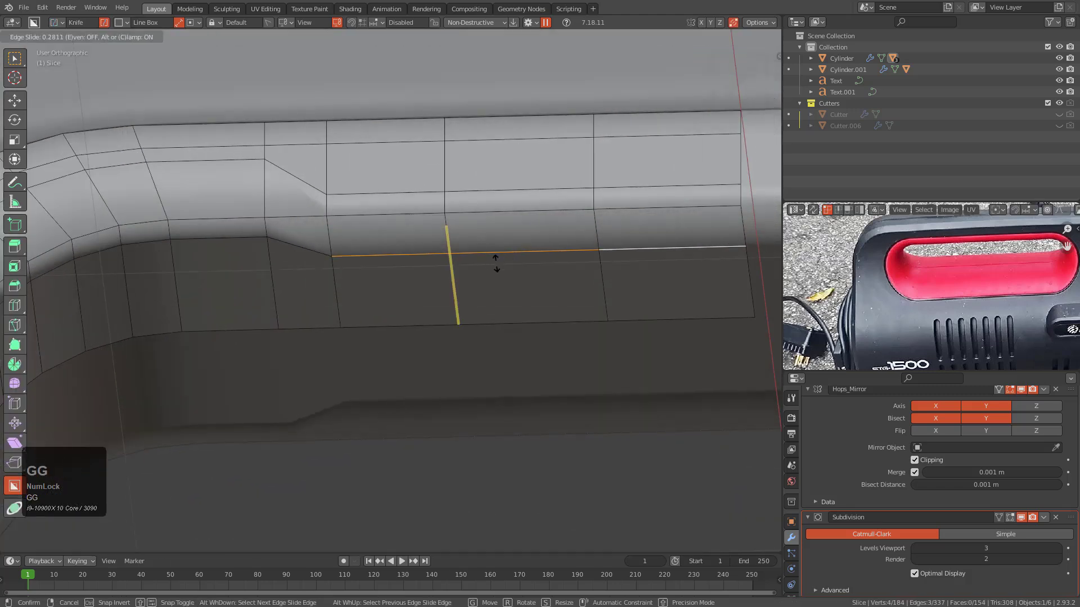
{"action": "left_click", "coordinate": [501, 278]}
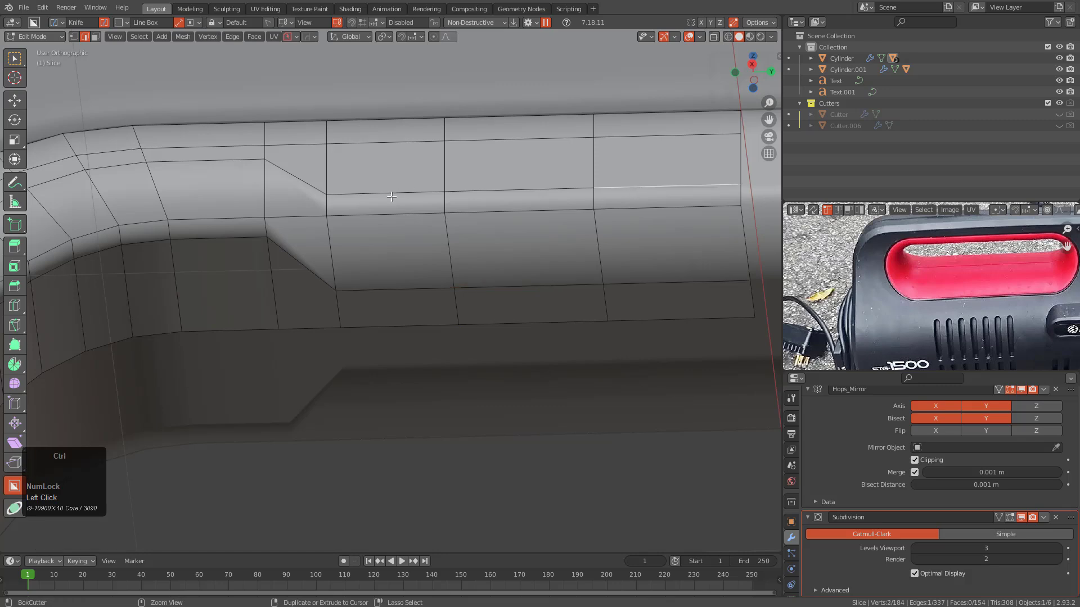
Slide the straight front support edges of the upper handle back up, away from the underside rim.
{"action": "key", "text": "g"}
{"action": "key", "text": "g"}
{"action": "left_click", "coordinate": [410, 170]}
{"action": "middle_click_drag", "start_coordinate": [258, 229], "coordinate": [342, 274]}
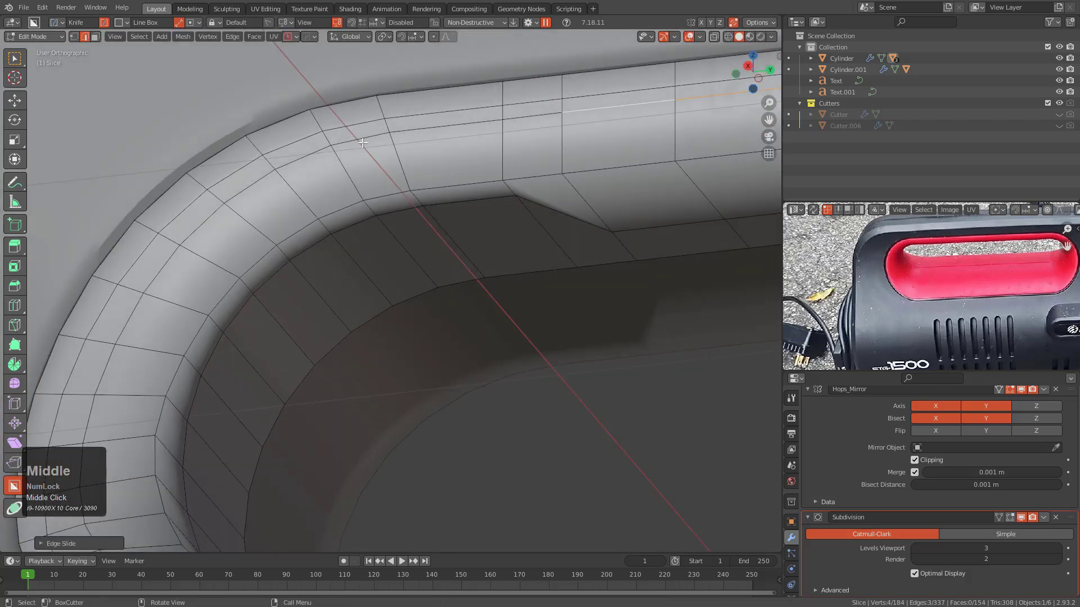
Select the inner support edges around the handle's curved end and slide them inward toward the opening's rim.
{"action": "scroll", "coordinate": [289, 212], "scroll_direction": "down", "scroll_amount": 3}
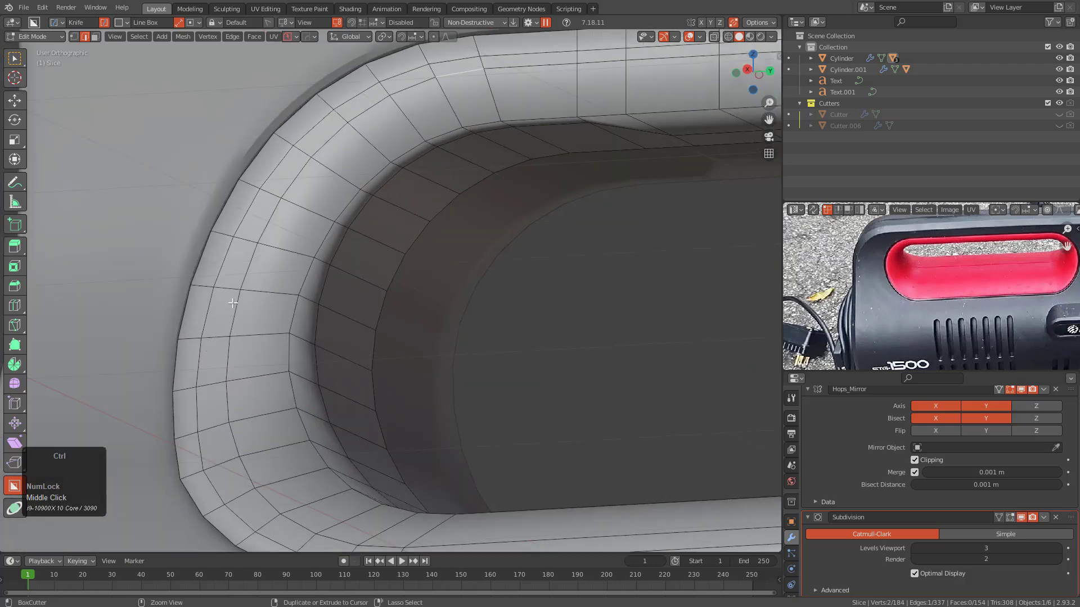
{"action": "key", "text": "g"}
{"action": "key", "text": "g"}
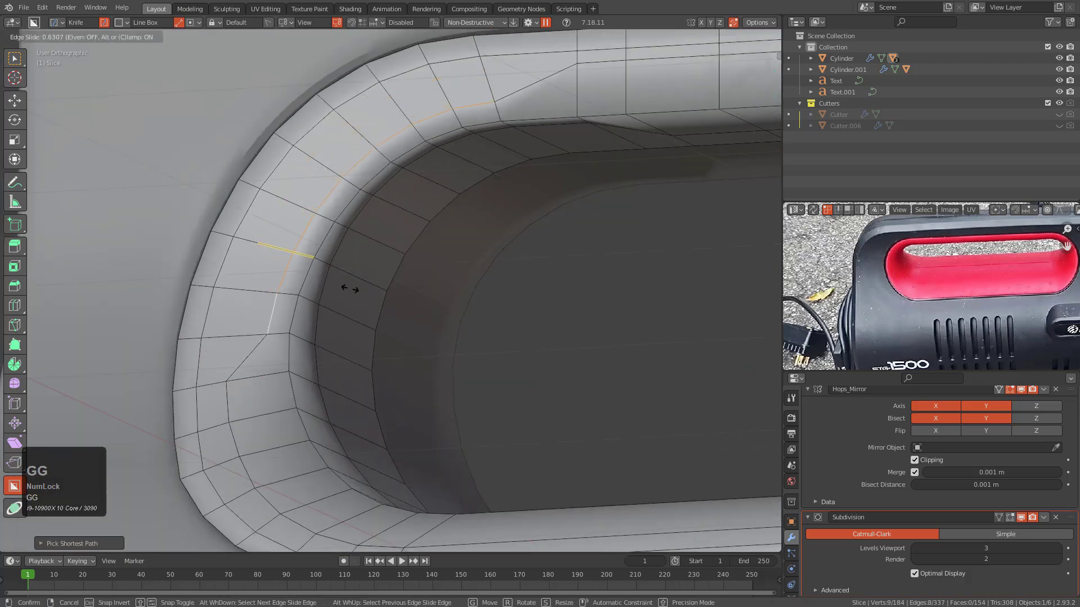
{"action": "left_click", "coordinate": [337, 301]}
Slide the two support vertices just below the shifted curved section toward the opening's inner rim.
{"action": "middle_click_drag", "start_coordinate": [337, 301], "coordinate": [295, 288]}
{"action": "key", "text": "1"}
{"action": "left_click", "coordinate": [250, 231]}
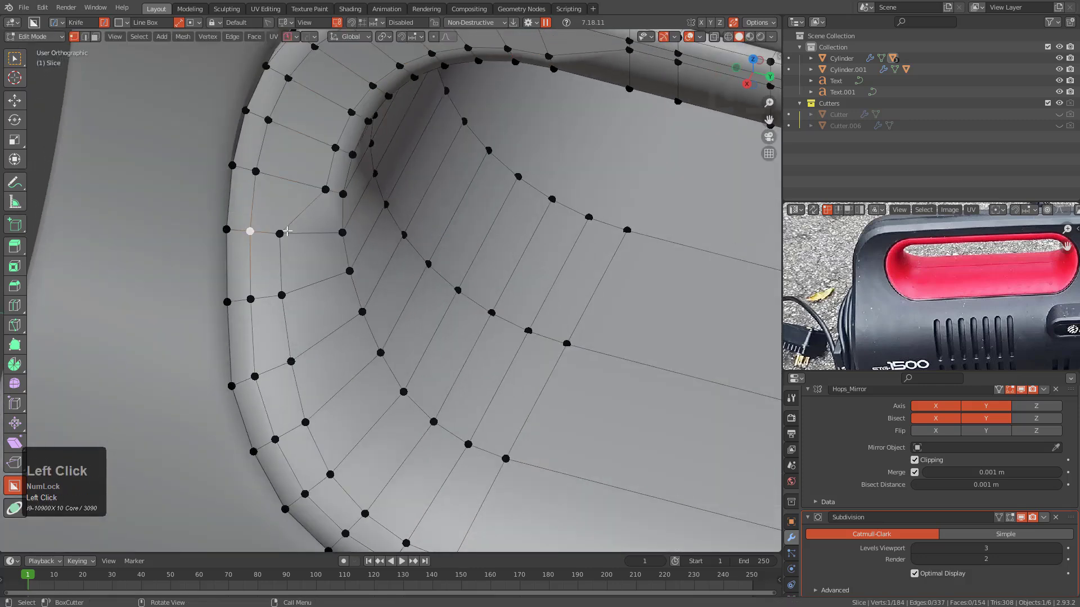
{"action": "key", "text": "g"}
{"action": "key", "text": "g"}
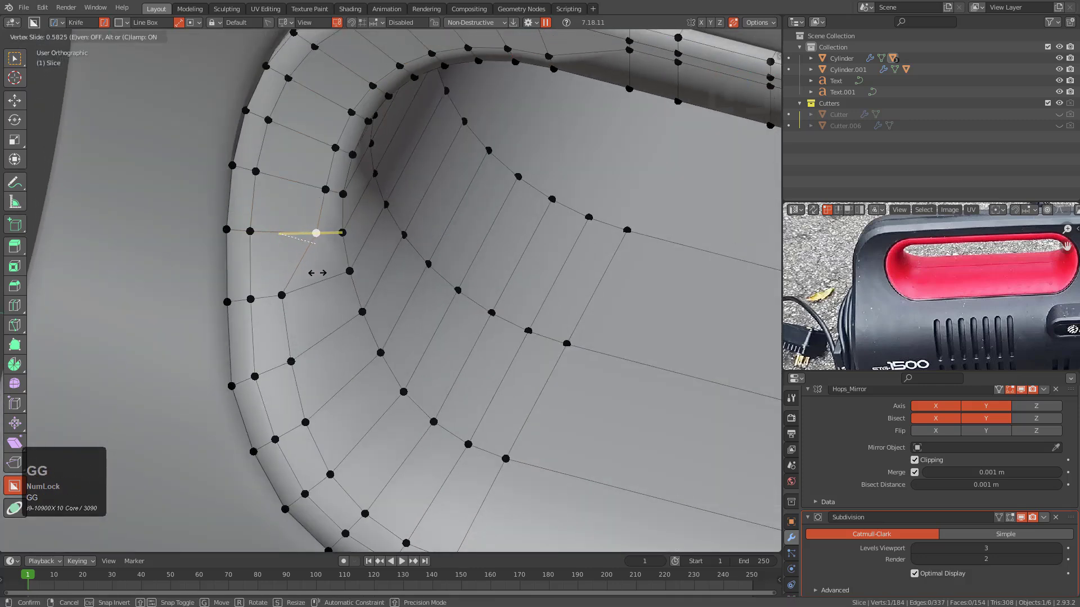
{"action": "left_click", "coordinate": [316, 272]}
{"action": "key", "text": "g"}
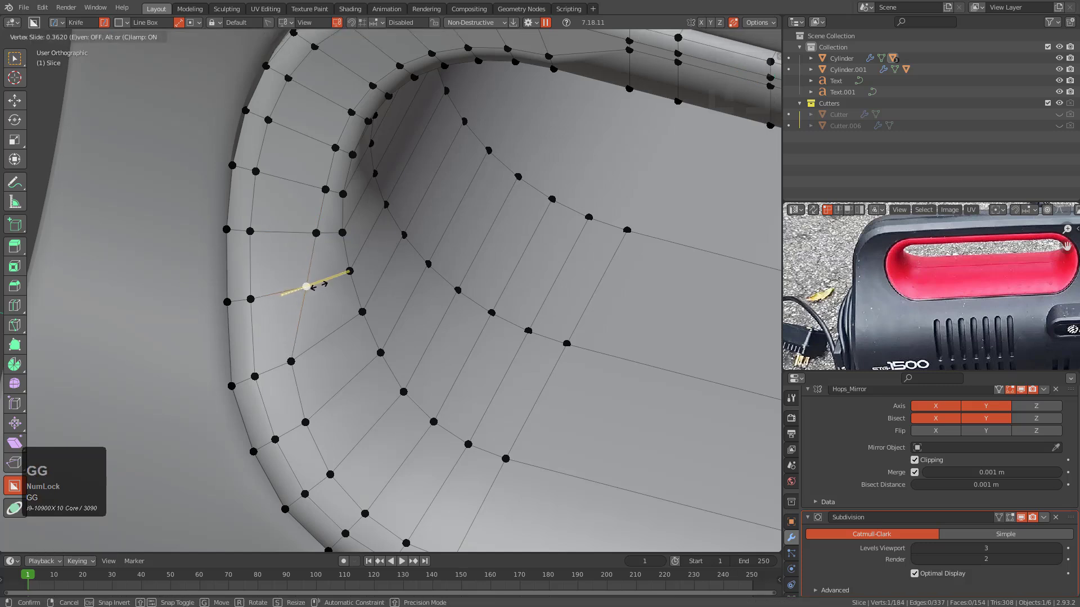
{"action": "left_click", "coordinate": [318, 288]}
Slide the support vertices further down the curved end inward by decreasing amounts to taper the loop into its original path.
{"action": "key", "text": "g"}
{"action": "key", "text": "g"}
{"action": "left_click", "coordinate": [304, 419]}
{"action": "key", "text": "g"}
{"action": "key", "text": "g"}
{"action": "left_click", "coordinate": [311, 410]}
{"action": "left_click", "coordinate": [337, 471]}
{"action": "key", "text": "g"}
{"action": "key", "text": "g"}
{"action": "left_click", "coordinate": [346, 467]}
Add a loop cut around the opening's inner wall and slide it evenly, close against the wall's outer rim edge.
{"action": "scroll", "coordinate": [364, 393], "scroll_direction": "down", "scroll_amount": 3}
{"action": "key", "text": "Tab"}
{"action": "middle_click_drag", "start_coordinate": [366, 321], "coordinate": [440, 277]}
{"action": "key", "text": "Tab"}
{"action": "scroll", "coordinate": [441, 277], "scroll_direction": "up", "scroll_amount": 4}
{"action": "key", "text": "ctrl+r"}
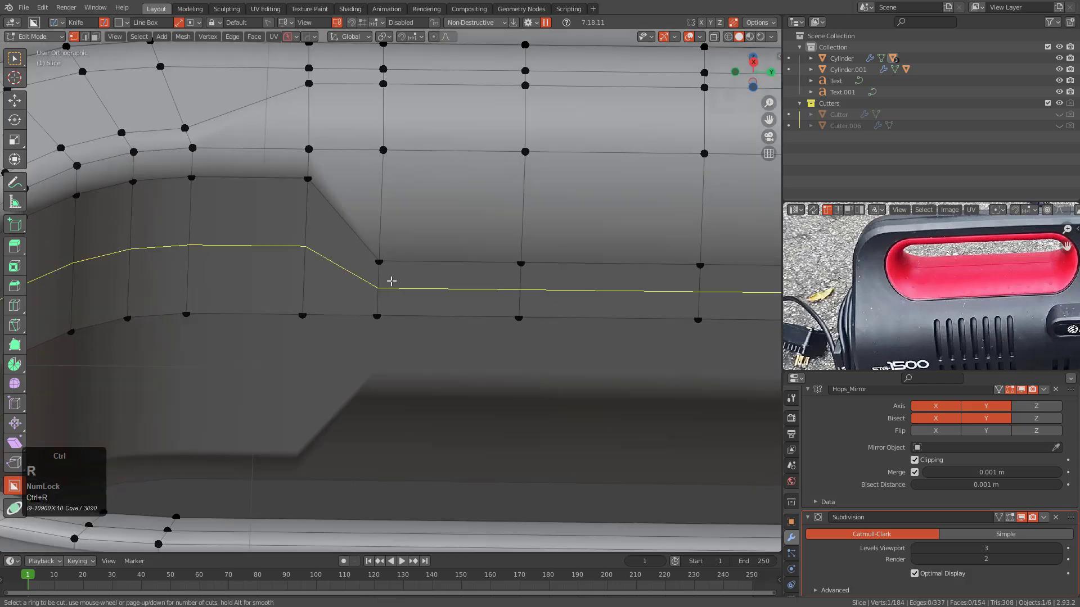
{"action": "left_click", "coordinate": [393, 273]}
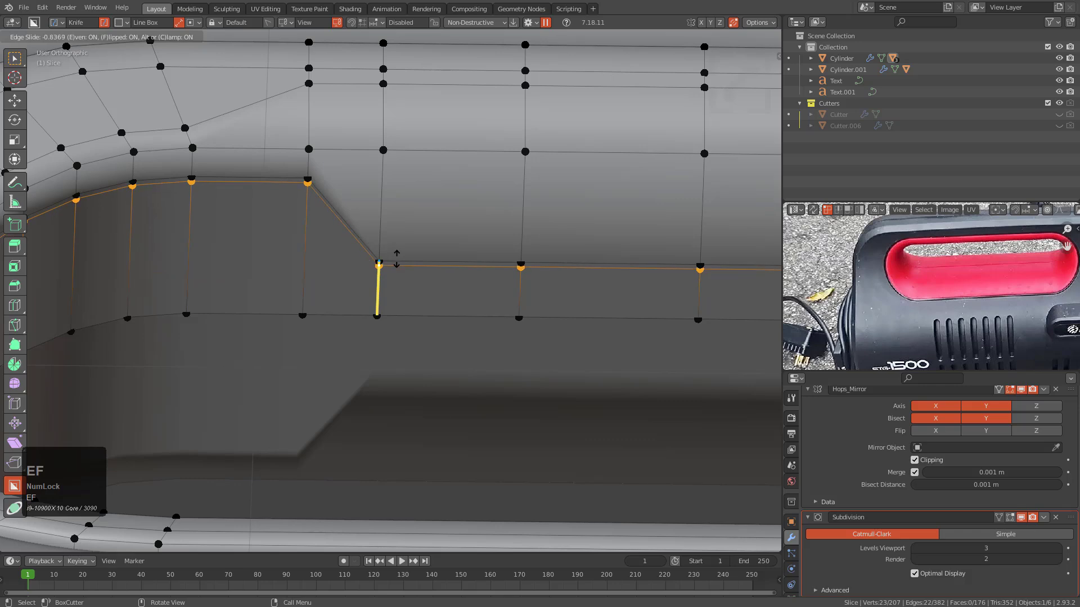
{"action": "left_click", "coordinate": [396, 261]}
Add a second loop cut on the outer side of that rim edge and slide it evenly, tight against the edge.
{"action": "key", "text": "Tab"}
{"action": "middle_click_drag", "start_coordinate": [432, 239], "coordinate": [305, 249]}
{"action": "key", "text": "Tab"}
{"action": "scroll", "coordinate": [360, 243], "scroll_direction": "up", "scroll_amount": 3}
{"action": "left_click", "coordinate": [236, 249]}
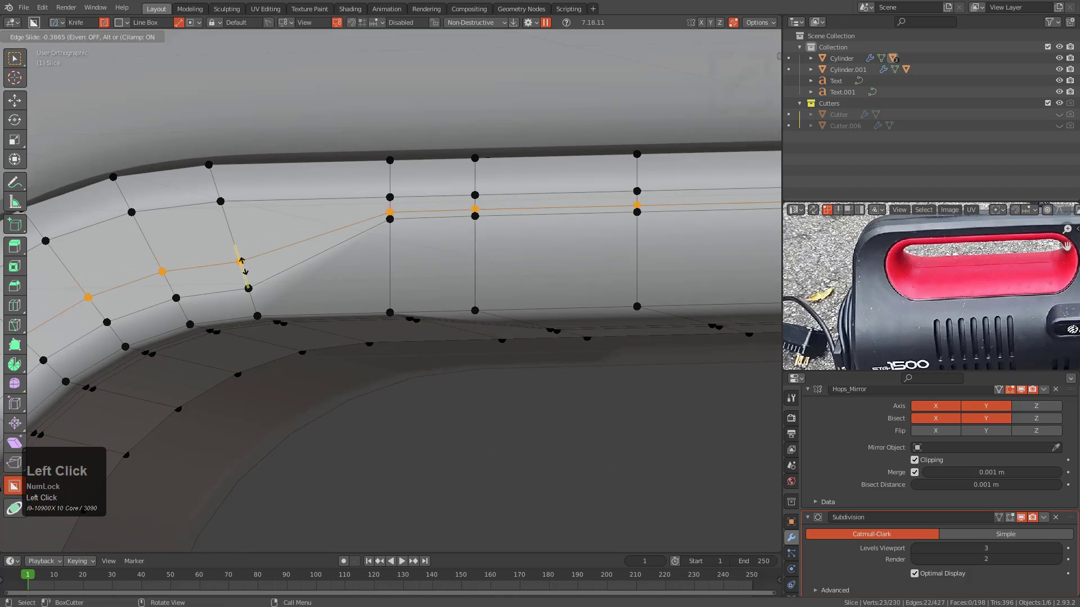
{"action": "key", "text": "e"}
{"action": "key", "text": "f"}
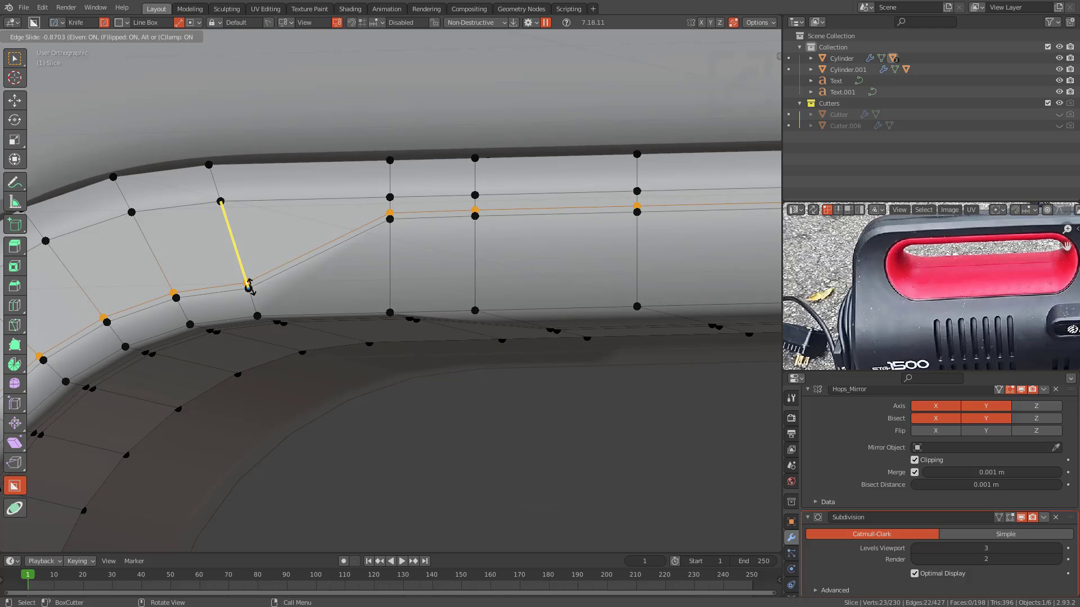
{"action": "left_click", "coordinate": [248, 288]}
Select the short edge where the curved end meets the handle's grip and slide it toward the grip's underside rim.
{"action": "key", "text": "Tab"}
{"action": "middle_click_drag", "start_coordinate": [399, 261], "coordinate": [364, 250]}
{"action": "scroll", "coordinate": [437, 262], "scroll_direction": "down", "scroll_amount": 2}
{"action": "key", "text": "Tab"}
{"action": "scroll", "coordinate": [365, 278], "scroll_direction": "up", "scroll_amount": 2}
{"action": "scroll", "coordinate": [364, 249], "scroll_direction": "up", "scroll_amount": 1}
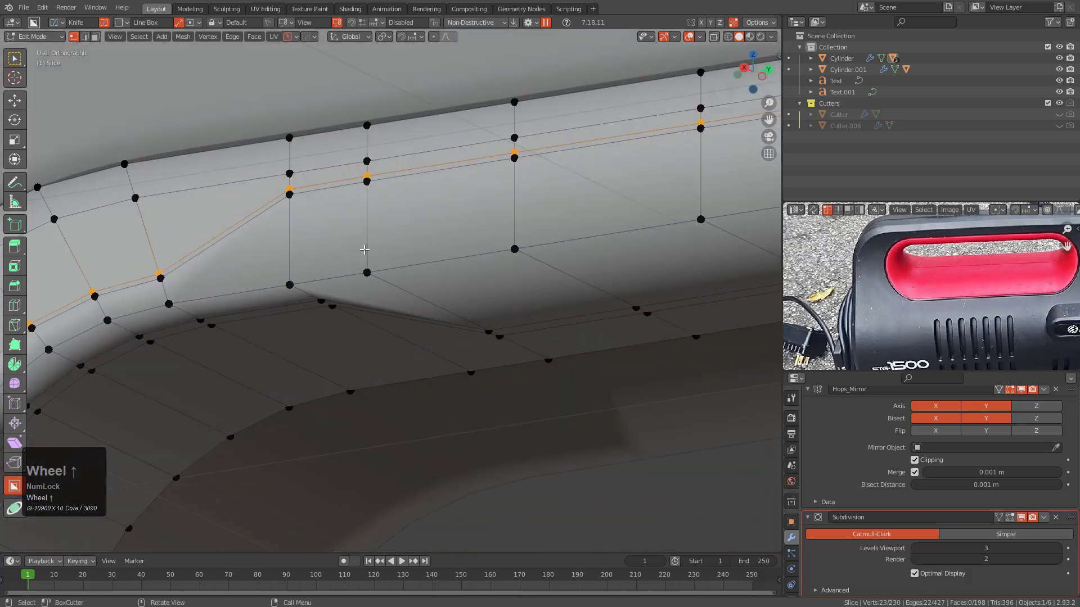
{"action": "left_click", "coordinate": [300, 270], "text": "shift"}
{"action": "key", "text": "g"}
{"action": "key", "text": "g"}
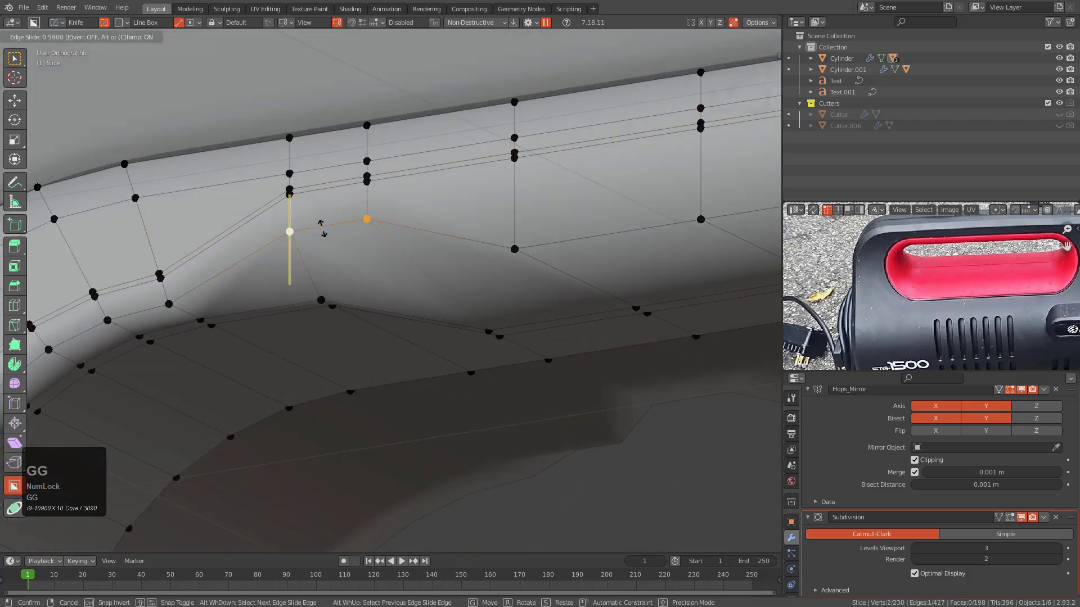
{"action": "left_click", "coordinate": [395, 293]}
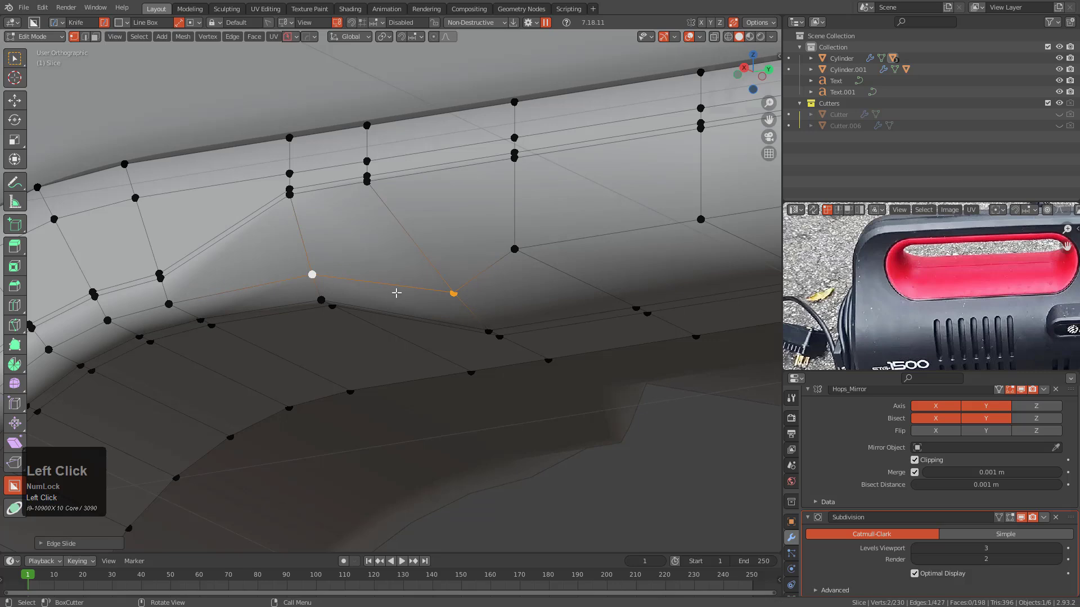
Slide the shifted edge's vertex on the straight grip side back up, away from the underside rim.
{"action": "left_click", "coordinate": [459, 296]}
{"action": "key", "text": "g"}
{"action": "key", "text": "g"}
{"action": "left_click", "coordinate": [422, 266]}
Select the three remaining vertices along the straight grip's middle row and slide them partway toward the underside rim.
{"action": "key", "text": "Tab"}
{"action": "middle_click_drag", "start_coordinate": [419, 267], "coordinate": [441, 297]}
{"action": "key", "text": "Tab"}
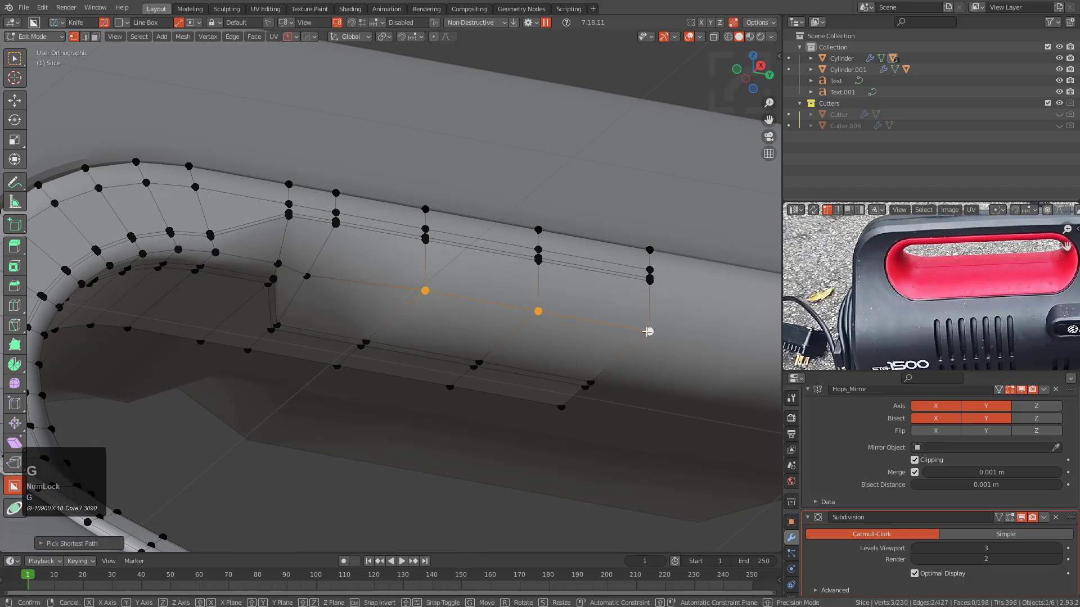
{"action": "key", "text": "g"}
{"action": "key", "text": "g"}
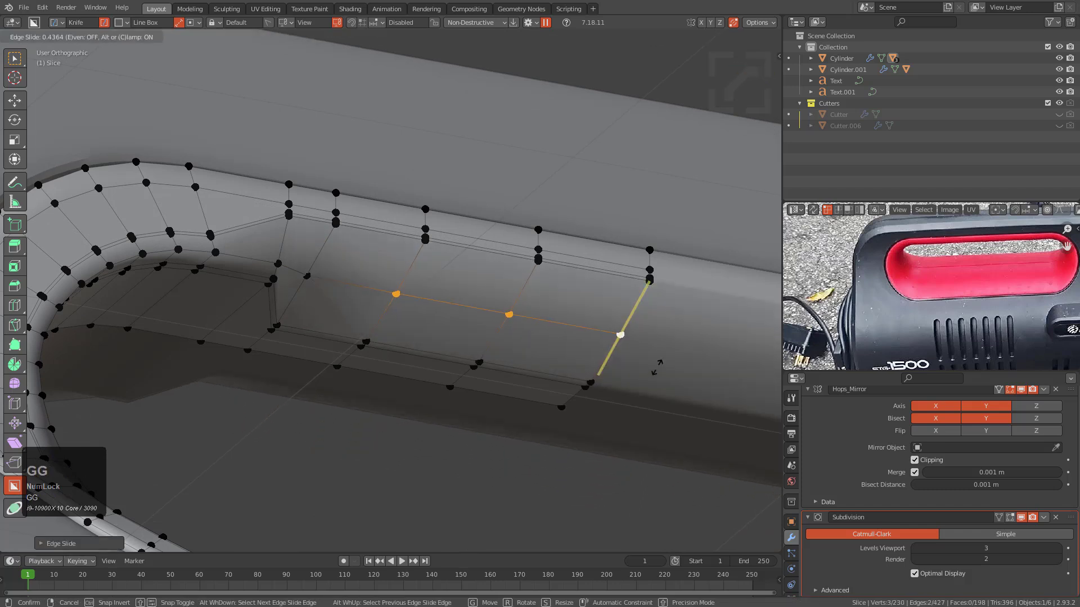
{"action": "left_click", "coordinate": [672, 378]}
Examine the smoothed handle opening, its grip transitions and the edge flow around its curved end.
{"action": "key", "text": "Tab"}
{"action": "middle_click_drag", "start_coordinate": [646, 378], "coordinate": [393, 193]}
{"action": "scroll", "coordinate": [379, 245], "scroll_direction": "down", "scroll_amount": 2}
{"action": "middle_click_drag", "start_coordinate": [288, 161], "coordinate": [366, 207]}
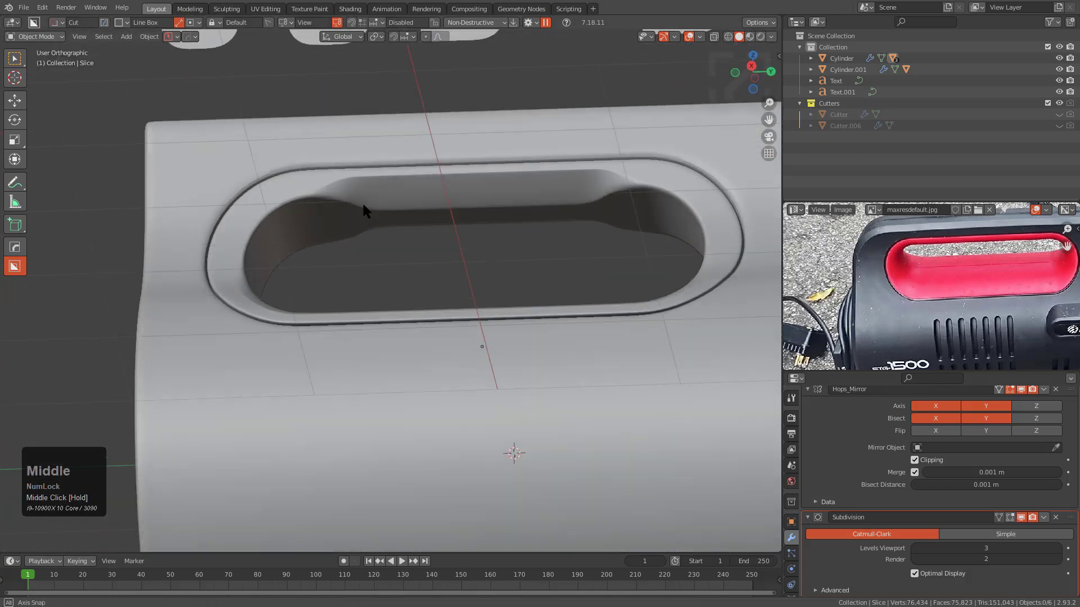
{"action": "key", "text": "Tab"}
{"action": "scroll", "coordinate": [357, 202], "scroll_direction": "up", "scroll_amount": 6}
{"action": "middle_click_drag", "start_coordinate": [483, 298], "coordinate": [299, 305]}
{"action": "scroll", "coordinate": [309, 338], "scroll_direction": "down", "scroll_amount": 1}
{"action": "scroll", "coordinate": [310, 340], "scroll_direction": "up", "scroll_amount": 1}
{"action": "middle_click_drag", "start_coordinate": [347, 391], "coordinate": [355, 405]}
Select the path of faces running from the opening's floor down to the narrow support strip beside the lip.
{"action": "key", "text": "3"}
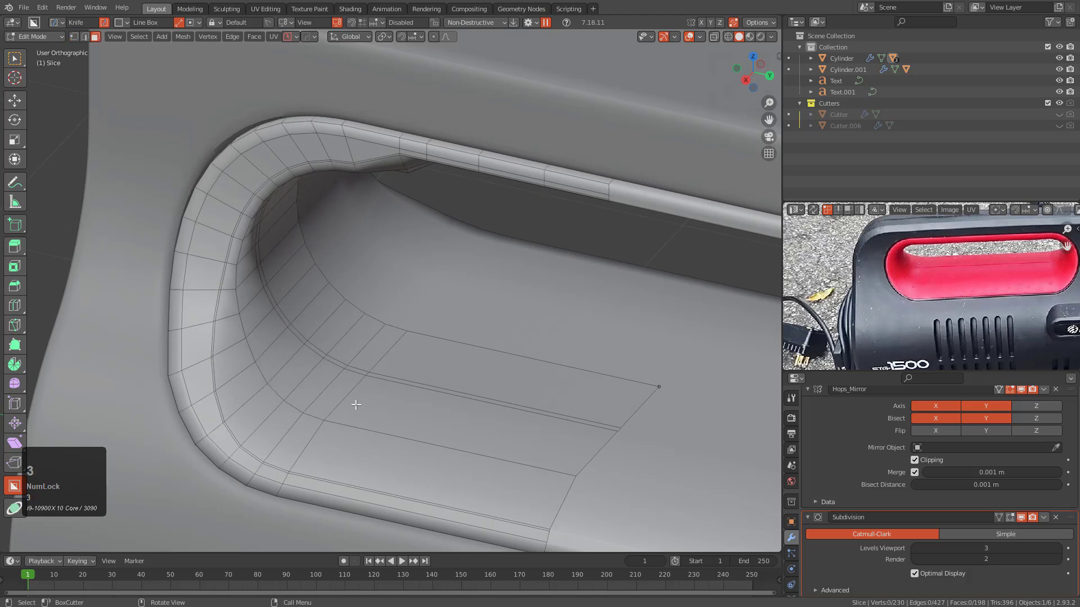
{"action": "left_click", "coordinate": [355, 408]}
{"action": "scroll", "coordinate": [349, 460], "scroll_direction": "up", "scroll_amount": 5}
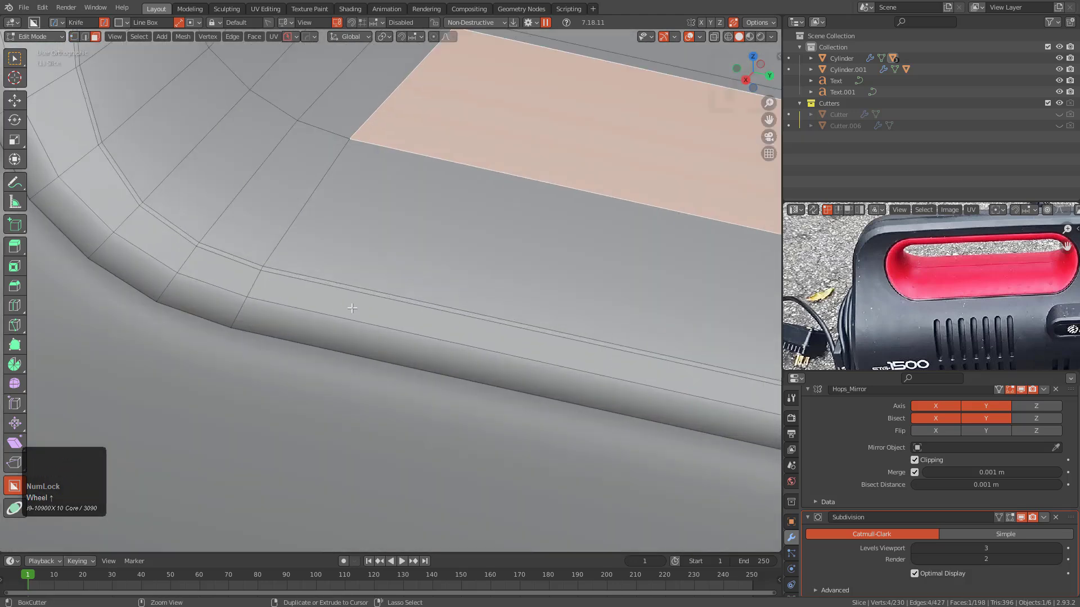
{"action": "left_click", "coordinate": [345, 289], "text": "ctrl"}
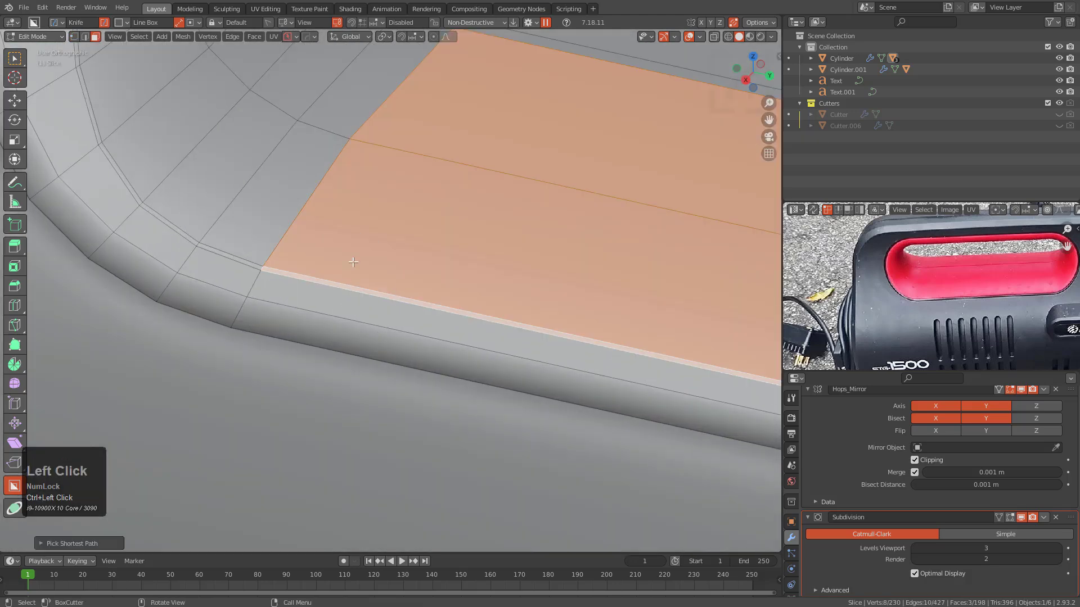
{"action": "key", "text": "y"}
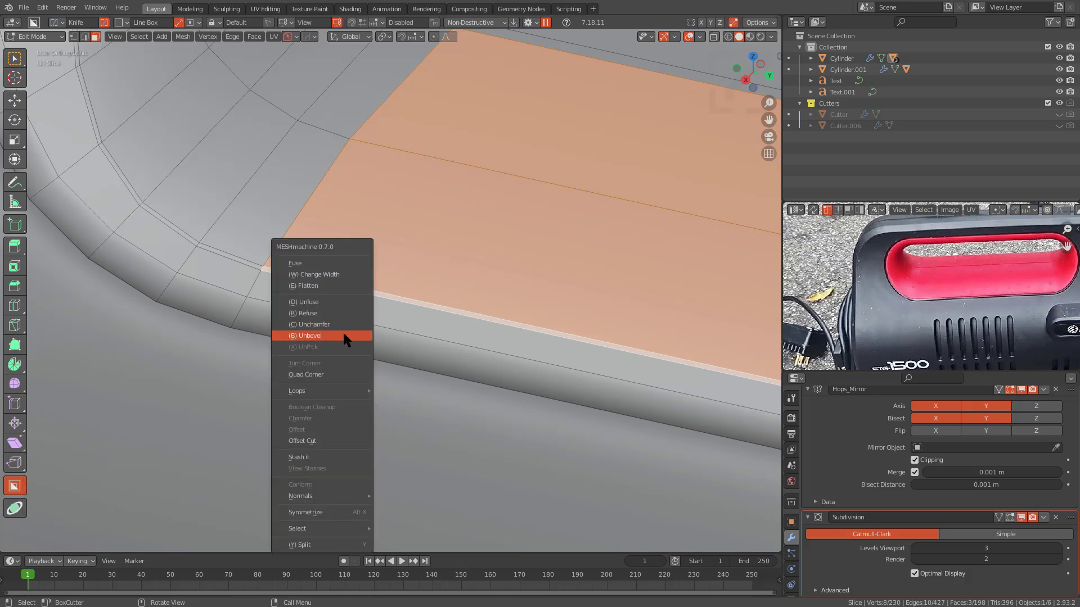
{"action": "left_click", "coordinate": [345, 309]}
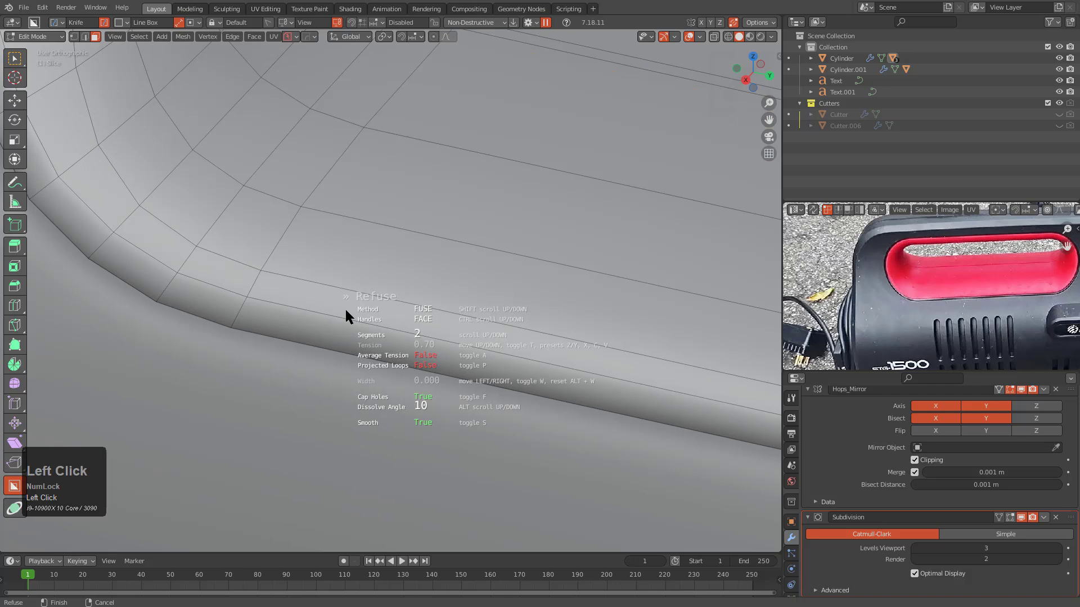
{"action": "right_click", "coordinate": [343, 313]}
Unfuse the selected faces with MESHmachine to collapse the support loops around the opening, with Set Sharps enabled.
{"action": "key", "text": "y"}
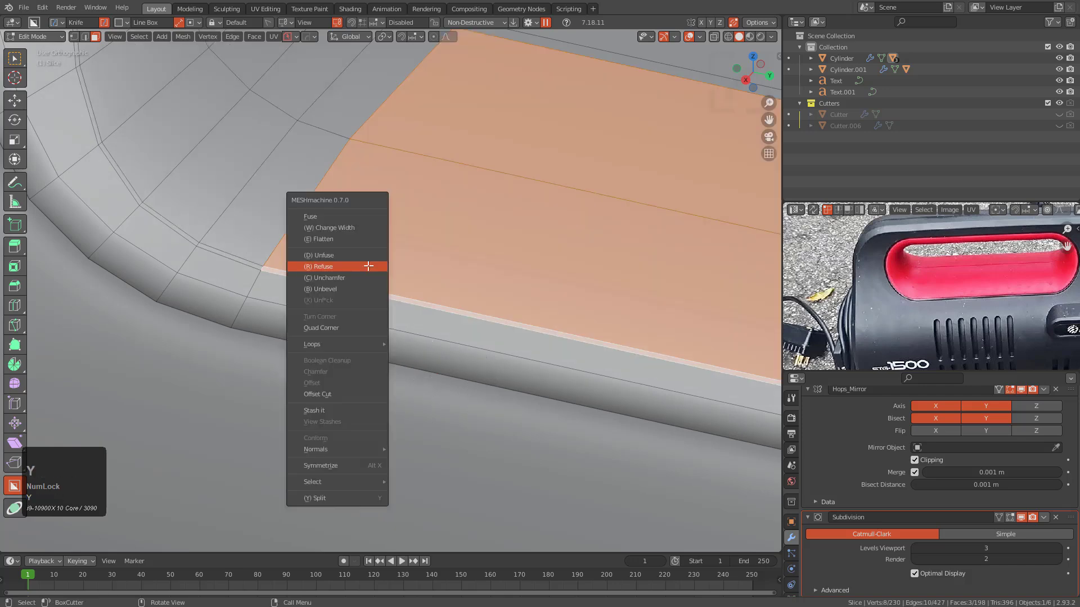
{"action": "left_click", "coordinate": [362, 257]}
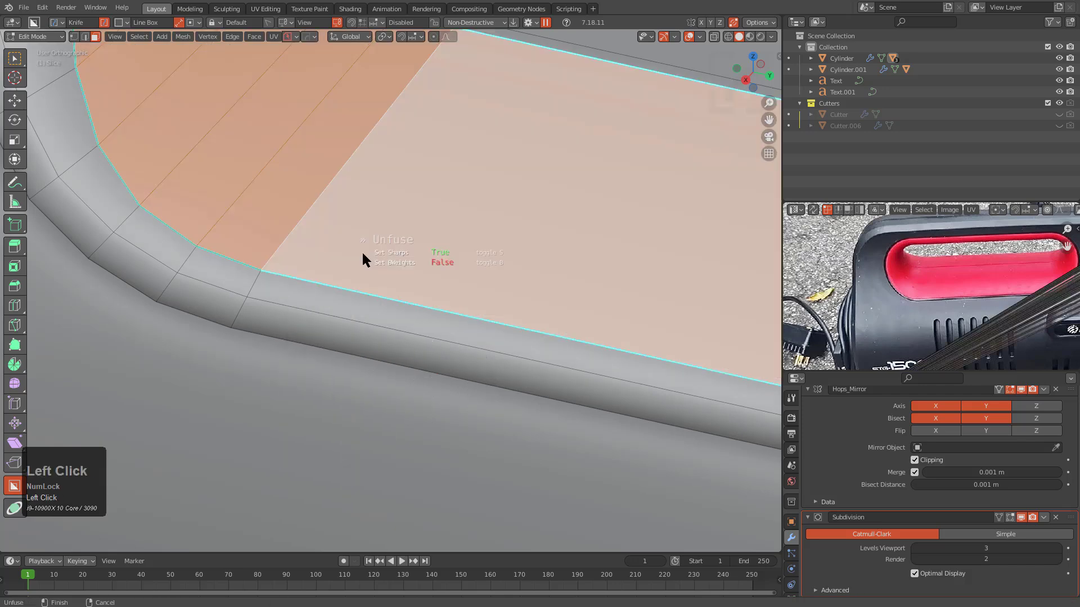
{"action": "left_click", "coordinate": [363, 253]}
Unchamfer the selected face strip around the opening with MESHmachine, using face handles and Set Sharps enabled.
{"action": "key", "text": "y"}
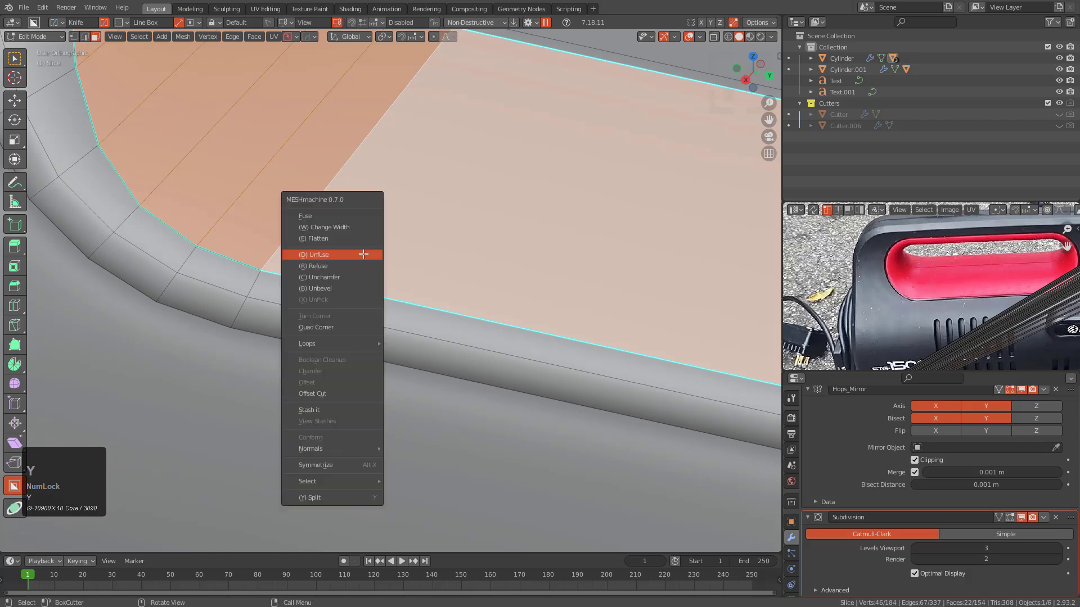
{"action": "left_click", "coordinate": [346, 288]}
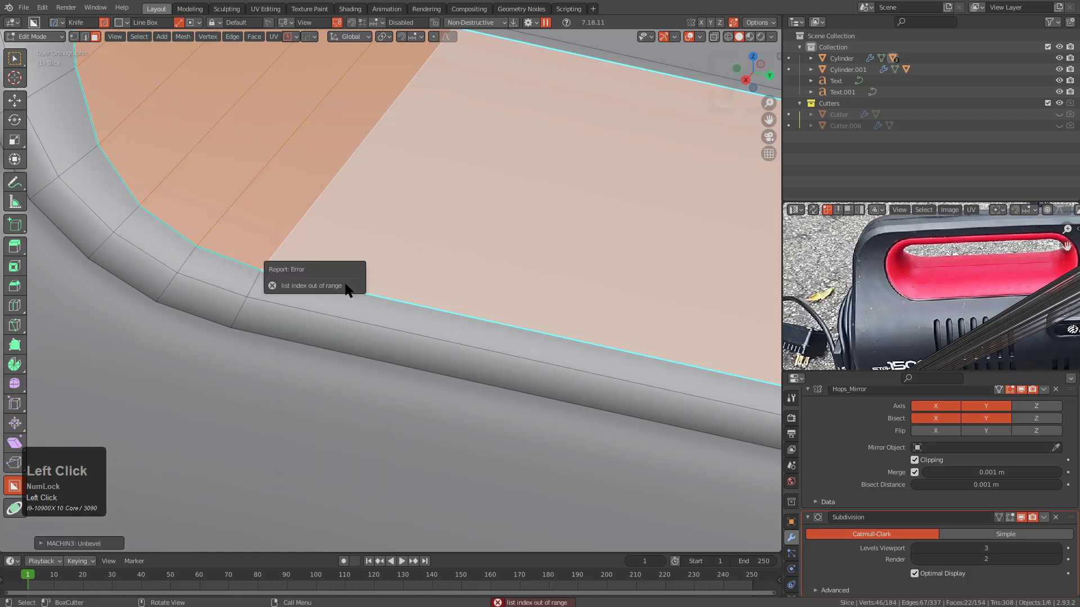
{"action": "scroll", "coordinate": [413, 232], "scroll_direction": "down", "scroll_amount": 5}
{"action": "mouse_move", "coordinate": [424, 234]}
{"action": "middle_mouse_down"}
{"action": "mouse_move", "coordinate": [402, 188]}
{"action": "mouse_move", "coordinate": [395, 226]}
{"action": "mouse_move", "coordinate": [414, 251]}
{"action": "middle_mouse_up"}
{"action": "scroll", "coordinate": [414, 251], "scroll_direction": "up", "scroll_amount": 3}
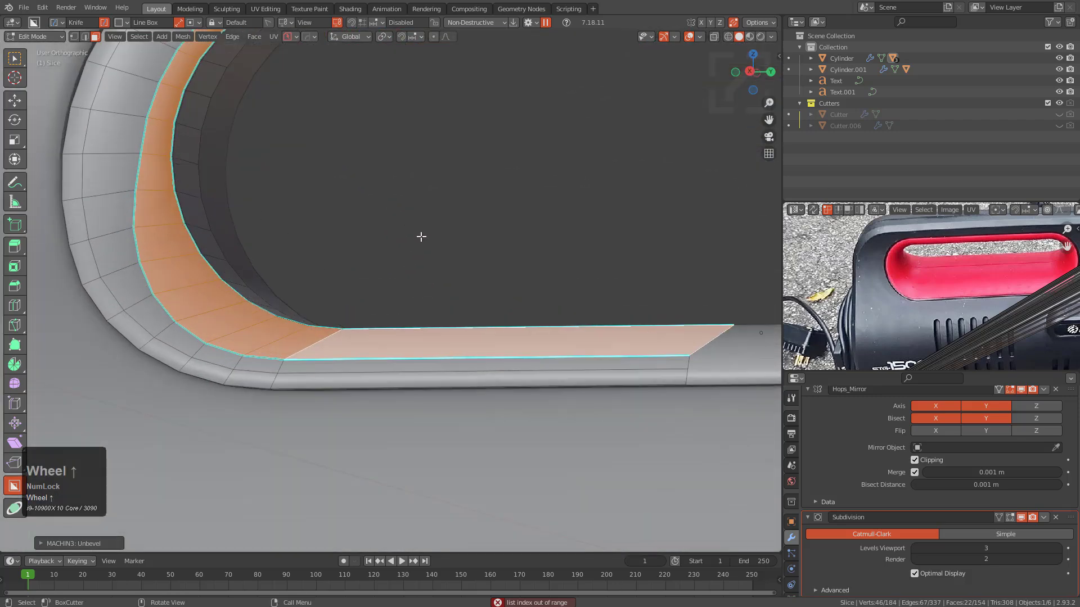
{"action": "key", "text": "y"}
{"action": "left_click", "coordinate": [420, 225]}
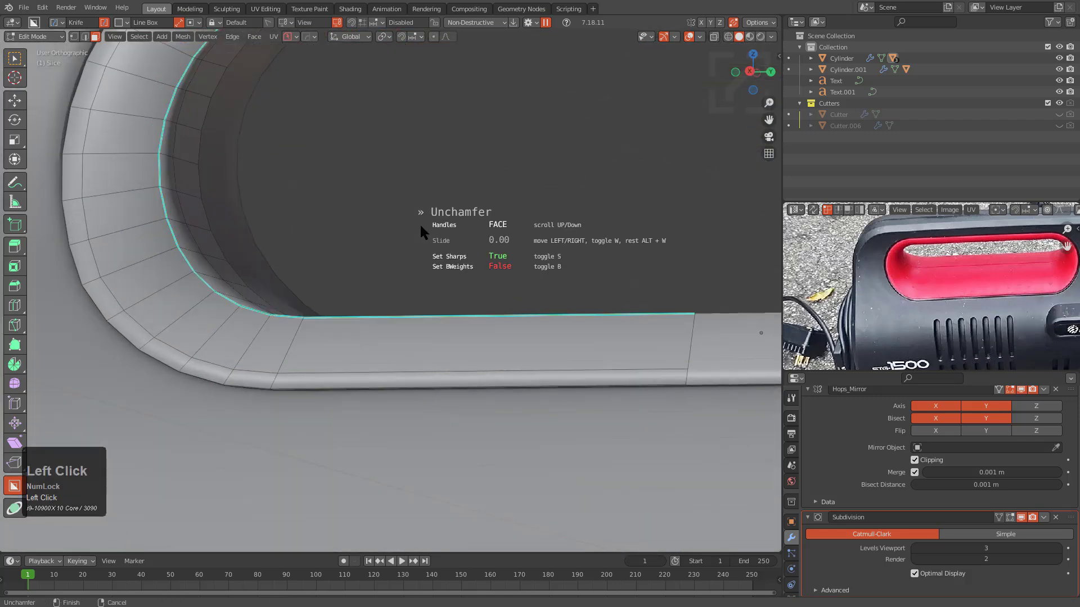
{"action": "left_click", "coordinate": [420, 225]}
Select the leftover edge loop on the lip around the opening and dissolve it.
{"action": "scroll", "coordinate": [407, 282], "scroll_direction": "down", "scroll_amount": 1}
{"action": "middle_click_drag", "start_coordinate": [421, 237], "coordinate": [423, 264]}
{"action": "scroll", "coordinate": [423, 265], "scroll_direction": "up", "scroll_amount": 2}
{"action": "left_click", "coordinate": [421, 272], "text": "alt"}
{"action": "key", "text": "2"}
{"action": "left_click", "coordinate": [404, 280], "text": "alt"}
{"action": "key", "text": "ctrl+x"}
Select the sharp edge loop around the opening and clear its sharp marking with the HOps Mark operation.
{"action": "middle_click_drag", "start_coordinate": [406, 283], "coordinate": [359, 324]}
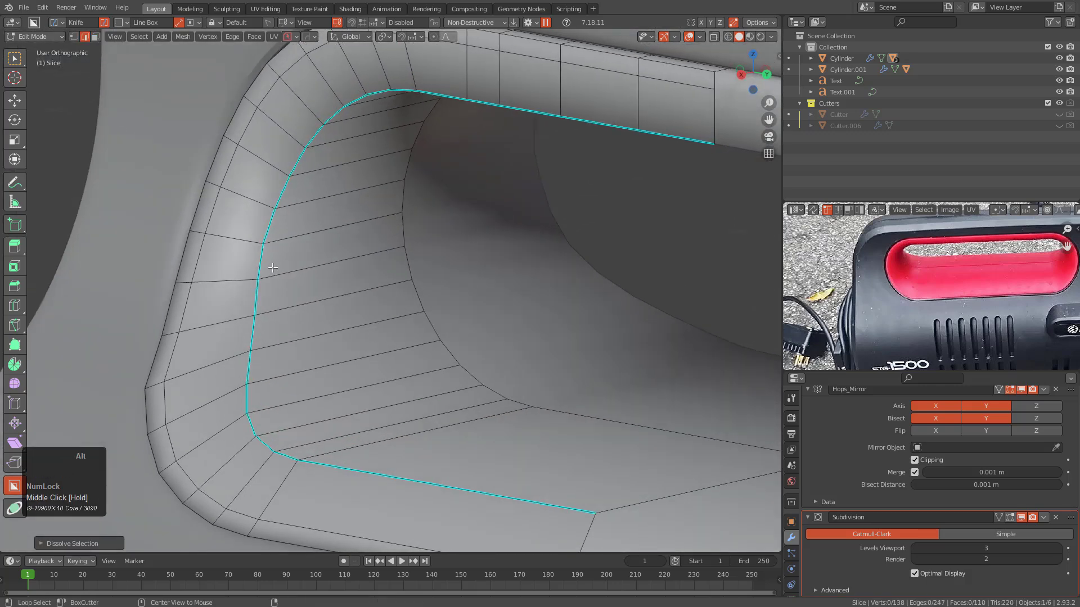
{"action": "left_click", "coordinate": [262, 262], "text": "alt"}
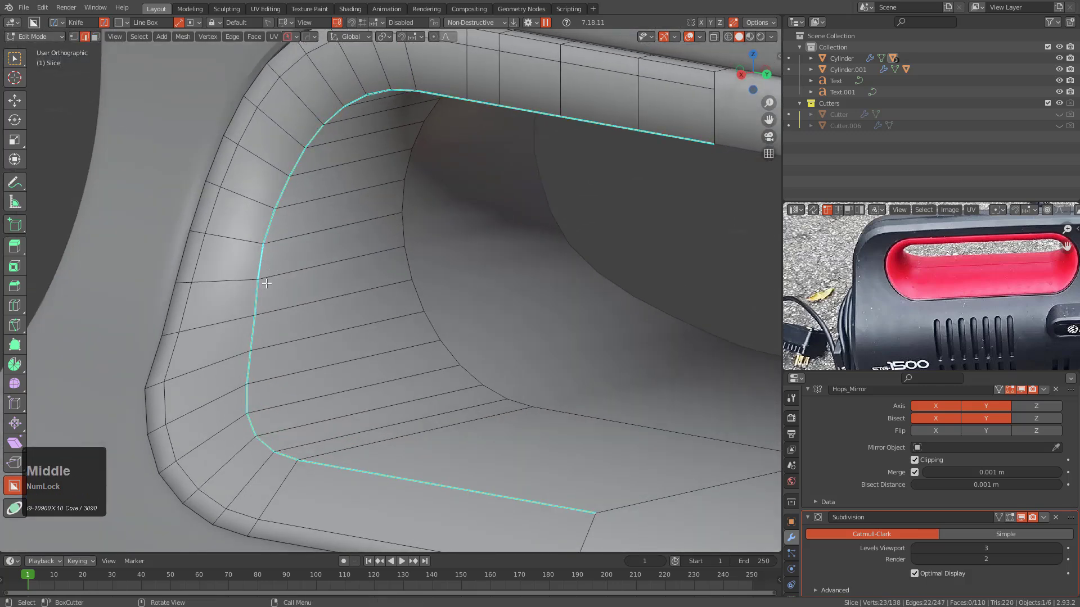
{"action": "middle_click_drag", "start_coordinate": [266, 282], "coordinate": [279, 289]}
{"action": "key", "text": "q"}
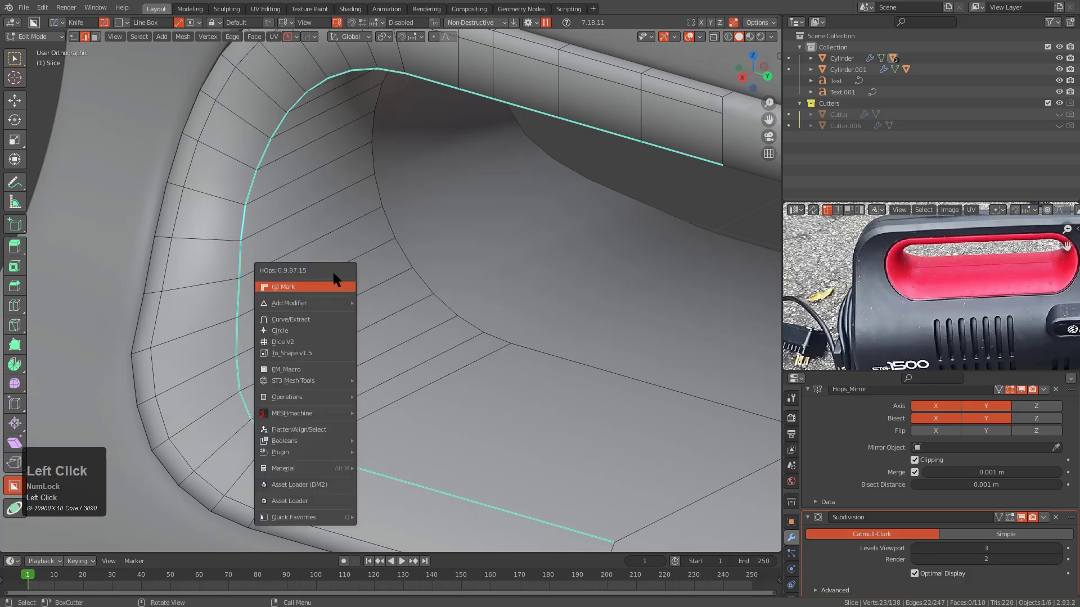
{"action": "left_click", "coordinate": [331, 286]}
{"action": "key", "text": "q"}
{"action": "left_click", "coordinate": [332, 287]}
Bevel the opening's edge loop with a width of about 0.1 m and 2 segments, and check the smoothed handle.
{"action": "middle_click_drag", "start_coordinate": [331, 289], "coordinate": [302, 297]}
{"action": "key", "text": "ctrl+b"}
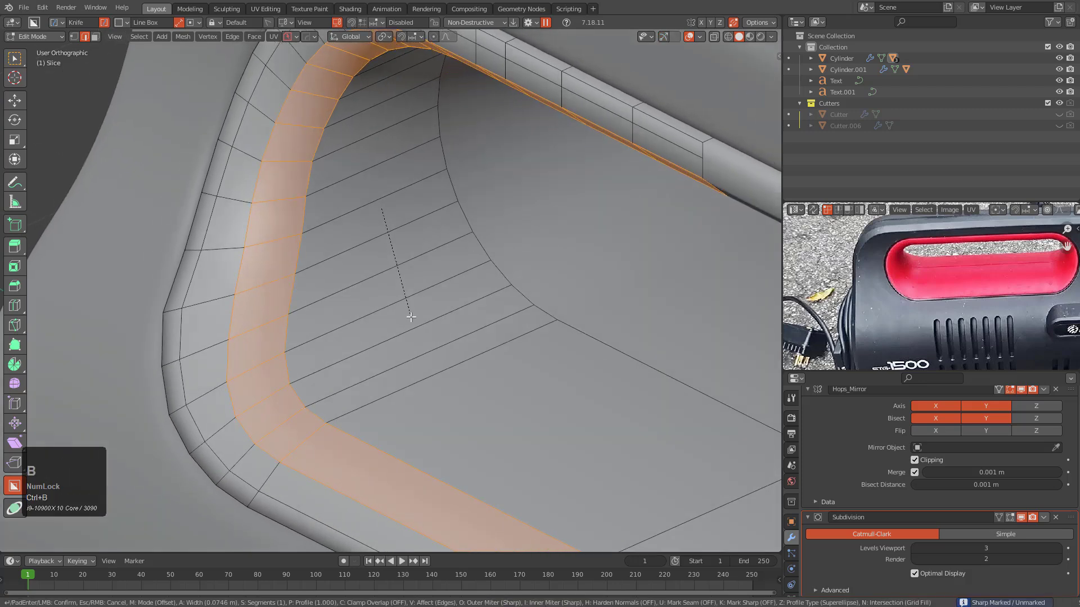
{"action": "scroll", "coordinate": [411, 325], "scroll_direction": "up", "scroll_amount": 1}
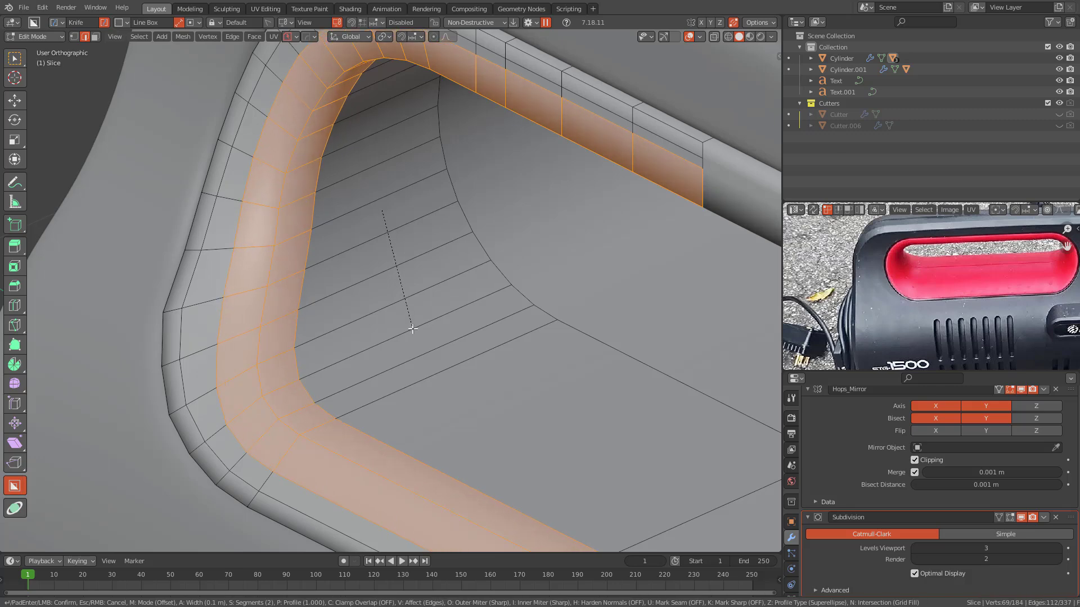
{"action": "left_click", "coordinate": [414, 328]}
{"action": "key", "text": "Tab"}
{"action": "scroll", "coordinate": [374, 321], "scroll_direction": "down", "scroll_amount": 3}
{"action": "middle_click_drag", "start_coordinate": [373, 321], "coordinate": [390, 356]}
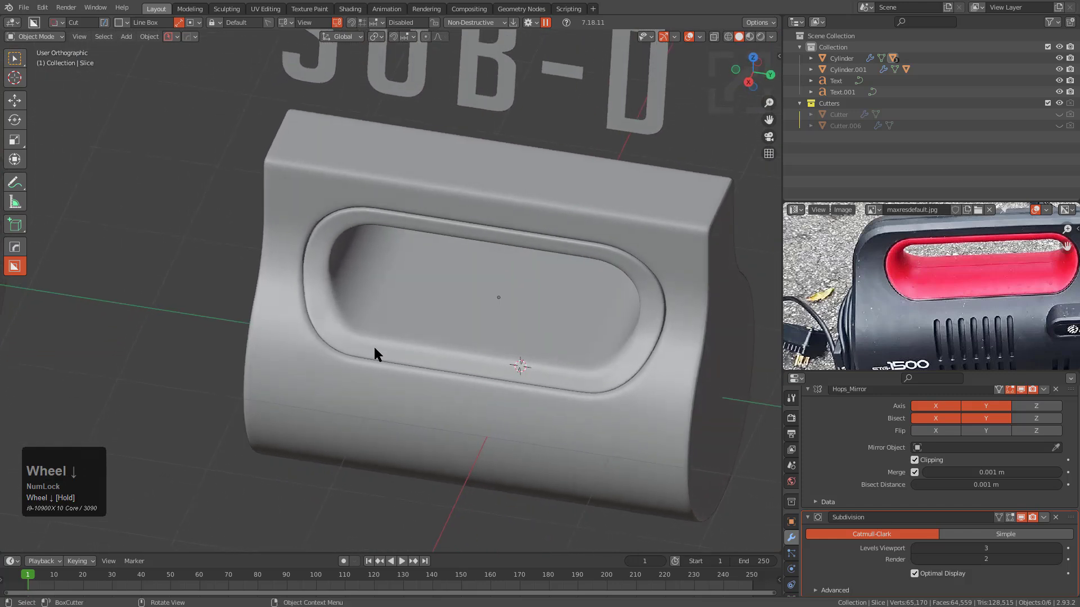
{"action": "scroll", "coordinate": [373, 347], "scroll_direction": "down", "scroll_amount": 2}
{"action": "middle_click_drag", "start_coordinate": [374, 346], "coordinate": [382, 326]}
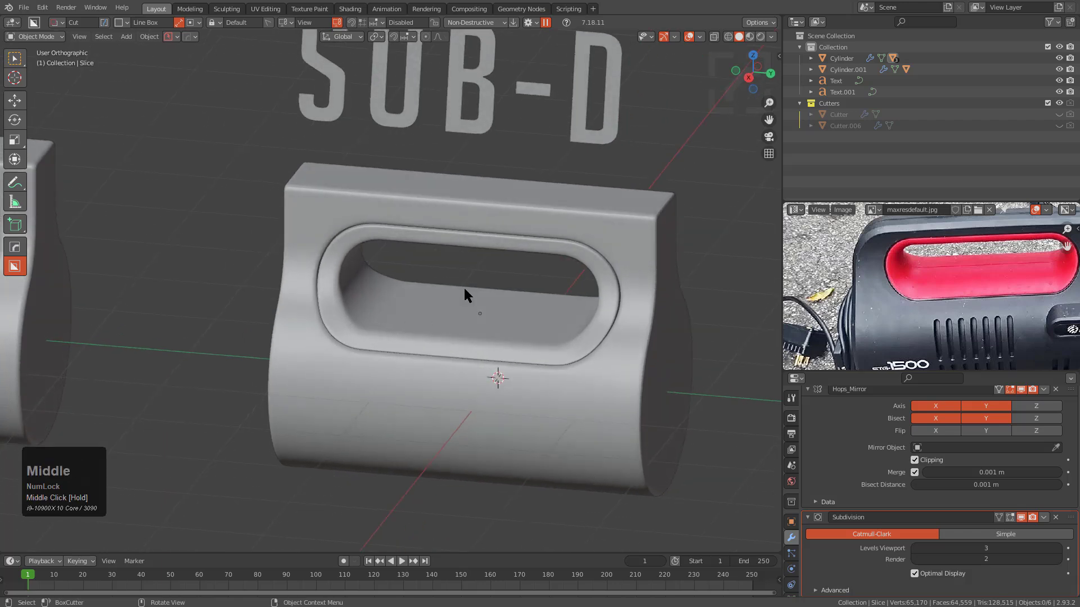